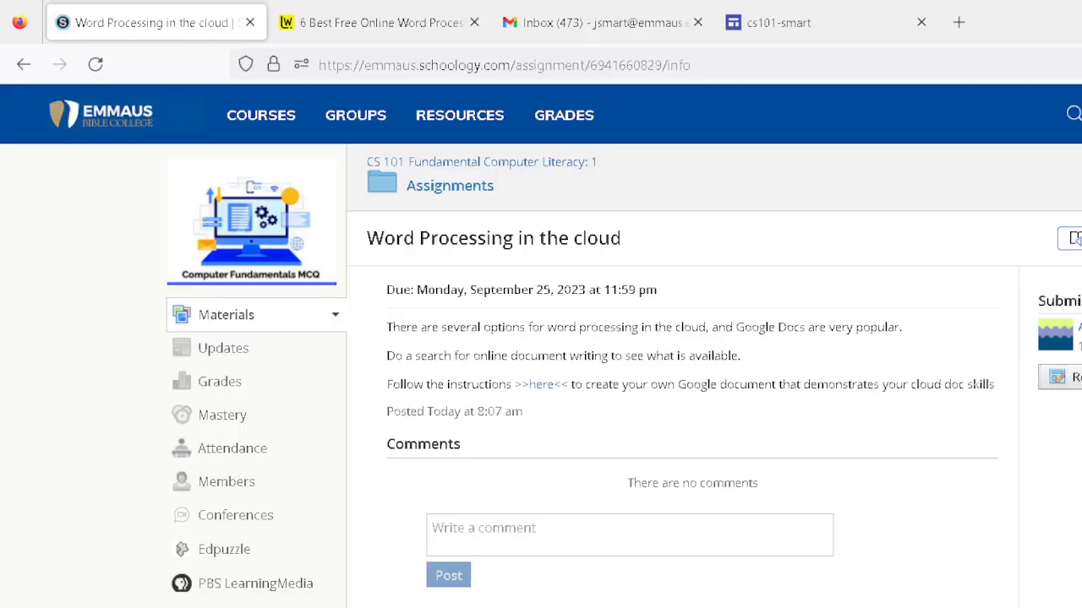
# - Open the Word Processing in the cloud assignment from the Assignments folder of CS 101 Fundamental Computer Literacy section 2
pyautogui.click(273, 125)
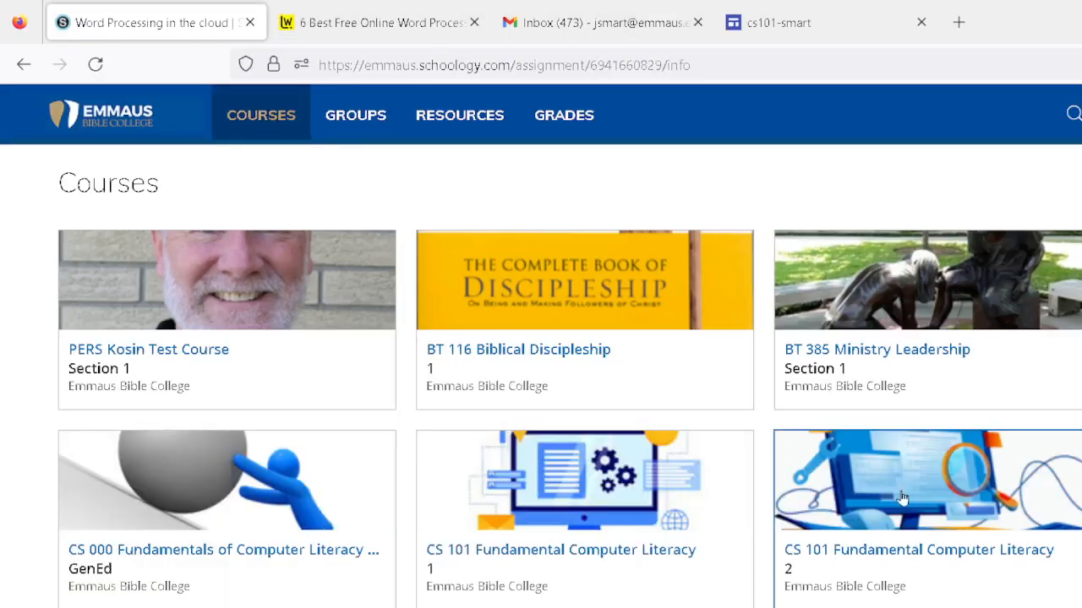
pyautogui.click(901, 498)
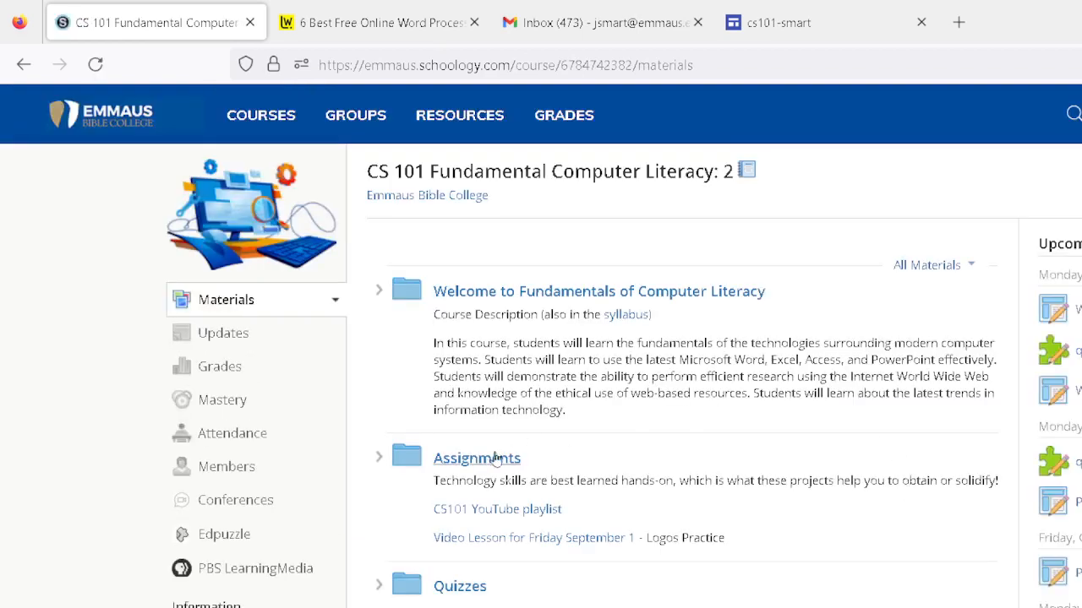
pyautogui.click(490, 459)
pyautogui.scroll(-10, 519, 435)
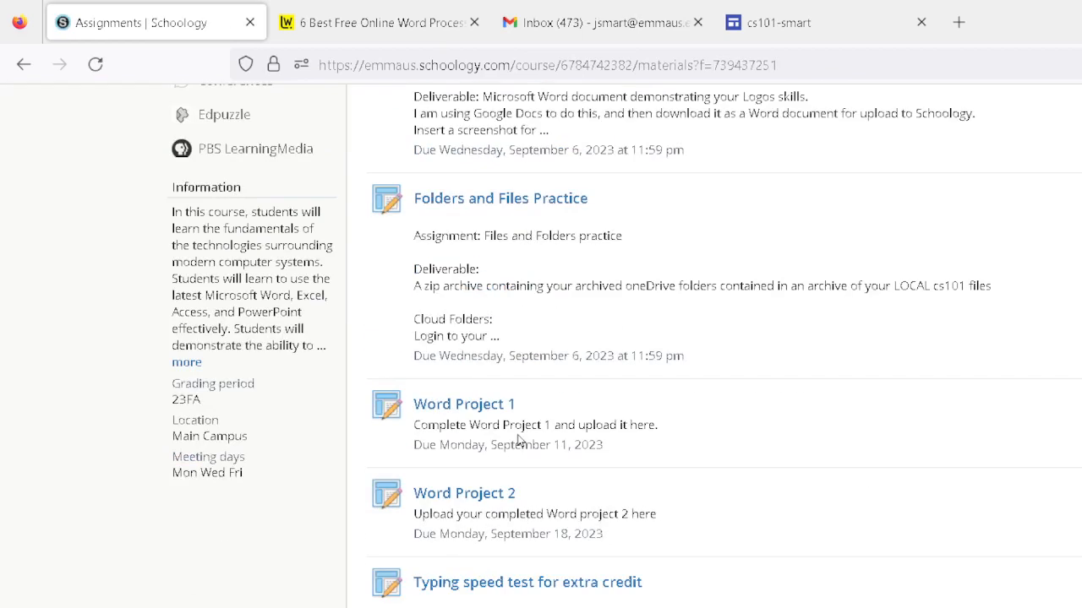
pyautogui.scroll(-5, 594, 394)
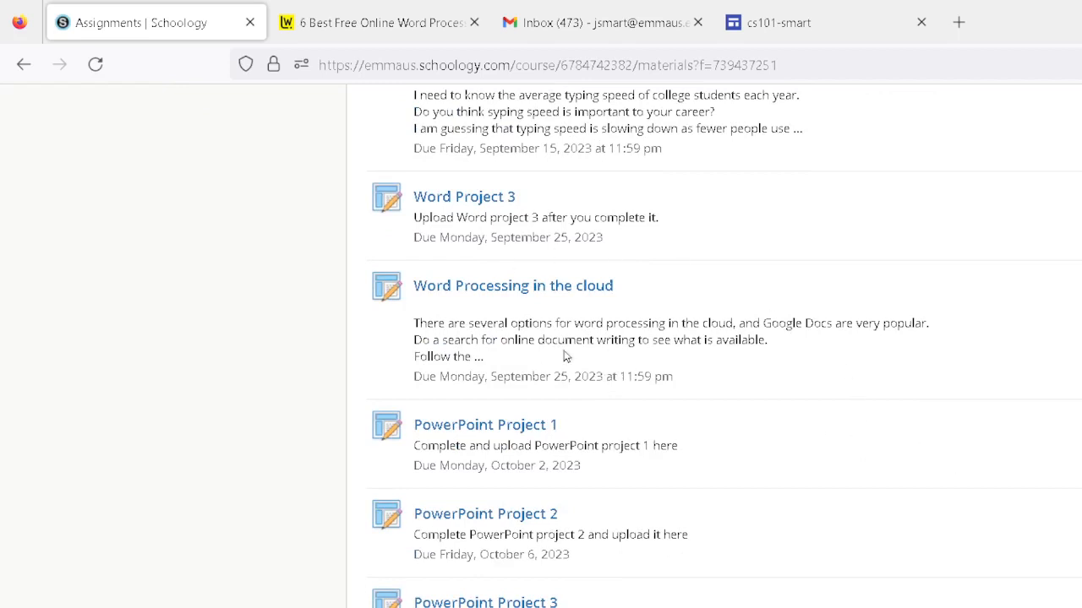
pyautogui.click(454, 288)
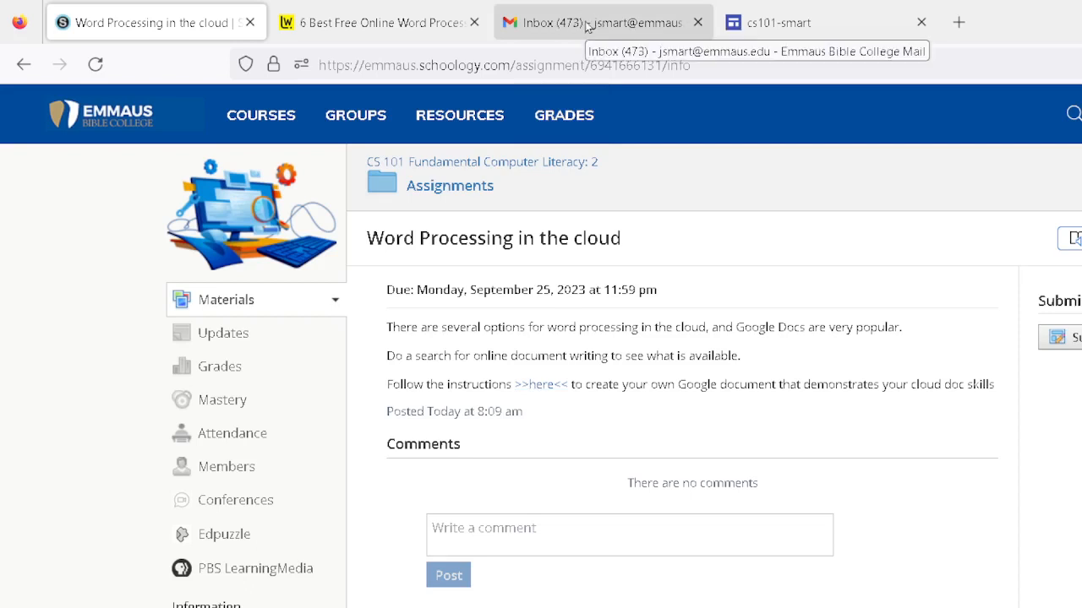
# - Close the cs101-smart page, open the assignment's linked instructions document and dismiss its viewer list
pyautogui.click(921, 23)
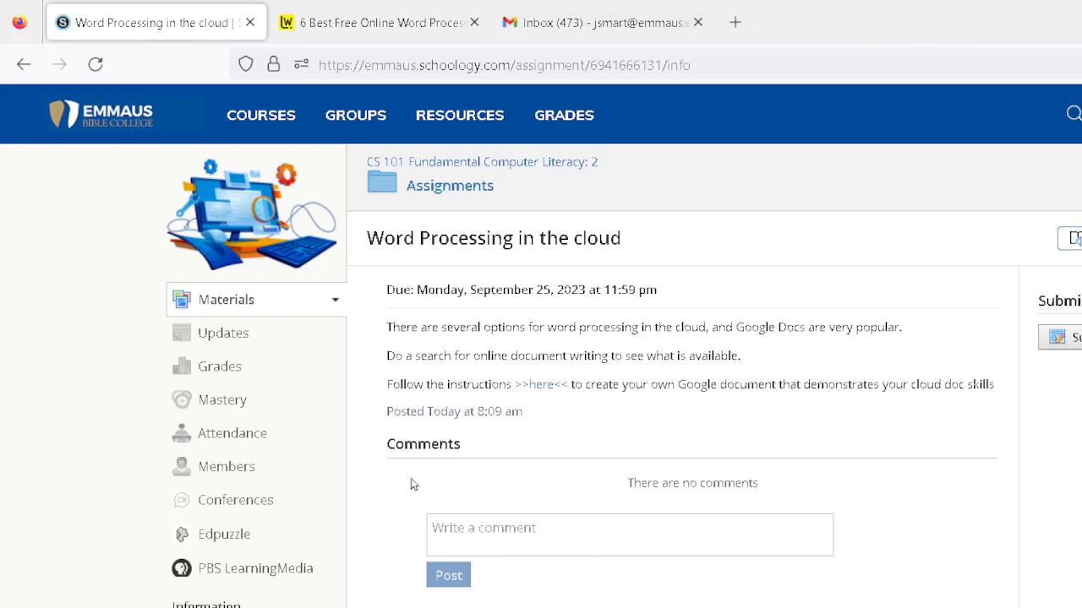
pyautogui.click(535, 387)
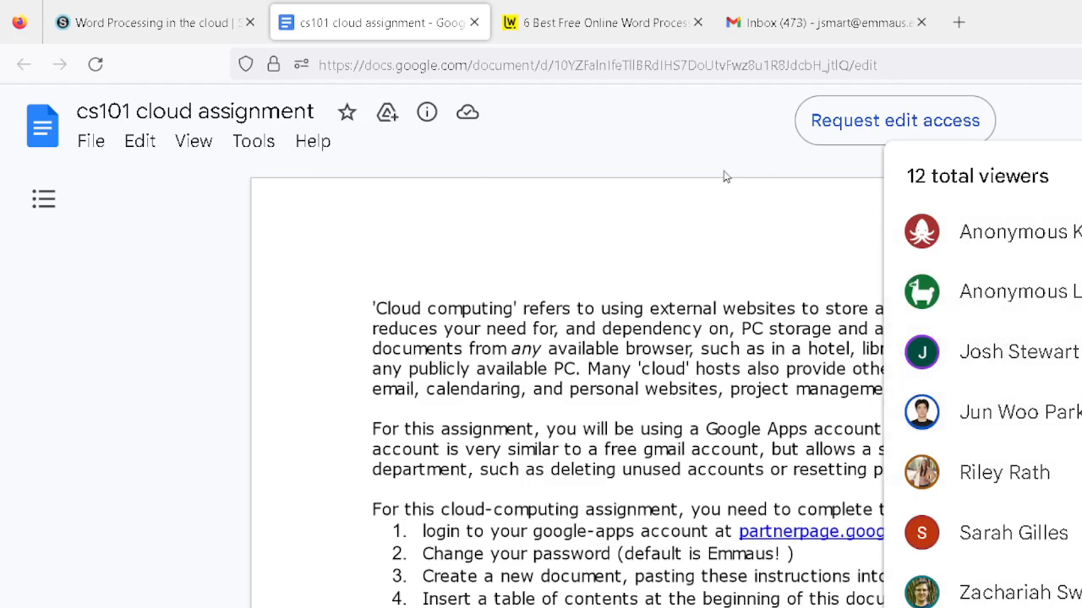
pyautogui.click(674, 129)
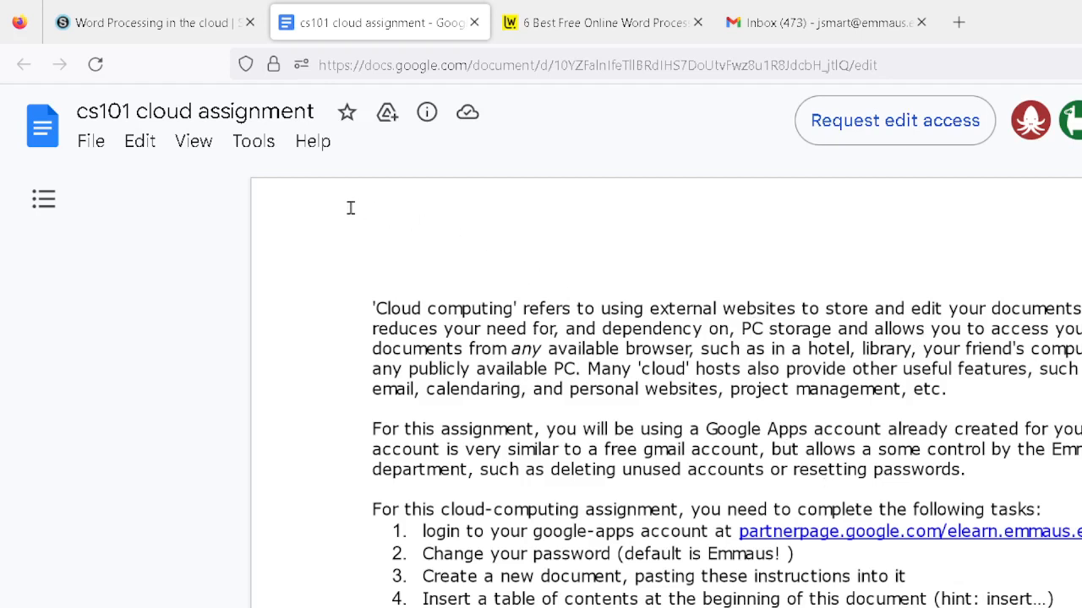
# - Start a copy of the instructions document, naming it with the account username followed by "section 2 cs101 cloud assignment"
pyautogui.click(90, 143)
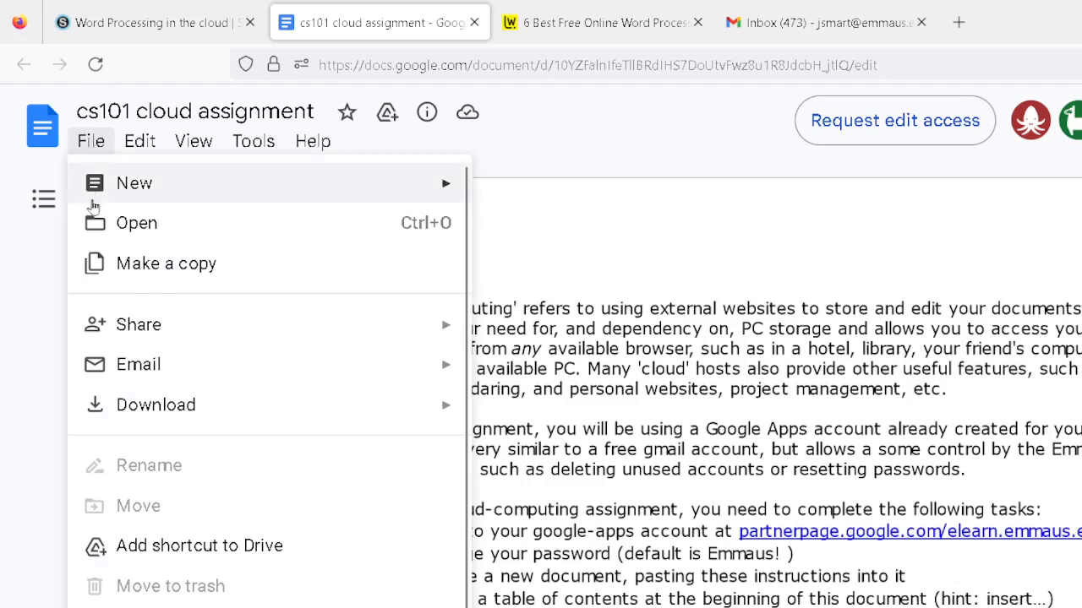
pyautogui.click(133, 258)
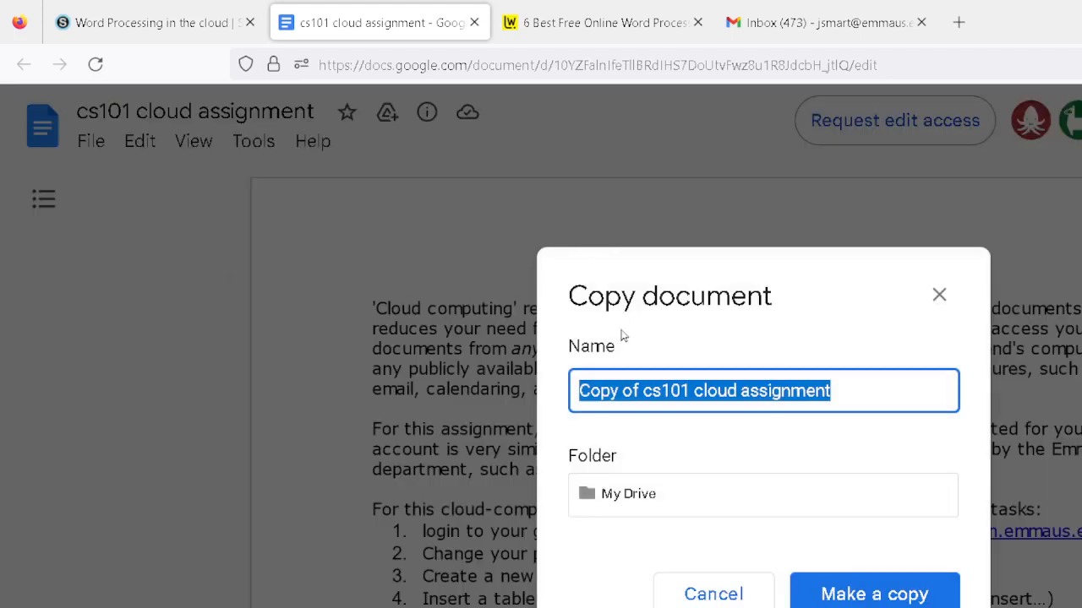
pyautogui.click(634, 391)
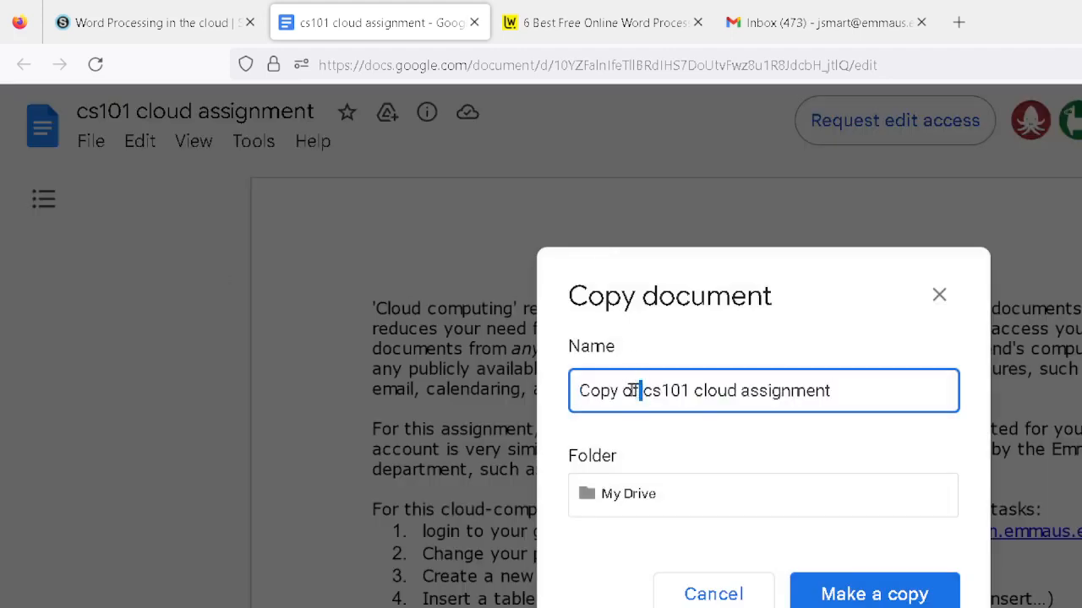
pyautogui.moveTo(633, 390); pyautogui.dragTo(550, 388)
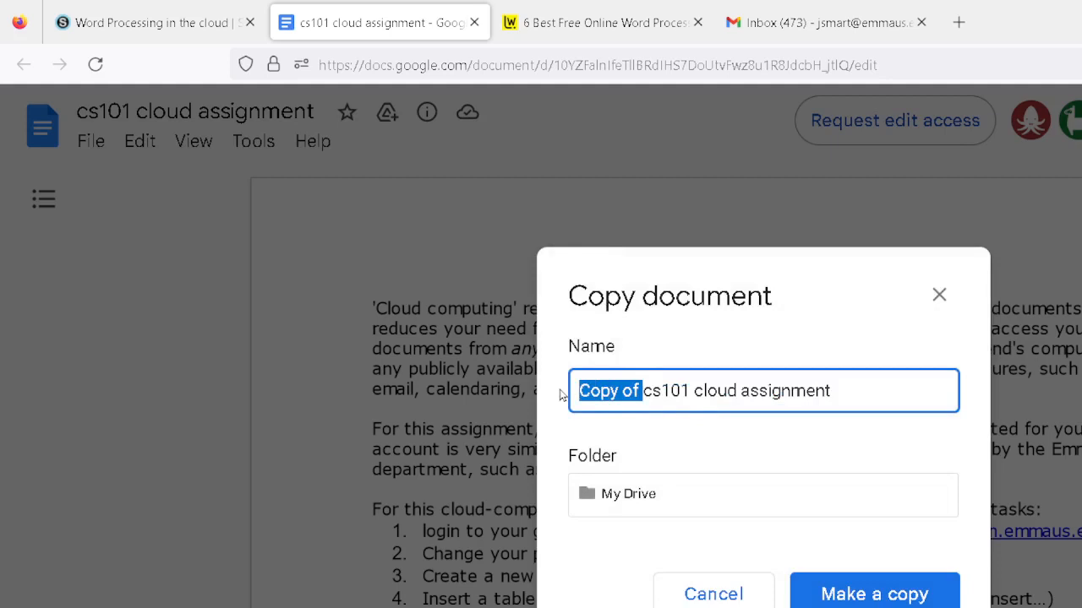
pyautogui.write('jsmart se')
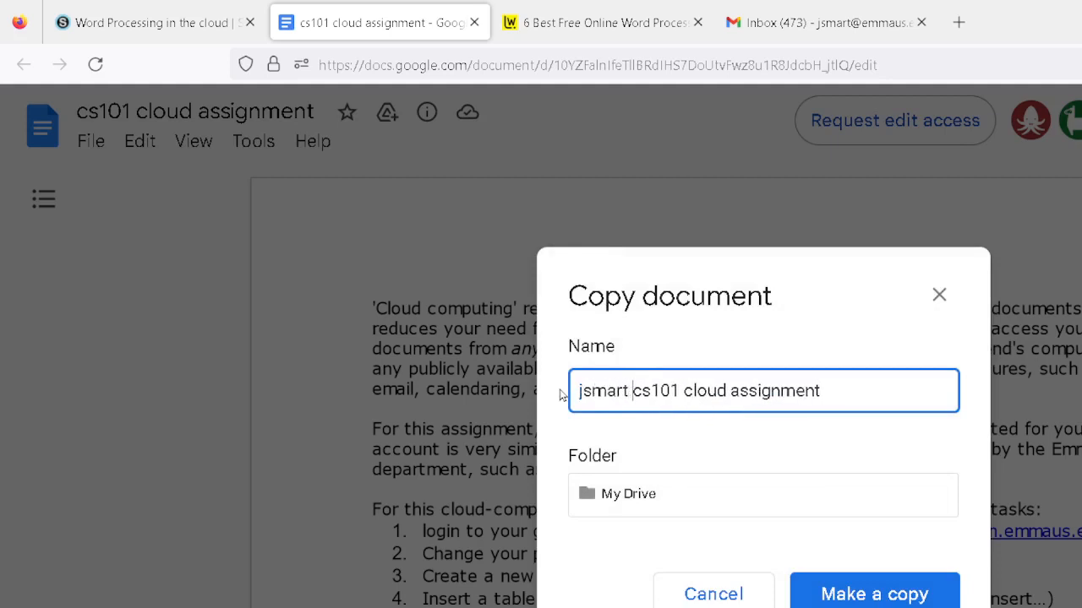
pyautogui.write('ction 2')
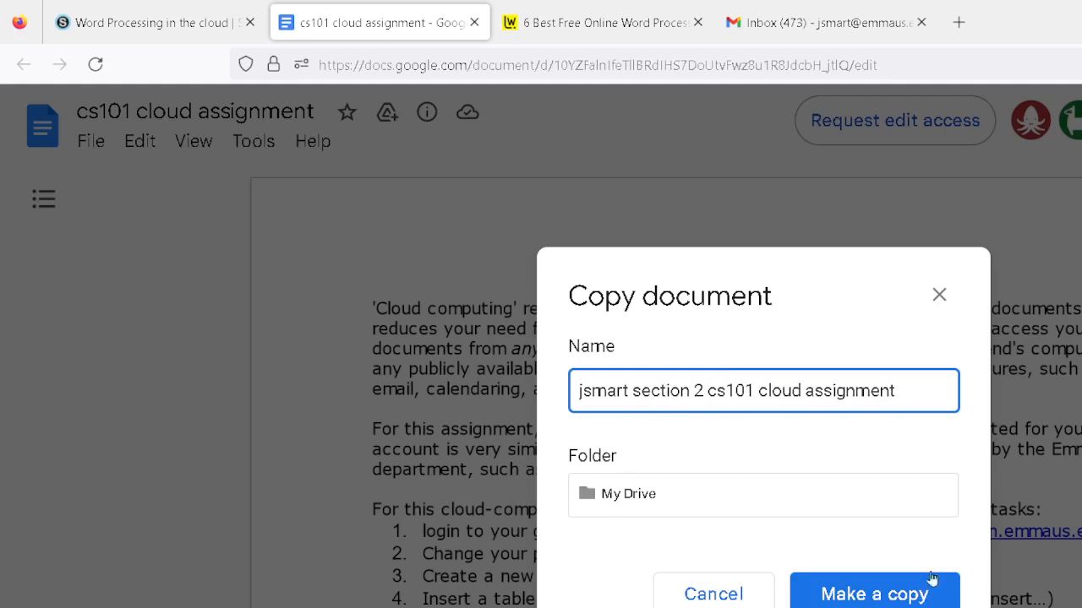
# - Browse My Drive to the cs101fa23 folder for the copy's destination
pyautogui.click(708, 498)
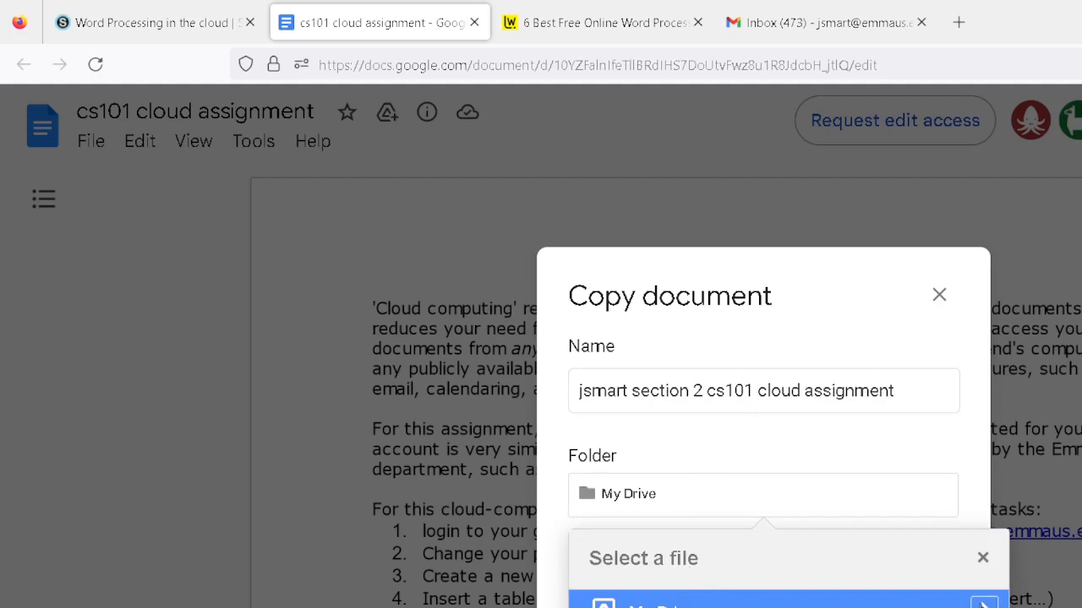
pyautogui.click(983, 604)
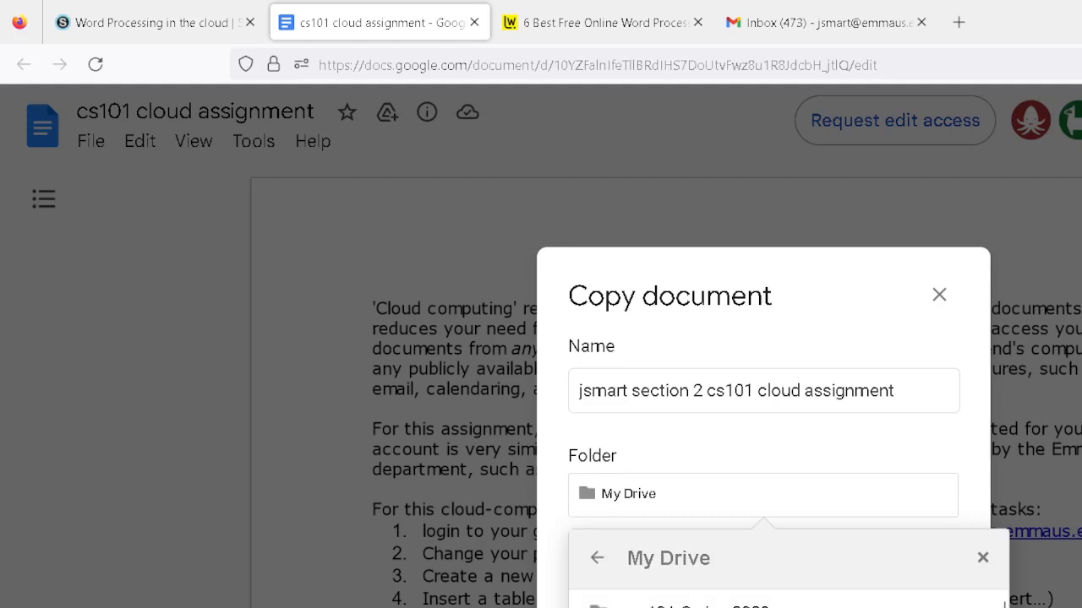
pyautogui.click(983, 604)
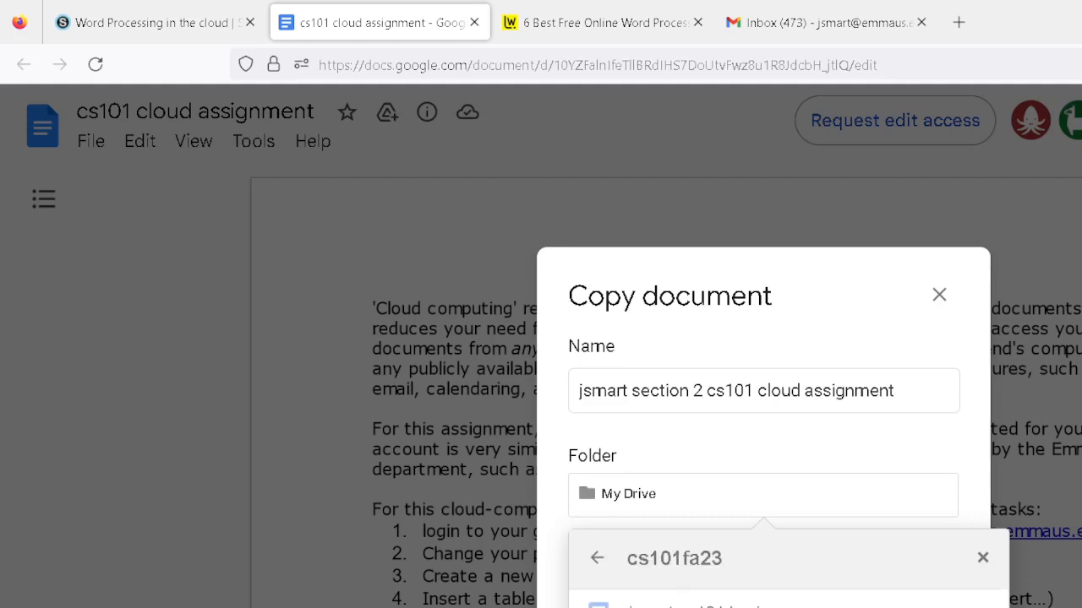
# - Create a folder named "section 2 homework" inside cs101fa23 and select it as the copy's destination
pyautogui.hotkey('ctrl', '-')
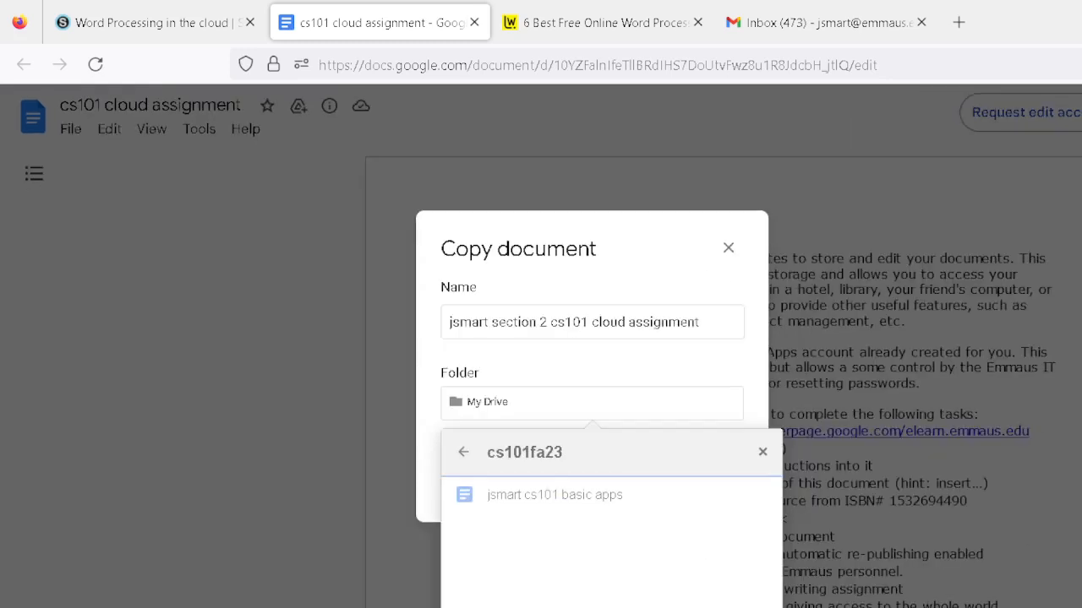
pyautogui.click(759, 605)
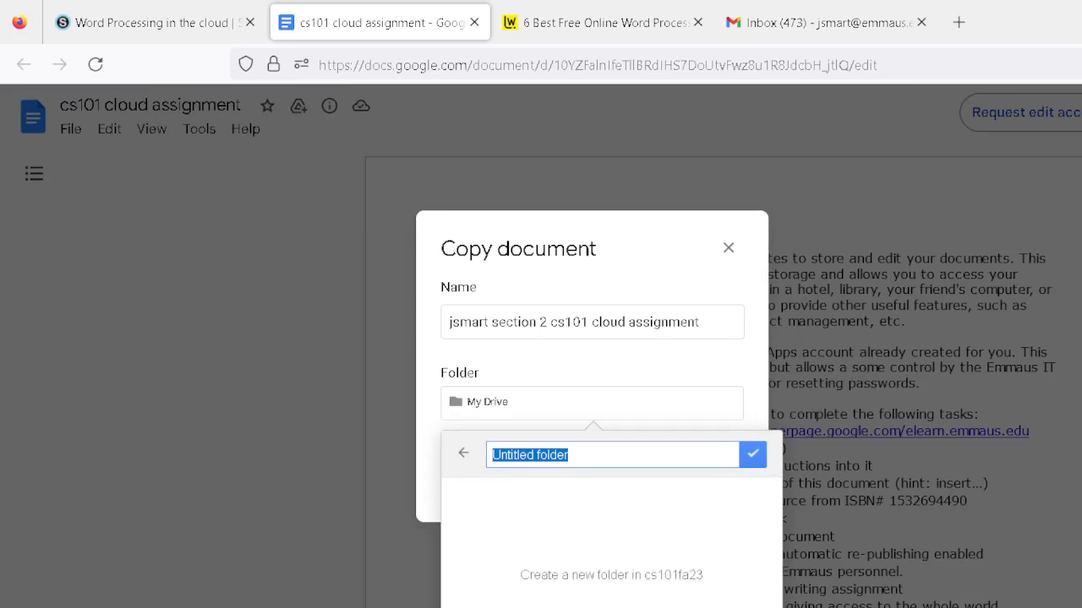
pyautogui.write('section 2')
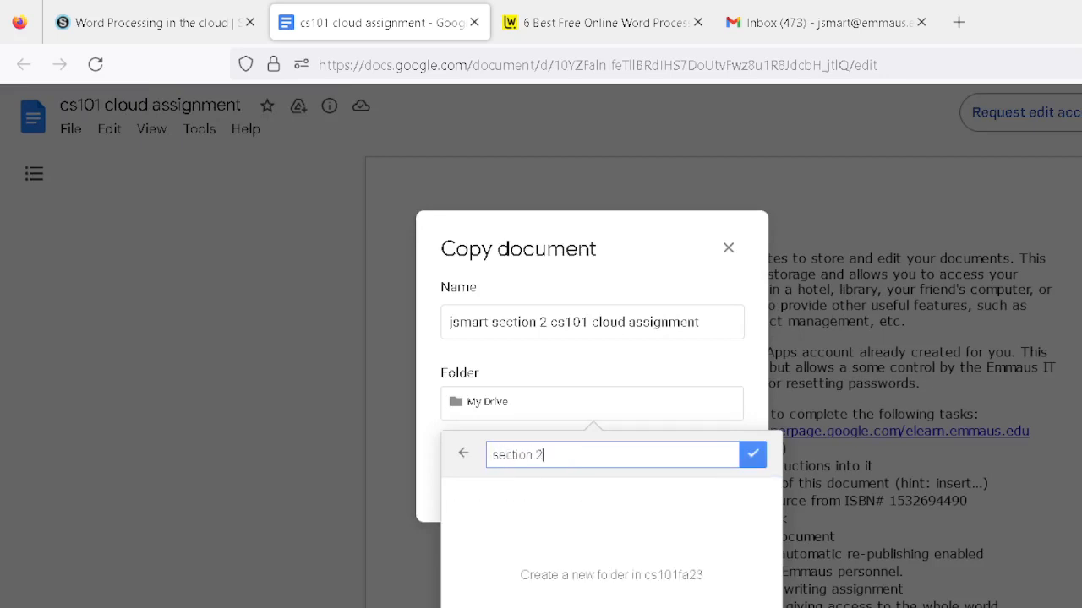
pyautogui.write(' homework')
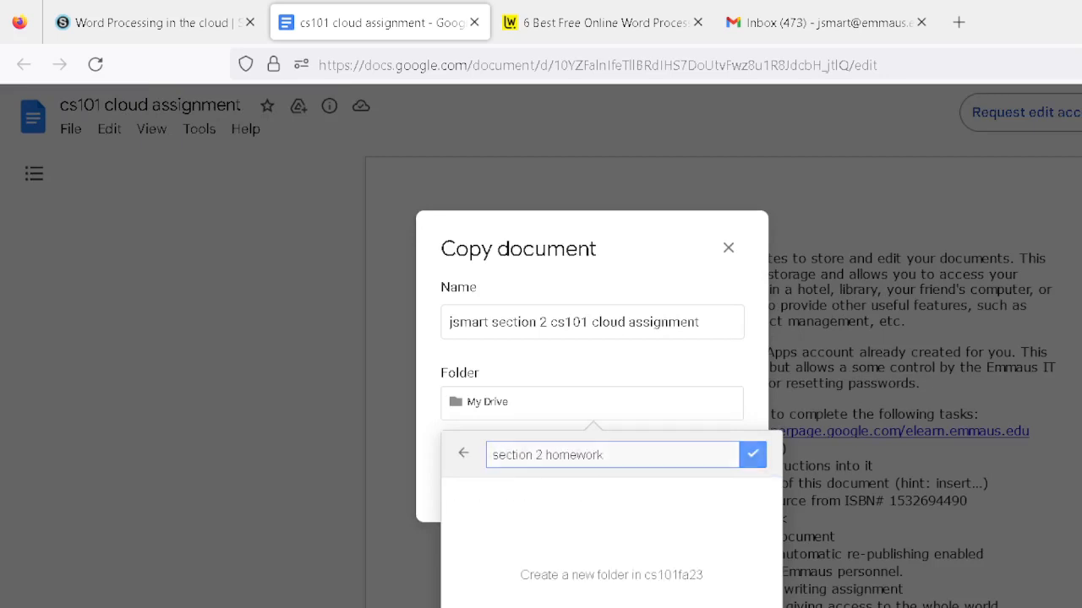
pyautogui.press('Return')
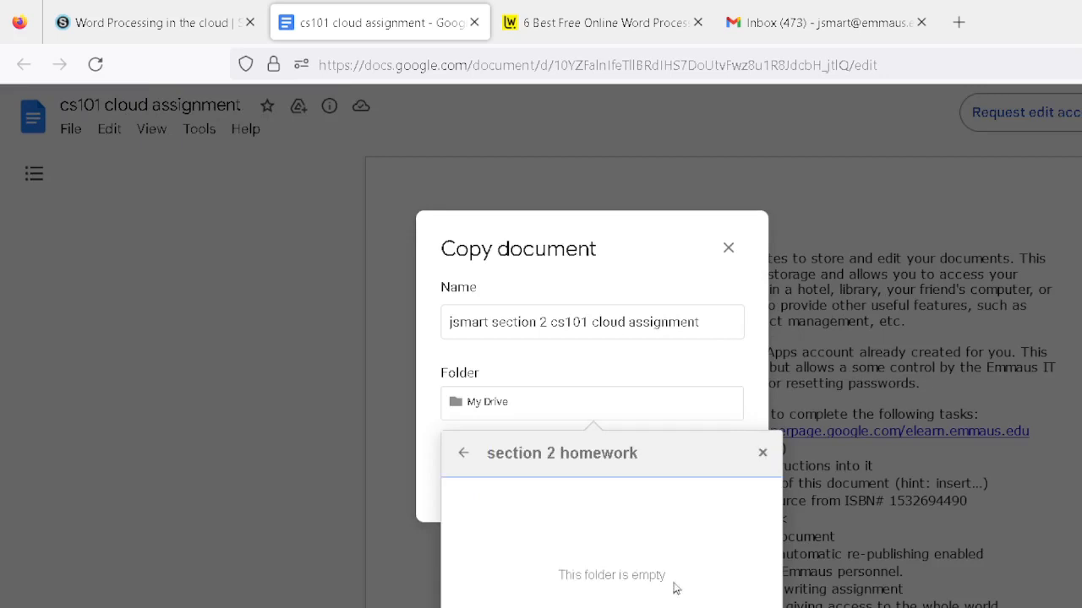
pyautogui.click(742, 607)
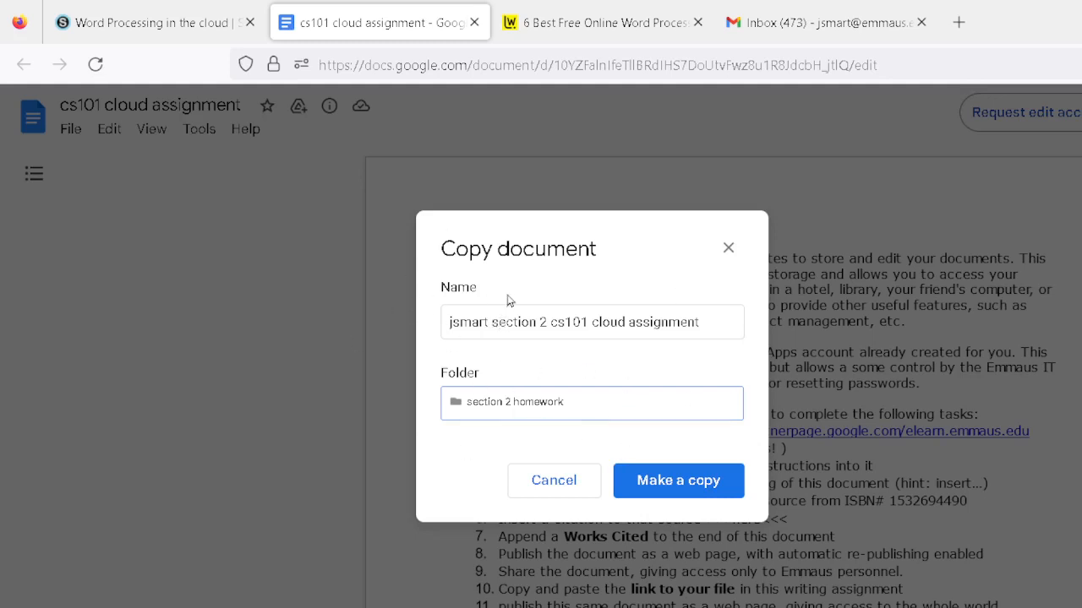
# - Make the copy and close the original cs101 cloud assignment document
pyautogui.click(677, 481)
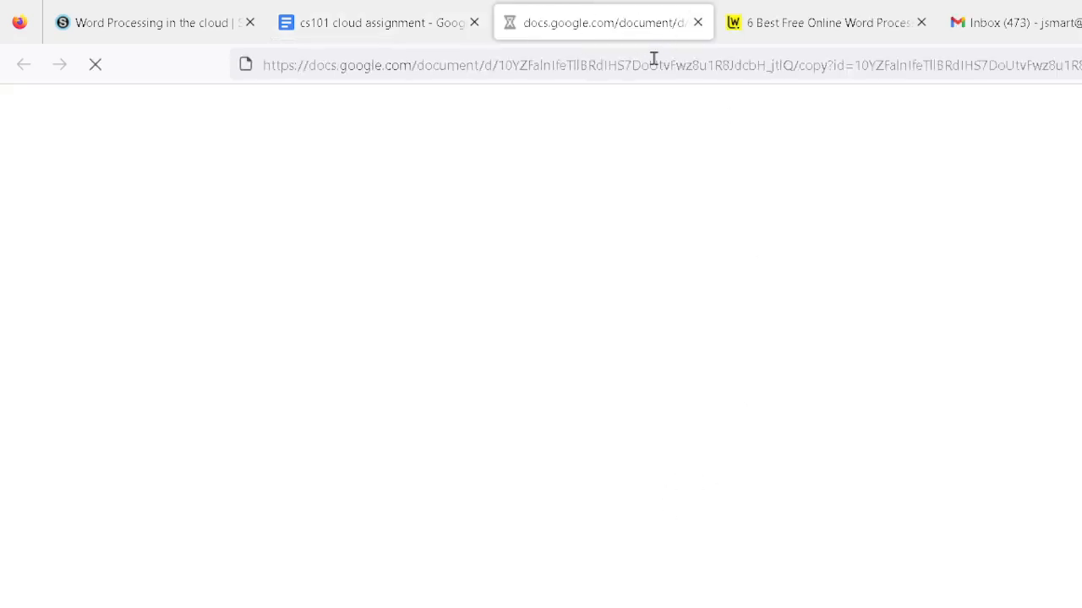
pyautogui.click(378, 26)
pyautogui.click(474, 23)
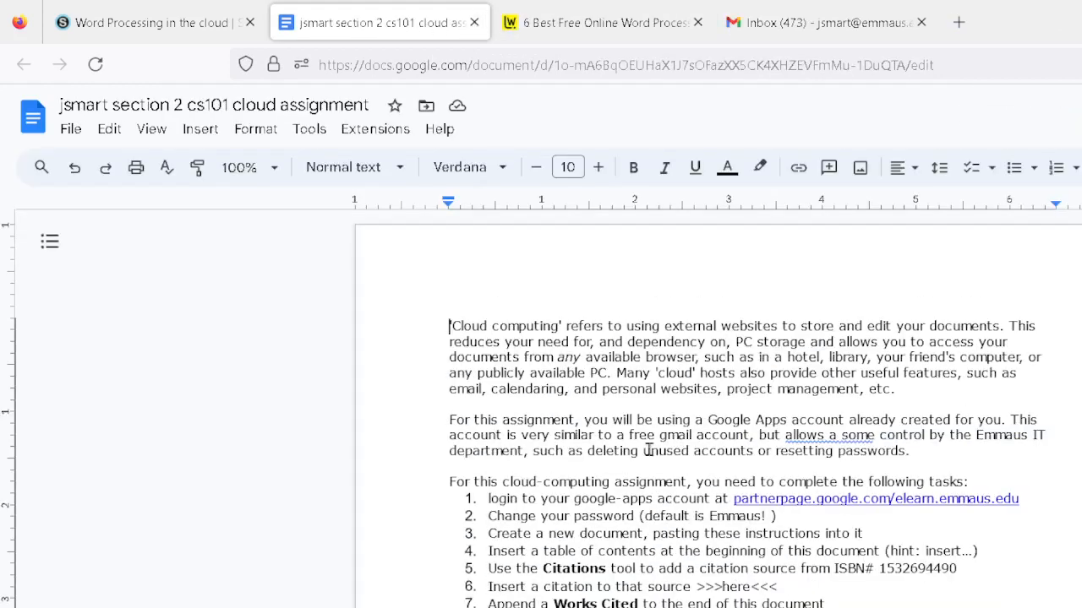
# - Add a line above the first paragraph reading "Cs101 Cloud Word Processing by" followed by the author's full name
pyautogui.hotkey('ctrl', '+')
pyautogui.hotkey('ctrl', '+')
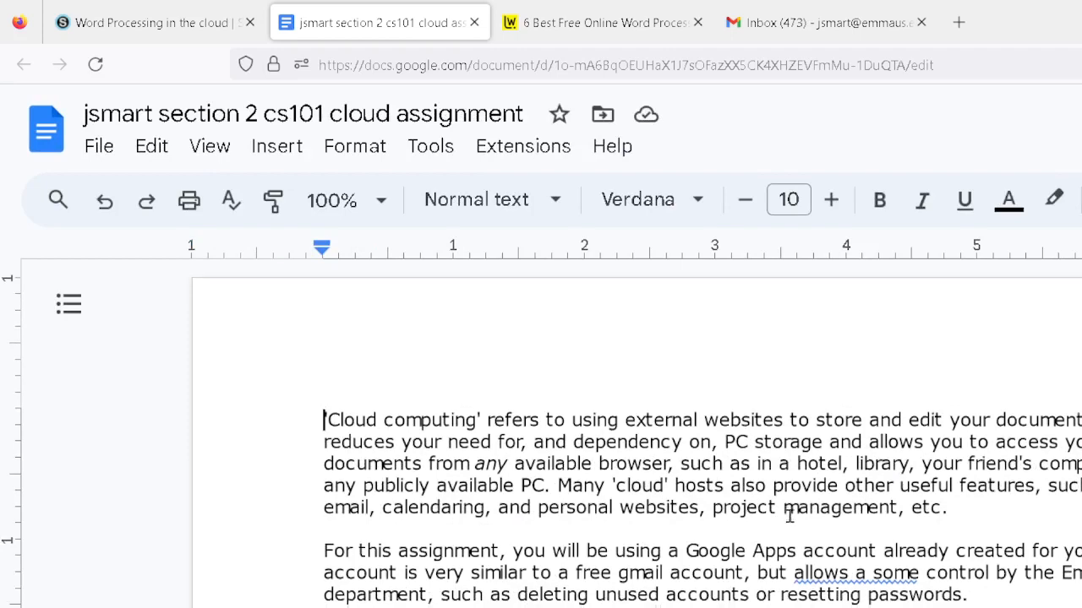
pyautogui.scroll(-3, 789, 516)
pyautogui.scroll(3, 789, 516)
pyautogui.press('Return')
pyautogui.press('Return')
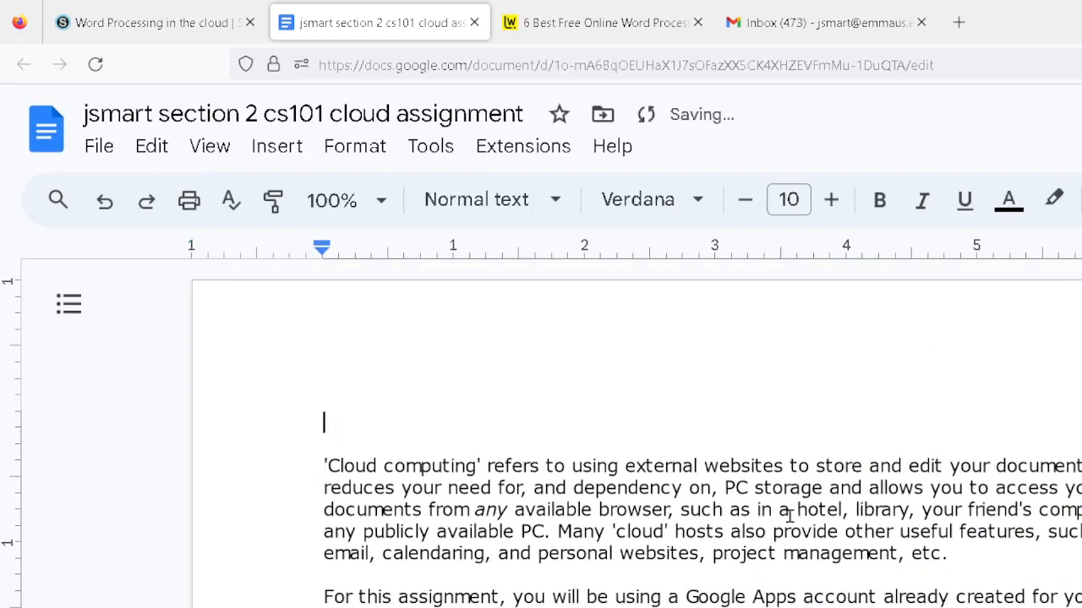
pyautogui.write('cs101 ')
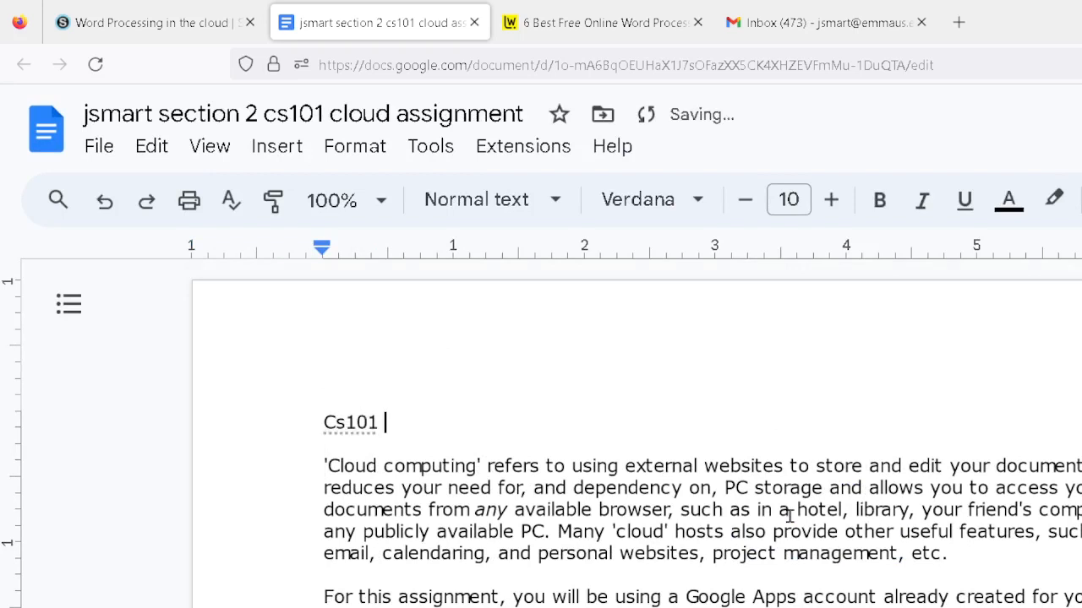
pyautogui.write('Cloug')
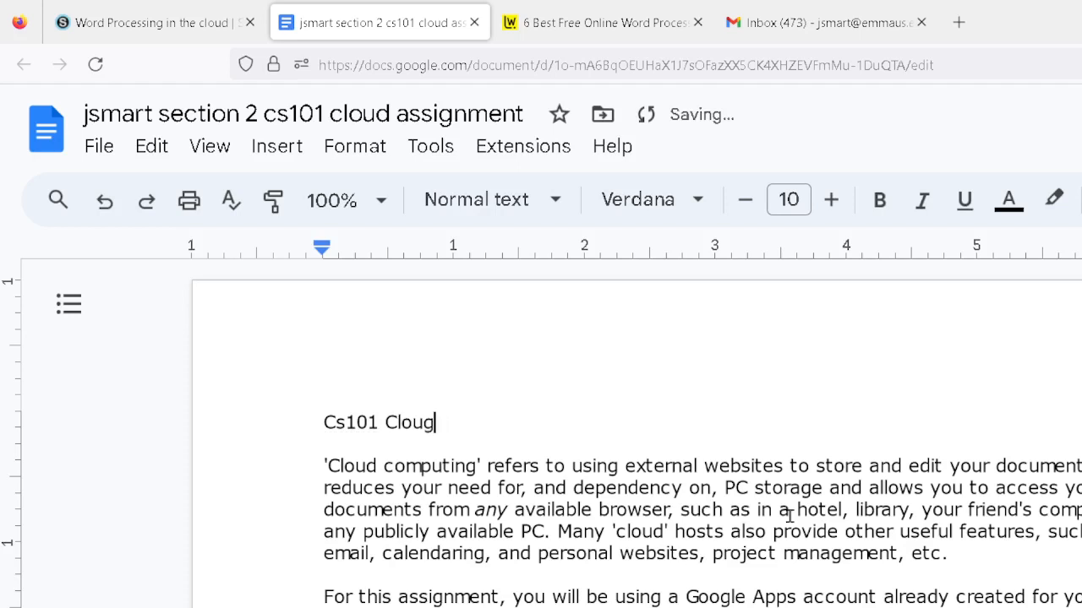
pyautogui.write('d Word Pro')
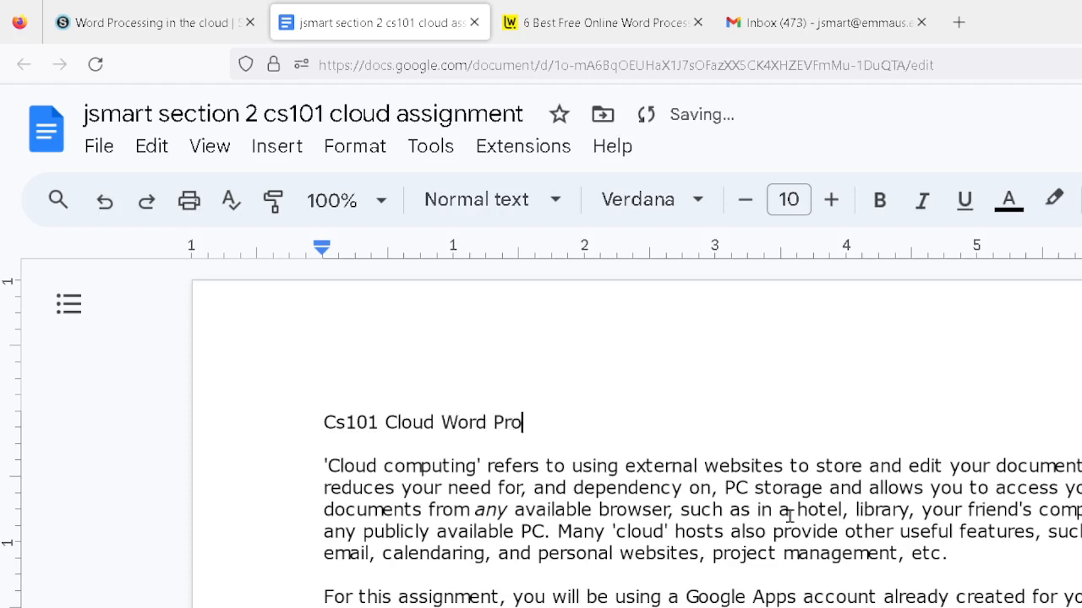
pyautogui.write('eessing by John Smart')
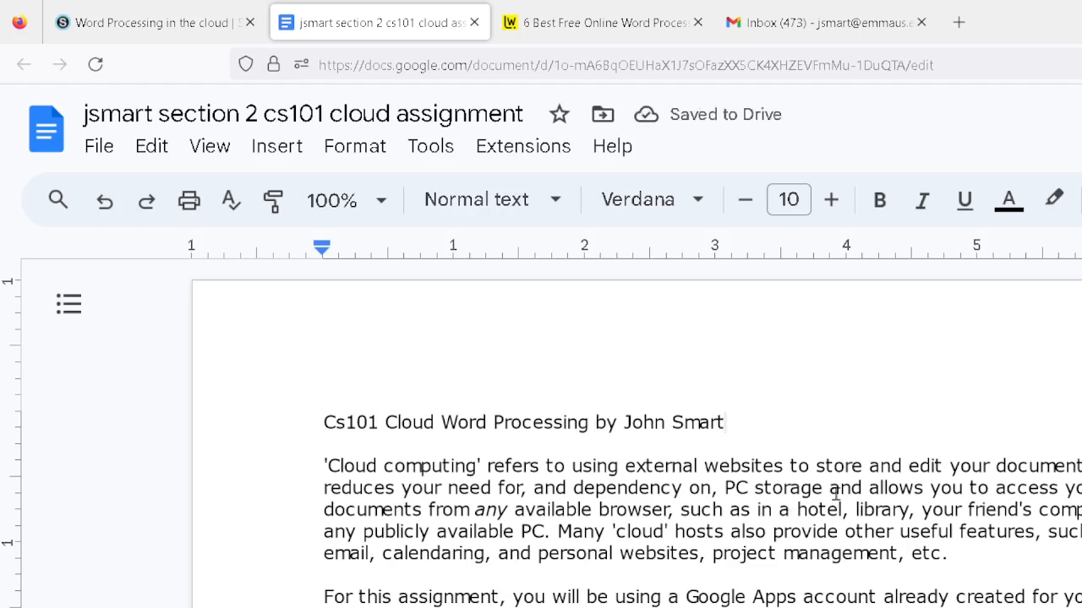
# - Apply the Title style to the new first line of the document
pyautogui.click(479, 203)
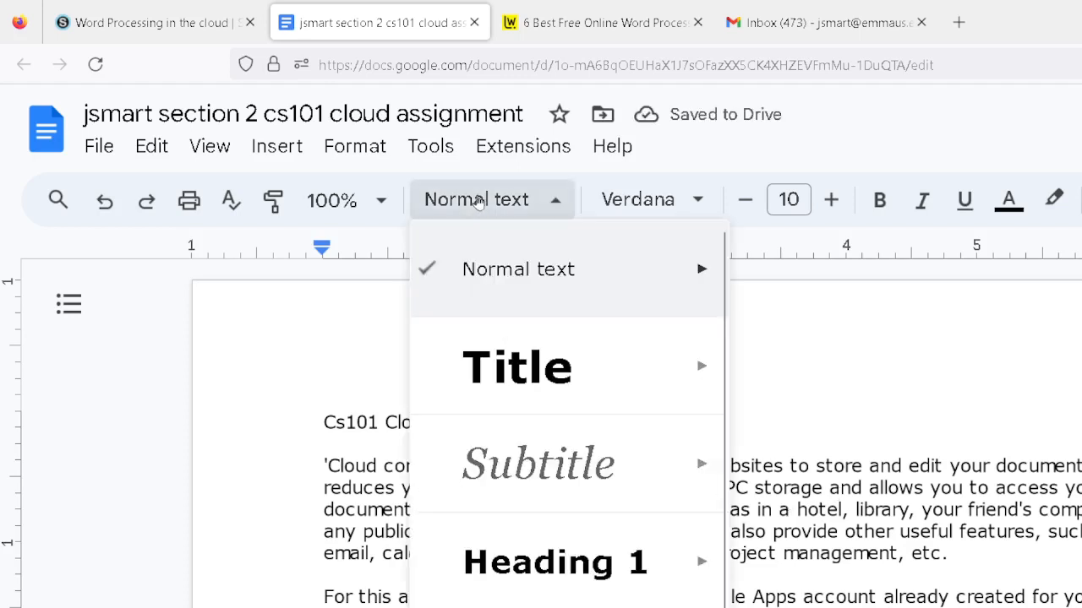
pyautogui.moveTo(481, 365)
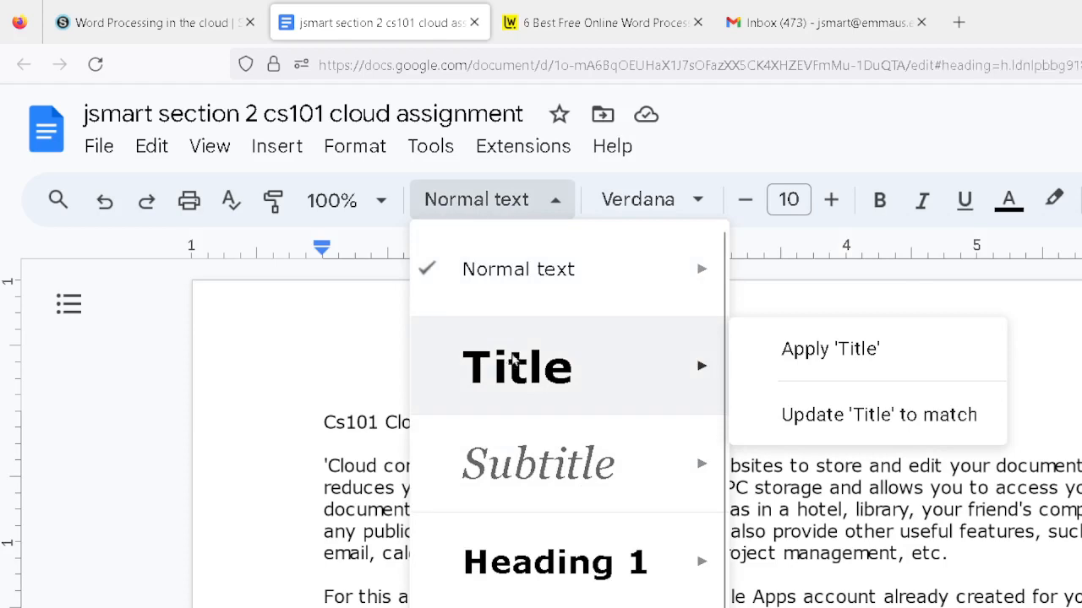
pyautogui.click(513, 362)
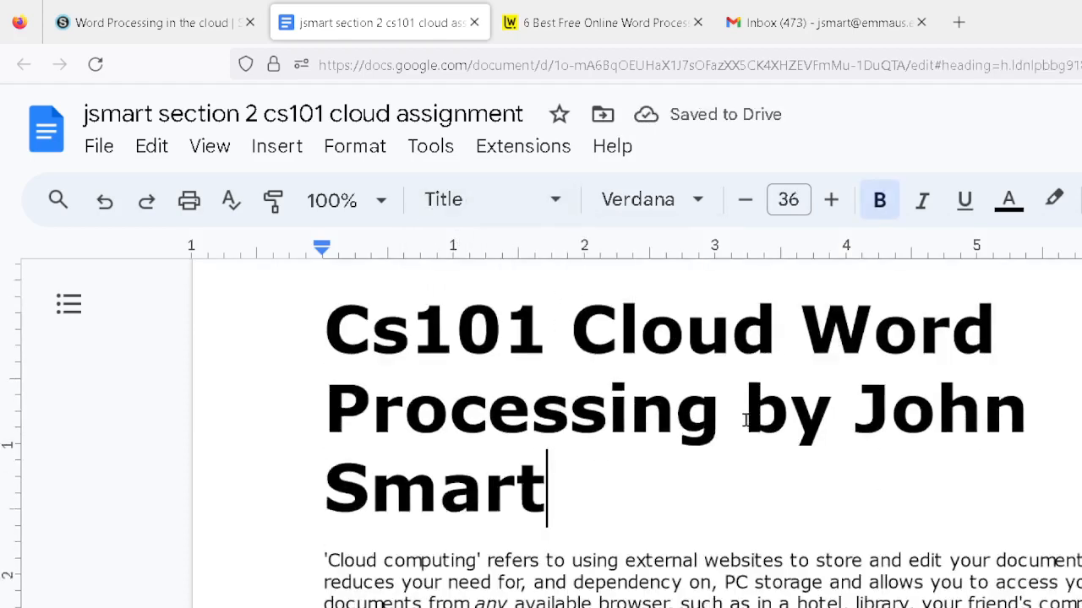
pyautogui.scroll(-3, 739, 410)
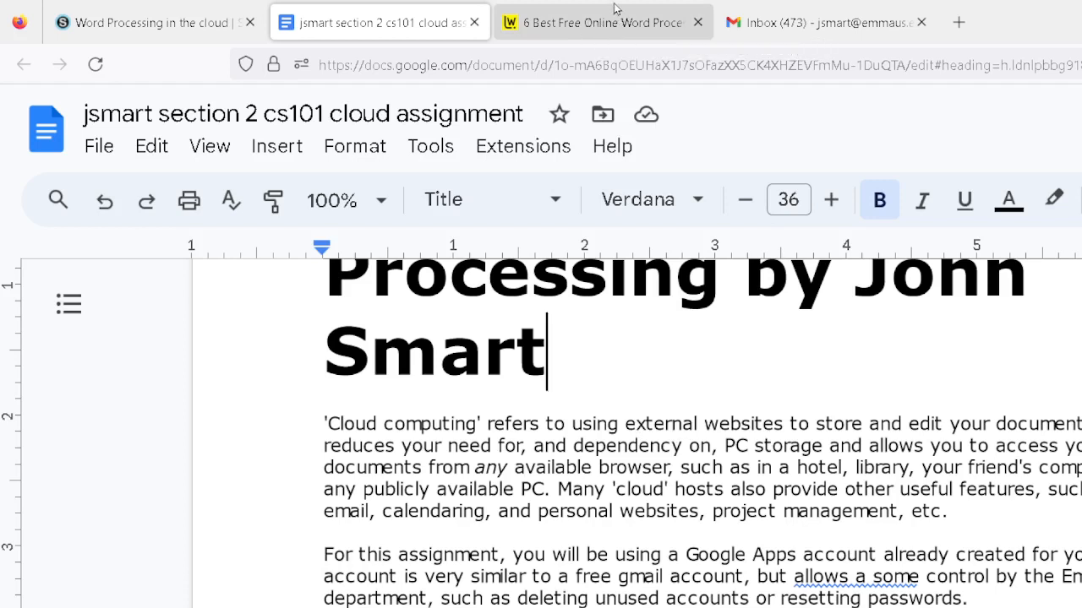
# - Search the web in a new browser tab for "online best word processing"
pyautogui.click(964, 24)
pyautogui.click(887, 54)
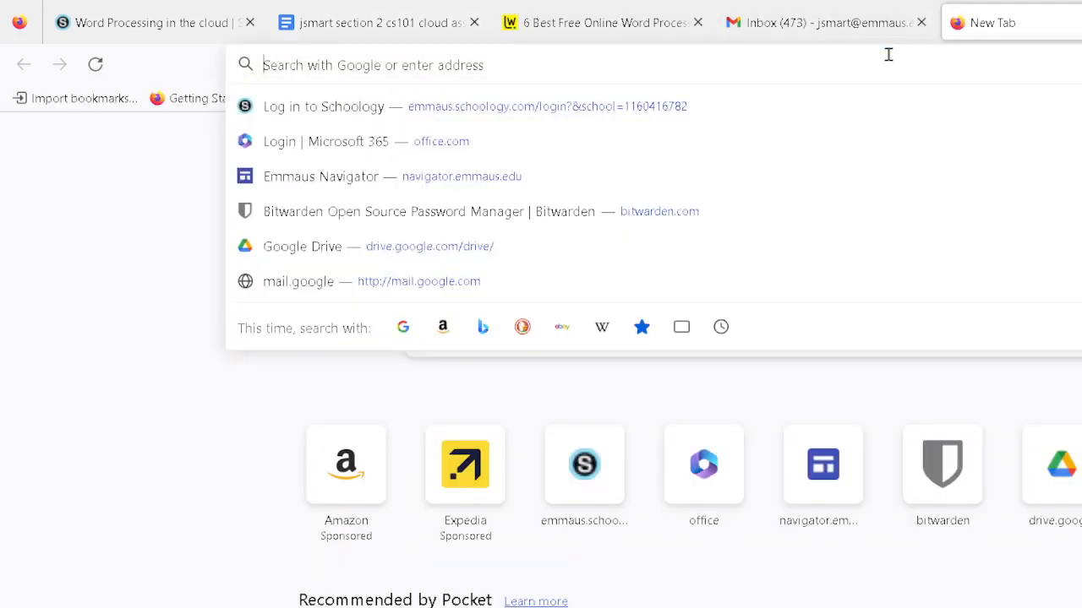
pyautogui.write('online b')
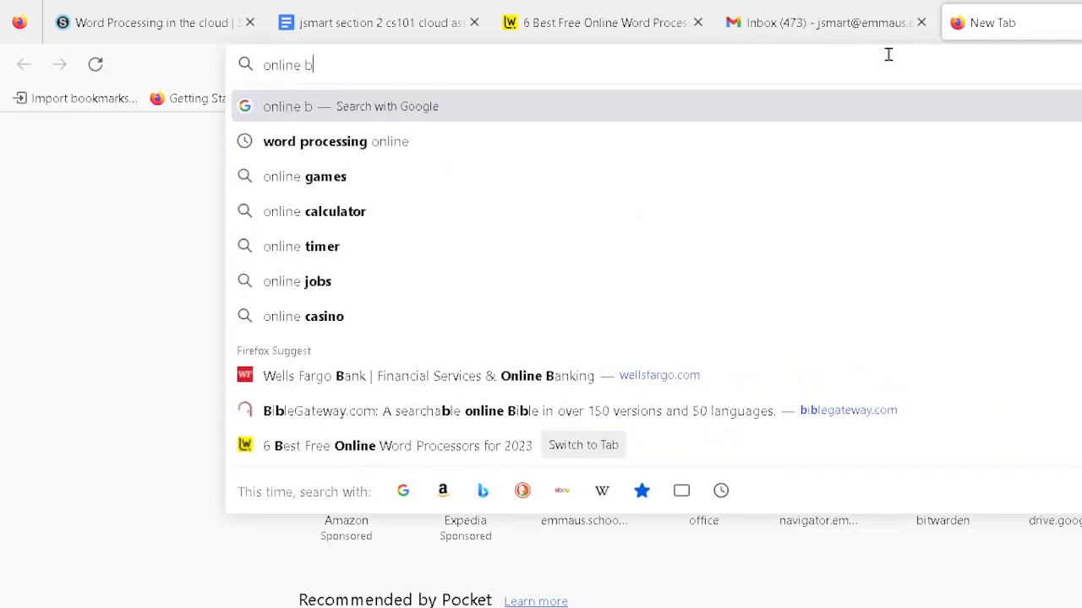
pyautogui.write('est wor')
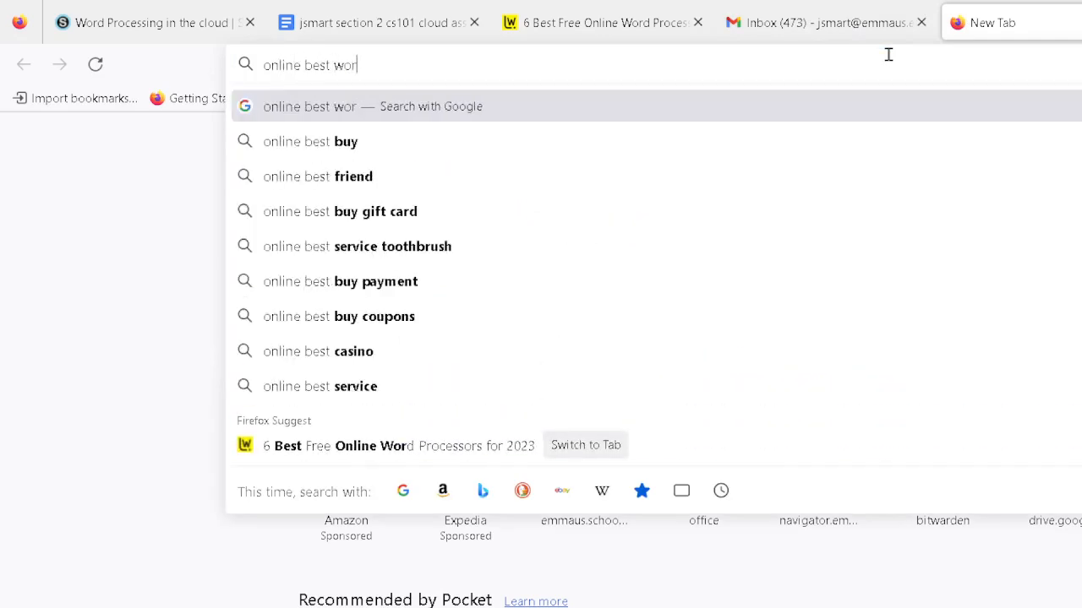
pyautogui.write('d processing')
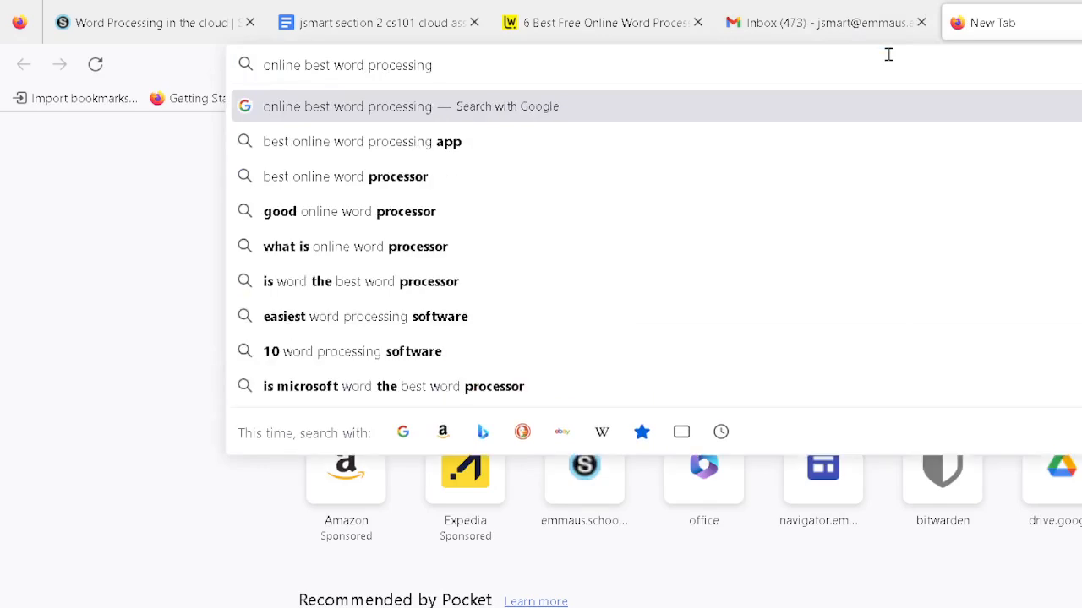
pyautogui.press('Return')
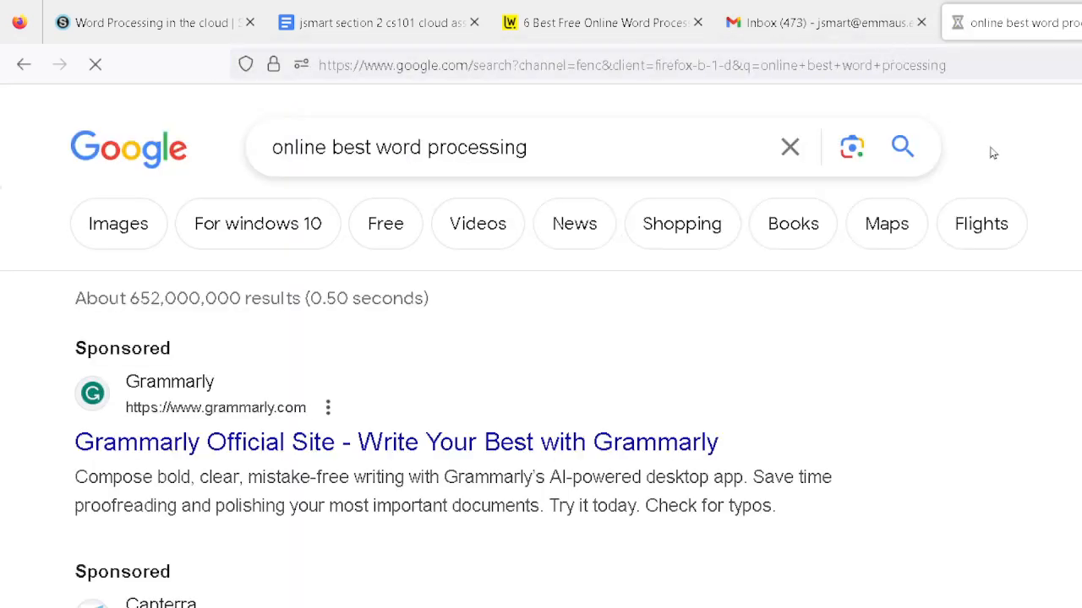
# - Look through the search results for online word processors and articles that compare them
pyautogui.scroll(-3, 969, 256)
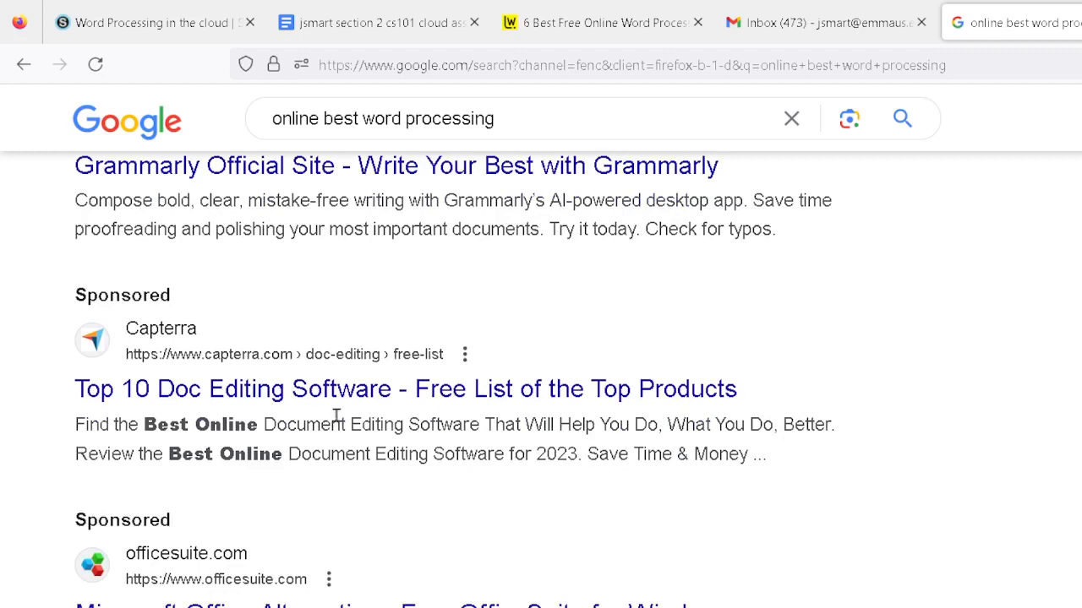
pyautogui.scroll(-2, 502, 358)
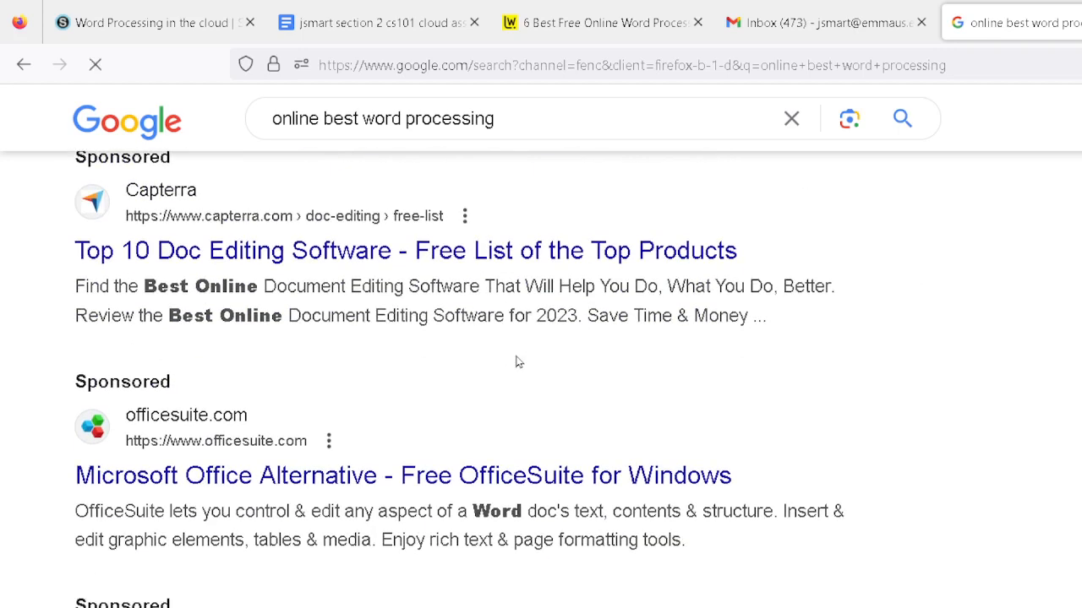
pyautogui.scroll(-3, 532, 385)
pyautogui.scroll(-9, 498, 351)
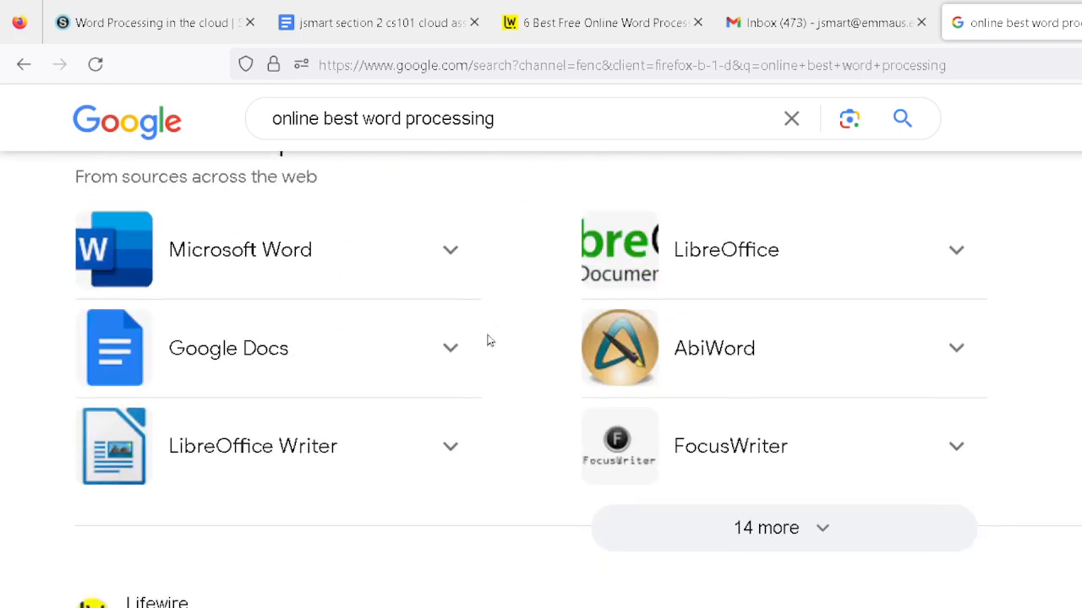
pyautogui.scroll(-16, 487, 338)
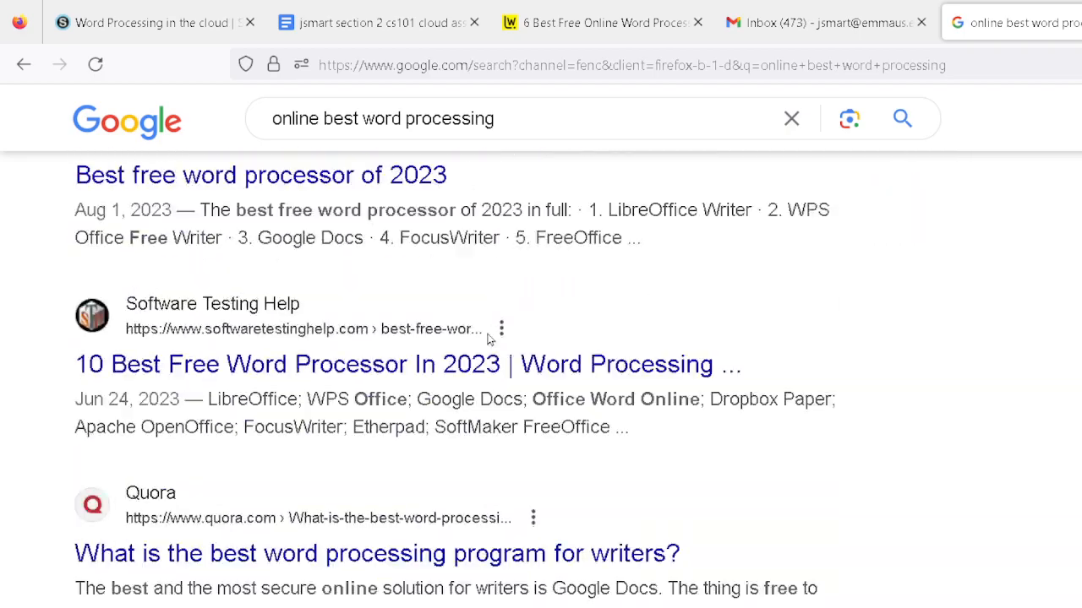
pyautogui.scroll(8, 489, 334)
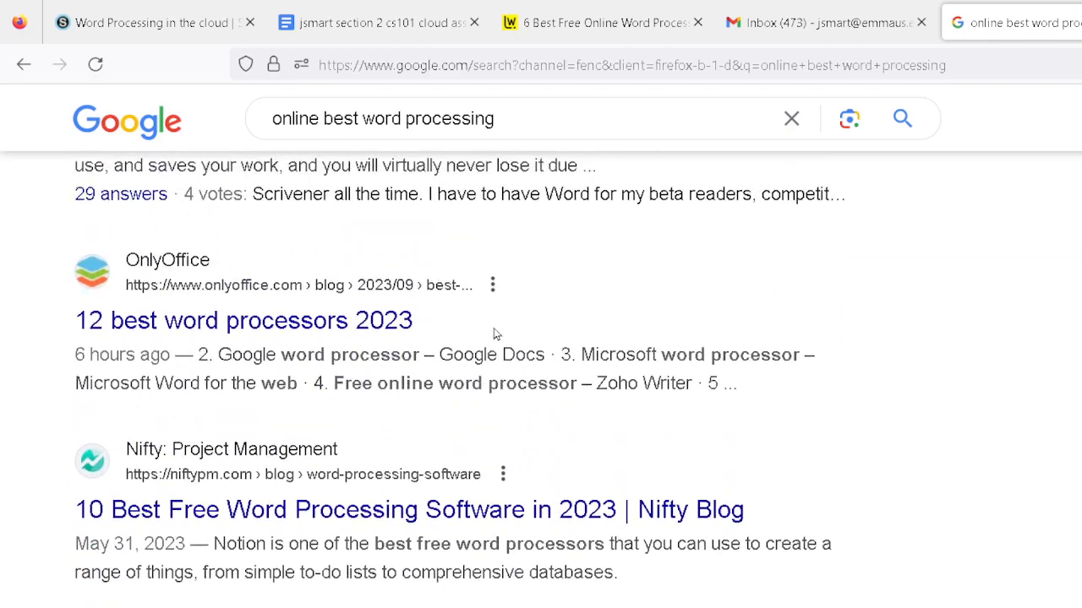
pyautogui.scroll(8, 490, 336)
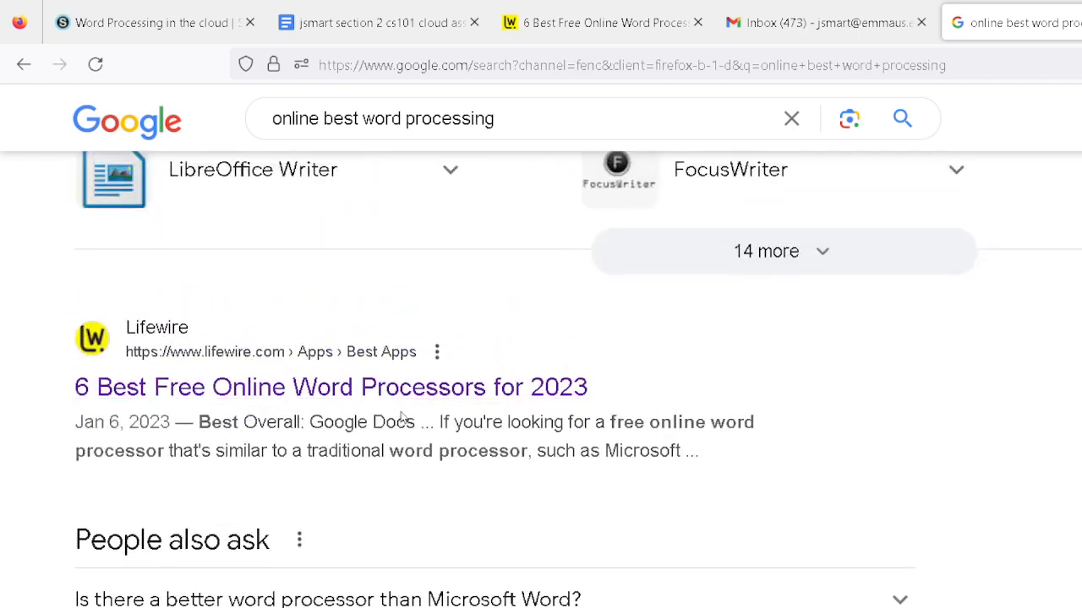
pyautogui.scroll(3, 410, 391)
pyautogui.scroll(-2, 410, 392)
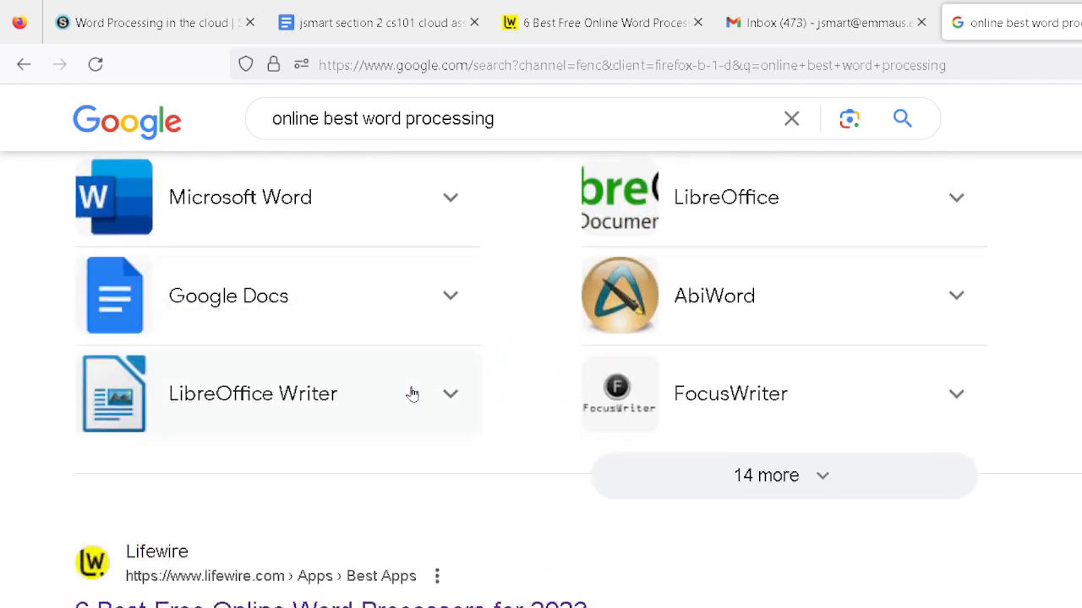
pyautogui.scroll(3, 414, 391)
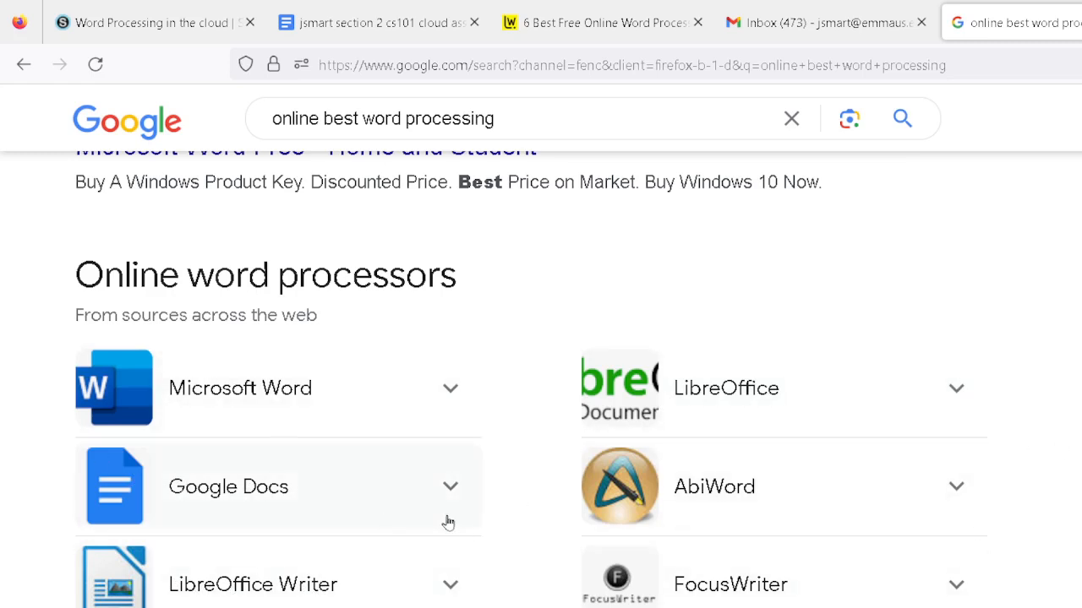
pyautogui.scroll(-3, 654, 394)
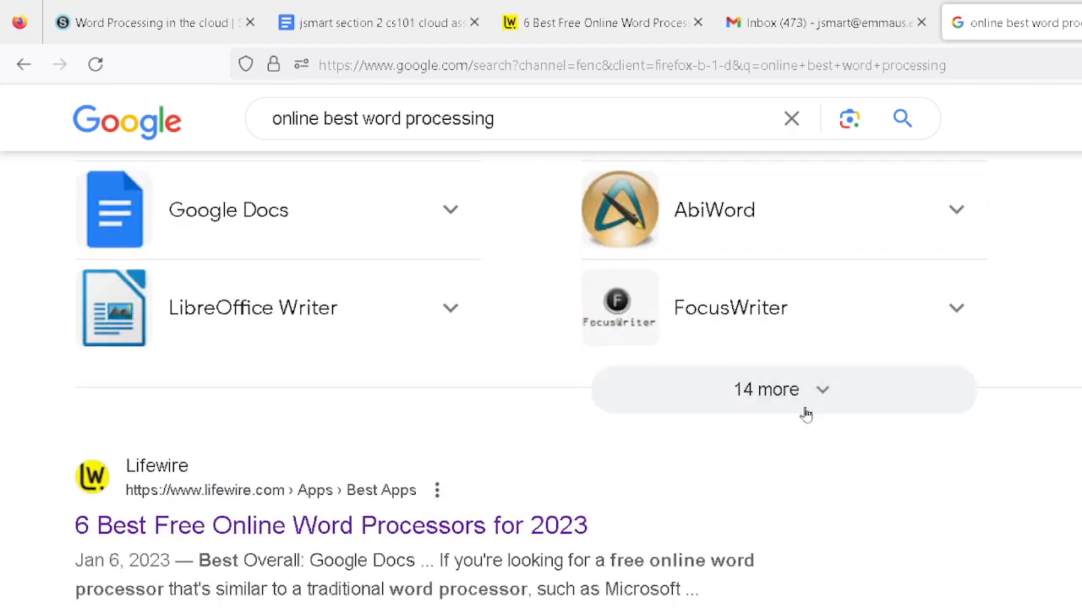
# - Examine the full expanded list of online word processors, then close the search results tab
pyautogui.click(813, 397)
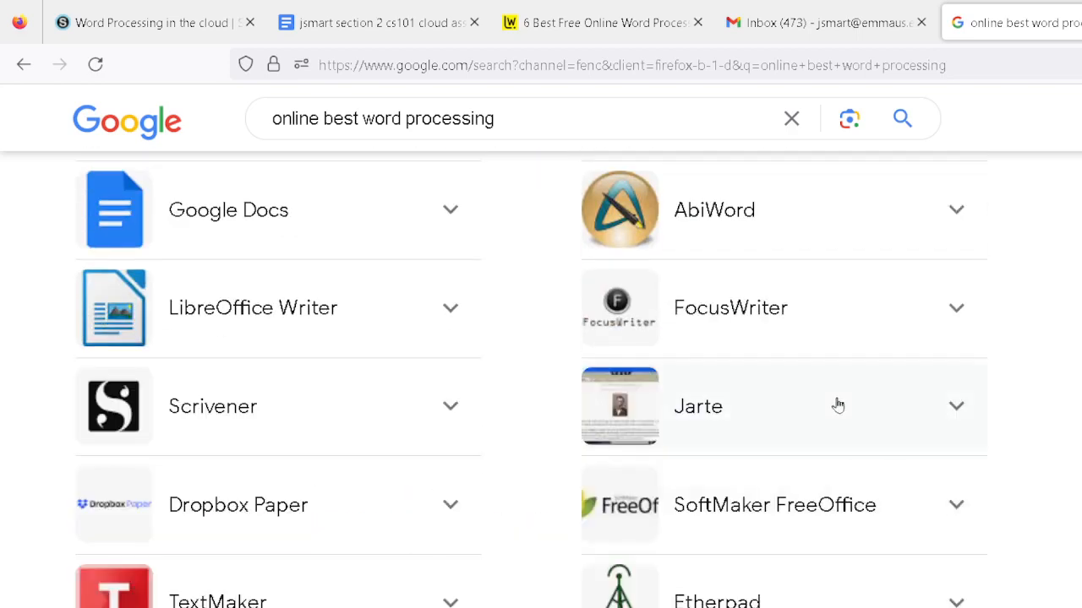
pyautogui.scroll(5, 836, 404)
pyautogui.scroll(-8, 837, 403)
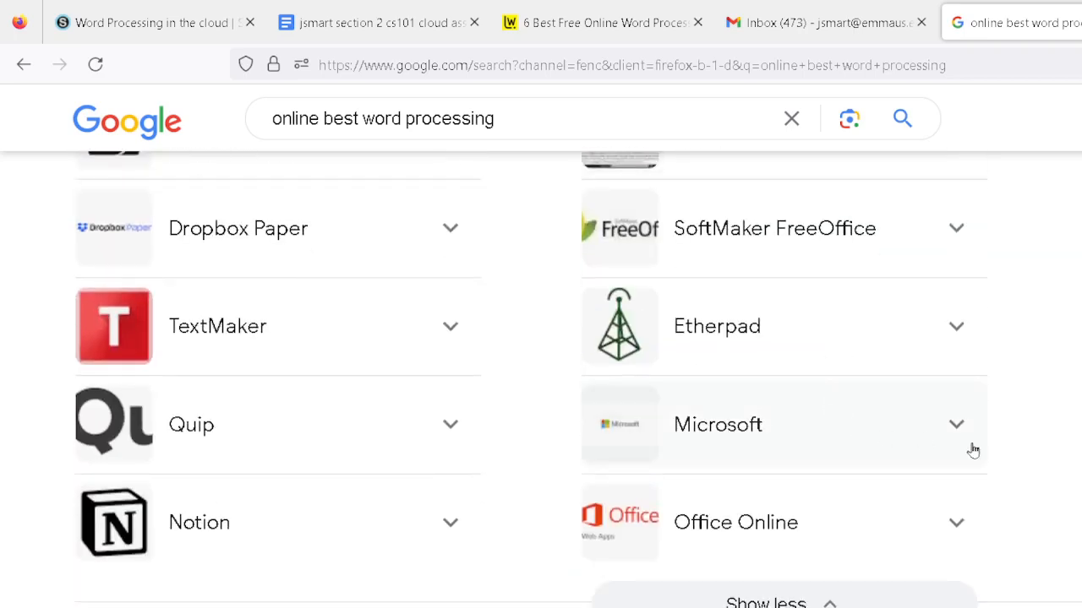
pyautogui.scroll(1, 973, 449)
pyautogui.scroll(-1, 976, 454)
pyautogui.scroll(-1, 885, 492)
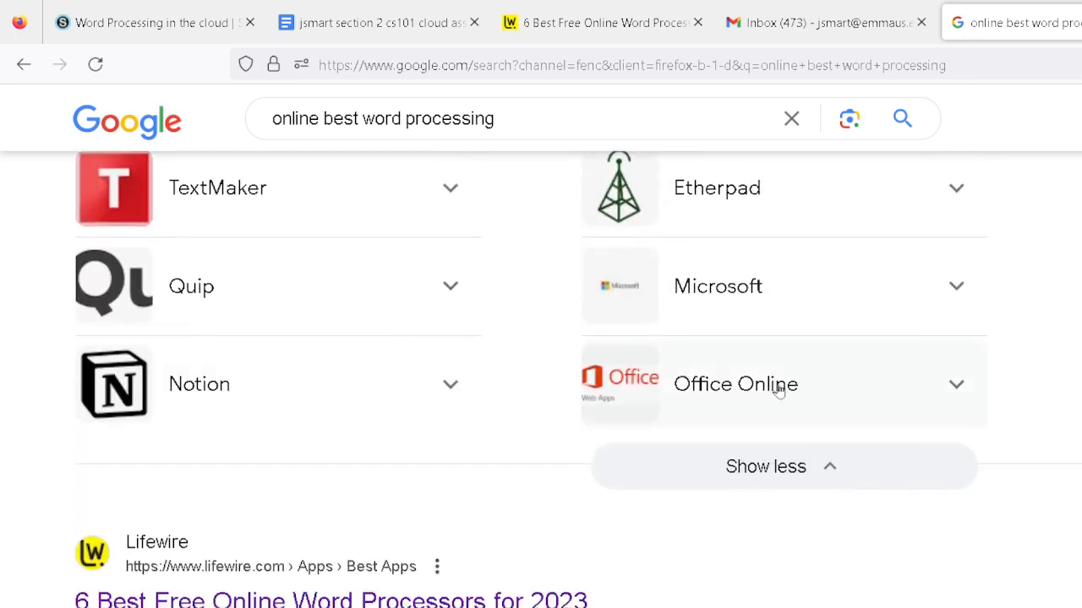
pyautogui.scroll(6, 778, 385)
pyautogui.scroll(-6, 278, 301)
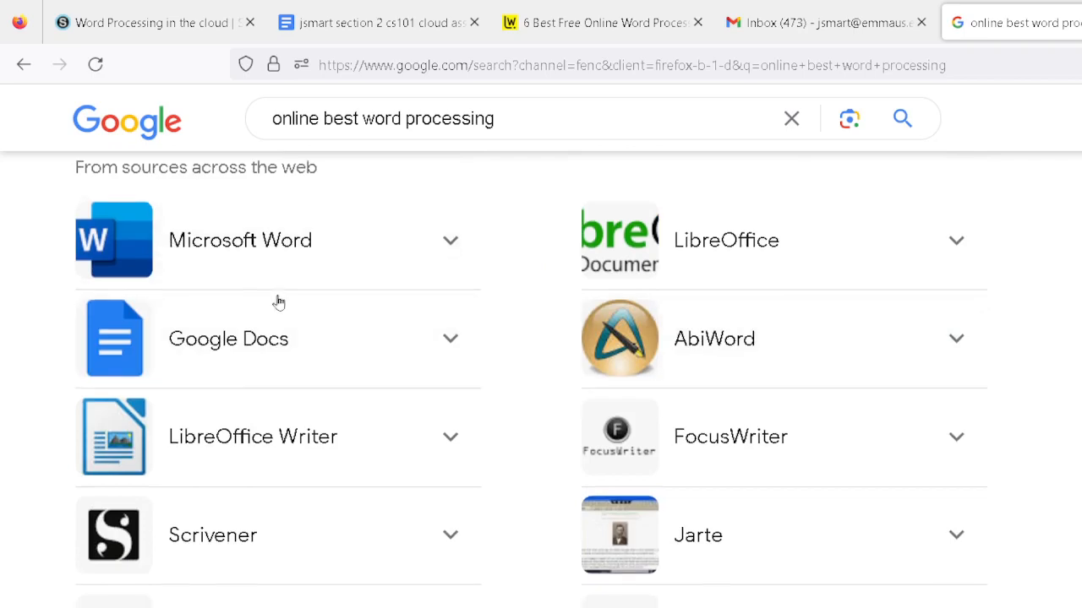
pyautogui.scroll(6, 676, 488)
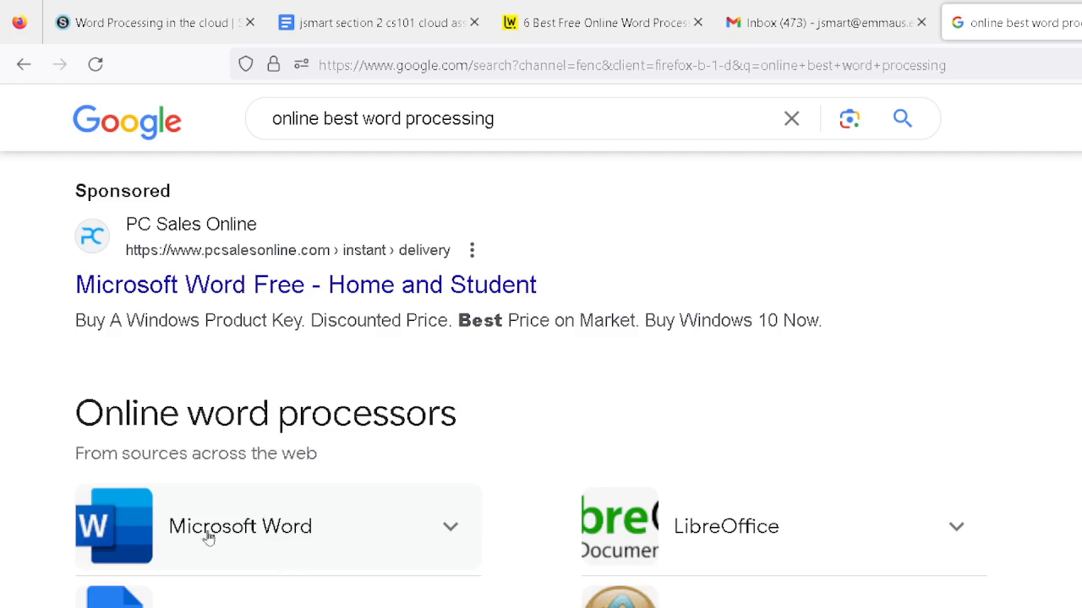
pyautogui.scroll(-3, 228, 513)
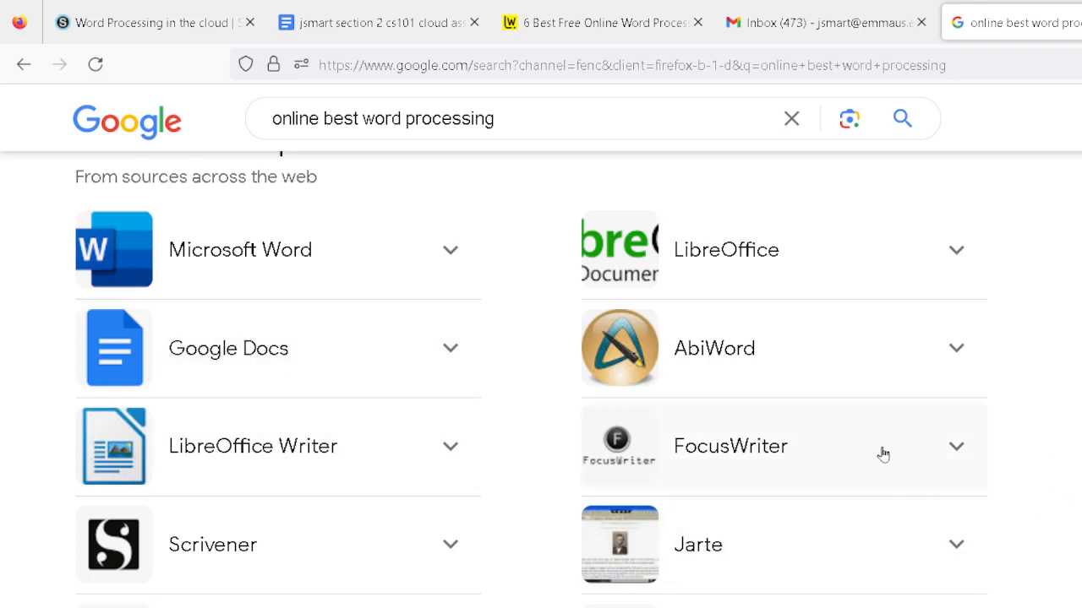
pyautogui.scroll(-2, 812, 409)
pyautogui.scroll(-3, 812, 409)
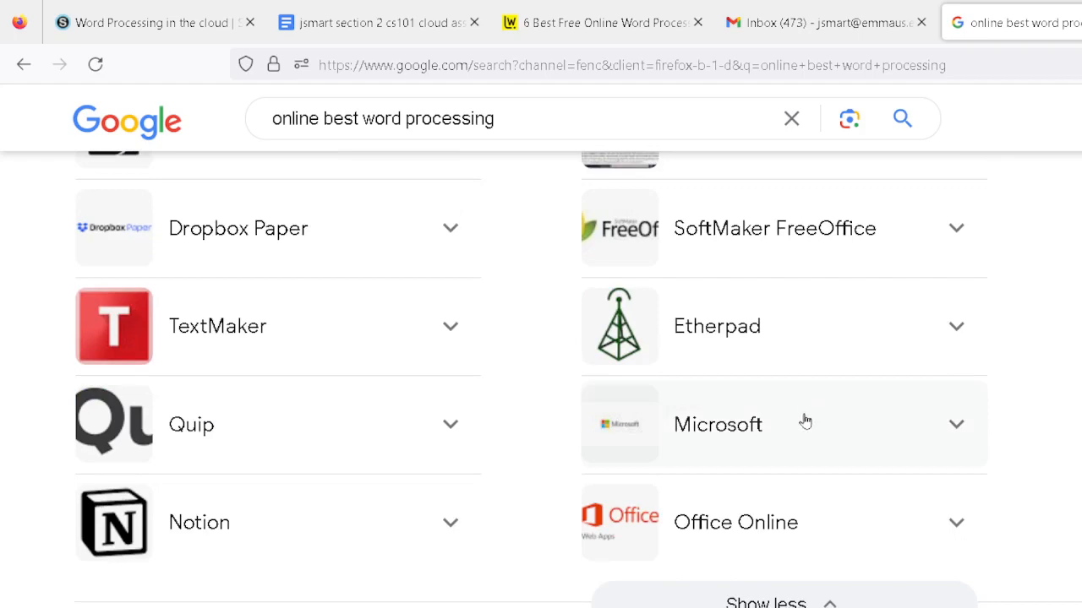
pyautogui.scroll(5, 722, 400)
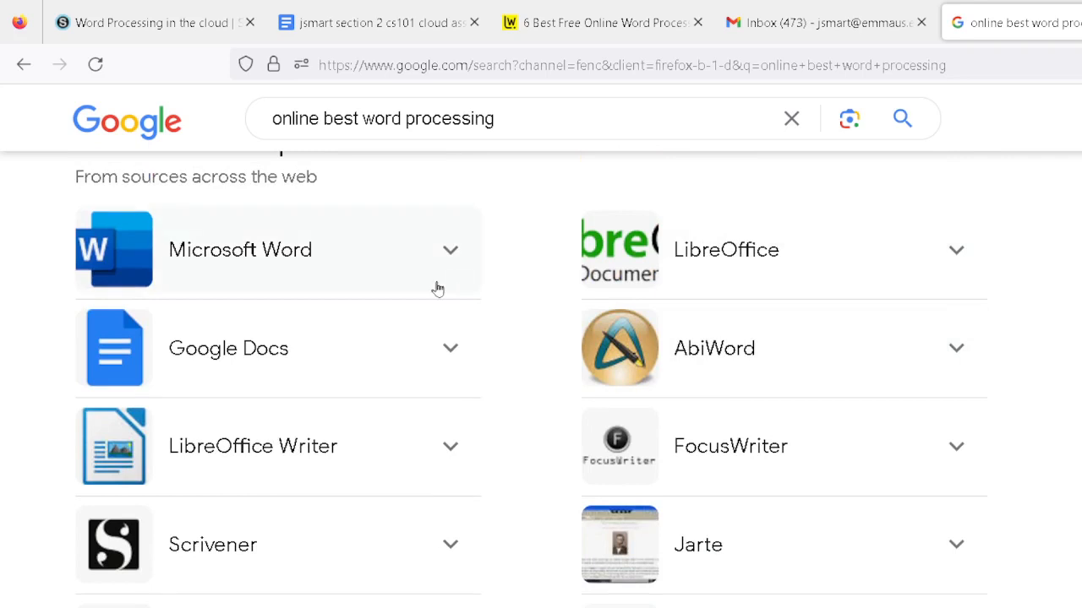
pyautogui.scroll(2, 437, 289)
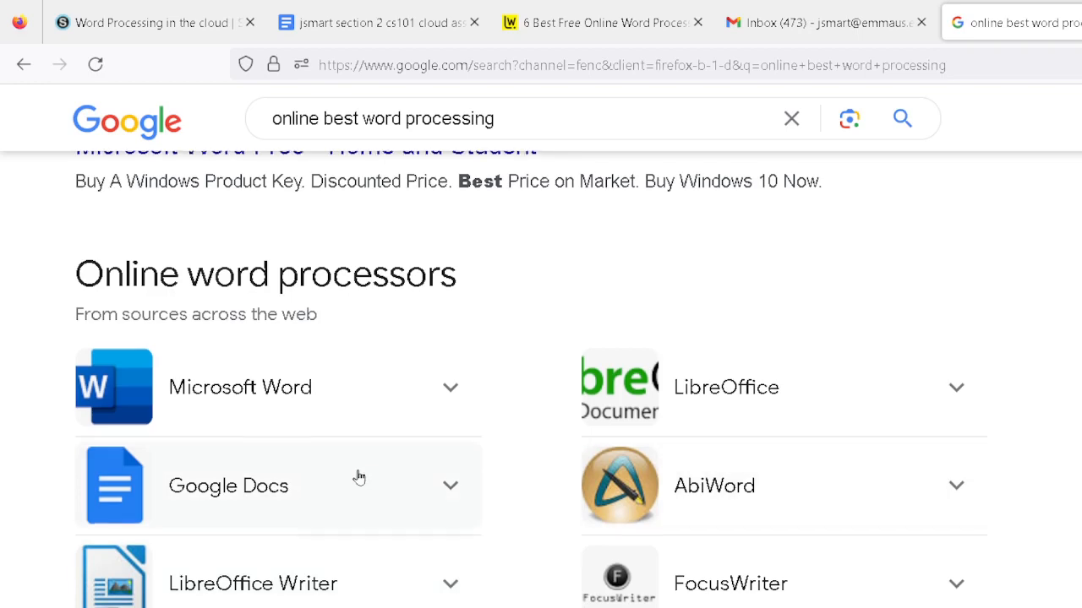
pyautogui.scroll(-3, 359, 477)
pyautogui.scroll(6, 359, 477)
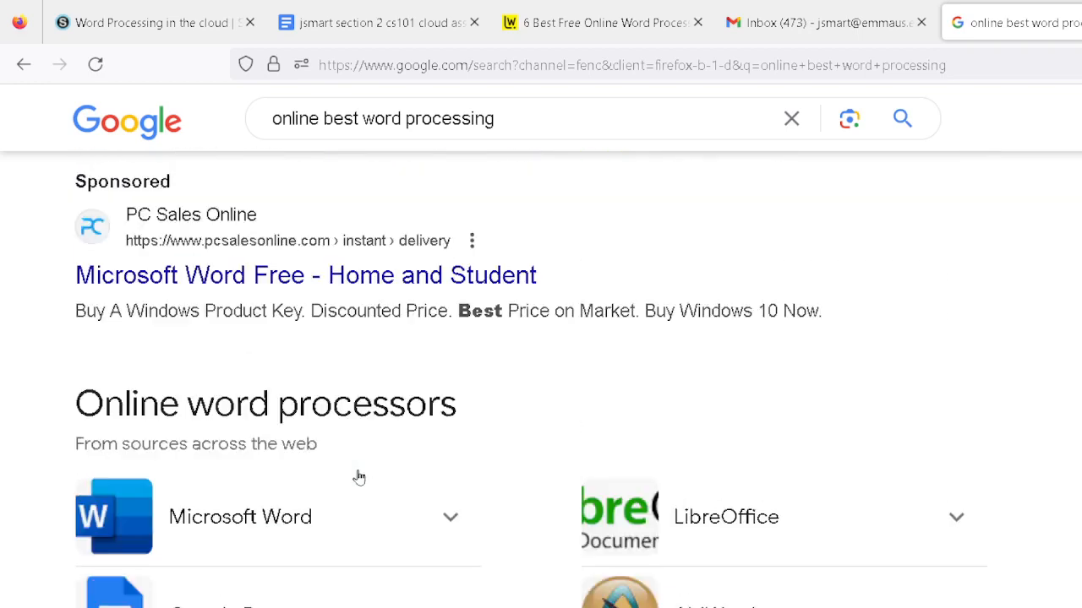
pyautogui.hotkey('ctrl', 'w')
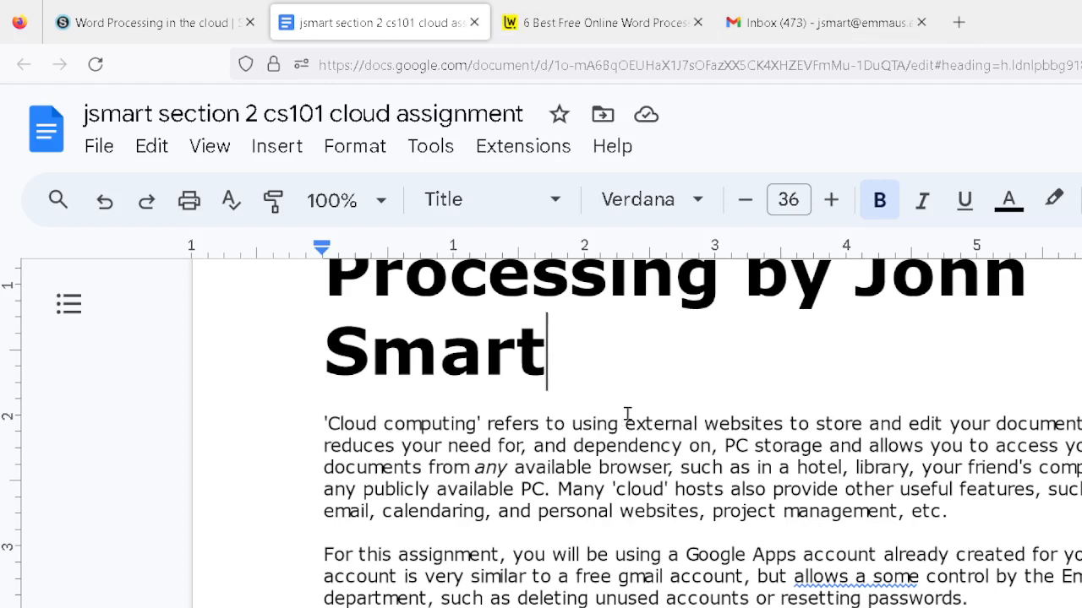
# - Correct "allows a some" to "allows some" in the Google Apps account paragraph using the grammar suggestion
pyautogui.scroll(-3, 629, 415)
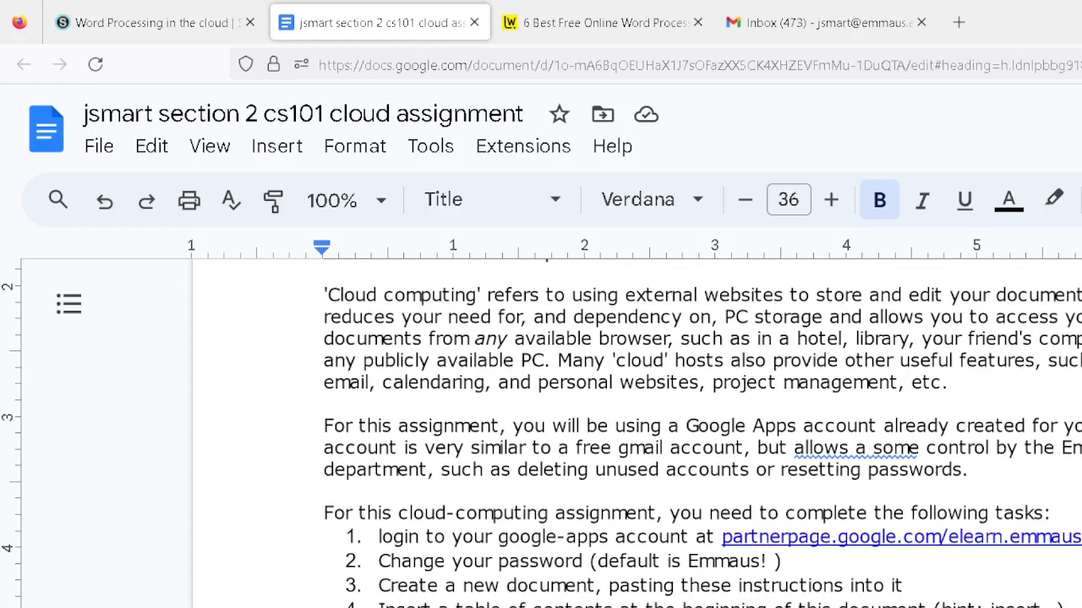
pyautogui.scroll(-3, 867, 374)
pyautogui.click(874, 326)
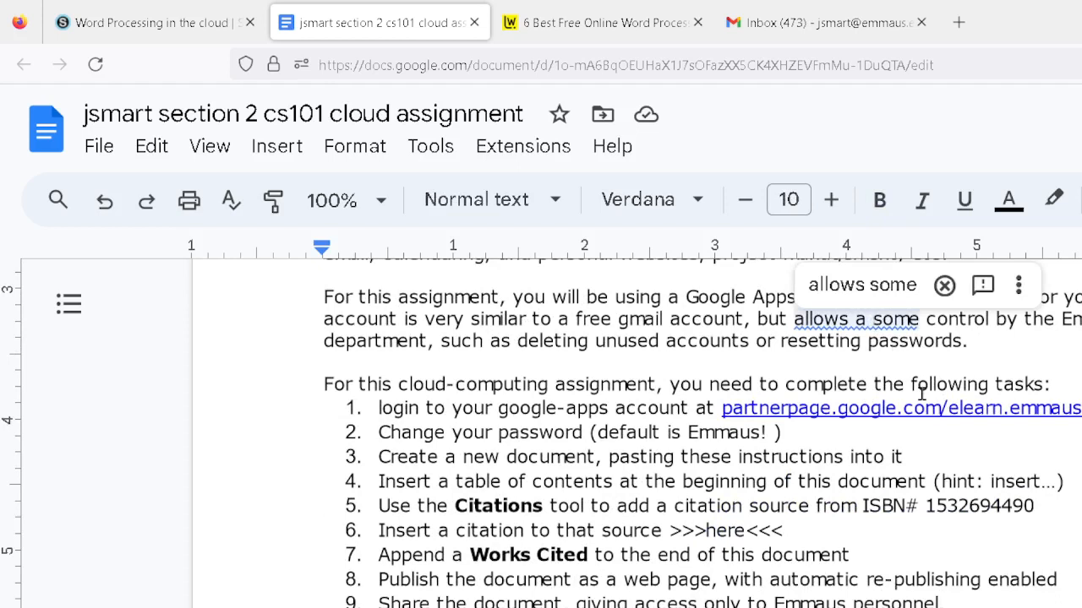
pyautogui.rightClick(841, 319)
pyautogui.click(941, 395)
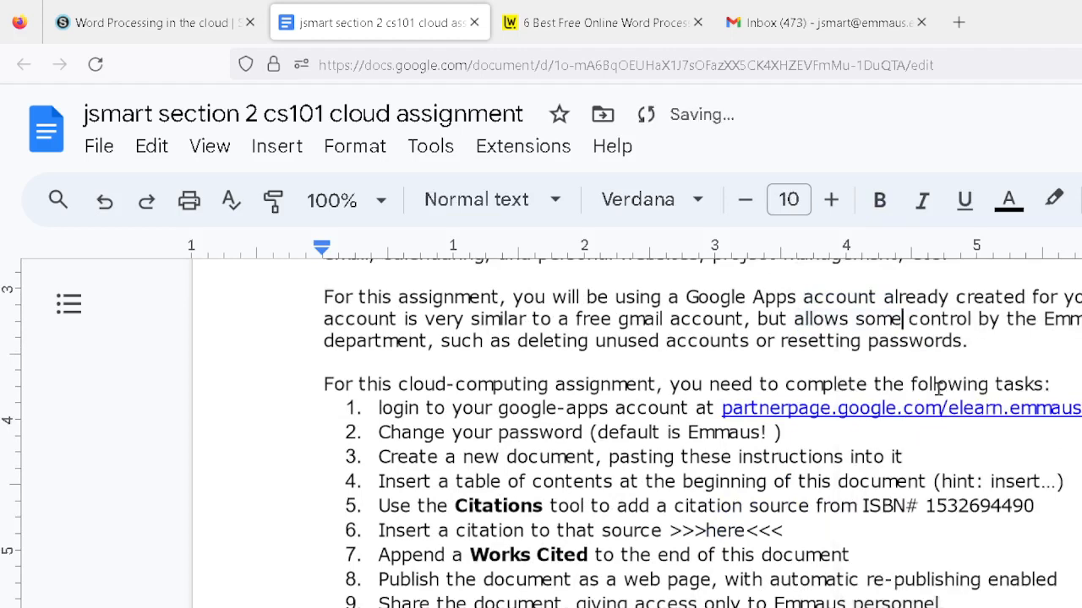
# - Remove "elearn." from the link text in task 1 so it reads "partnerpage.google.com/emmaus.edu"
pyautogui.scroll(3, 938, 388)
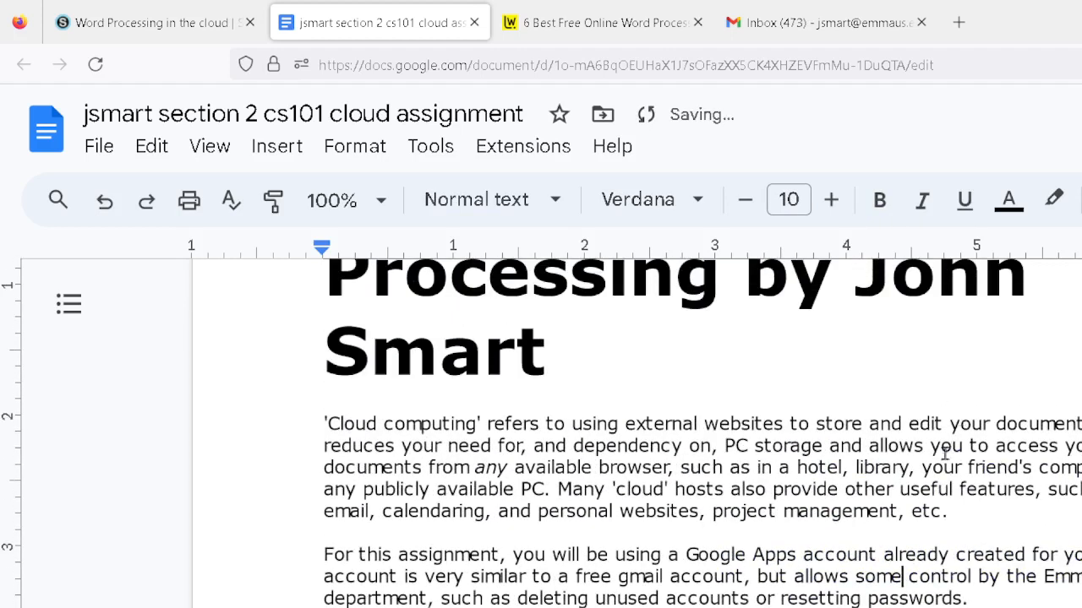
pyautogui.scroll(-2, 911, 558)
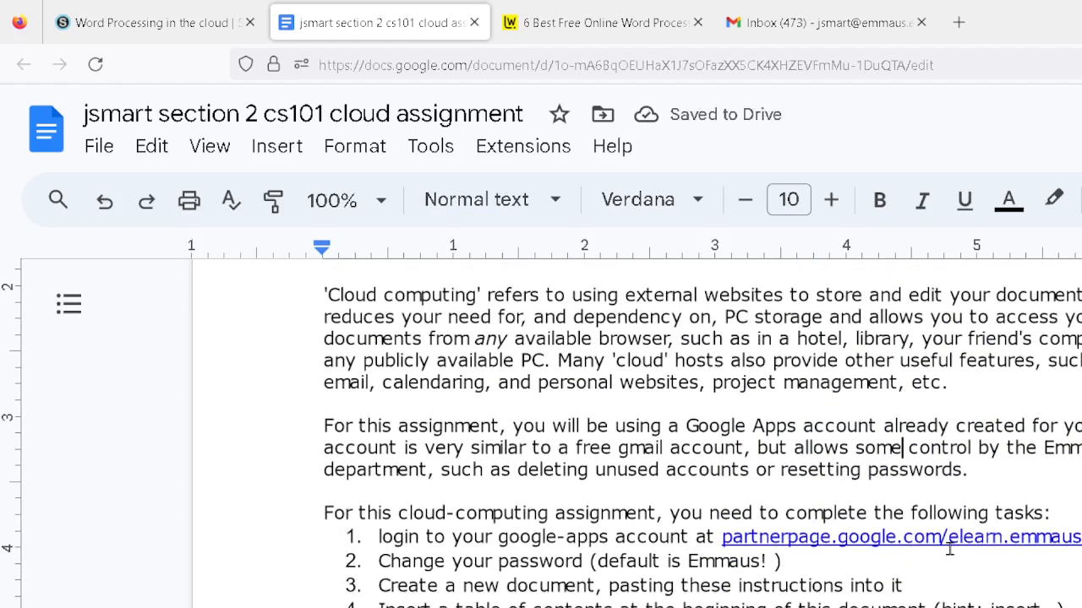
pyautogui.scroll(-2, 949, 550)
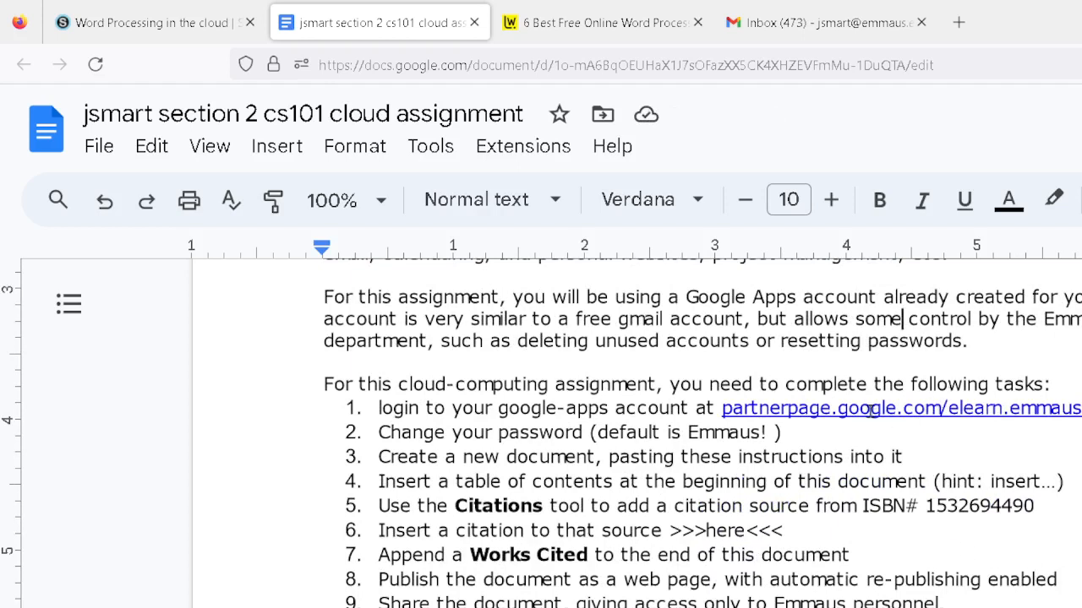
pyautogui.click(1057, 409)
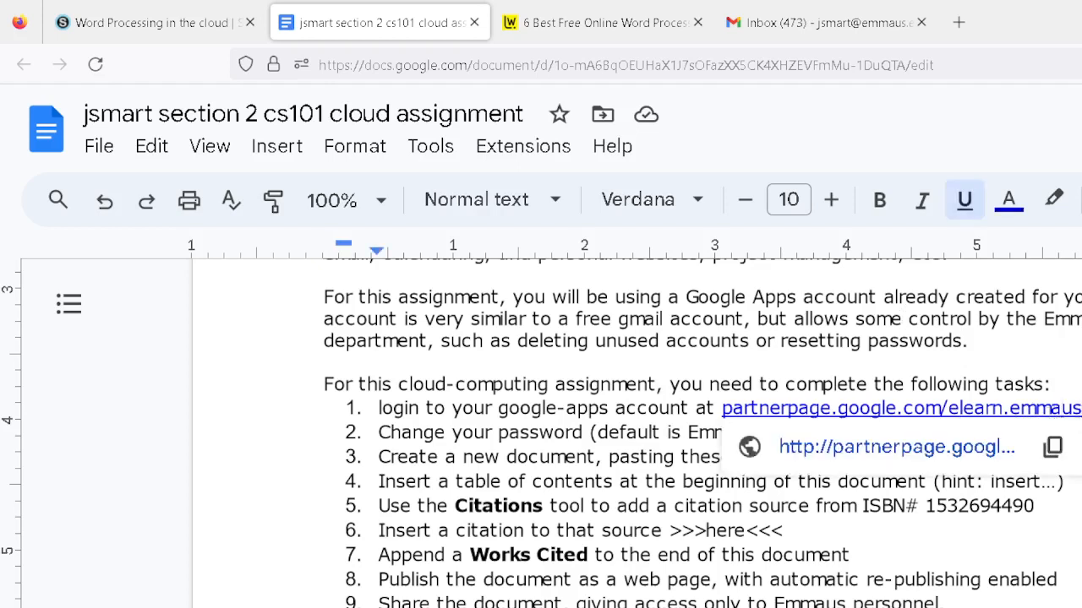
pyautogui.click(1008, 408)
pyautogui.press('BackSpace')
pyautogui.press('BackSpace')
pyautogui.press('BackSpace')
pyautogui.press('BackSpace')
pyautogui.press('BackSpace')
pyautogui.press('BackSpace')
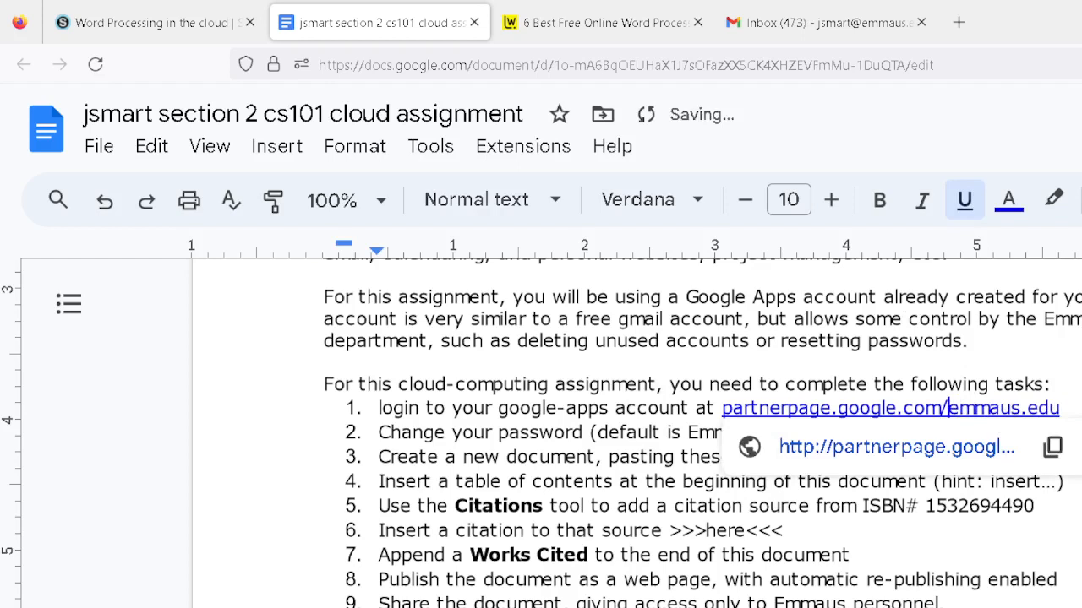
pyautogui.doubleClick(898, 550)
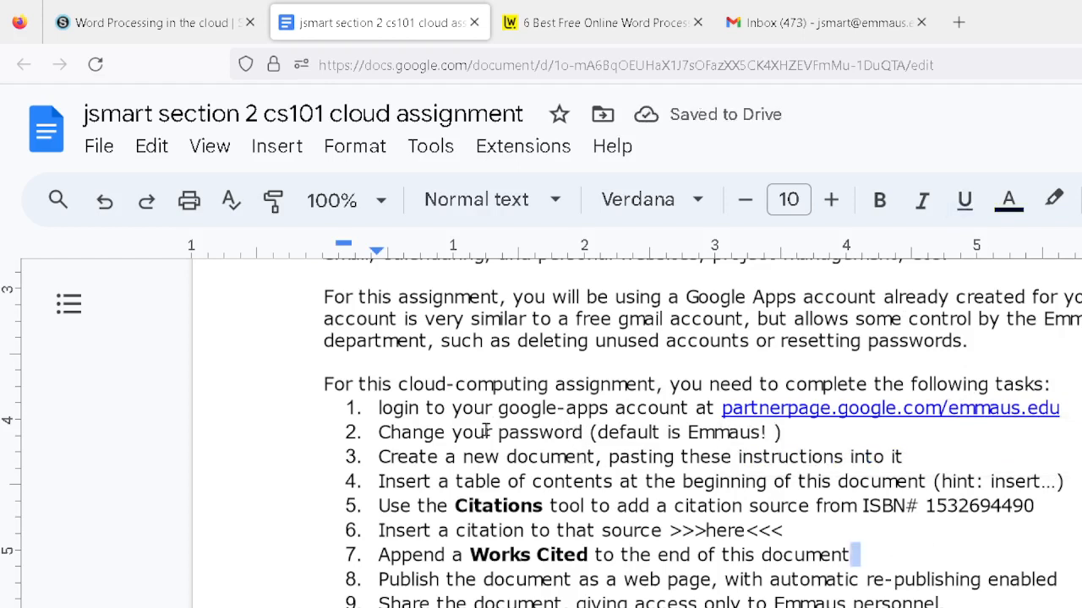
pyautogui.scroll(-3, 494, 441)
pyautogui.scroll(3, 495, 441)
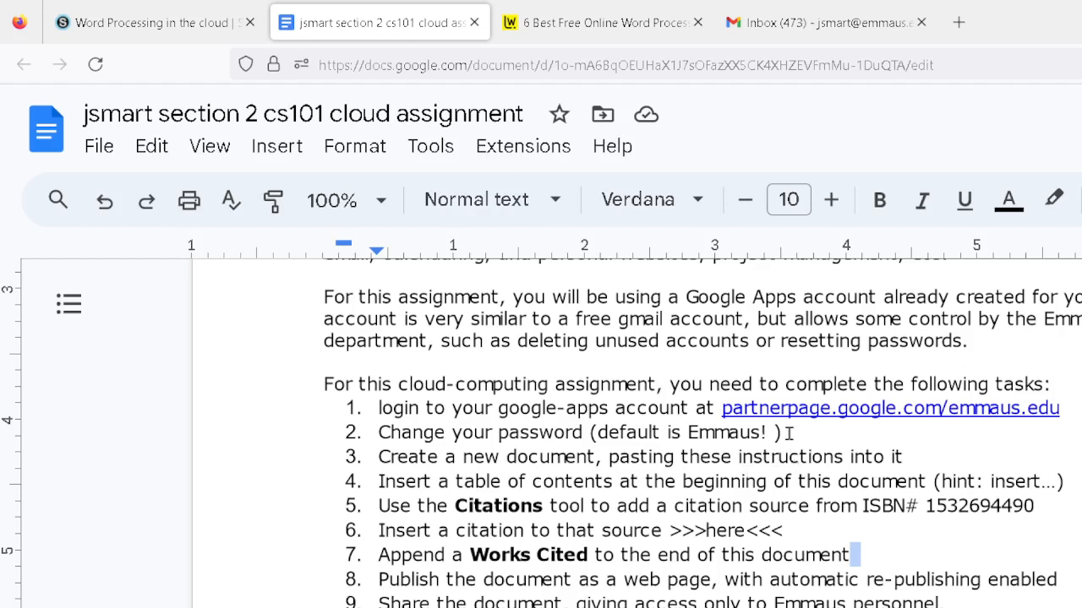
# - Add a blank Normal text line between the document title and the first 'Cloud computing' paragraph
pyautogui.click(920, 456)
pyautogui.click(474, 481)
pyautogui.scroll(3, 523, 521)
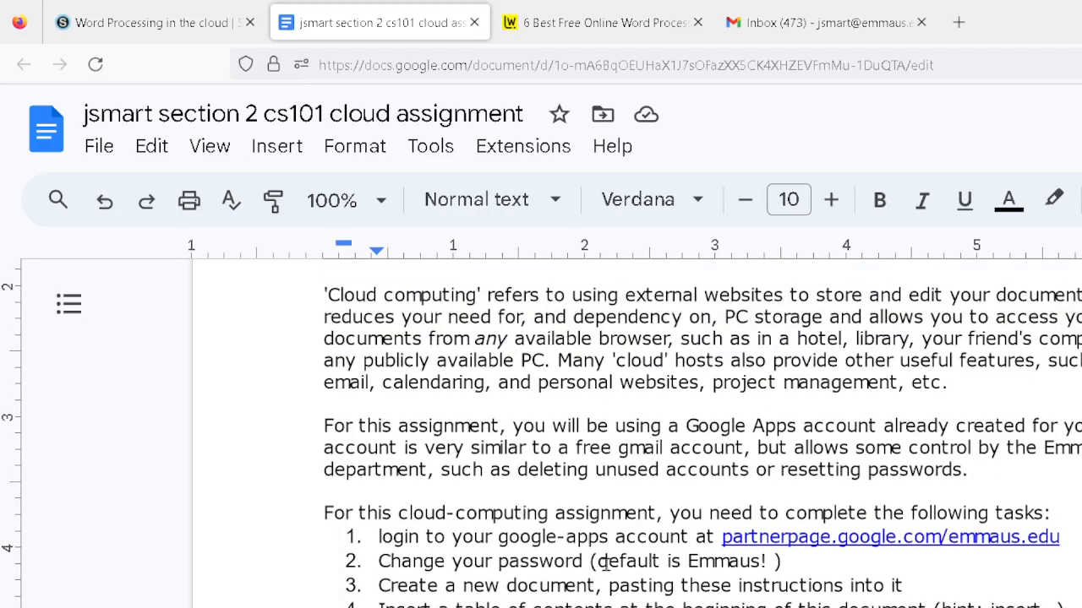
pyautogui.scroll(3, 541, 447)
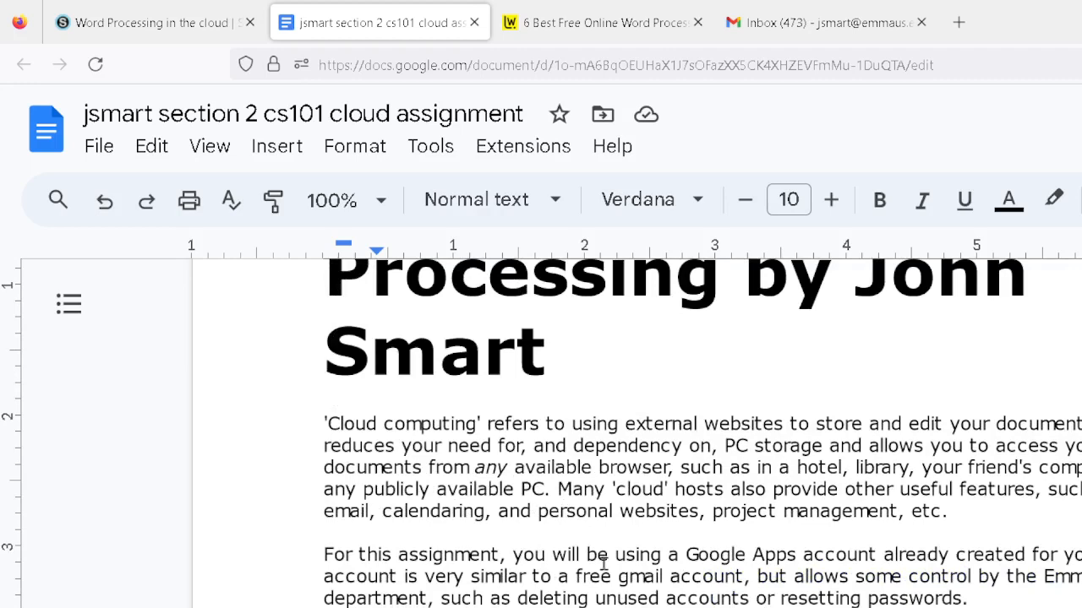
pyautogui.scroll(-5, 597, 560)
pyautogui.scroll(8, 597, 561)
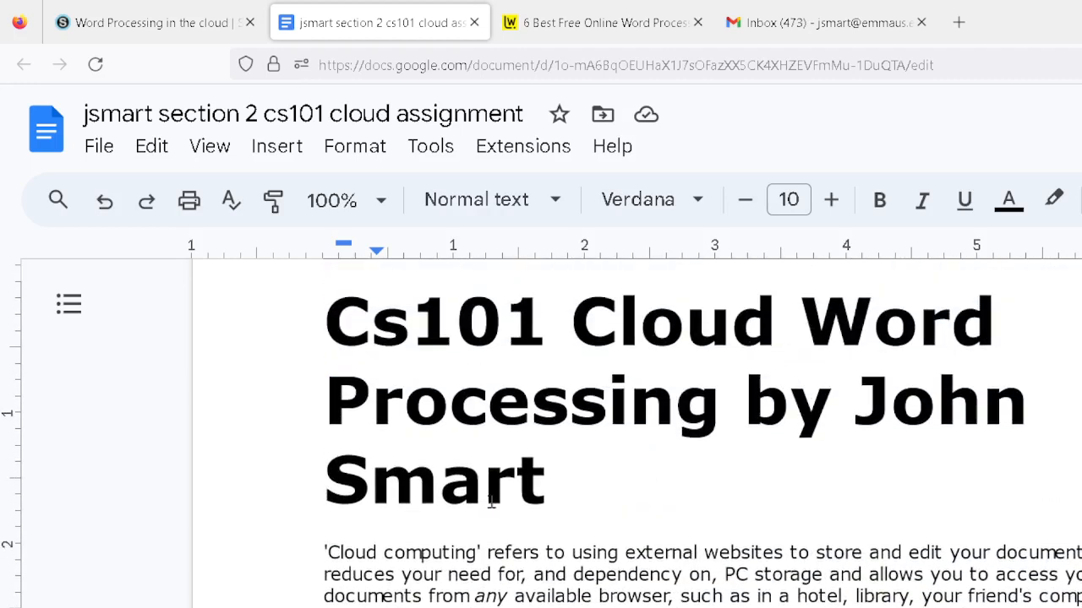
pyautogui.click(567, 514)
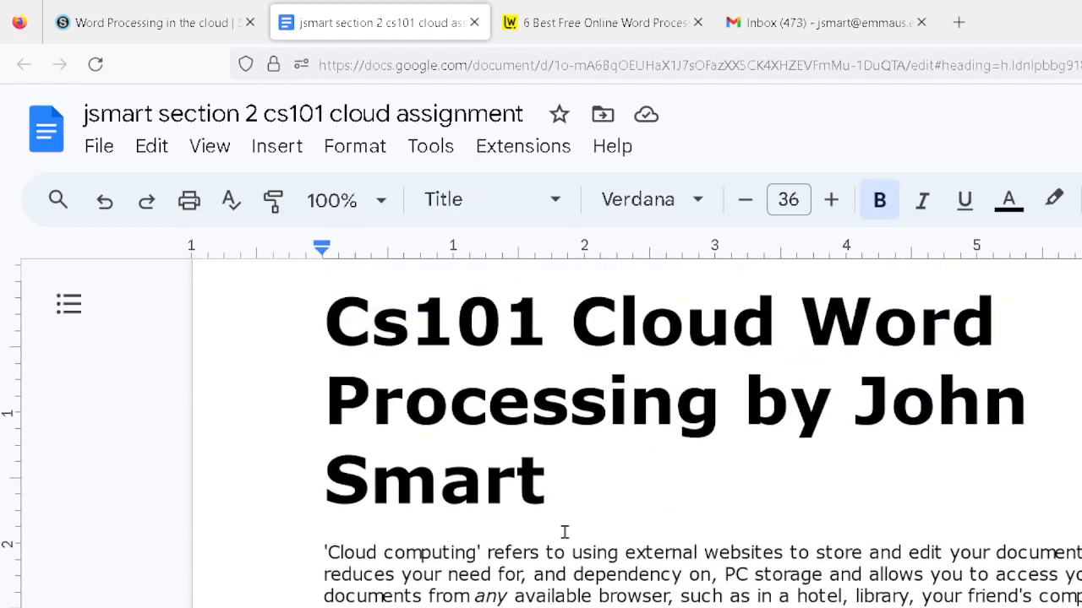
pyautogui.press('Return')
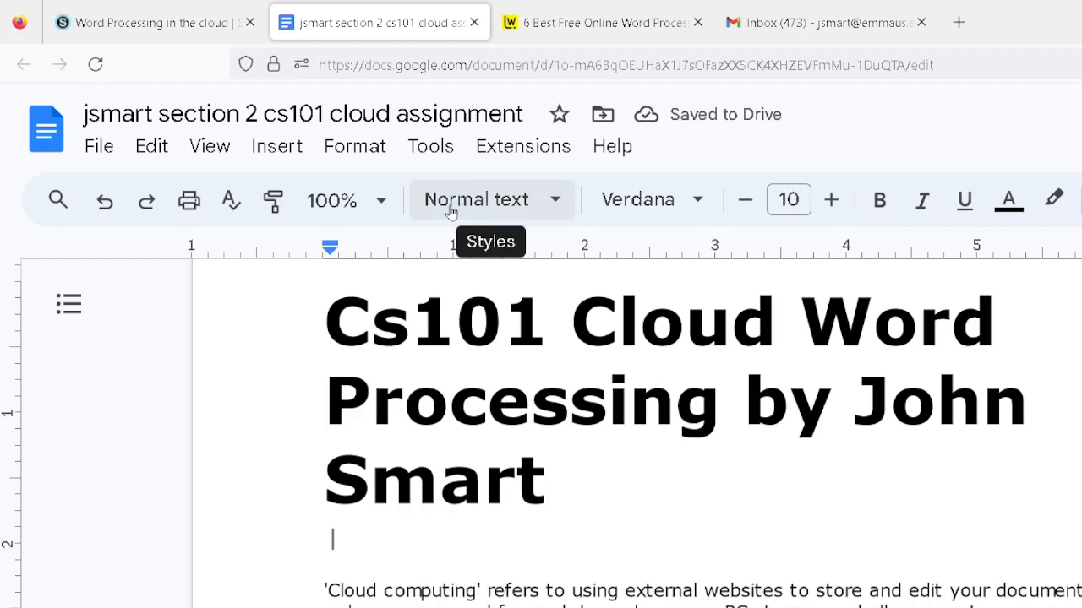
pyautogui.scroll(-5, 651, 579)
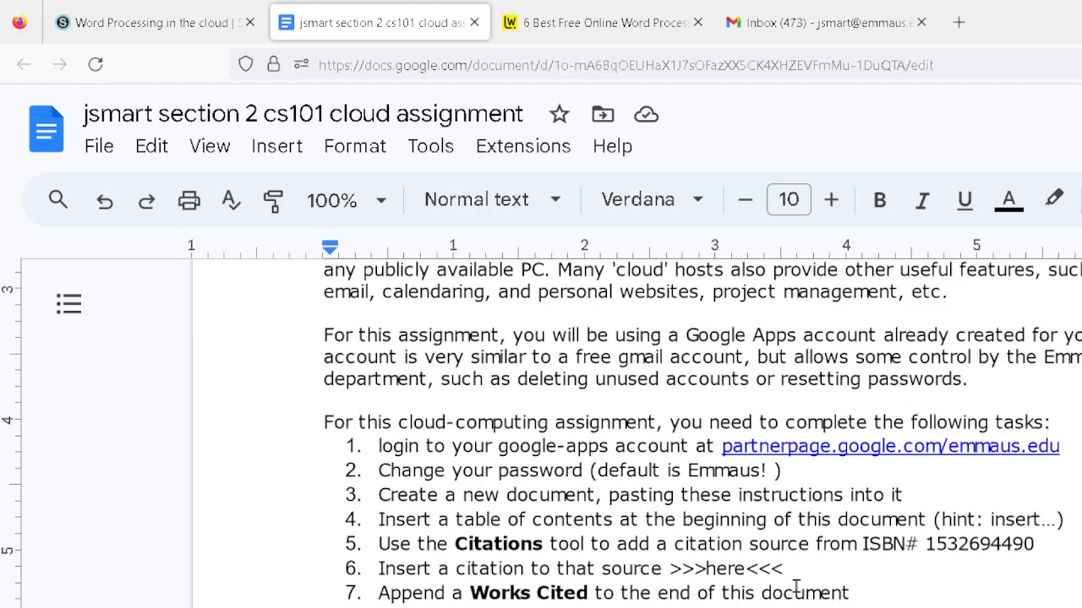
pyautogui.scroll(5, 1001, 518)
pyautogui.click(1009, 536)
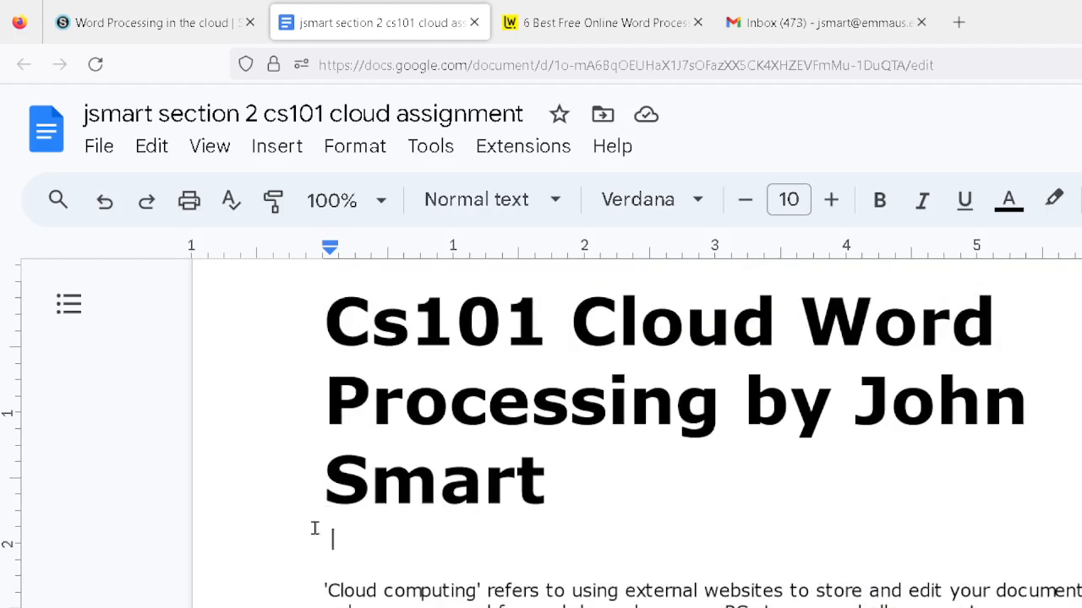
# - Insert a table of contents with dotted leaders on the blank line below the title
pyautogui.click(288, 152)
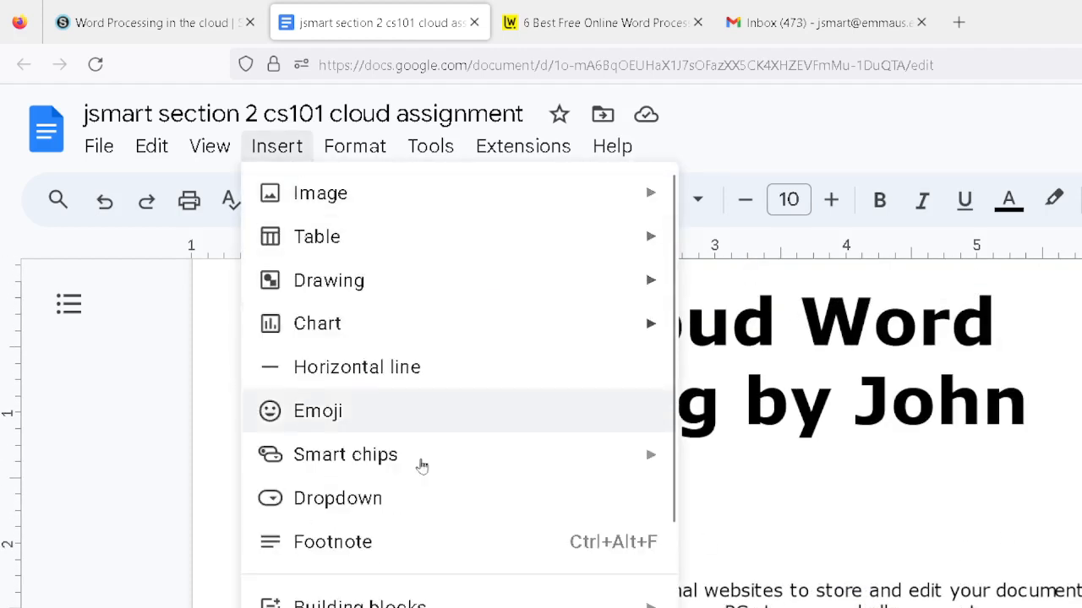
pyautogui.scroll(-5, 485, 587)
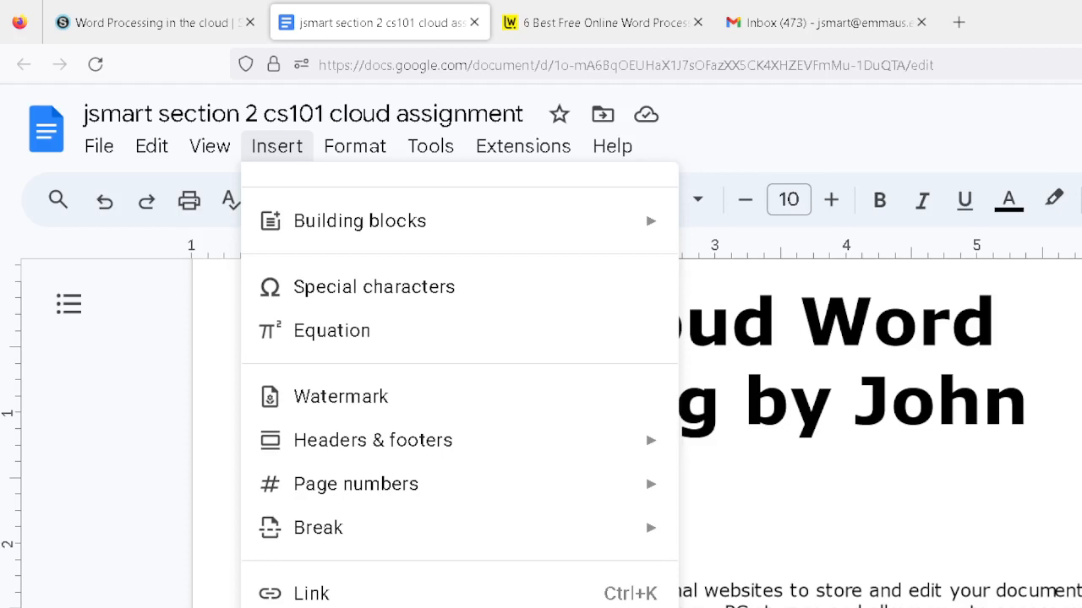
pyautogui.click(811, 604)
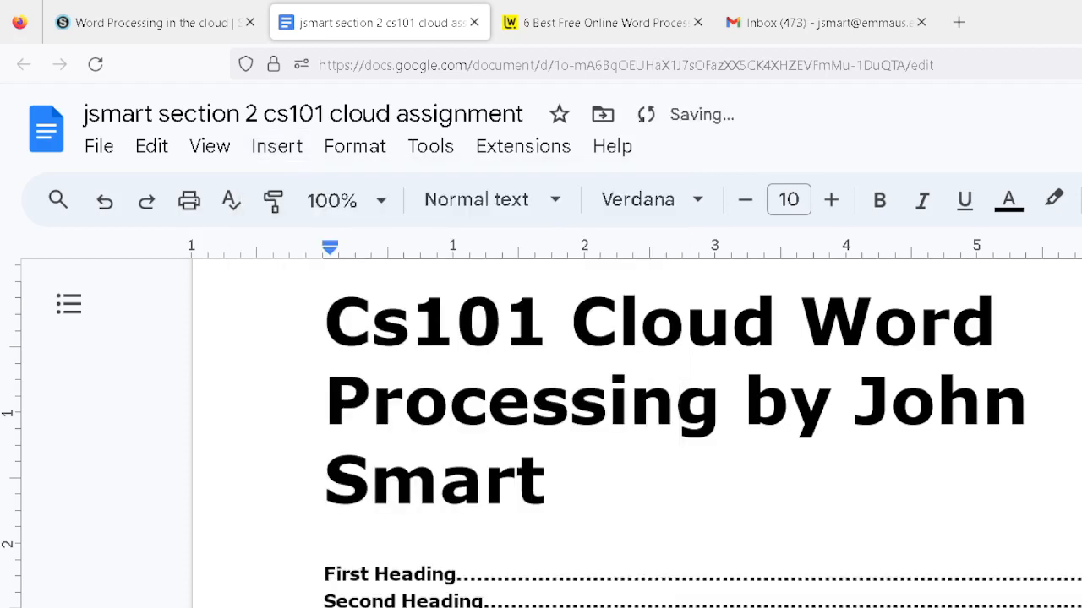
# - Add the line "Third Heading" in Heading 1 style below the sample headings at the end of the document
pyautogui.scroll(-3, 658, 534)
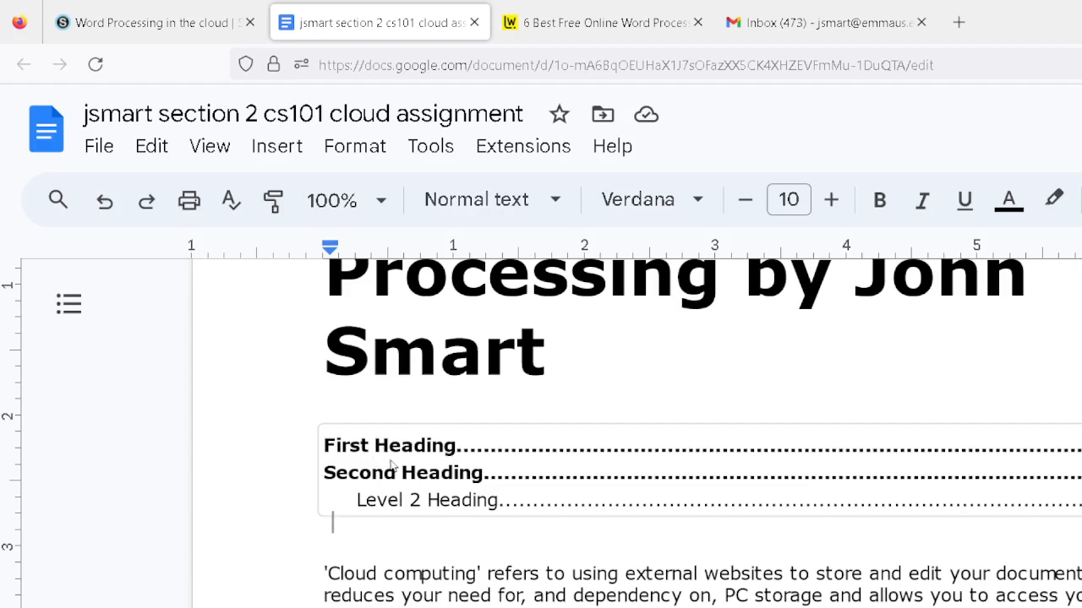
pyautogui.scroll(-8, 374, 500)
pyautogui.scroll(8, 386, 485)
pyautogui.scroll(-1, 386, 488)
pyautogui.scroll(2, 382, 481)
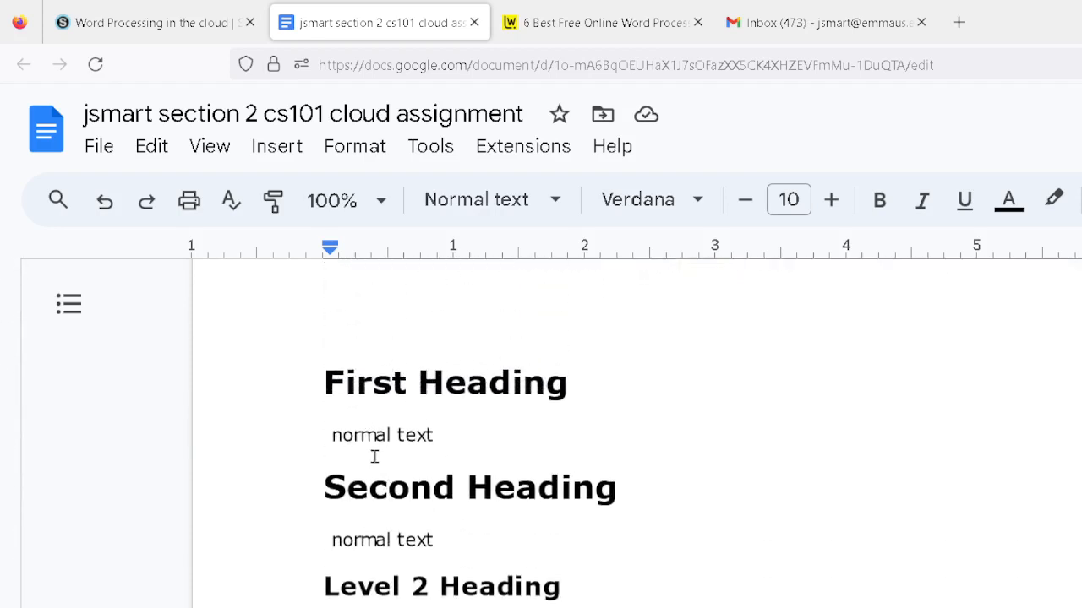
pyautogui.click(595, 598)
pyautogui.press('Return')
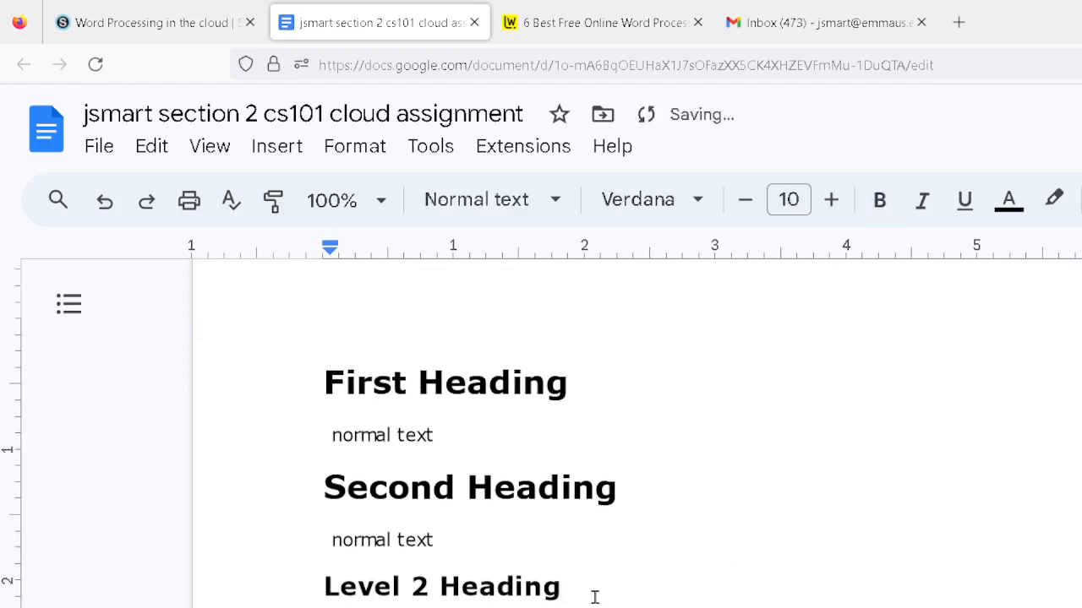
pyautogui.click(459, 200)
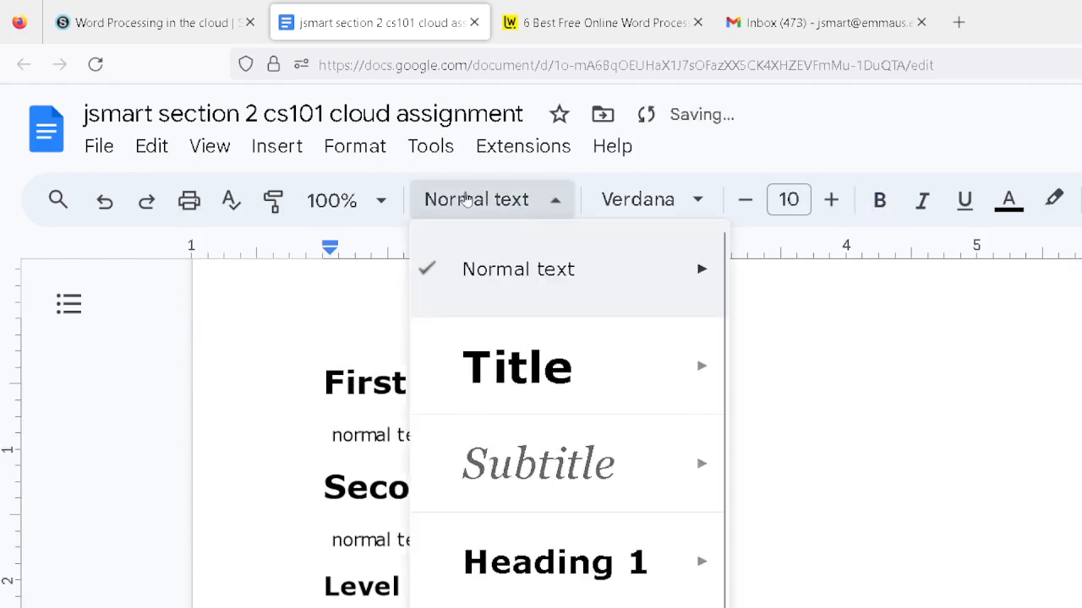
pyautogui.moveTo(550, 603)
pyautogui.click(560, 572)
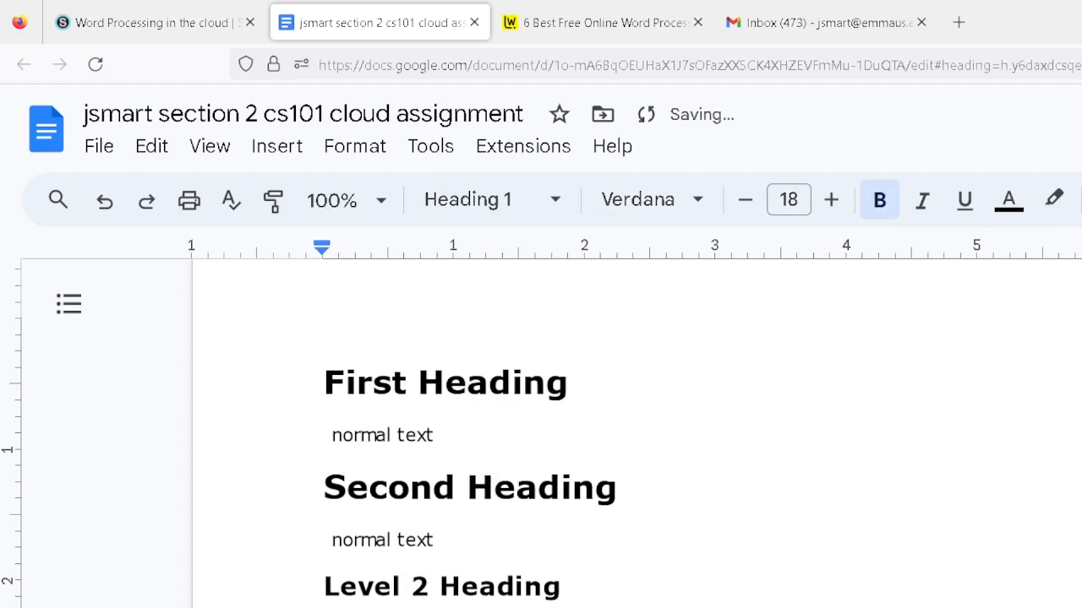
pyautogui.press('Return')
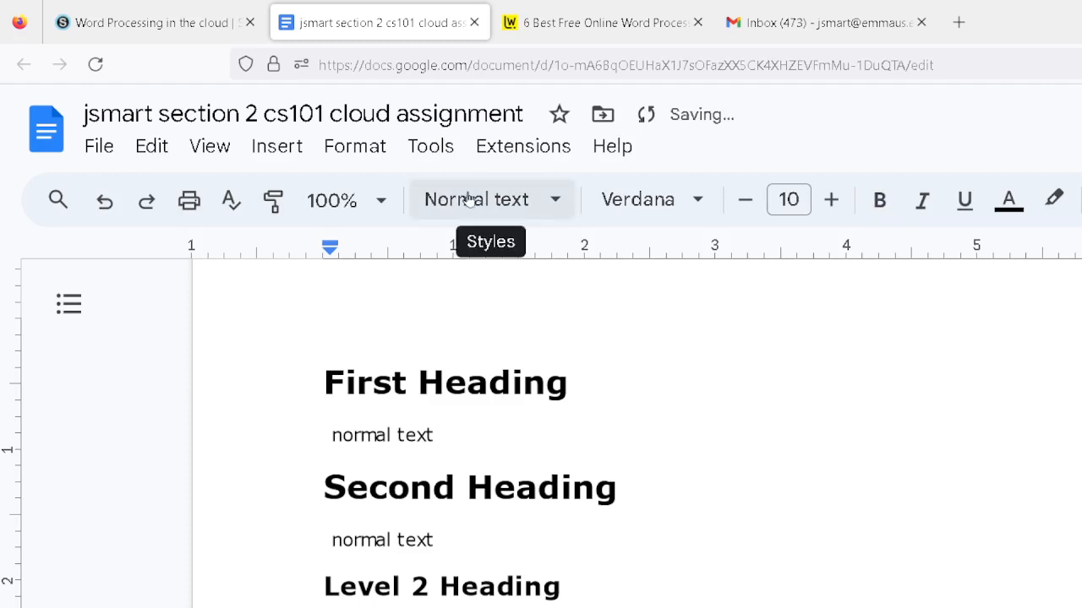
# - Add "This is a heading 2" in Heading 2 style and "Test heading 3" in Heading 3 style below the third heading
pyautogui.click(470, 200)
pyautogui.click(545, 607)
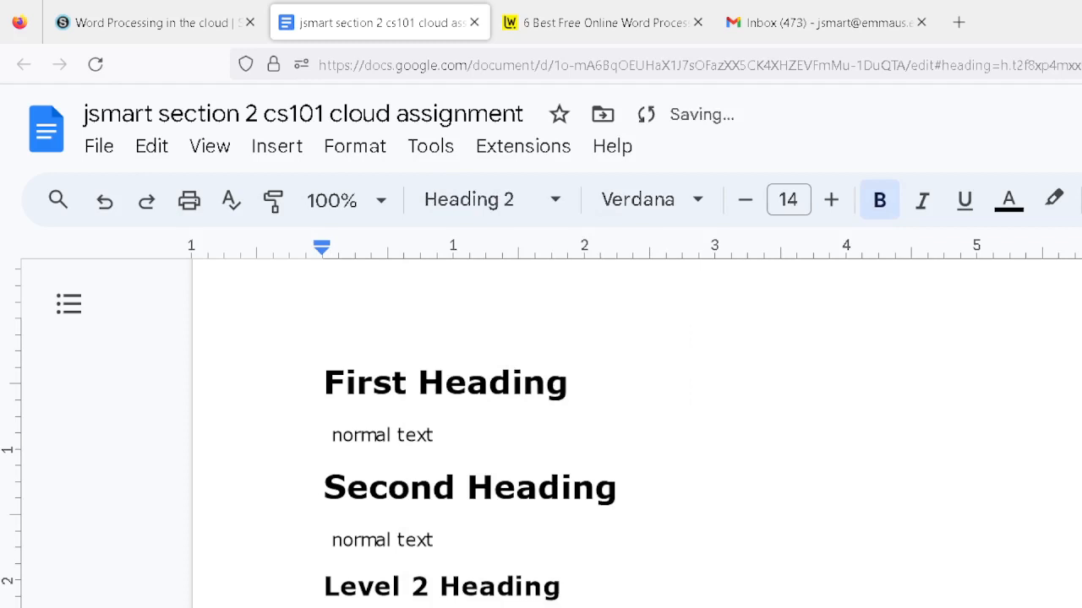
pyautogui.press('Return')
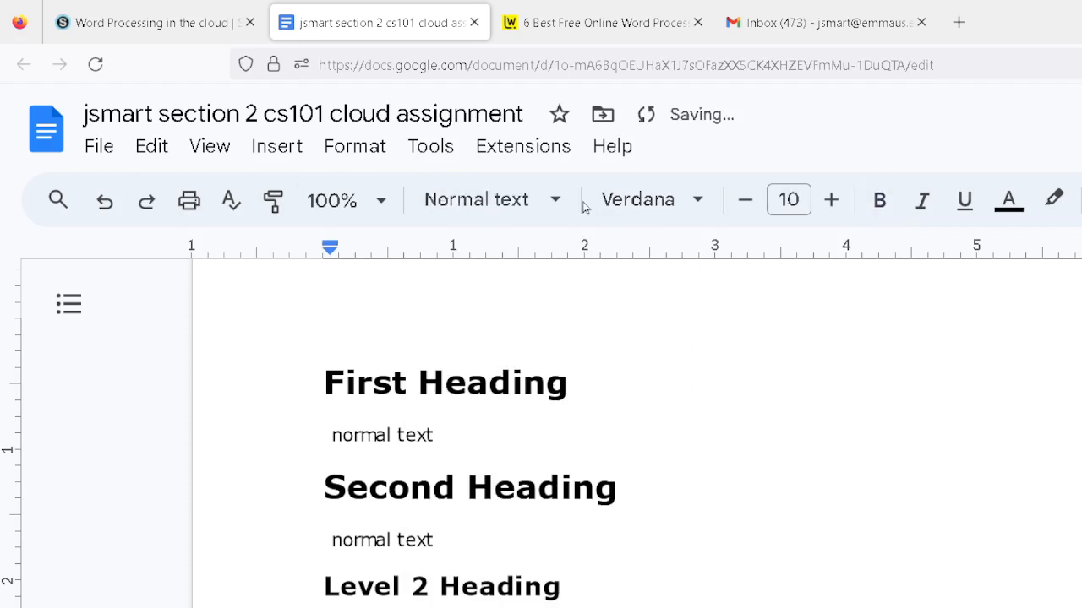
pyautogui.click(549, 199)
pyautogui.click(545, 607)
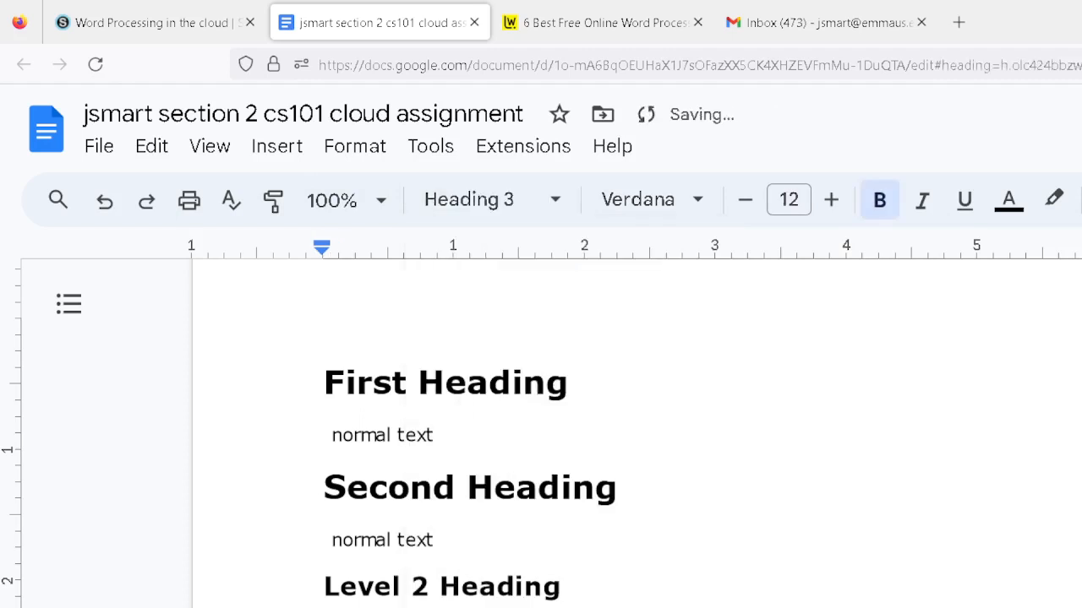
pyautogui.press('Return')
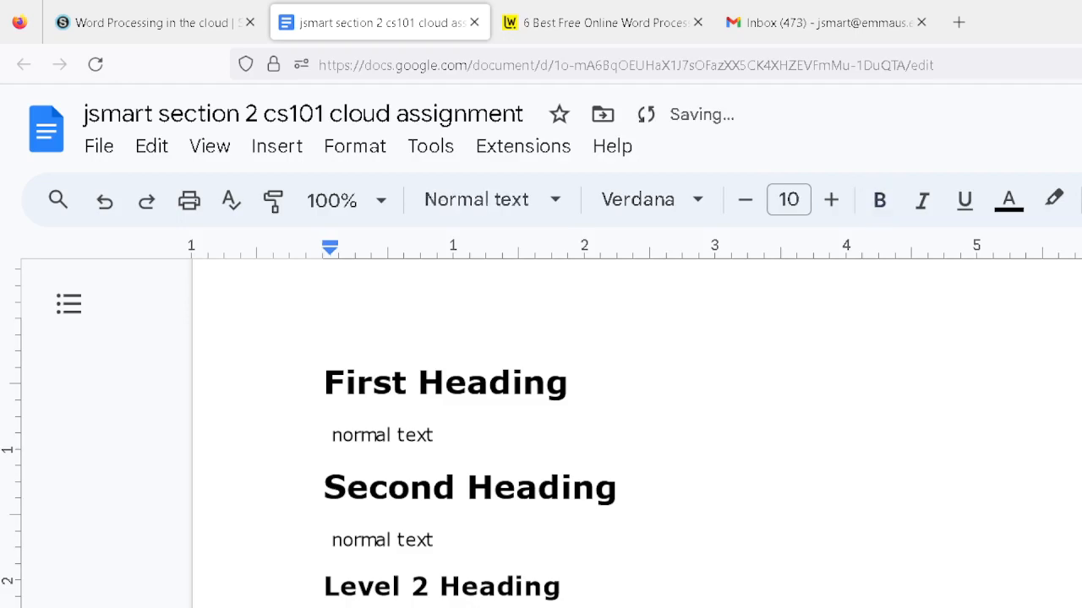
# - Update the table of contents so that it includes the newly added headings
pyautogui.scroll(15, 711, 447)
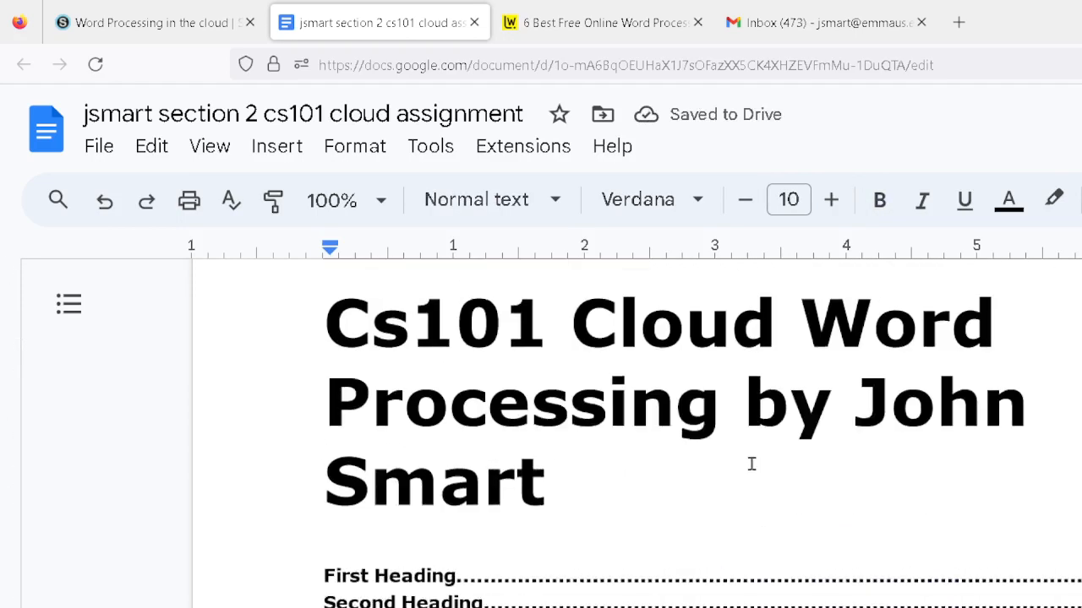
pyautogui.scroll(-3, 544, 459)
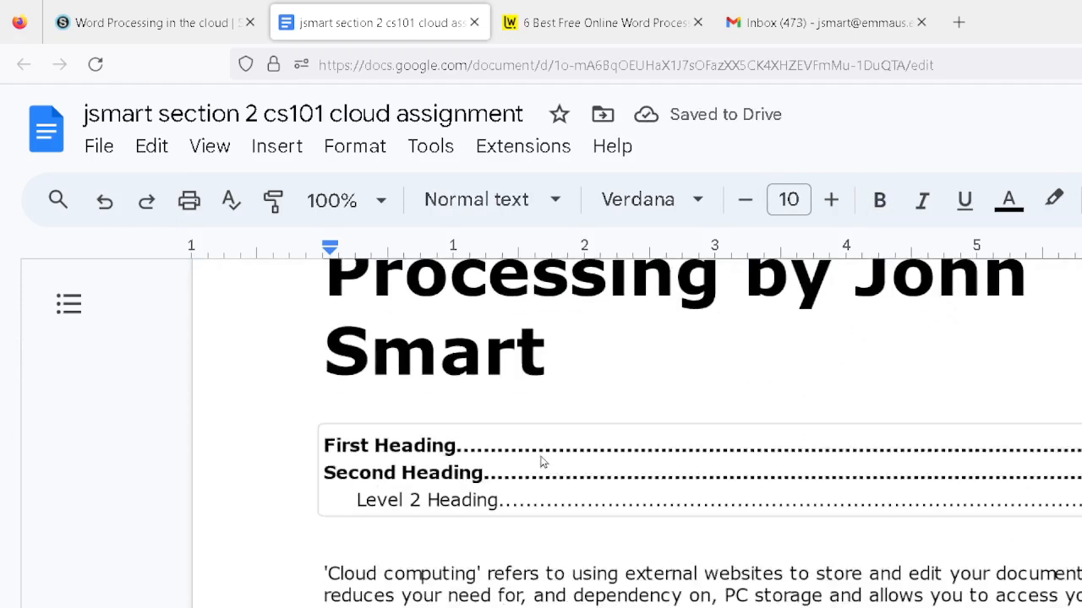
pyautogui.rightClick(543, 454)
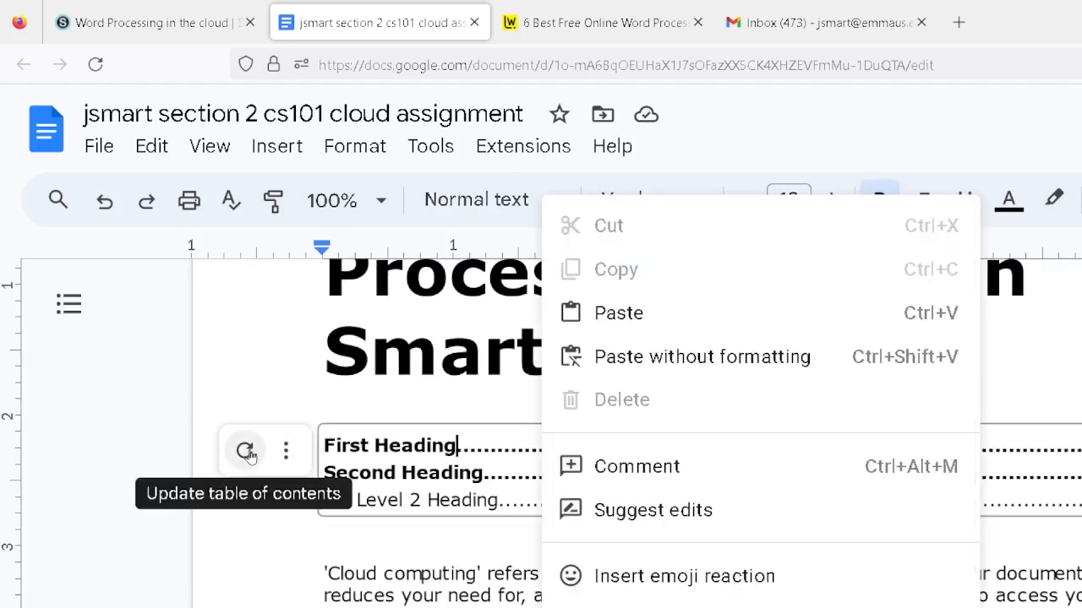
pyautogui.click(246, 452)
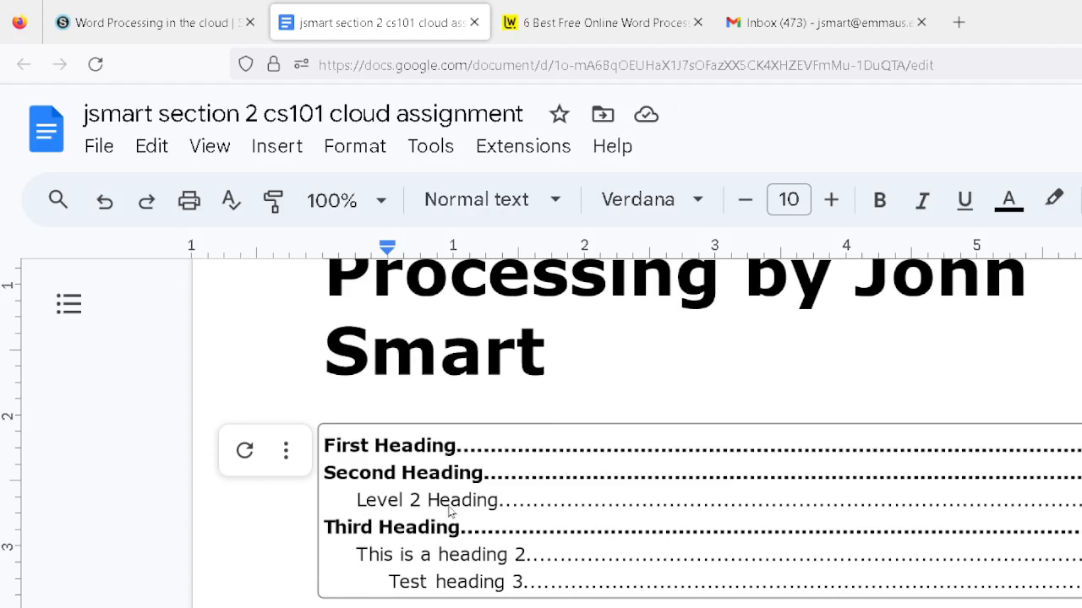
# - Compare the updated table of contents entries and their levels with the headings at the end of the document
pyautogui.scroll(-5, 551, 520)
pyautogui.scroll(-10, 547, 517)
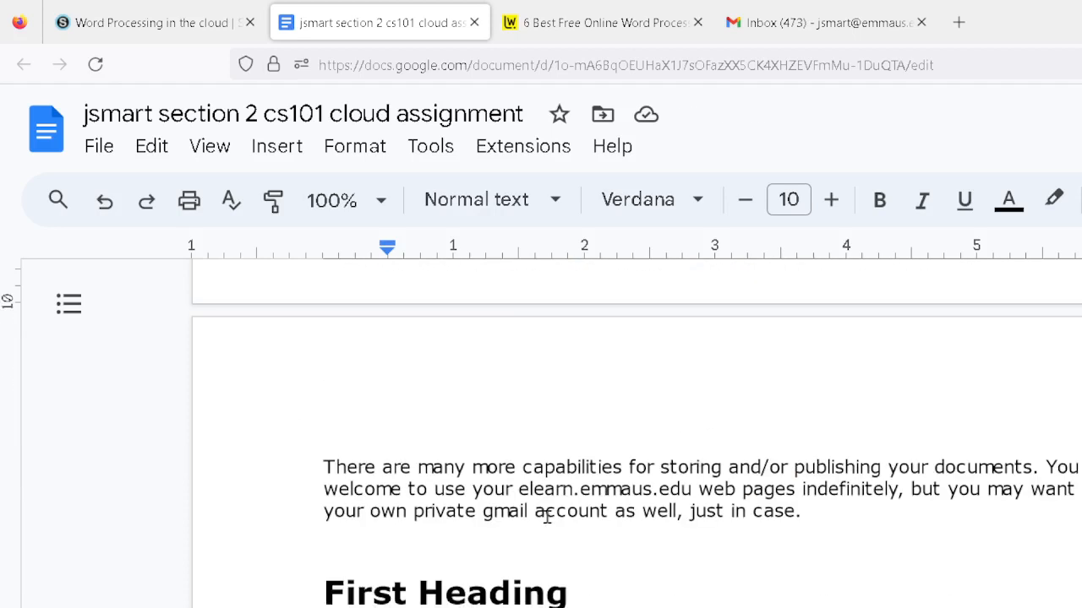
pyautogui.click(507, 505)
pyautogui.press('Down')
pyautogui.press('Down')
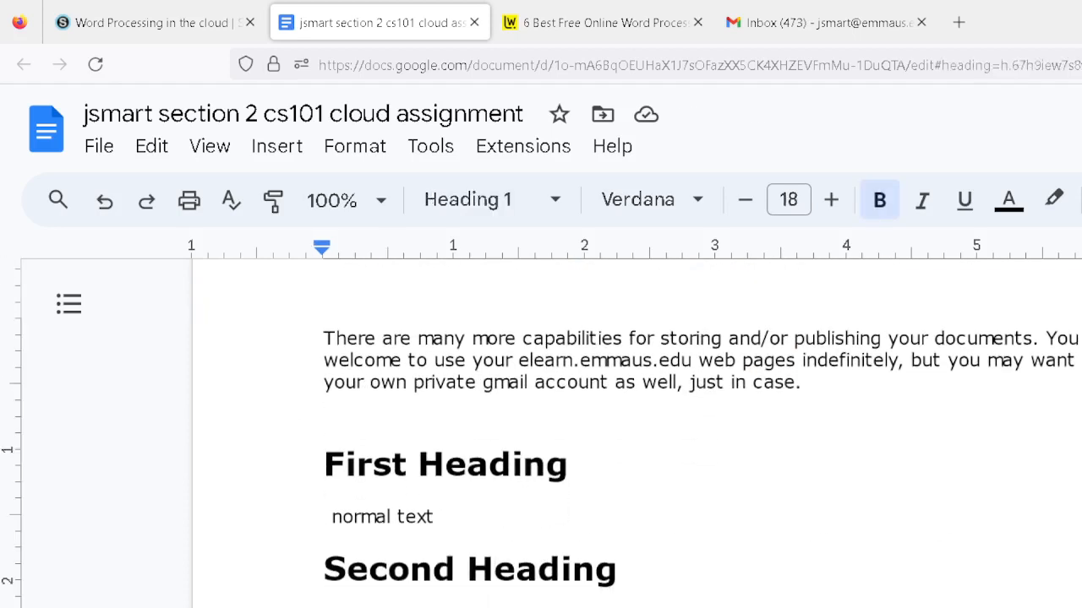
pyautogui.scroll(5, 497, 572)
pyautogui.scroll(5, 591, 423)
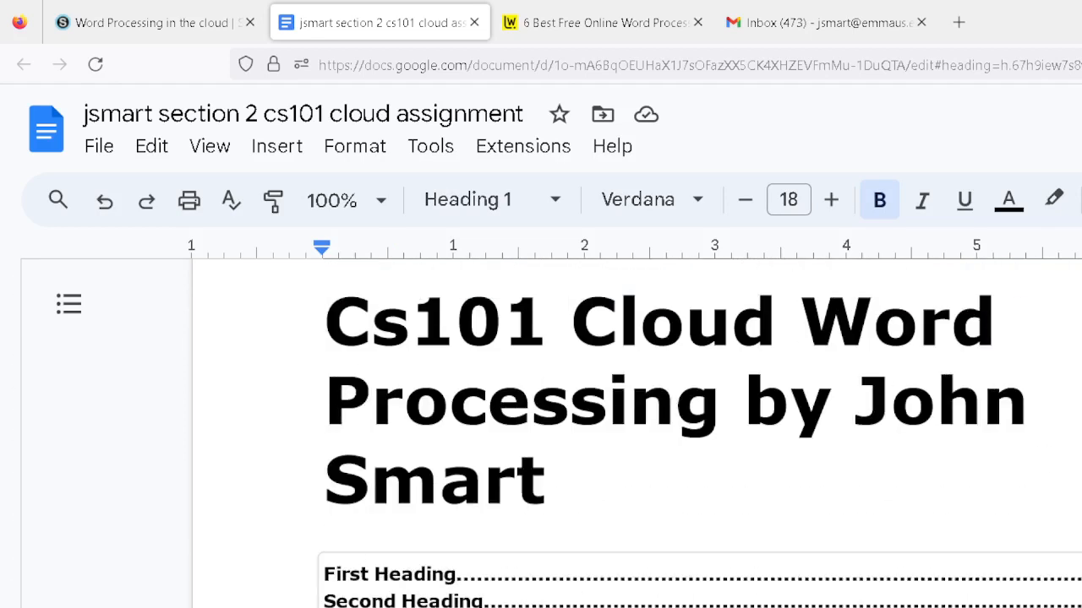
pyautogui.scroll(-2, 414, 583)
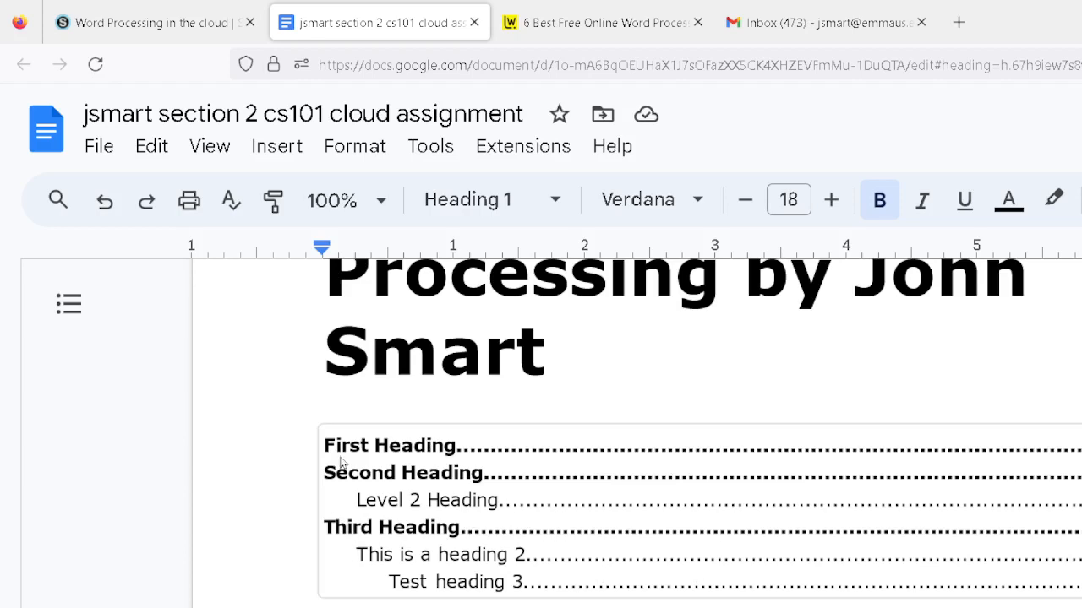
pyautogui.scroll(-2, 683, 521)
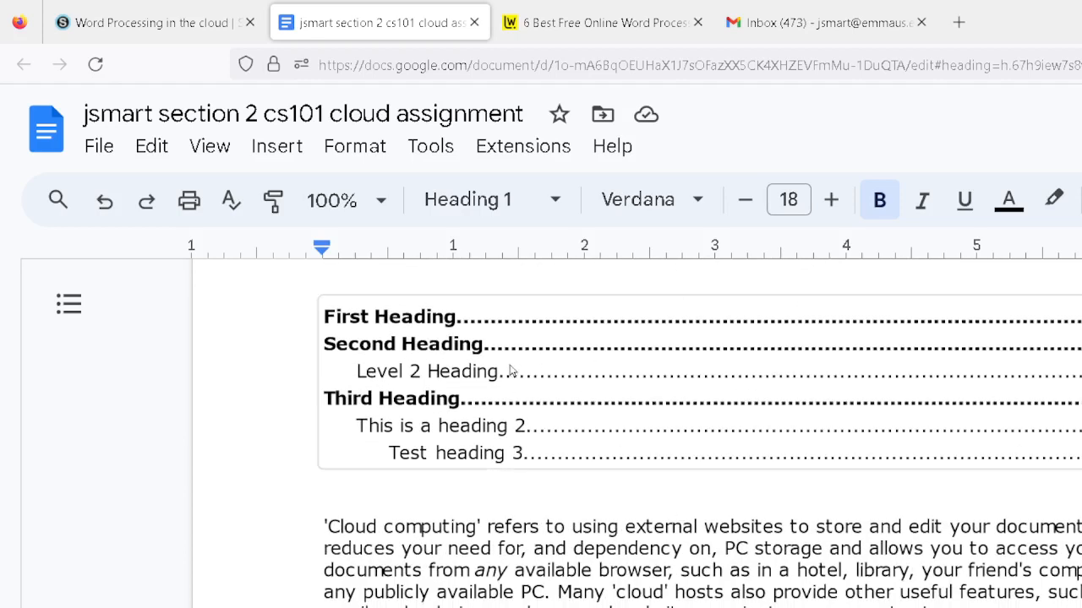
pyautogui.scroll(-2, 512, 371)
pyautogui.scroll(2, 512, 372)
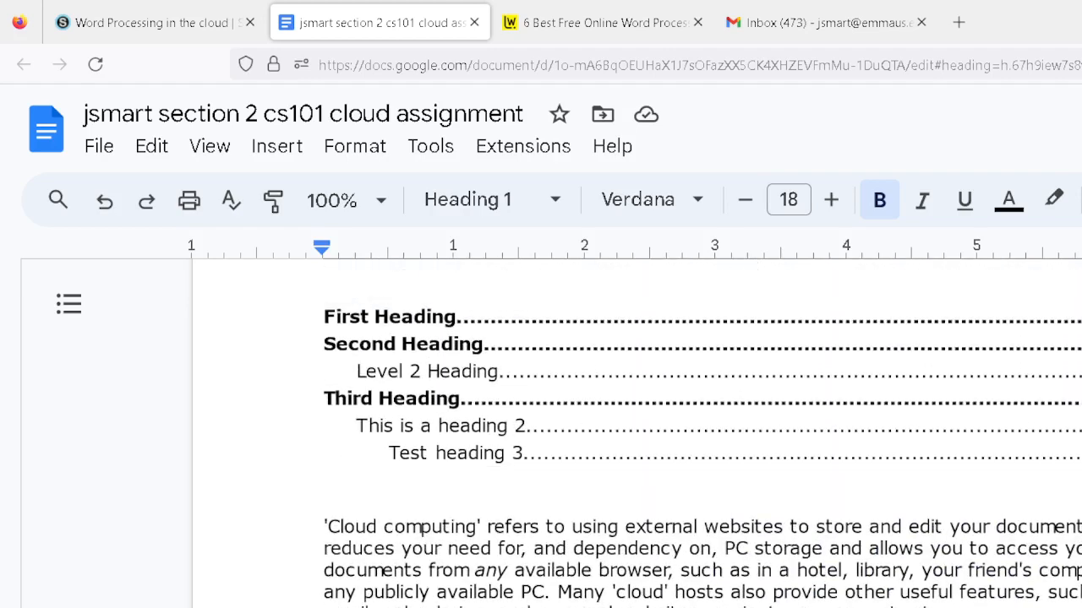
pyautogui.scroll(-3, 574, 423)
pyautogui.scroll(-2, 550, 516)
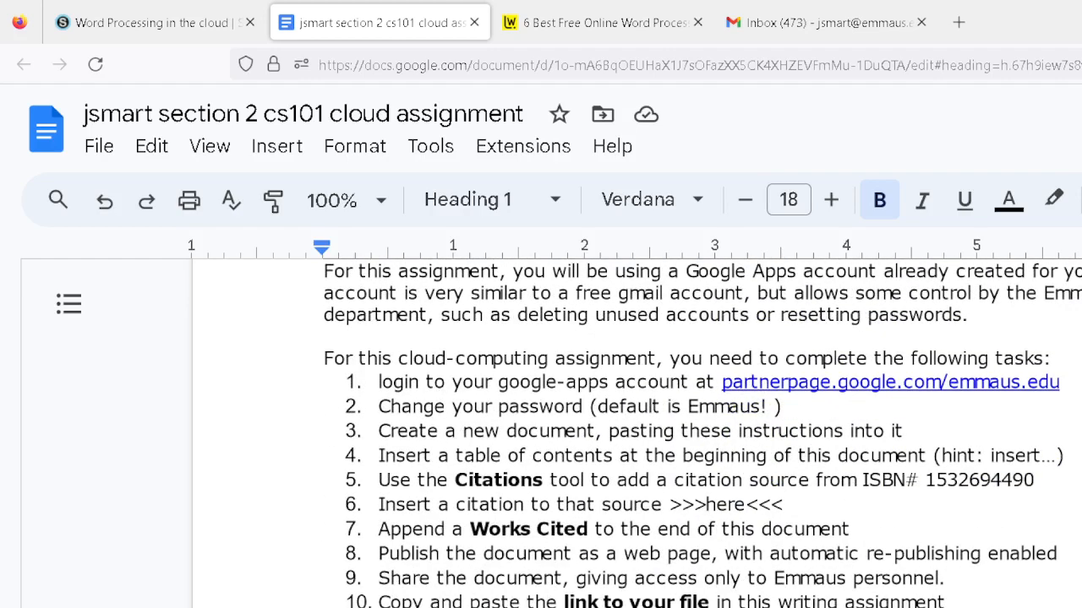
pyautogui.click(472, 480)
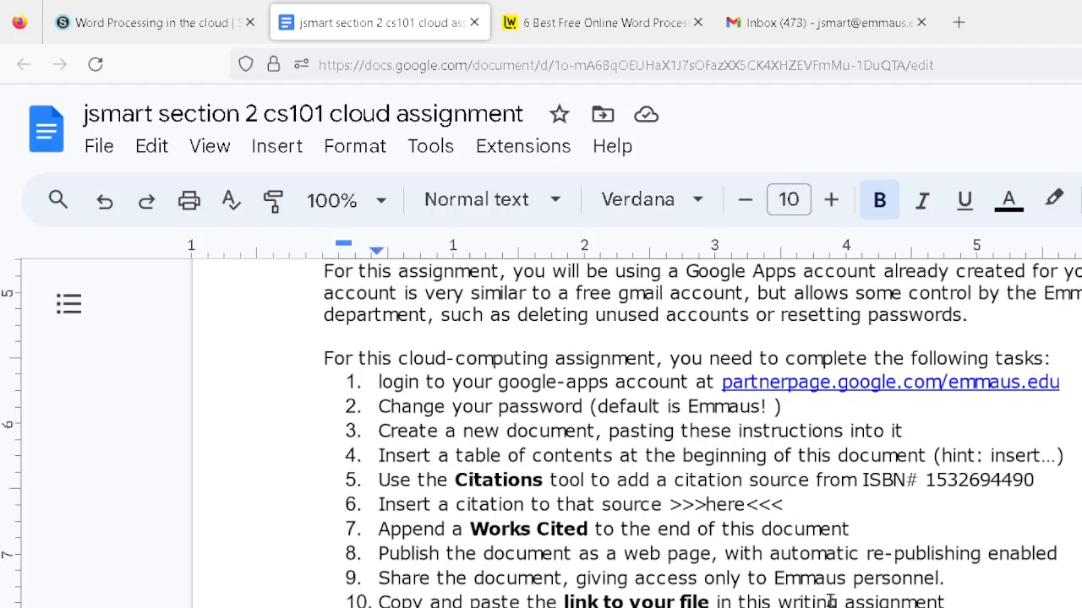
pyautogui.doubleClick(966, 480)
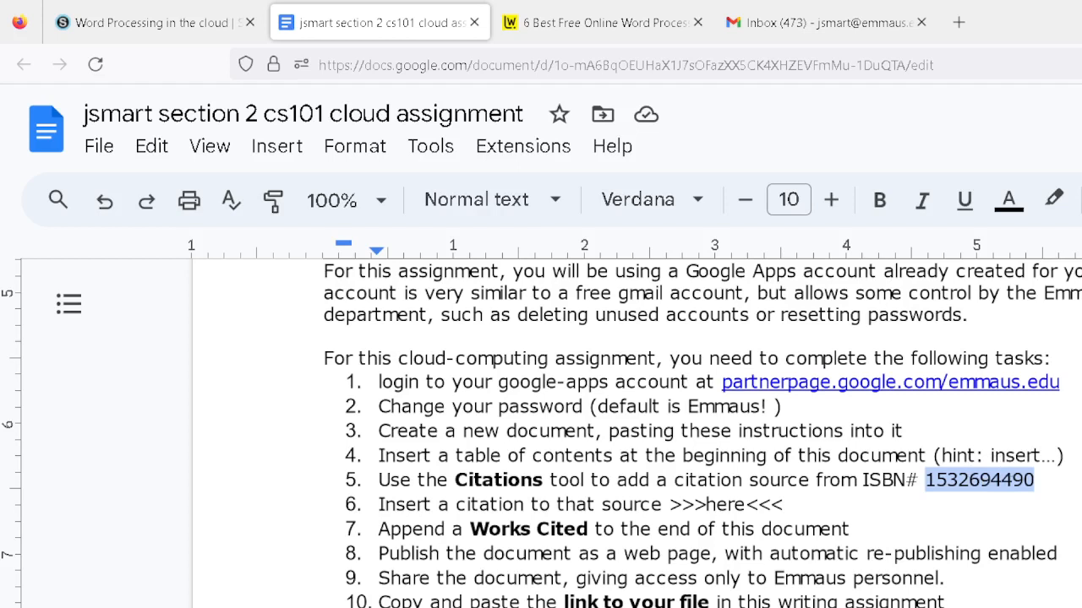
pyautogui.click(430, 149)
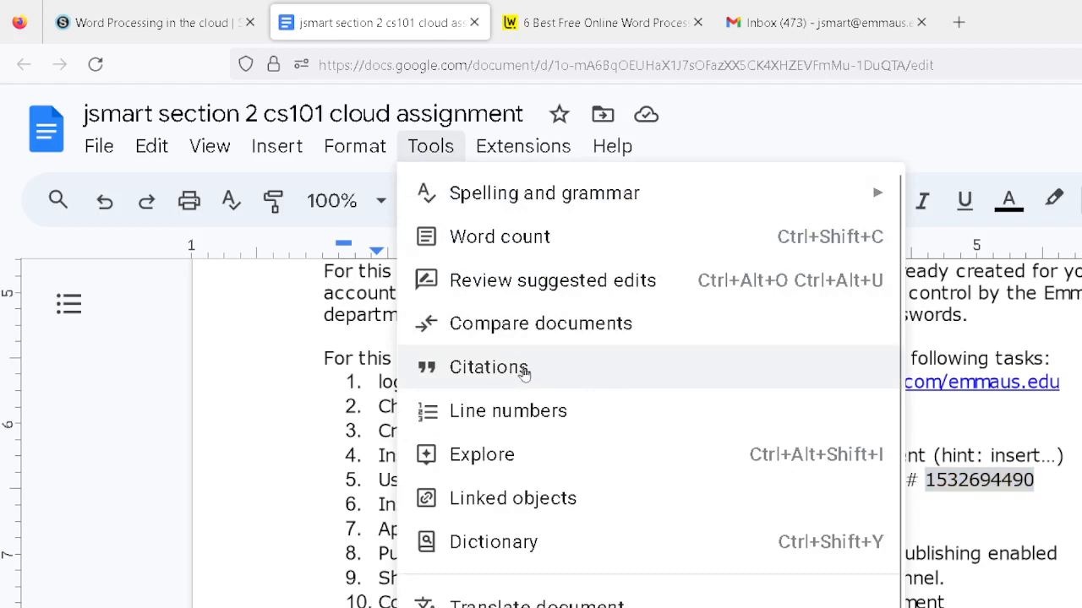
pyautogui.click(490, 367)
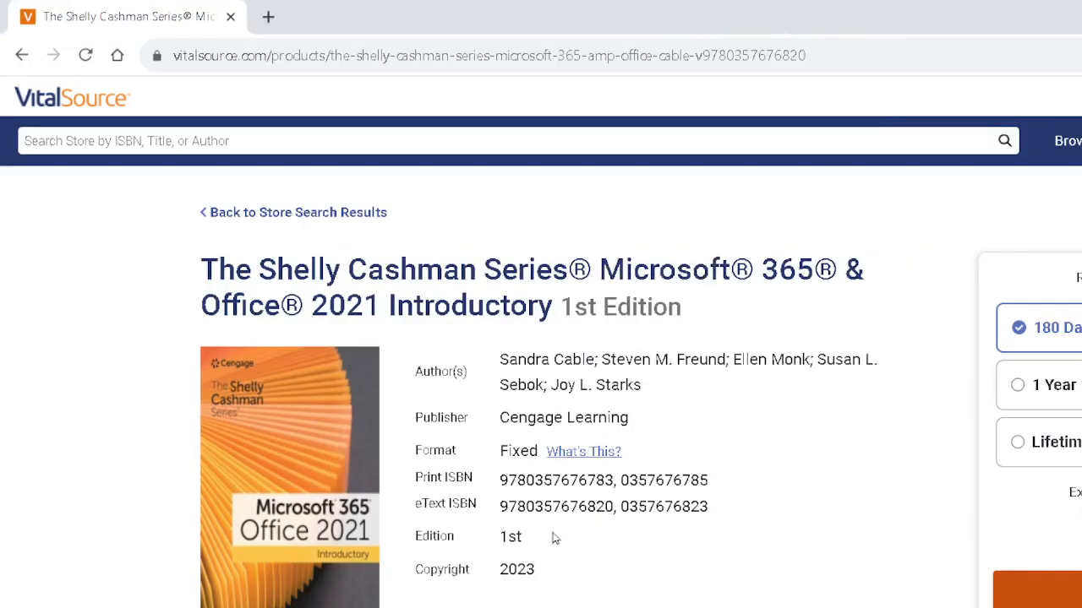
pyautogui.doubleClick(546, 479)
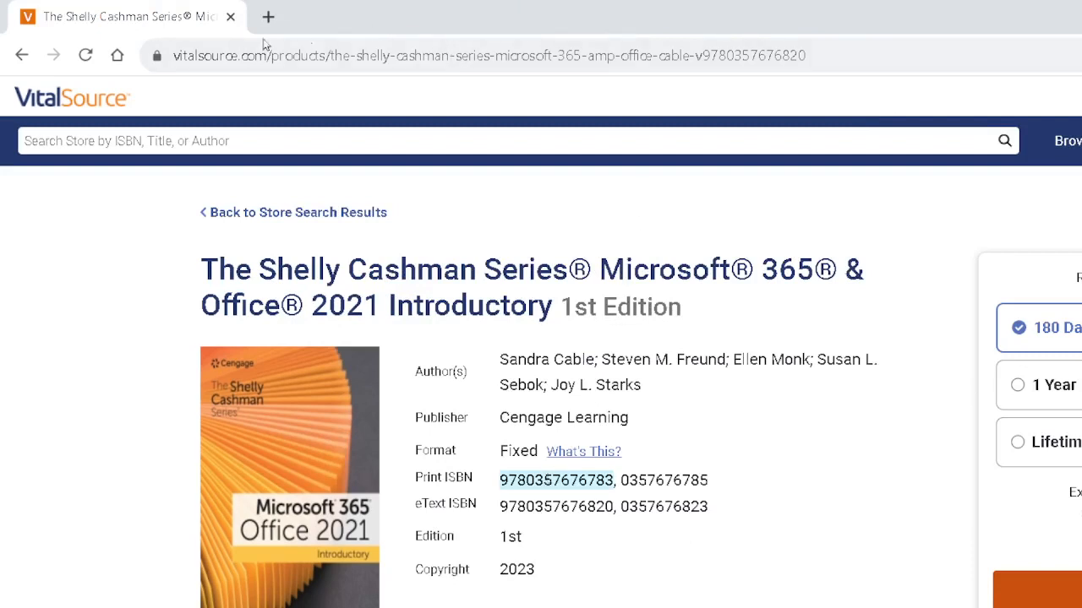
pyautogui.moveTo(159, 23); pyautogui.dragTo(177, 0)
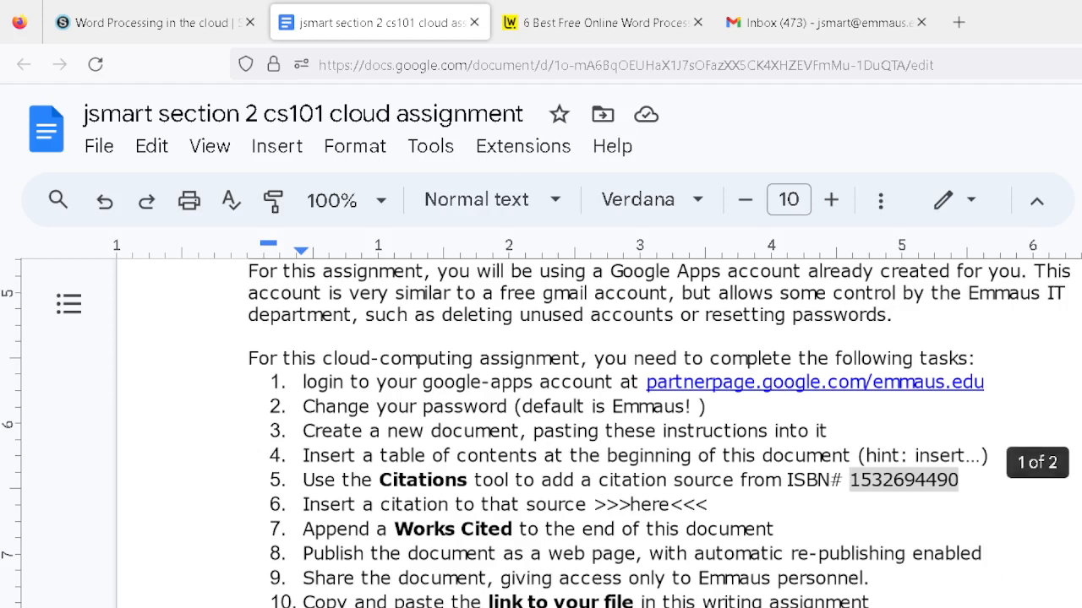
# - Replace "here" between the arrow marks in task 6 with "Macleod source:"
pyautogui.click(712, 507)
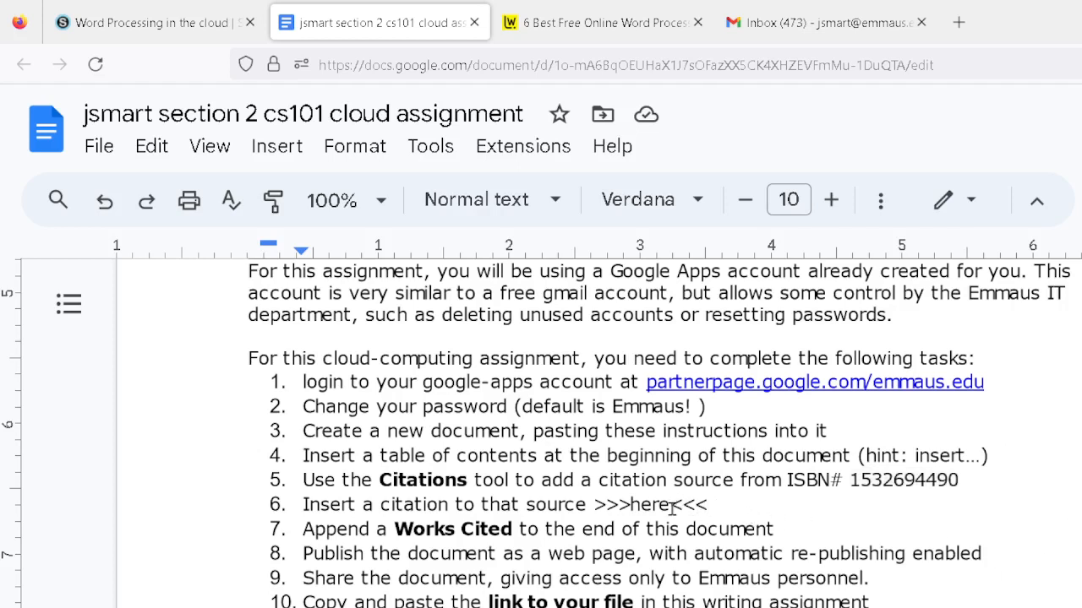
pyautogui.moveTo(667, 505); pyautogui.dragTo(635, 512)
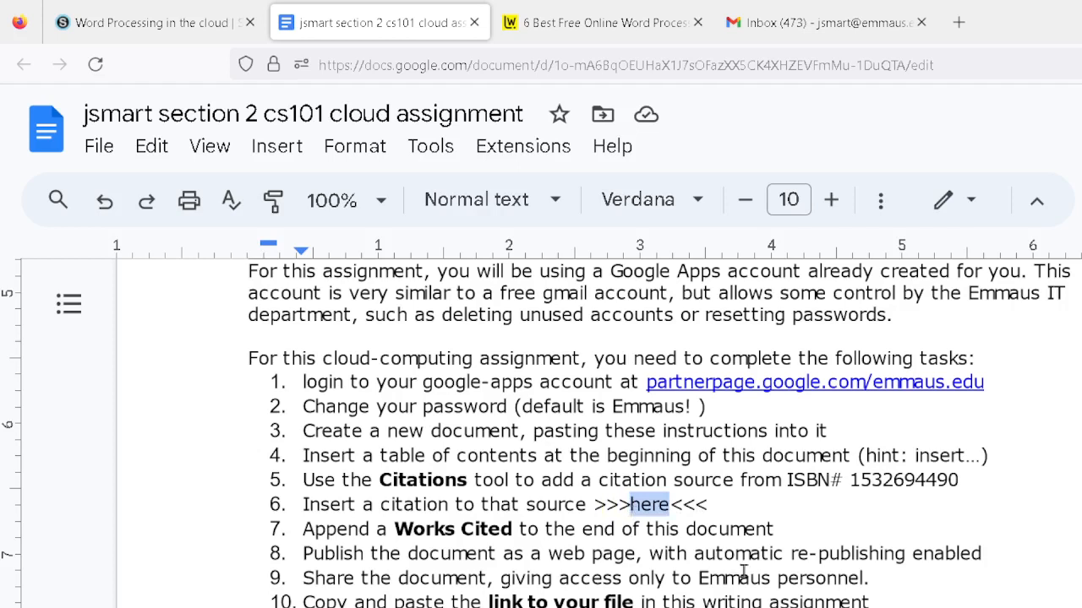
pyautogui.write('Mac')
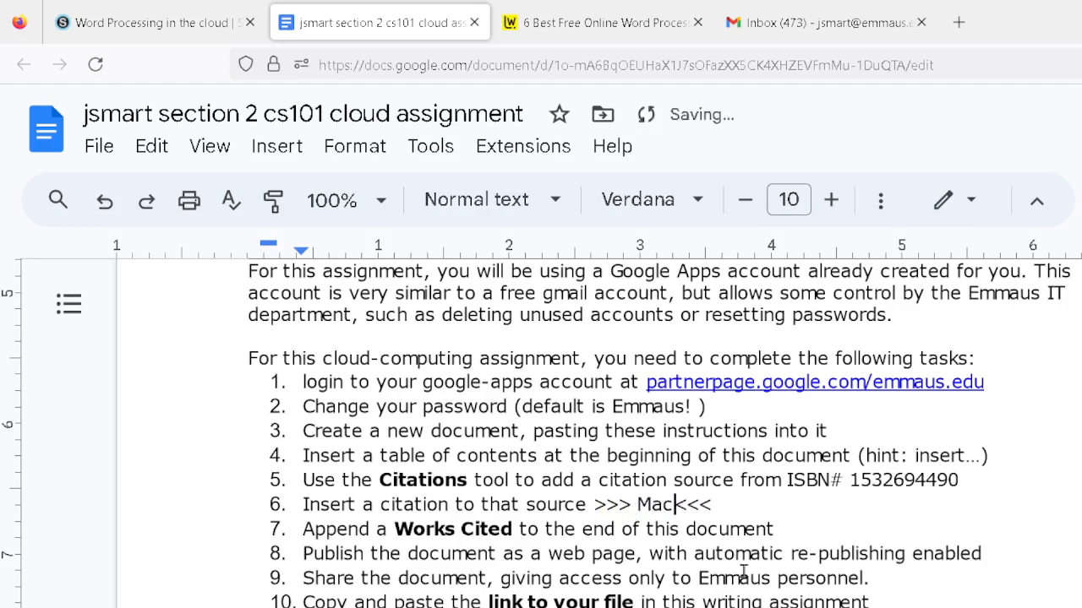
pyautogui.write('k')
pyautogui.press('BackSpace')
pyautogui.write('leod source')
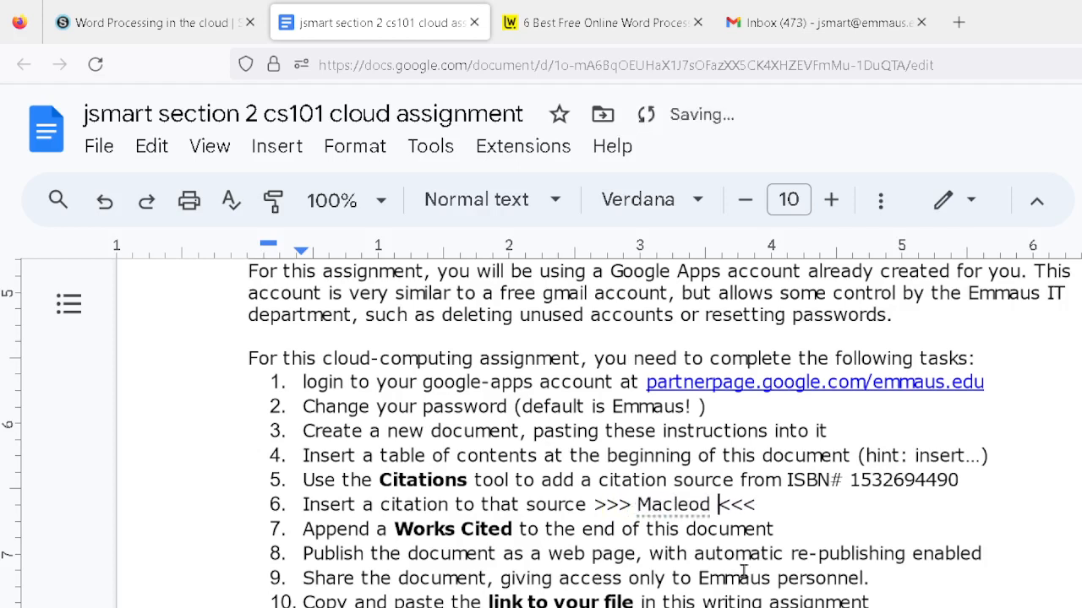
pyautogui.press('BackSpace')
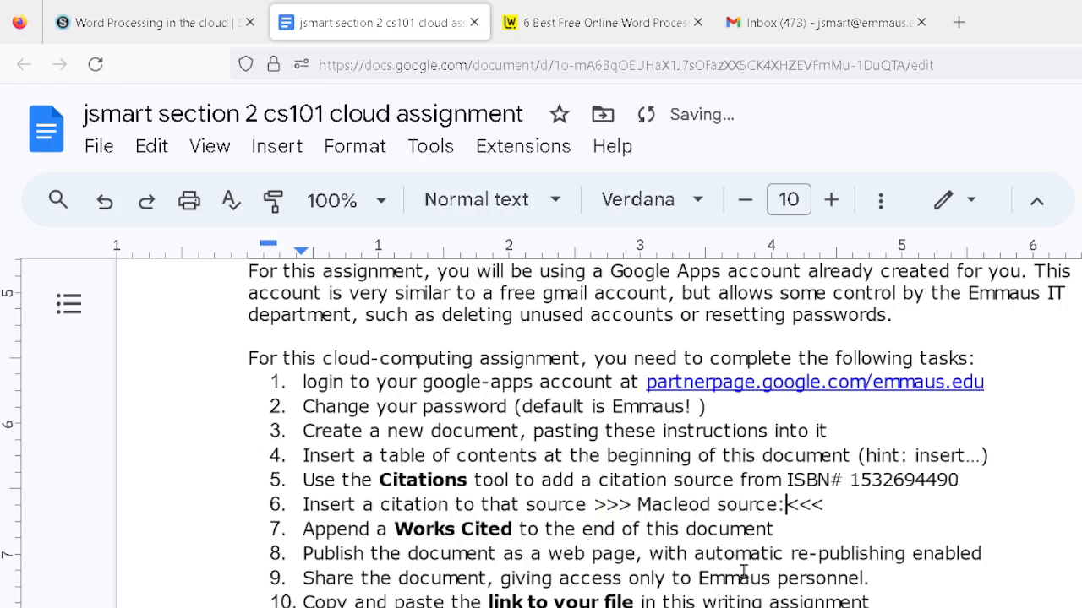
pyautogui.write(':')
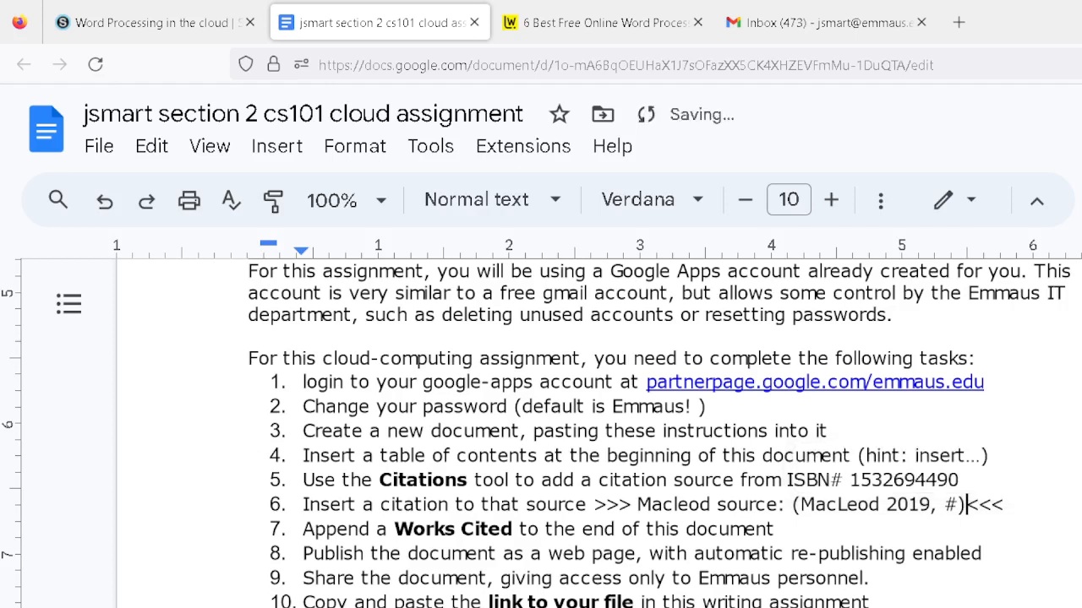
# - Insert in-text citations of the MacLeod source in three styles in task 6: (MacLeod 2019, #), (MacLeod #) and (MacLeod, 2019, #)
pyautogui.click(1080, 553)
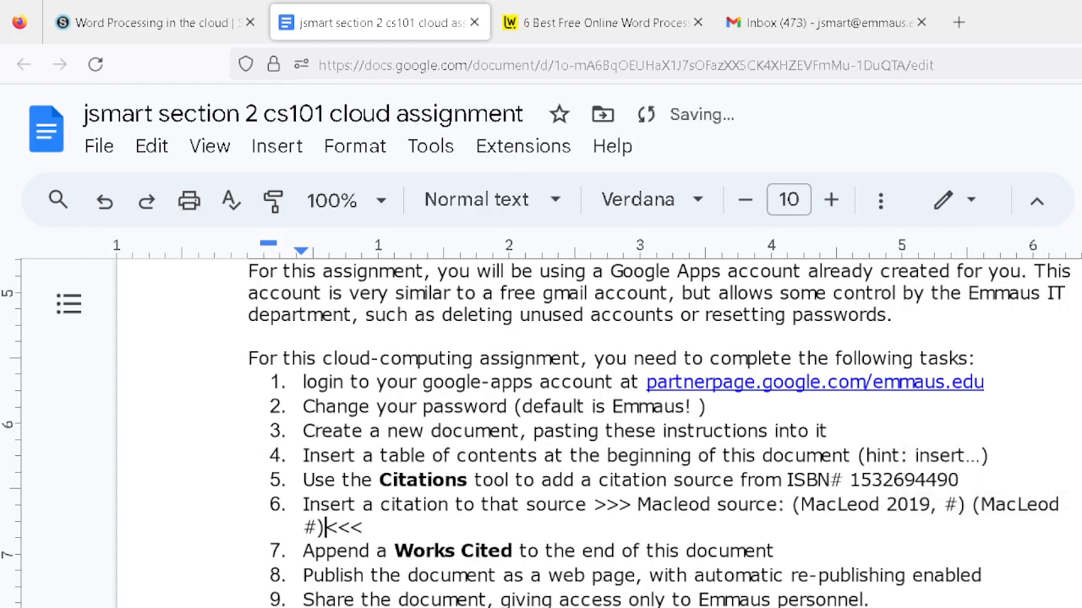
pyautogui.click(642, 551)
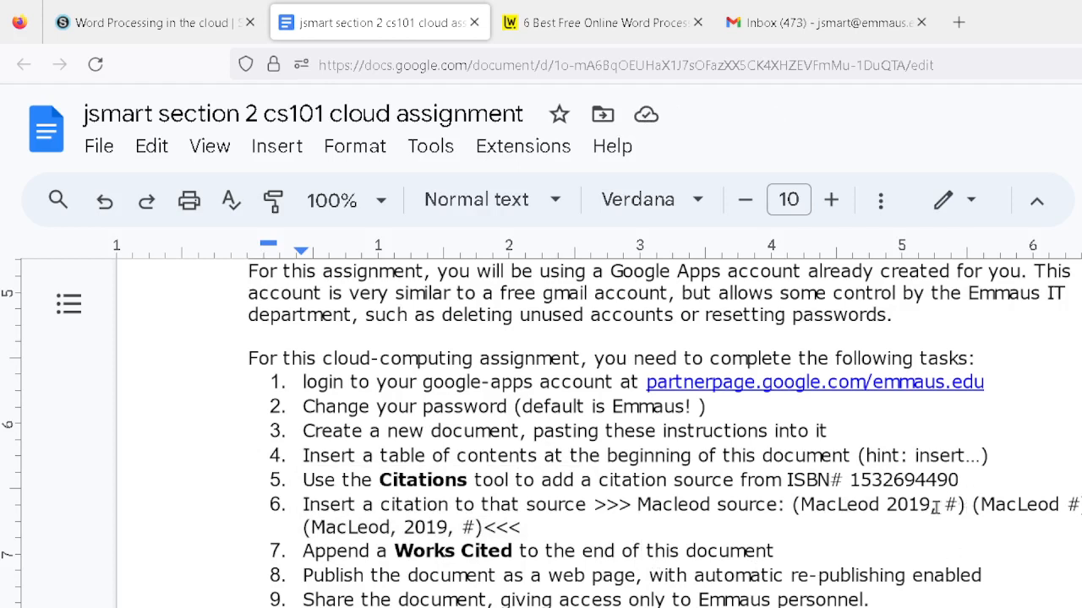
pyautogui.click(815, 505)
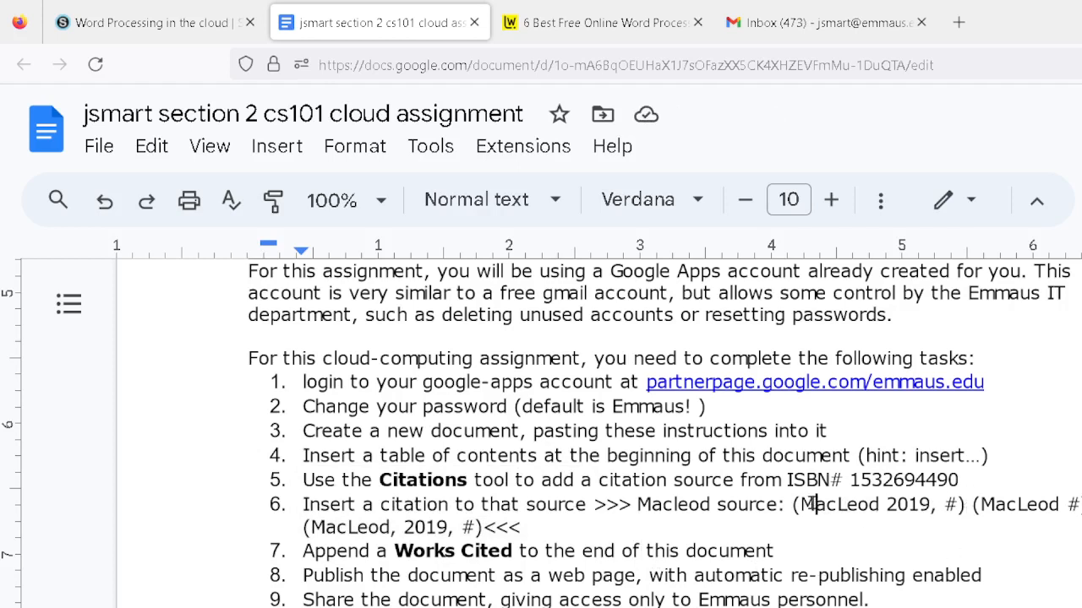
pyautogui.doubleClick(951, 504)
pyautogui.hotkey('ctrl', 'g')
pyautogui.moveTo(483, 528); pyautogui.dragTo(971, 513)
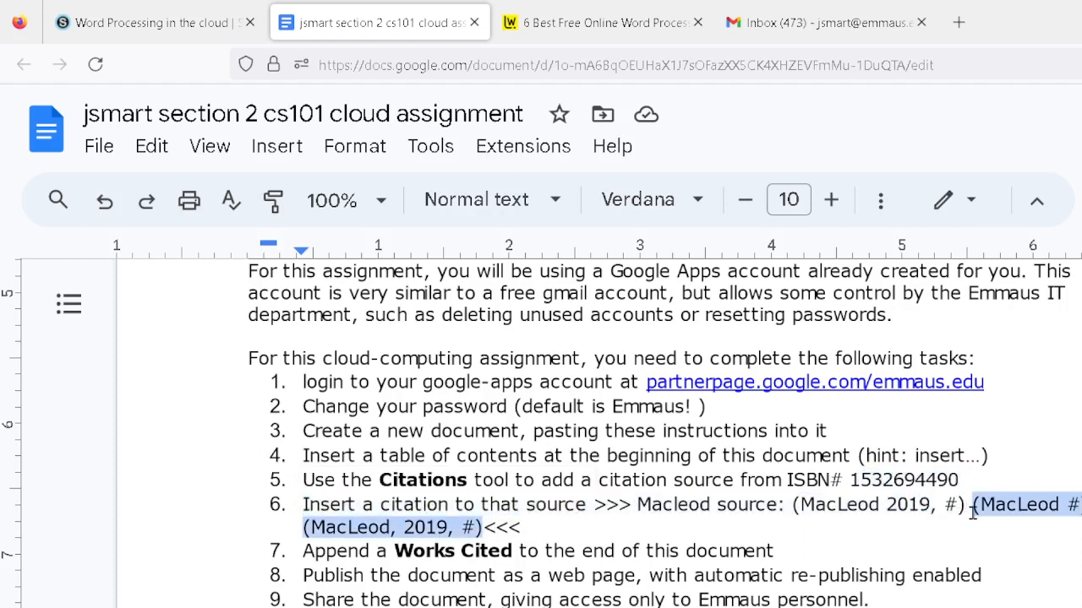
pyautogui.click(536, 539)
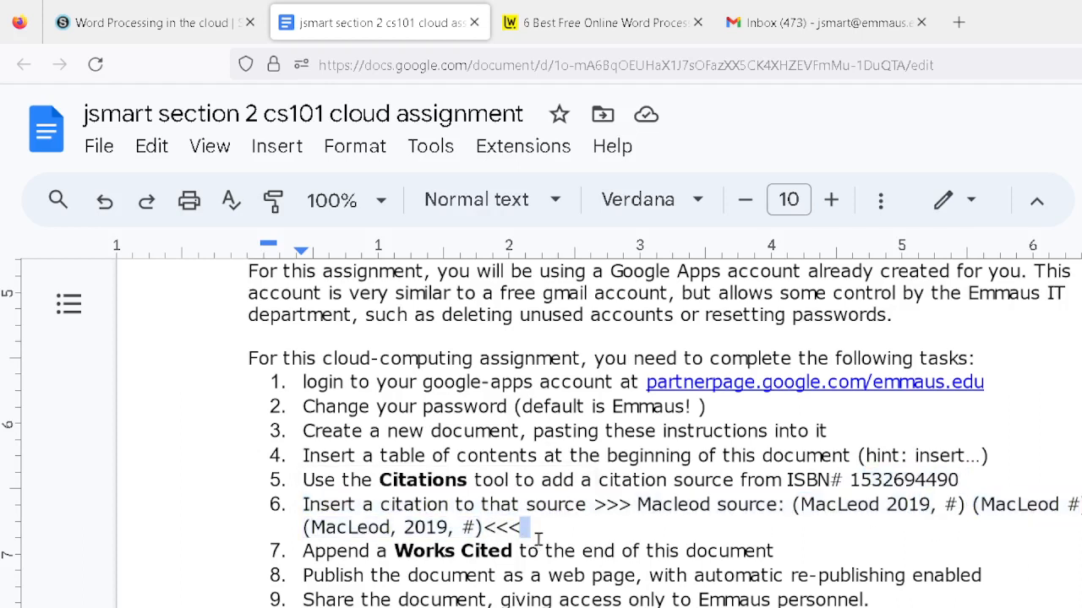
# - Add "office book:" with the Cable et al. citation after the MacLeod citations in task 6, using WD-200 as its page number
pyautogui.click(483, 528)
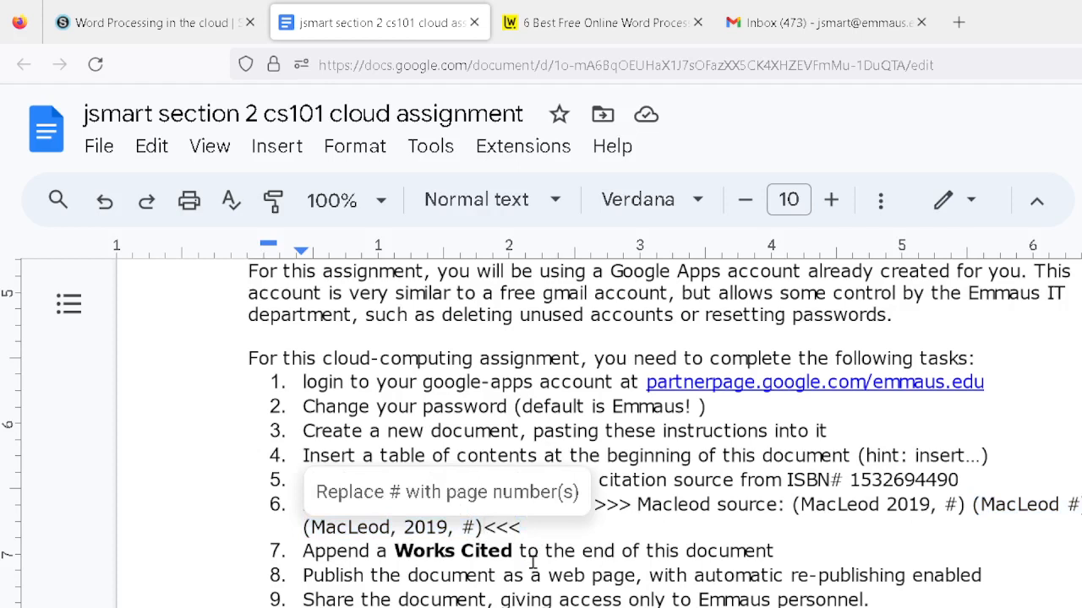
pyautogui.write('of')
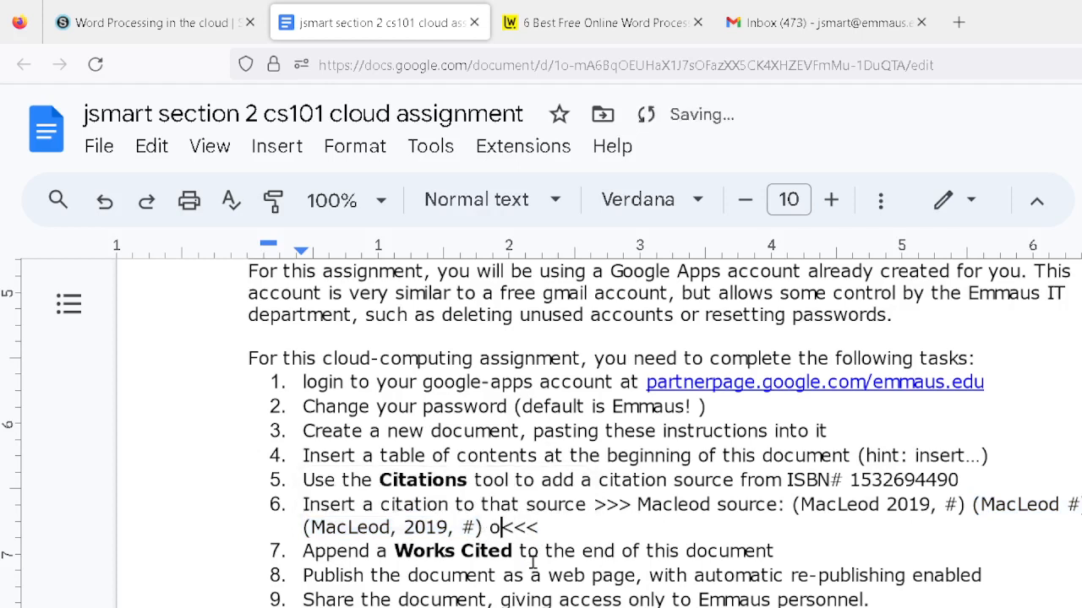
pyautogui.write('fice boo')
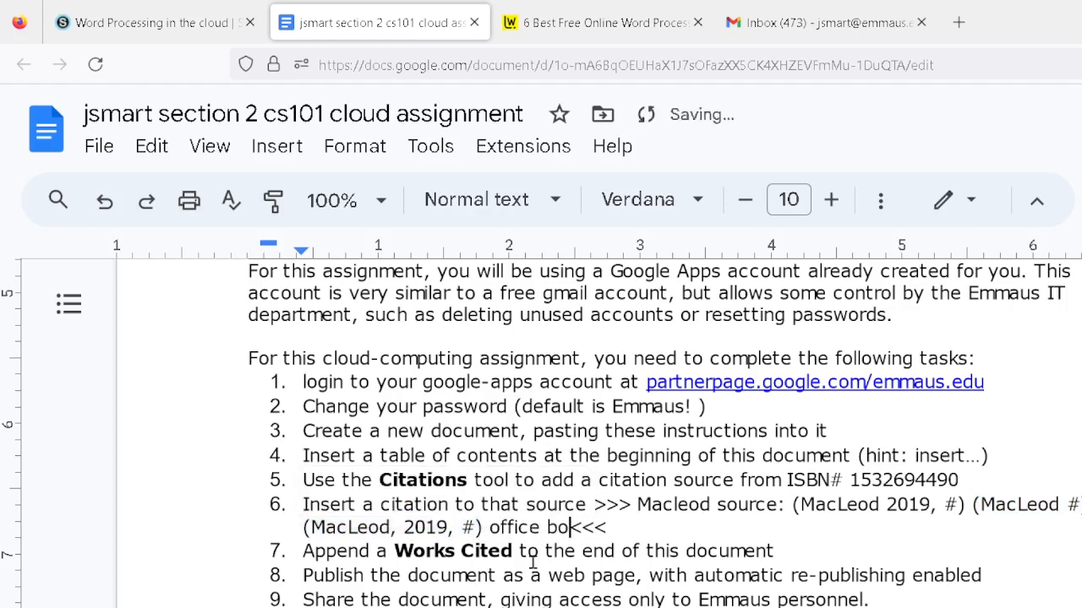
pyautogui.write('k: (Cable et al. #')
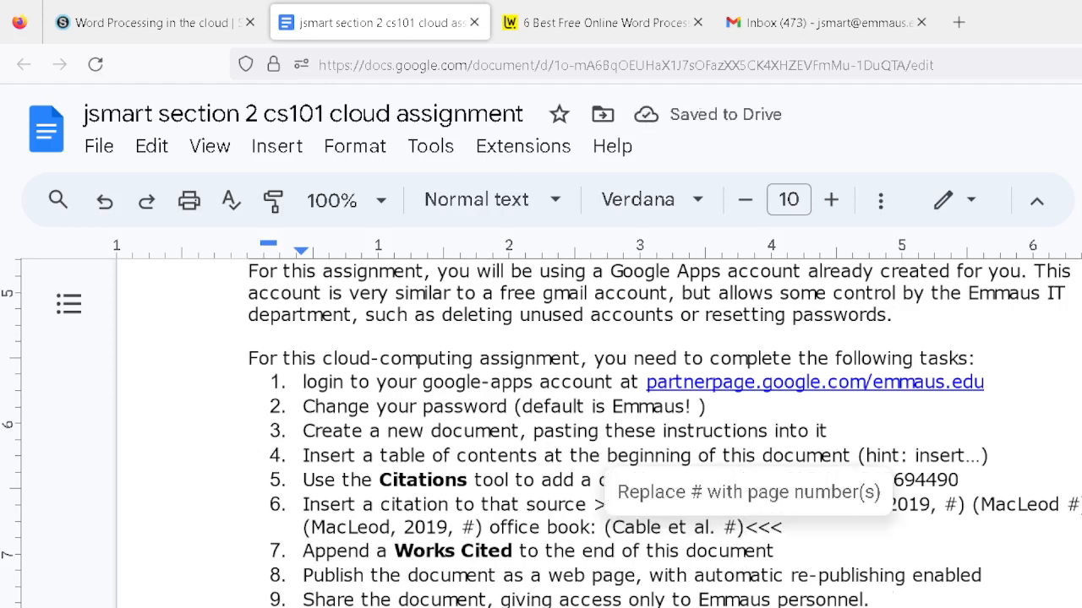
pyautogui.doubleClick(728, 528)
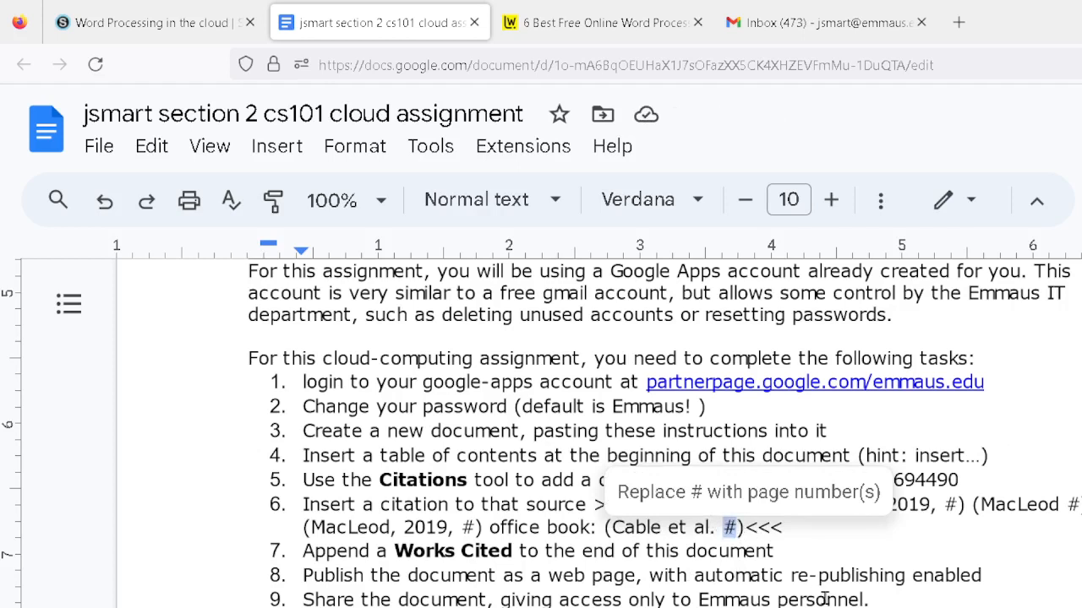
pyautogui.write('WD-')
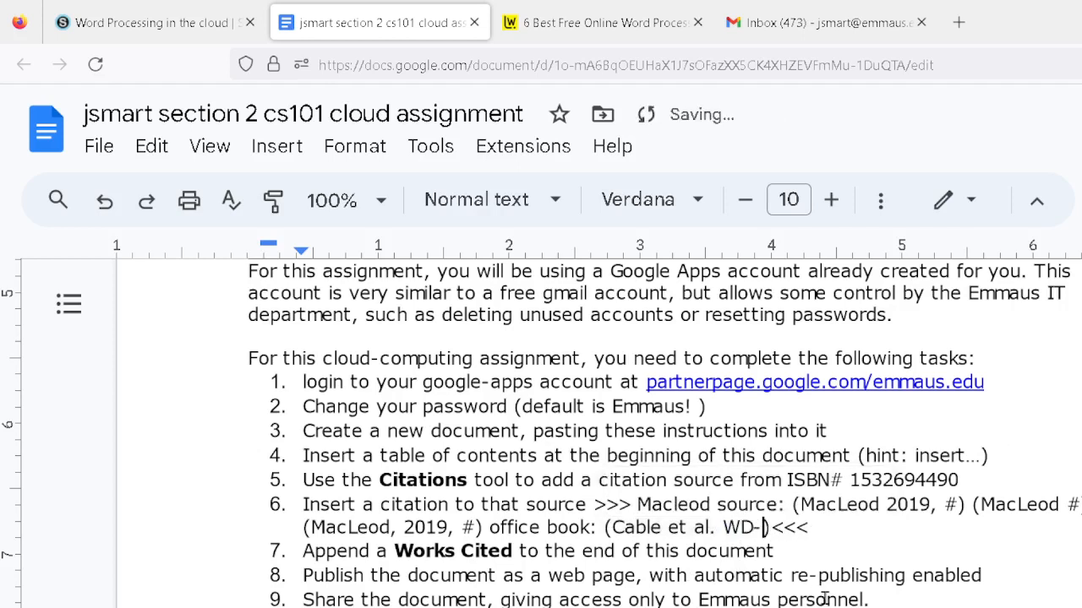
pyautogui.write('200')
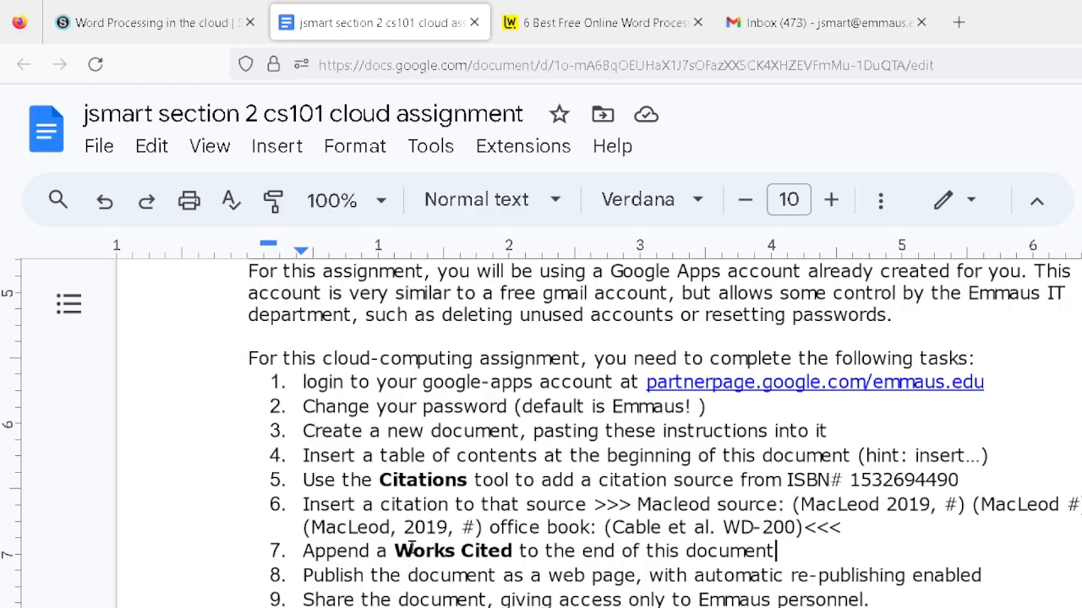
# - Insert the Works Cited list at the end of the document, below "Test heading 3"
pyautogui.scroll(-5, 454, 580)
pyautogui.scroll(5, 454, 579)
pyautogui.scroll(-12, 478, 581)
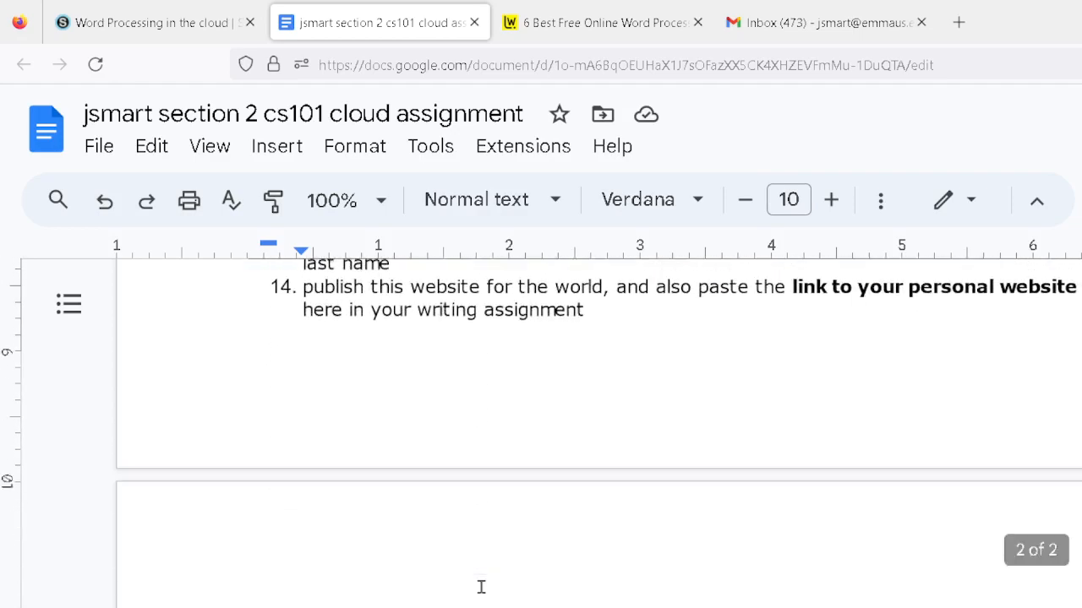
pyautogui.scroll(-4, 481, 586)
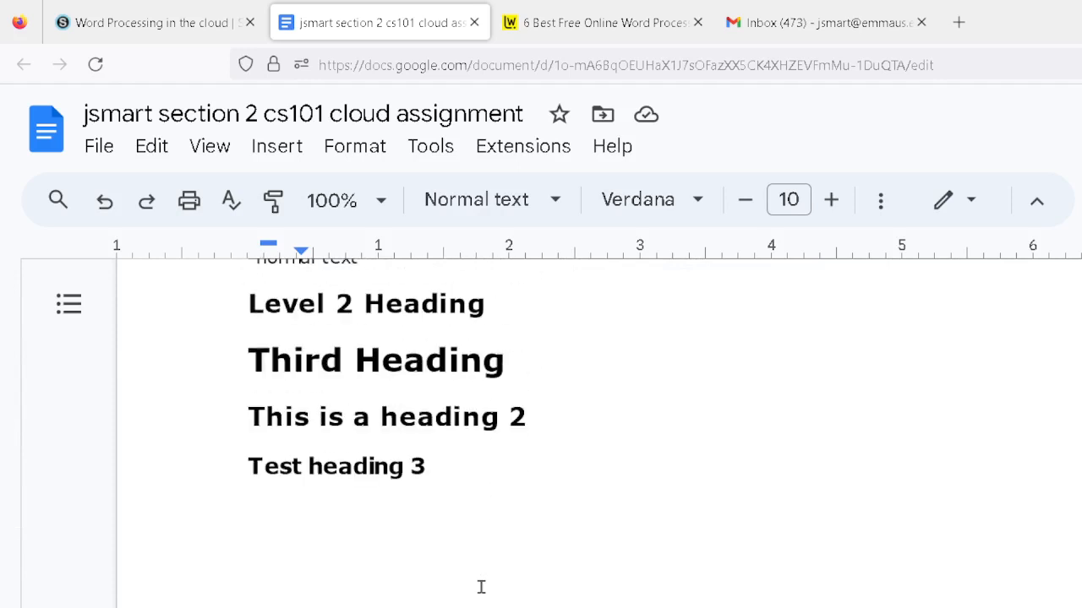
pyautogui.click(482, 563)
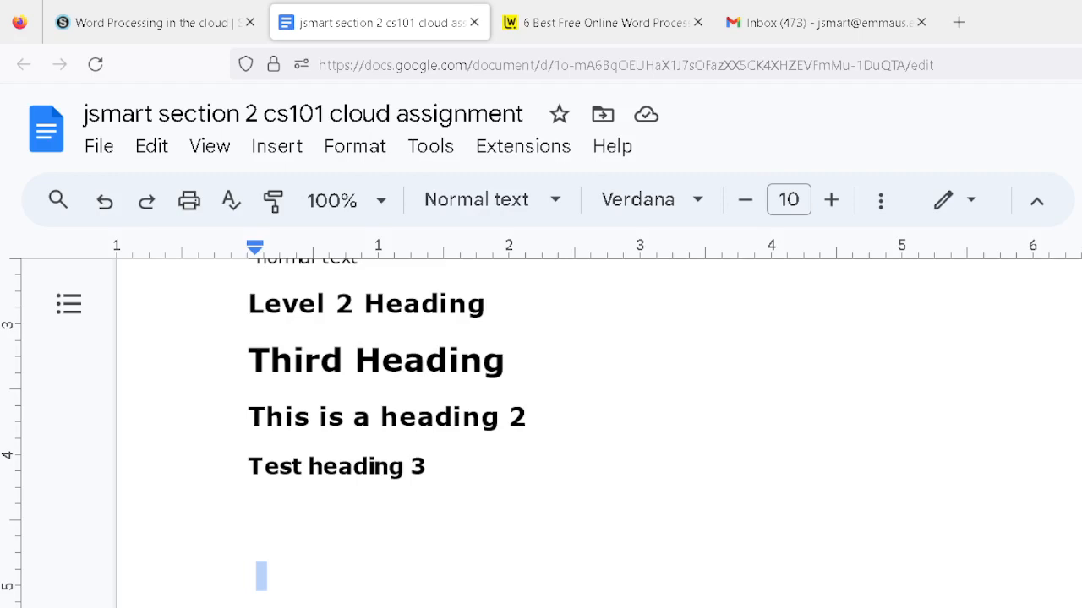
pyautogui.scroll(7, 482, 560)
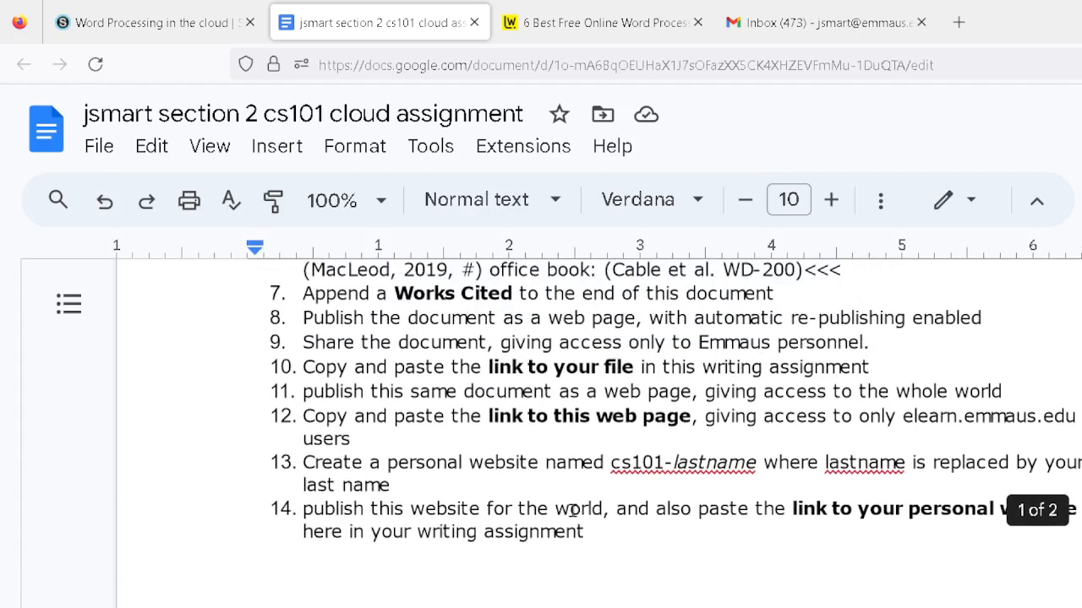
pyautogui.click(577, 462)
pyautogui.click(463, 574)
pyautogui.scroll(-3, 462, 575)
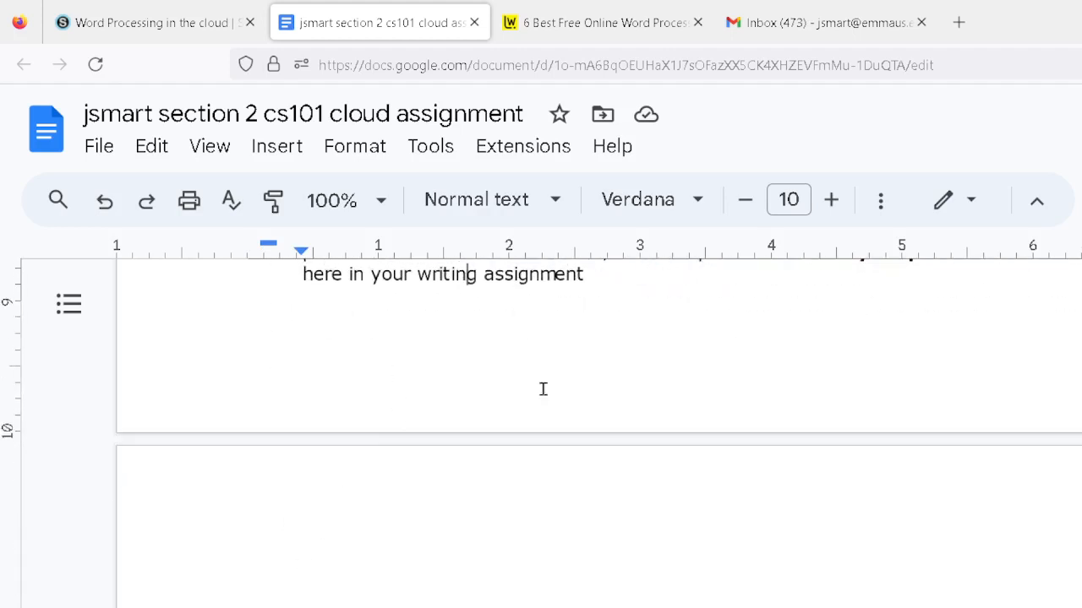
pyautogui.click(425, 512)
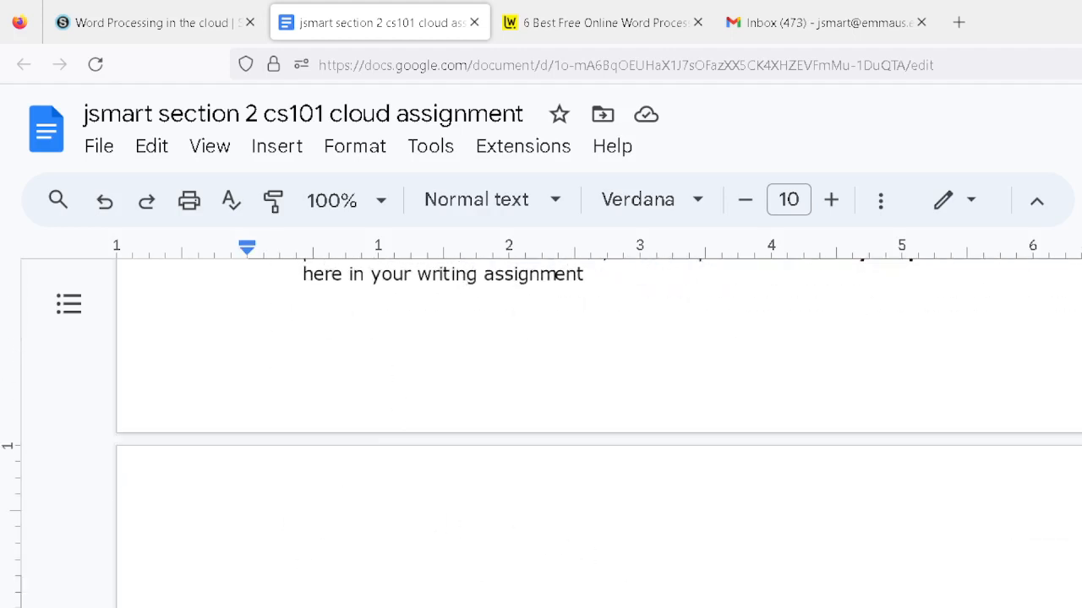
pyautogui.hotkey('ctrl', 'v')
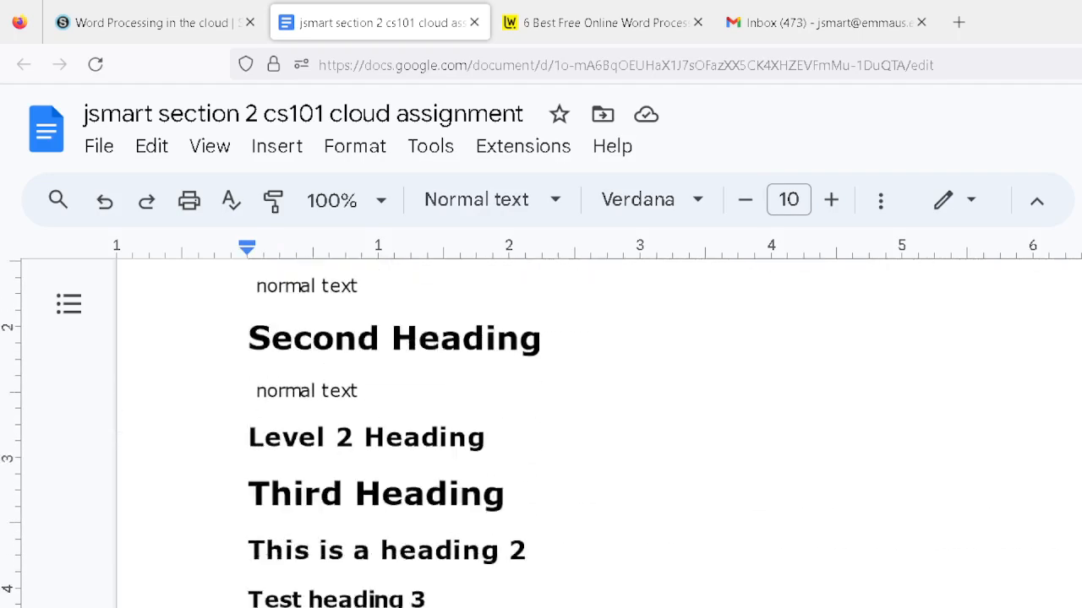
pyautogui.scroll(-3, 425, 512)
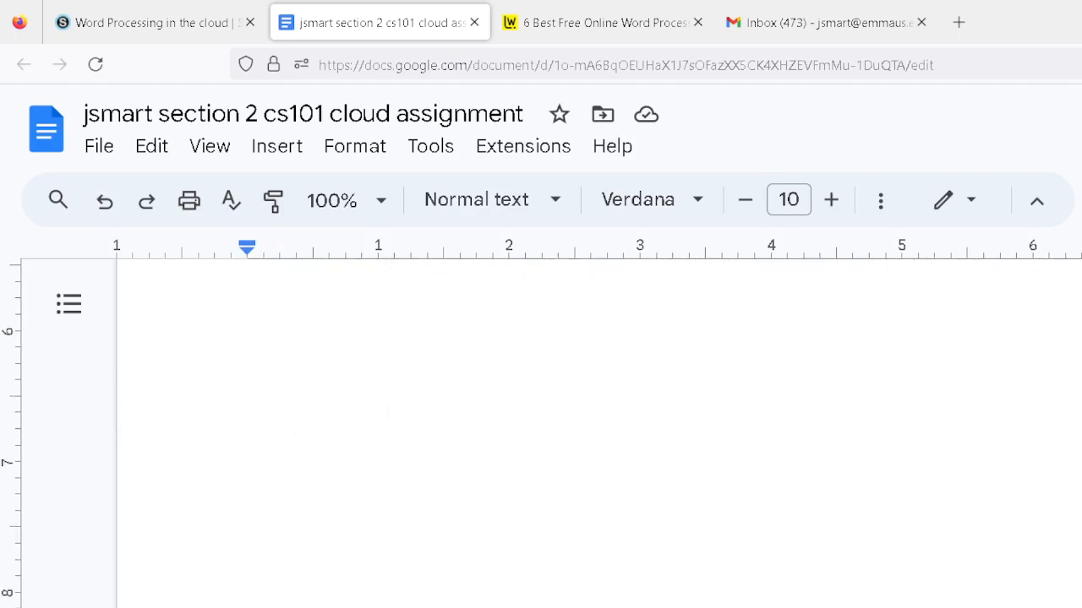
pyautogui.scroll(2, 425, 512)
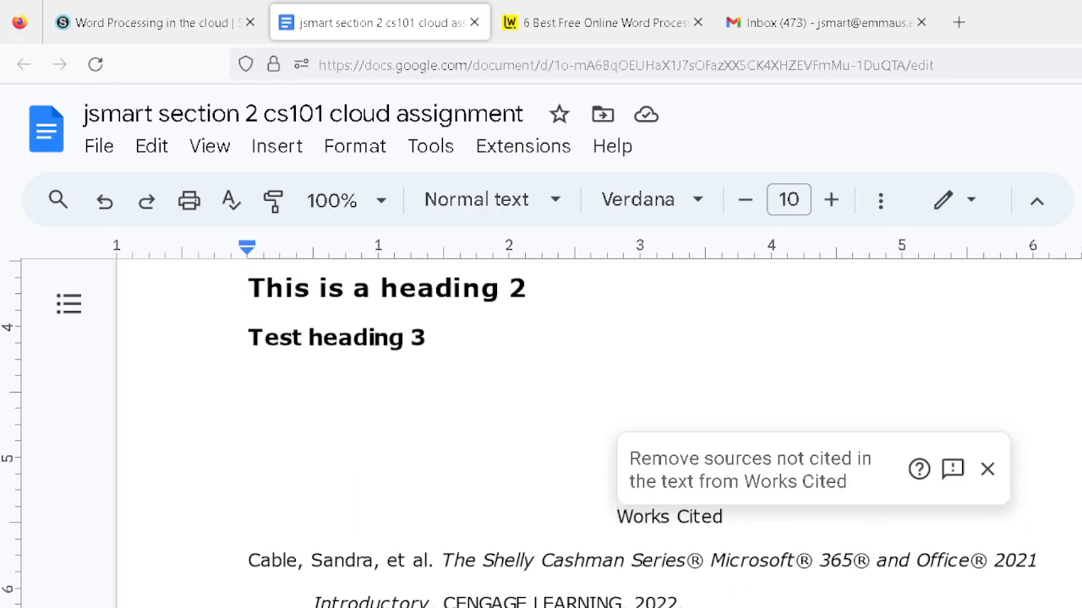
# - Insert an APA-style References list below the Works Cited entries and check its entries
pyautogui.click(541, 604)
pyautogui.press('Return')
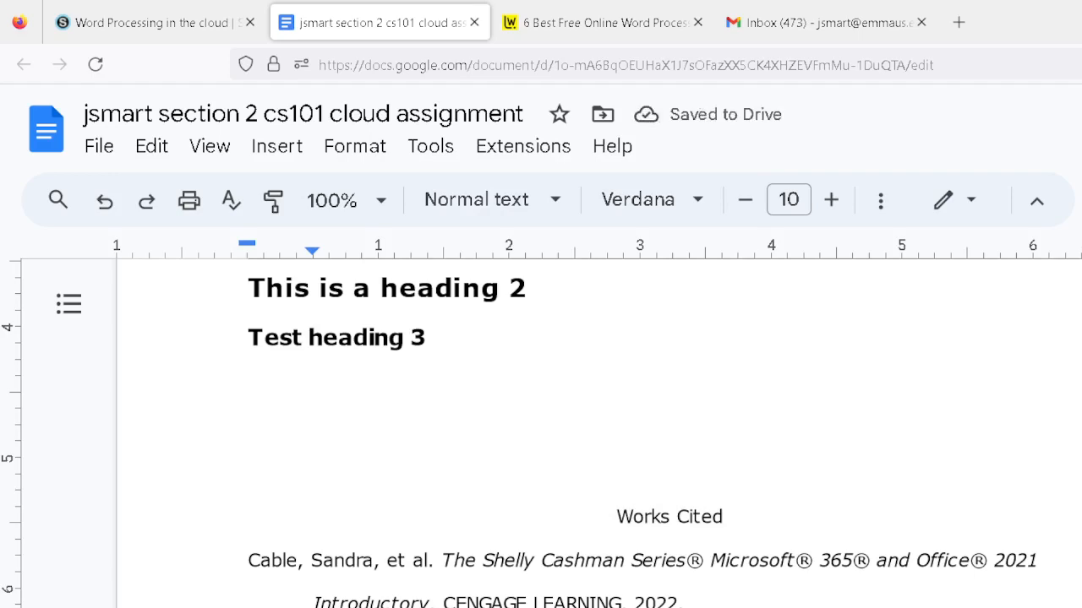
pyautogui.scroll(-1, 791, 520)
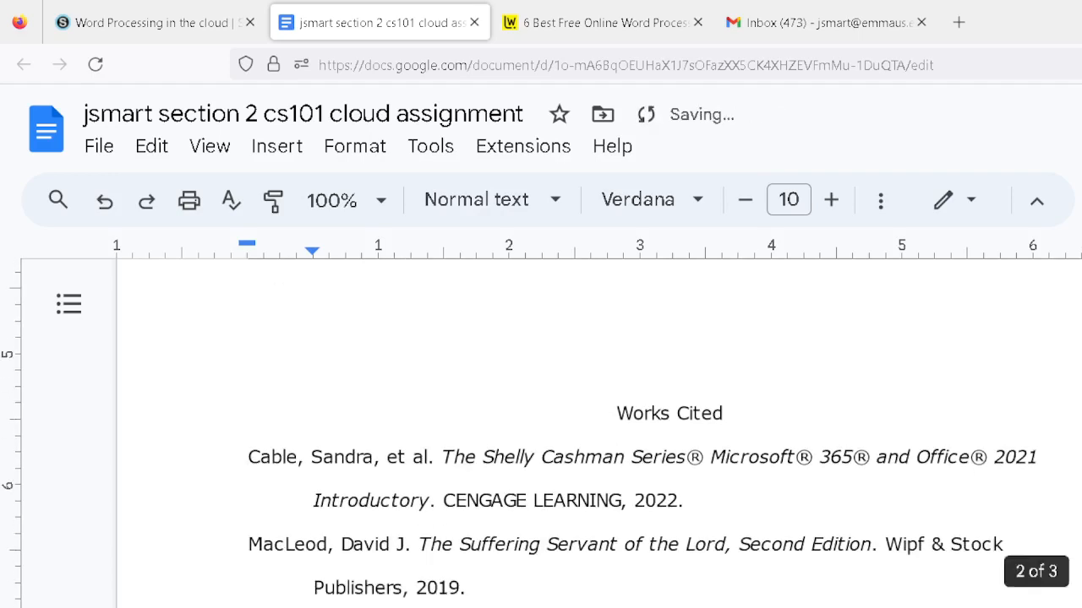
pyautogui.scroll(-4, 791, 521)
pyautogui.scroll(-3, 787, 505)
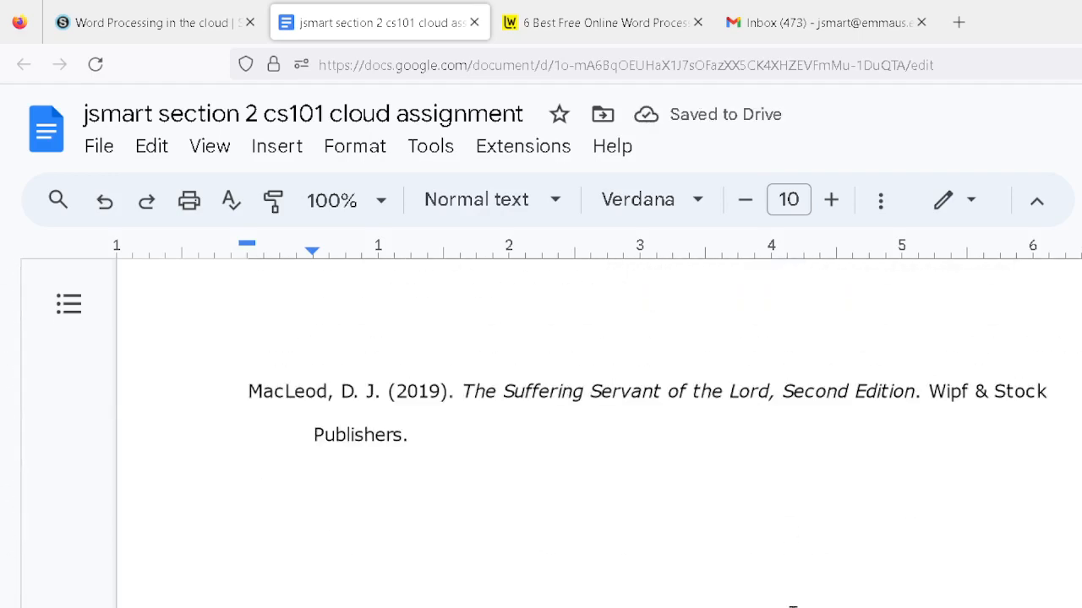
# - Insert a Chicago-style References list below the APA list and go back up to the Works Cited list
pyautogui.click(774, 538)
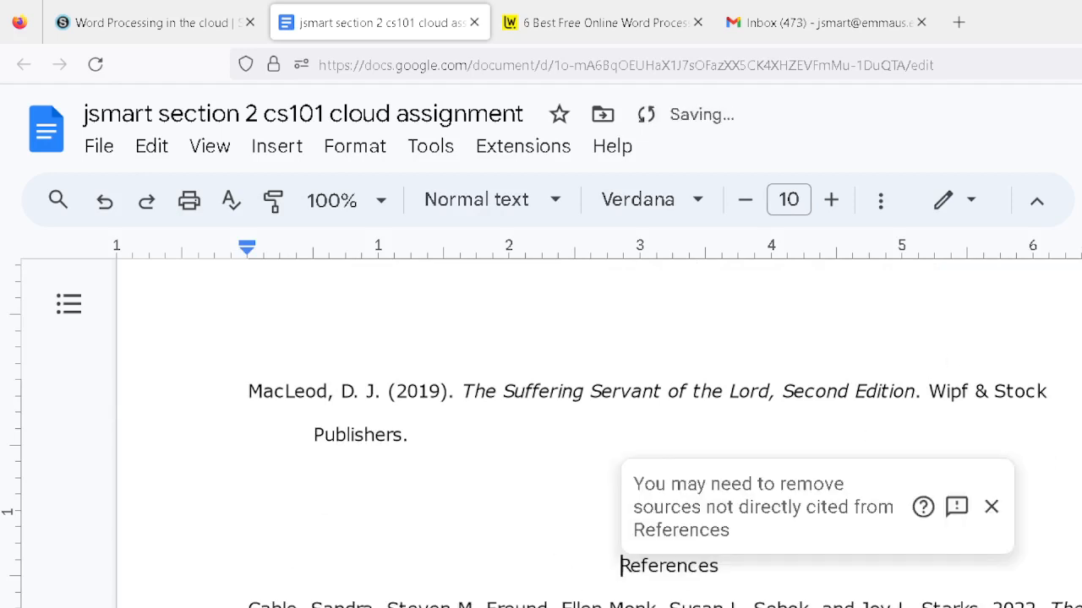
pyautogui.scroll(1, 551, 542)
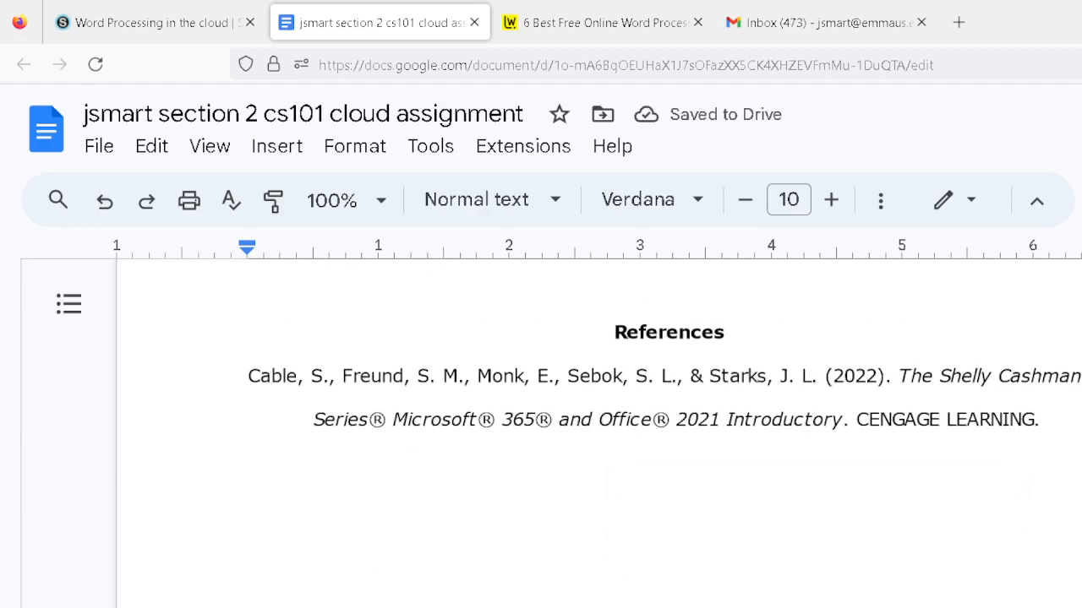
pyautogui.scroll(10, 983, 502)
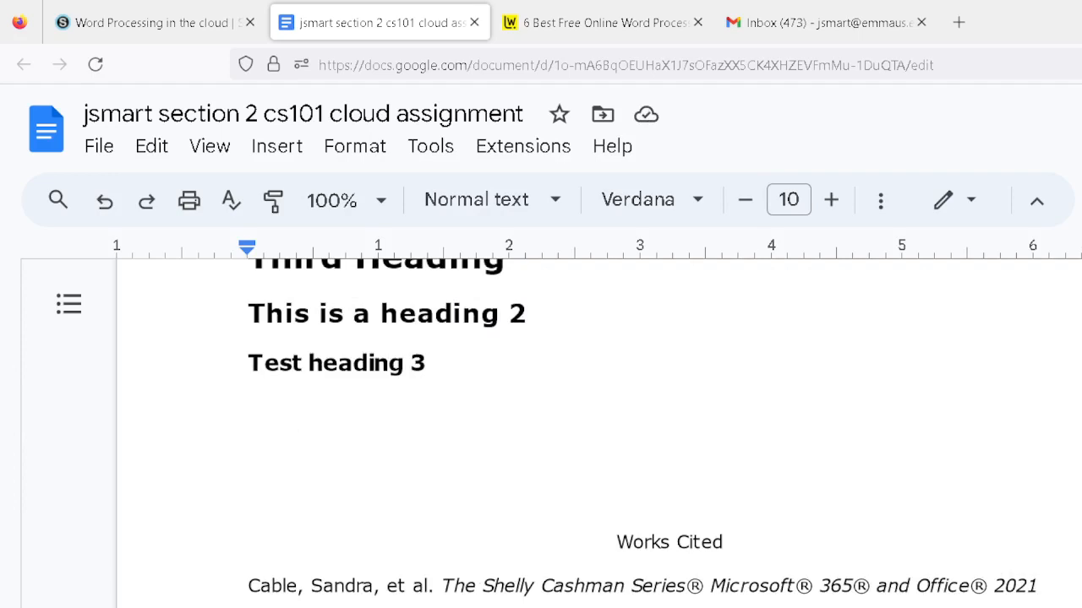
# - Compare the entries of the Works Cited list and the two References lists at the end of the document
pyautogui.scroll(-5, 866, 507)
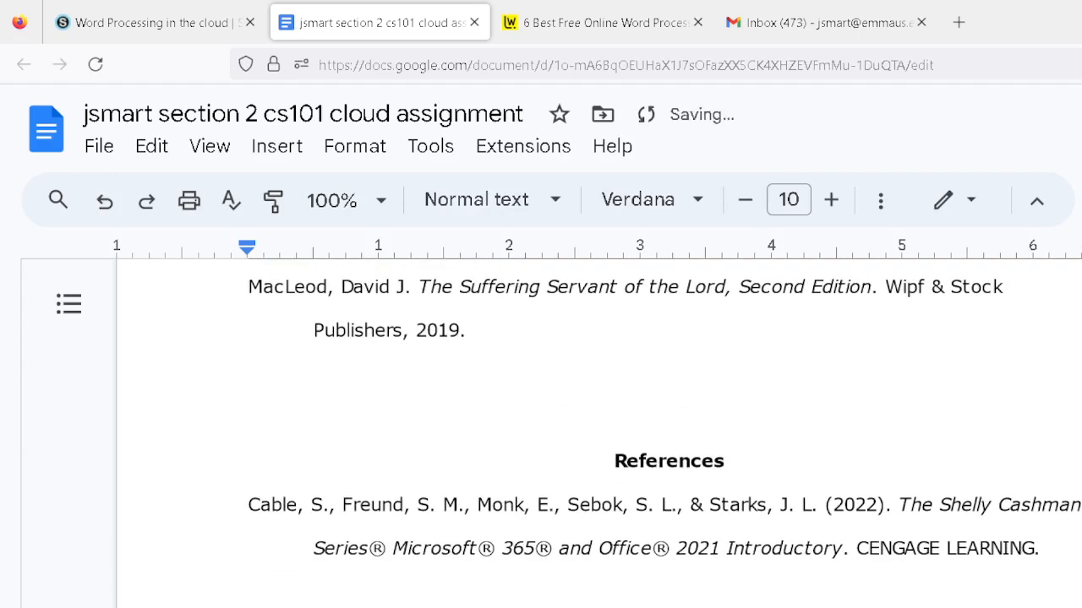
pyautogui.click(834, 548)
pyautogui.click(813, 518)
pyautogui.click(616, 512)
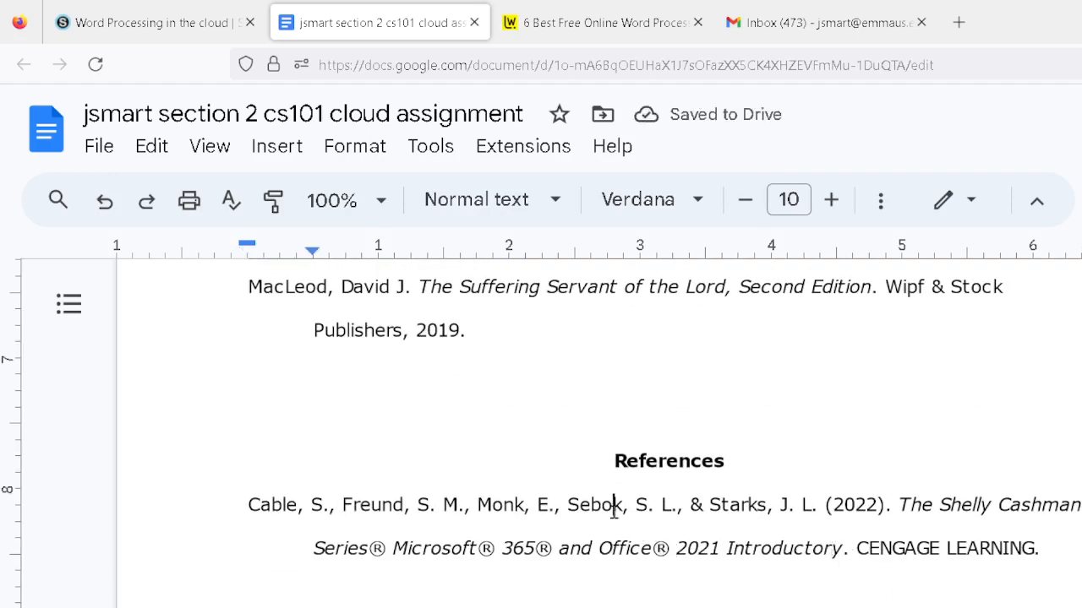
pyautogui.click(540, 516)
pyautogui.scroll(-6, 545, 562)
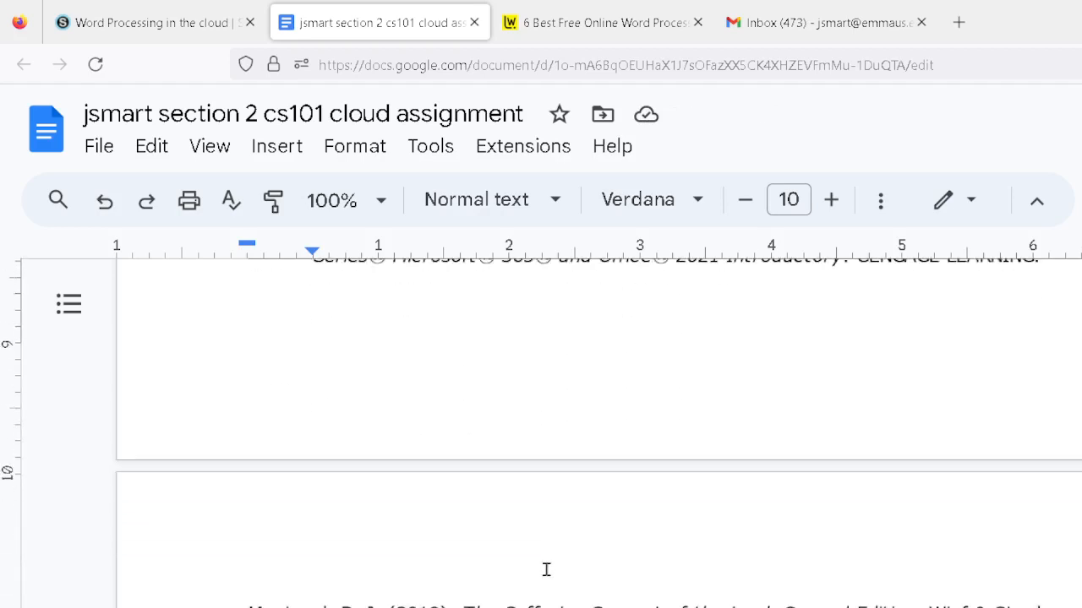
pyautogui.scroll(4, 541, 572)
pyautogui.scroll(4, 545, 579)
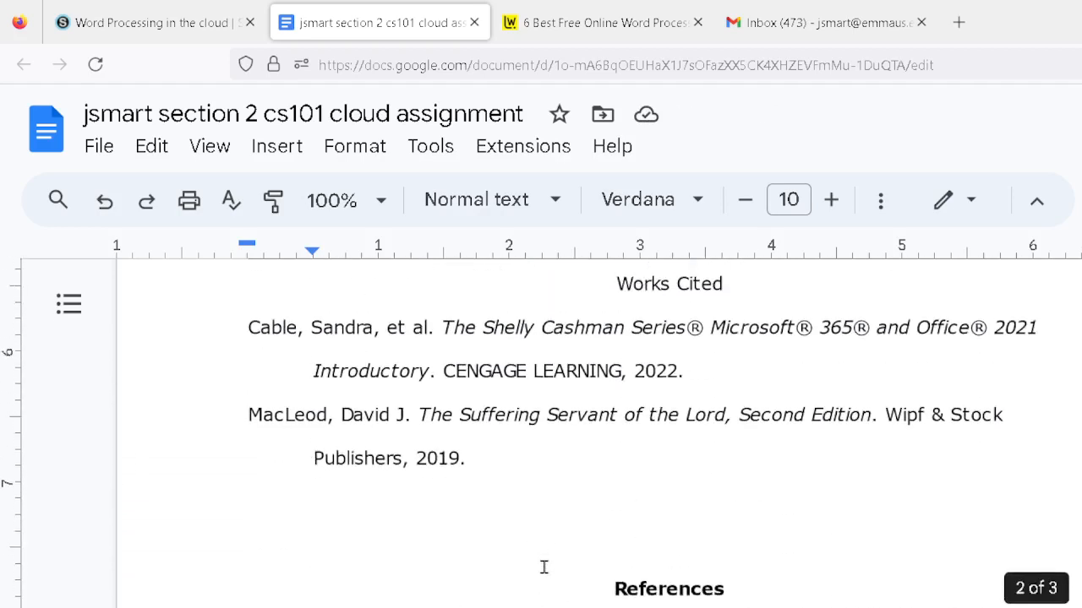
pyautogui.rightClick(616, 437)
pyautogui.click(363, 436)
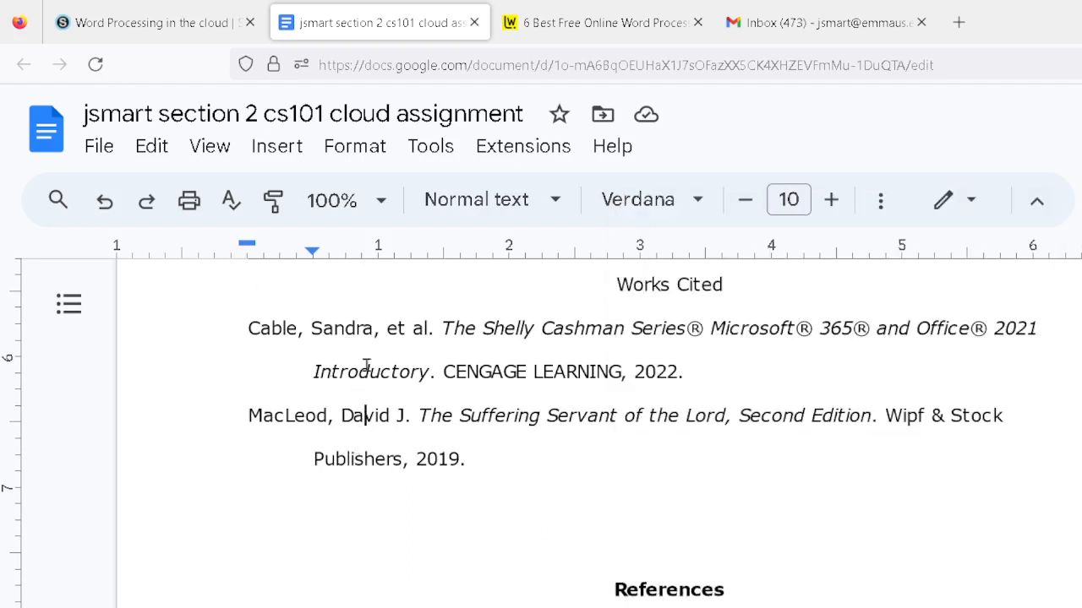
pyautogui.scroll(2, 301, 362)
pyautogui.click(617, 413)
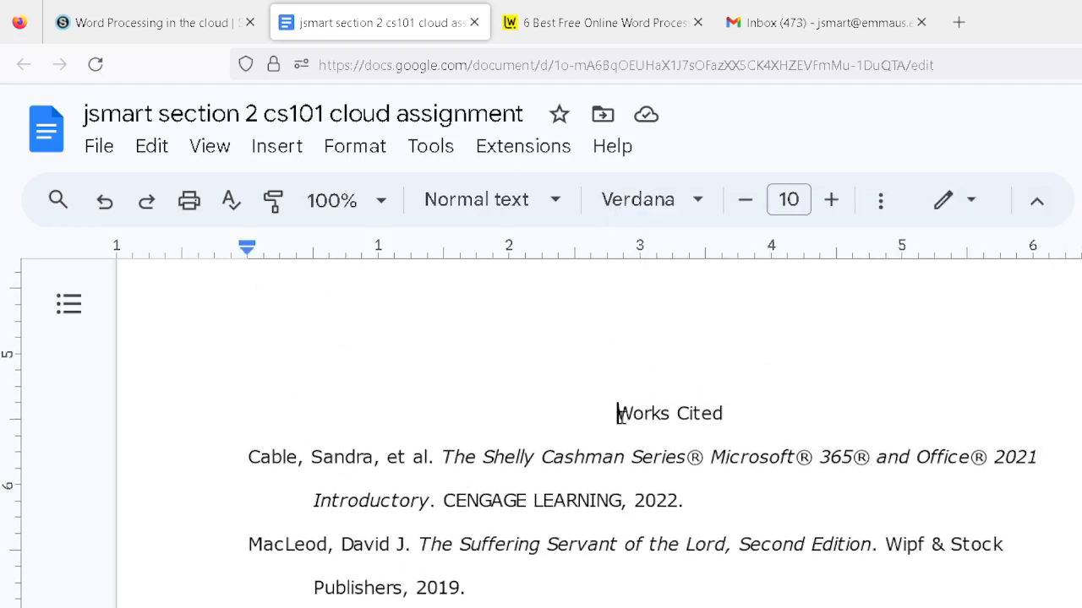
pyautogui.click(299, 459)
pyautogui.scroll(-6, 299, 459)
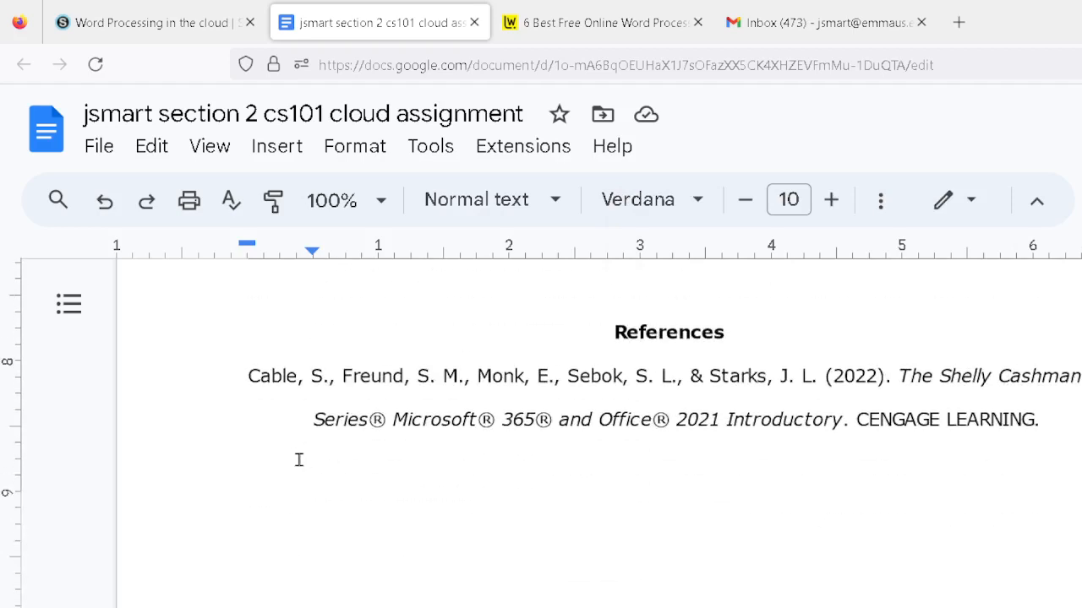
pyautogui.scroll(-6, 299, 458)
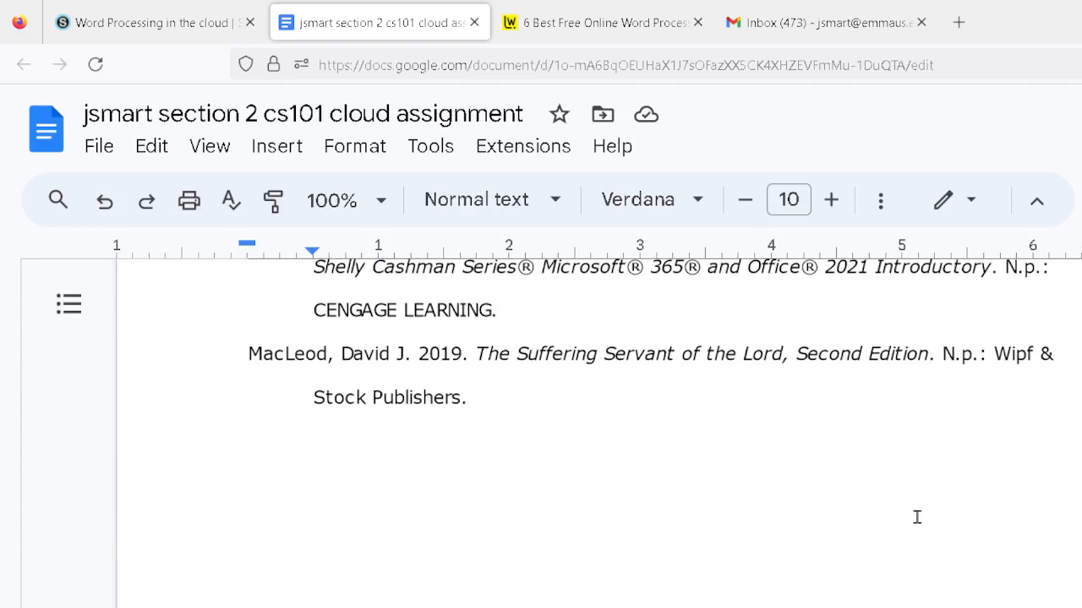
# - Go back through the document and review the numbered assignment tasks, up to task 8 on publishing as a web page
pyautogui.scroll(5, 540, 450)
pyautogui.scroll(15, 540, 451)
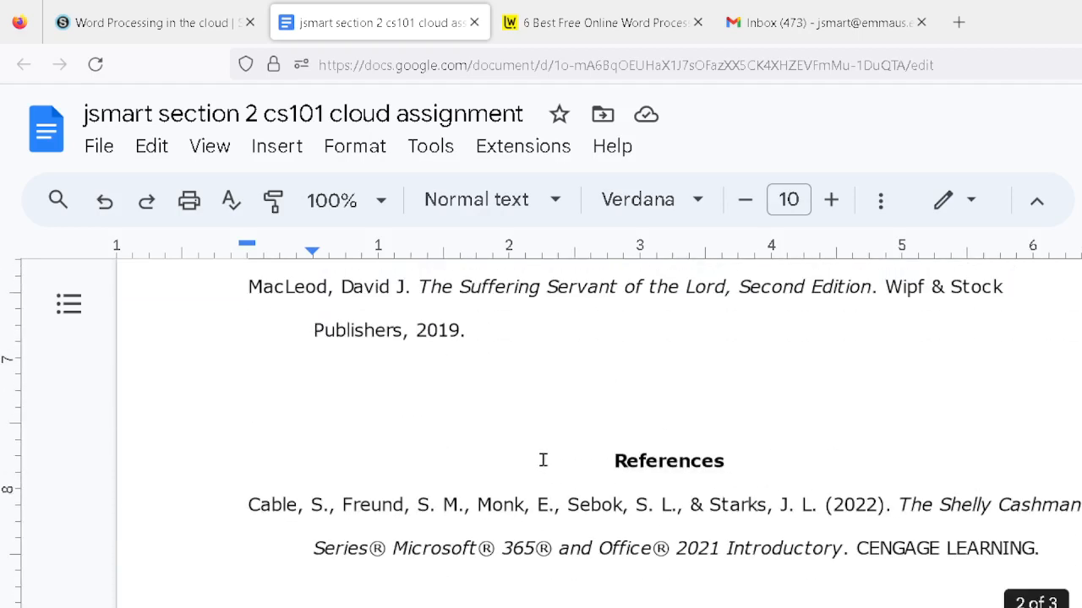
pyautogui.scroll(15, 543, 460)
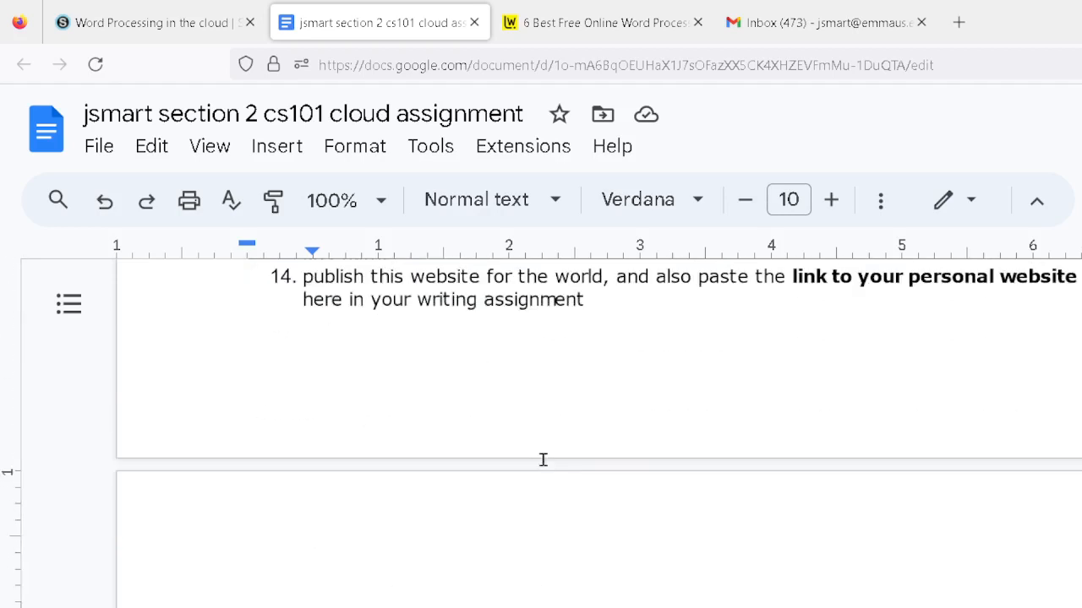
pyautogui.scroll(-3, 542, 461)
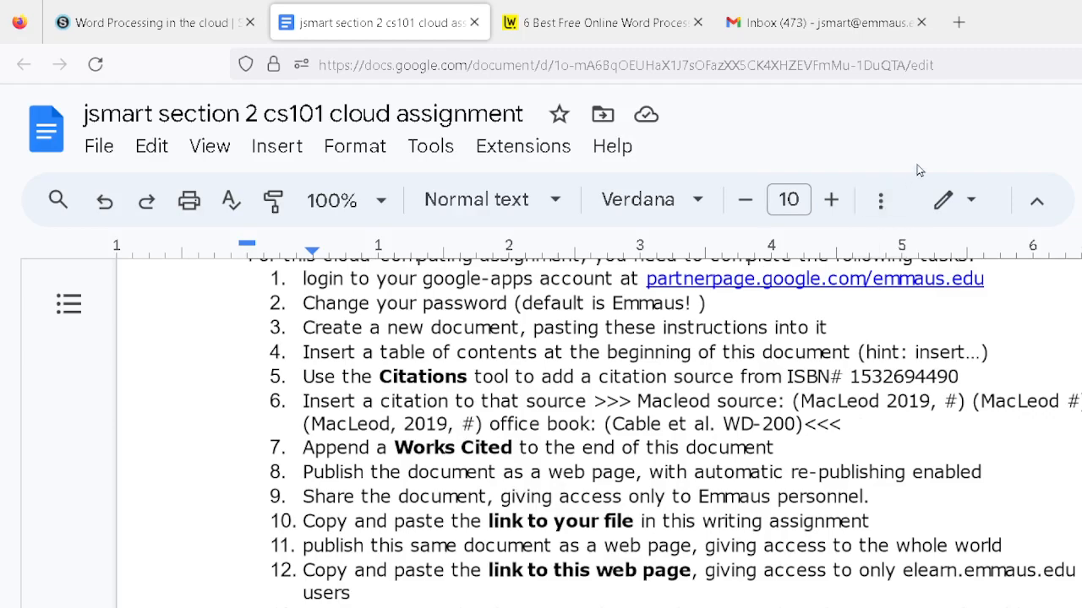
pyautogui.scroll(10, 994, 292)
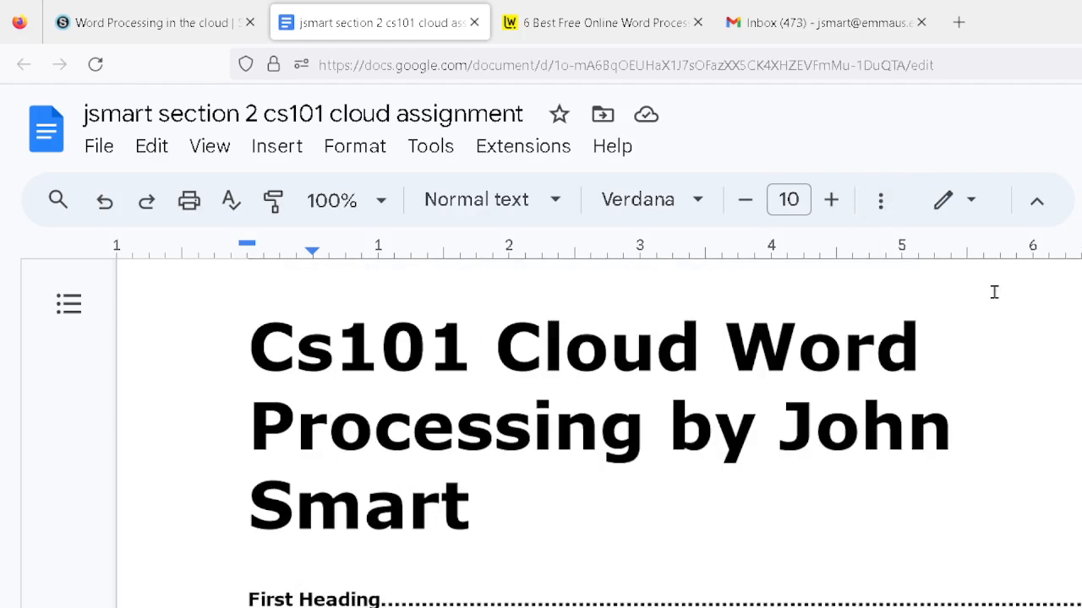
pyautogui.scroll(-5, 798, 378)
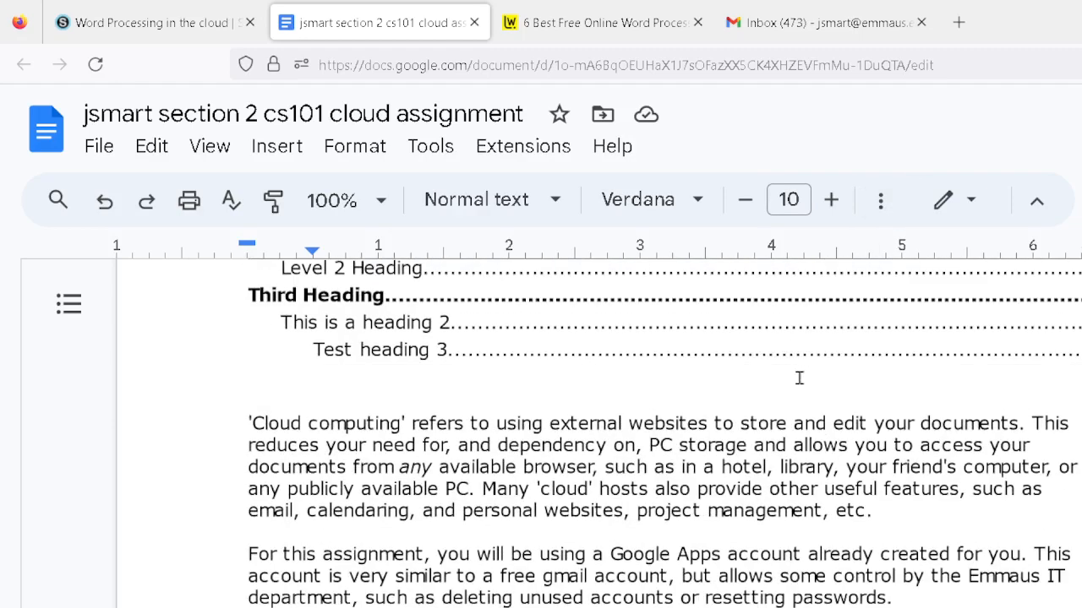
pyautogui.scroll(-3, 799, 378)
pyautogui.scroll(-2, 849, 482)
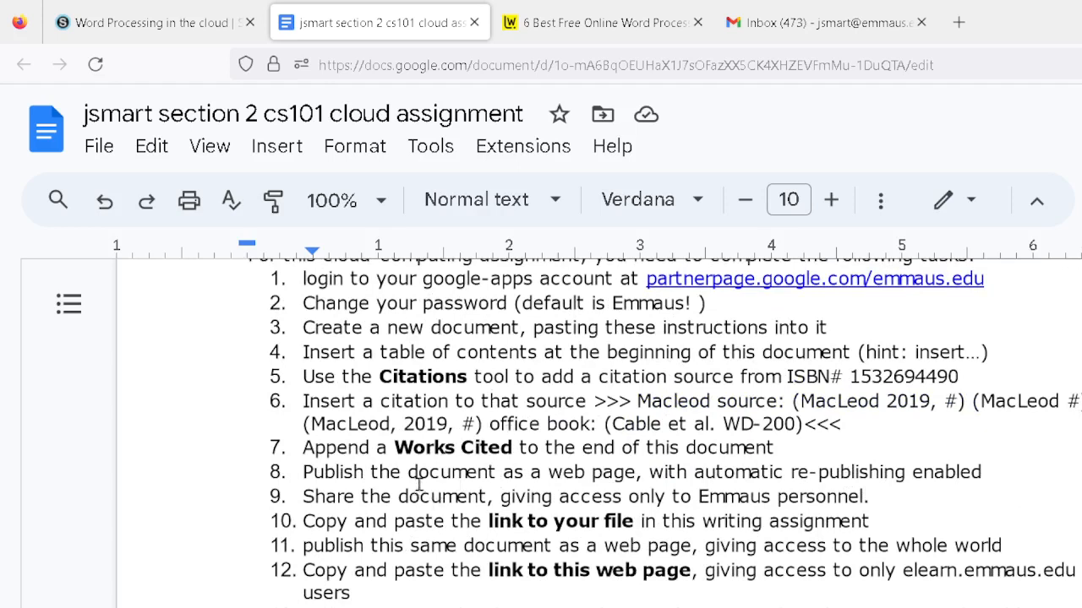
# - Publish the whole document to the web as a link and confirm the publication
pyautogui.moveTo(429, 473); pyautogui.dragTo(636, 474)
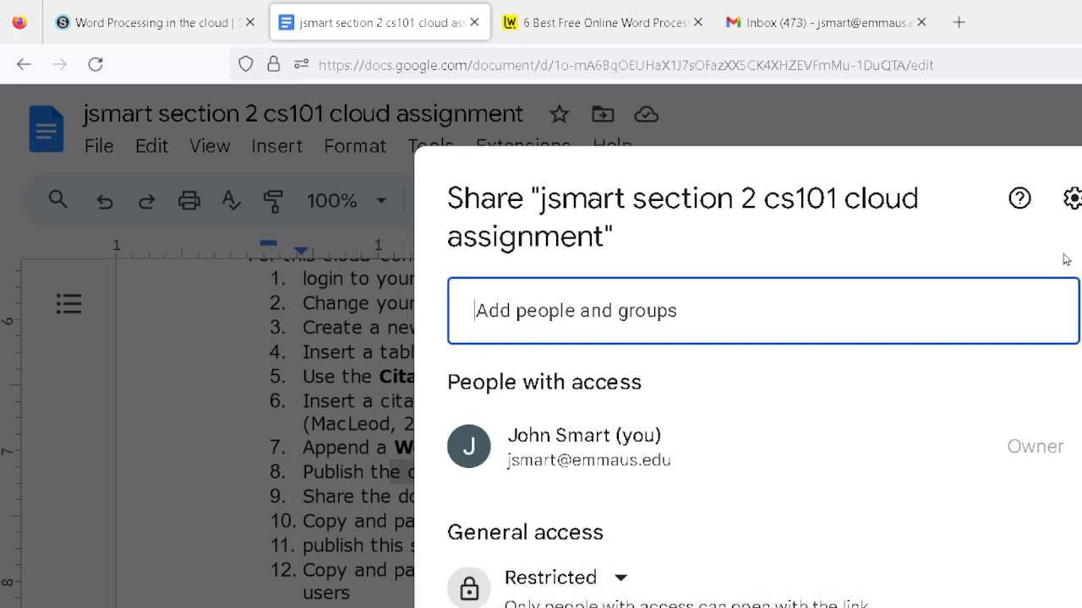
pyautogui.click(1073, 199)
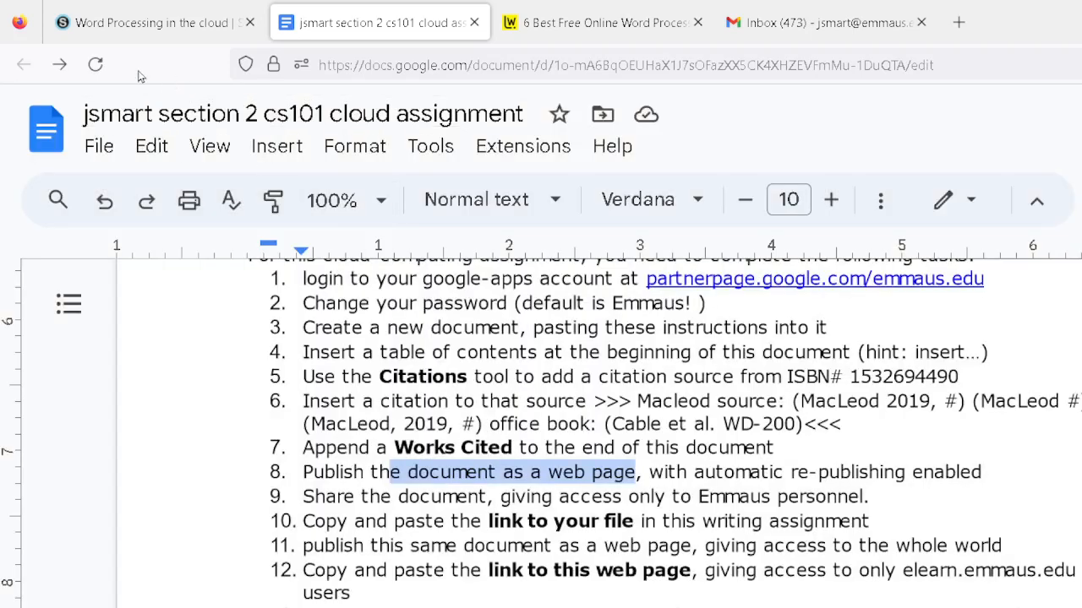
pyautogui.click(108, 149)
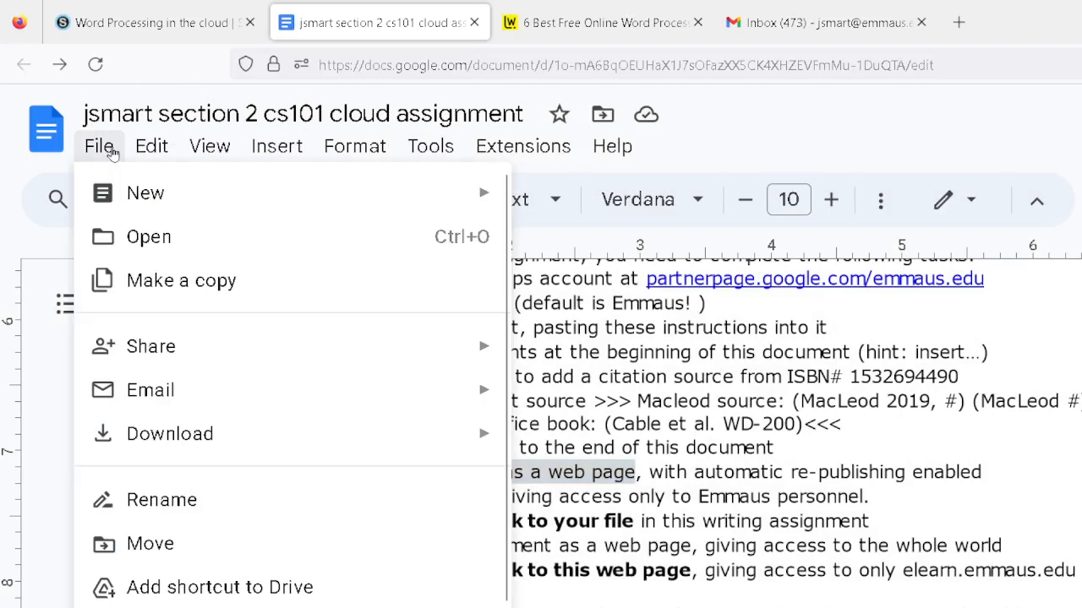
pyautogui.moveTo(160, 349)
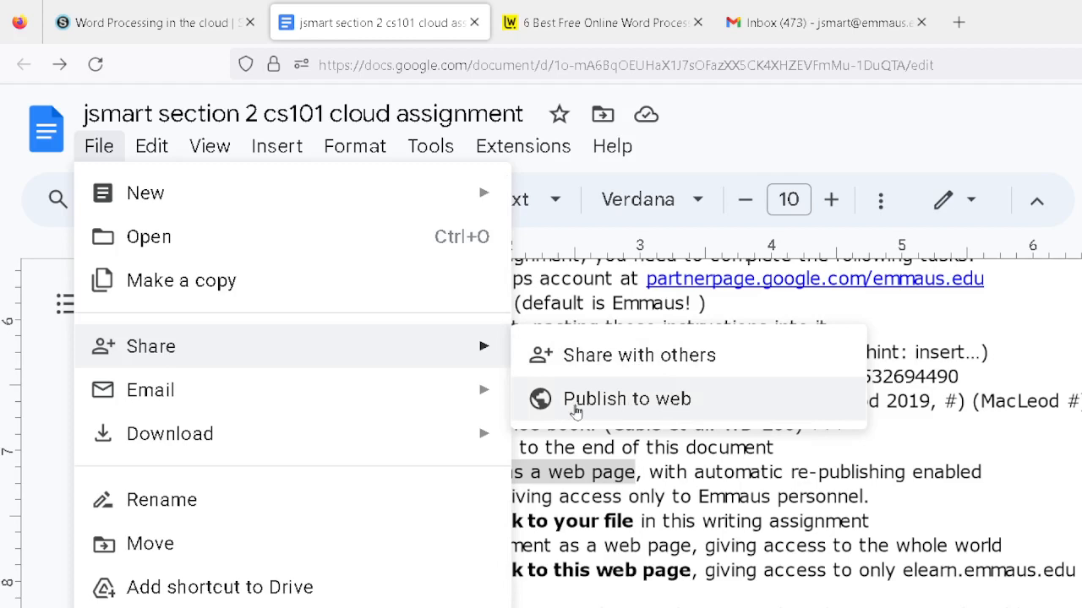
pyautogui.click(664, 399)
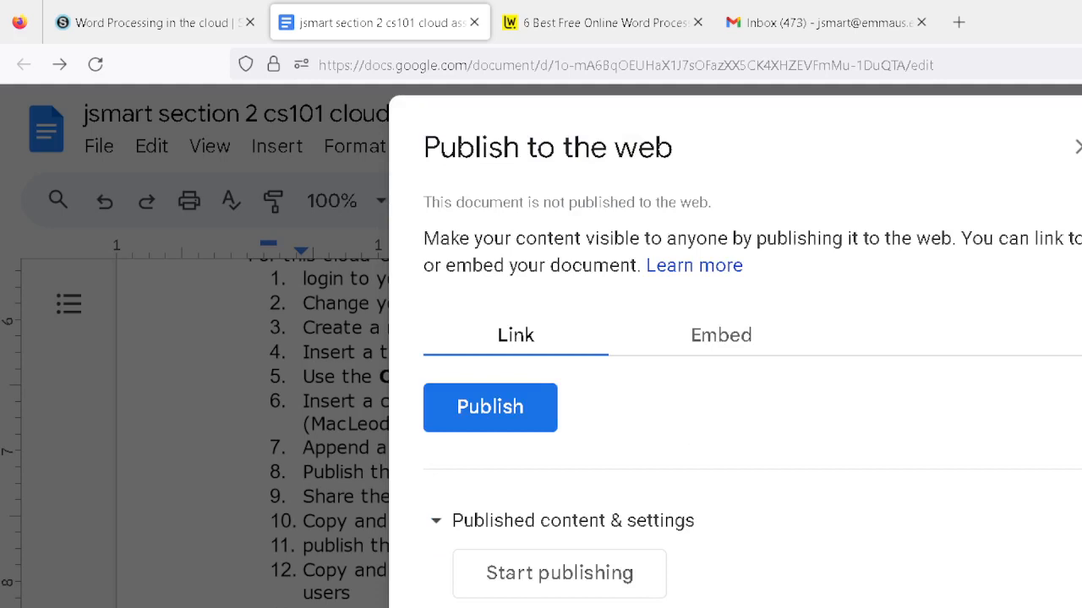
pyautogui.click(497, 407)
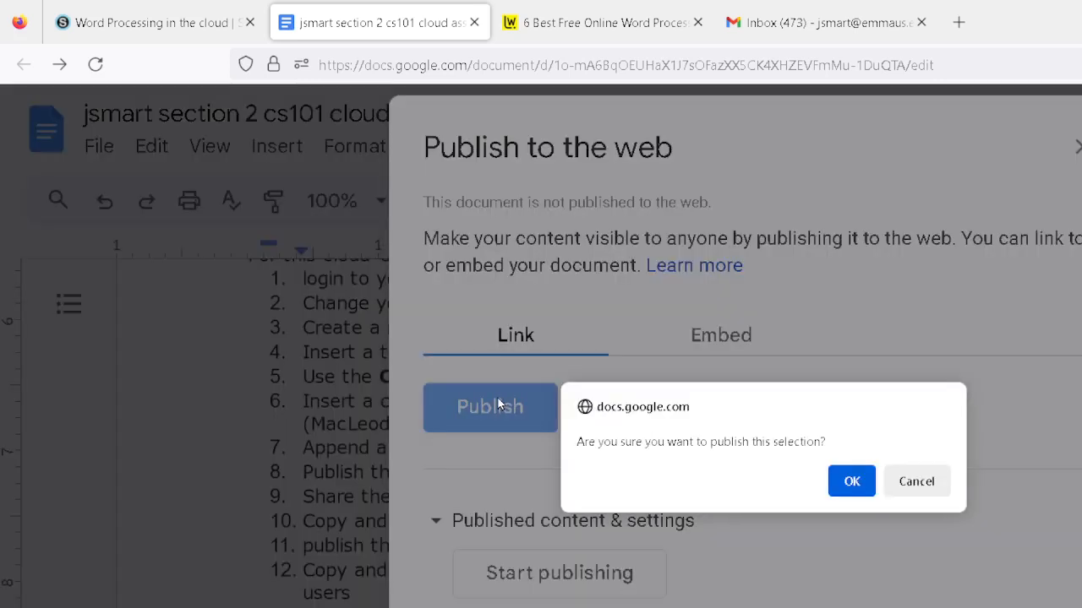
pyautogui.click(853, 482)
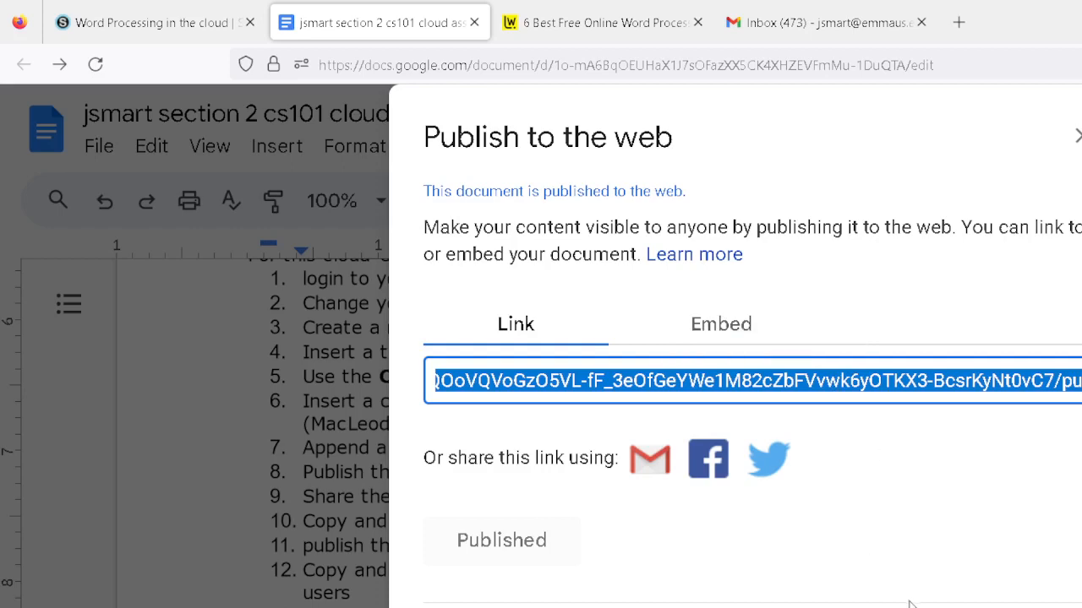
# - Copy the published document's web link and close the publishing dialog
pyautogui.hotkey('ctrl', '-')
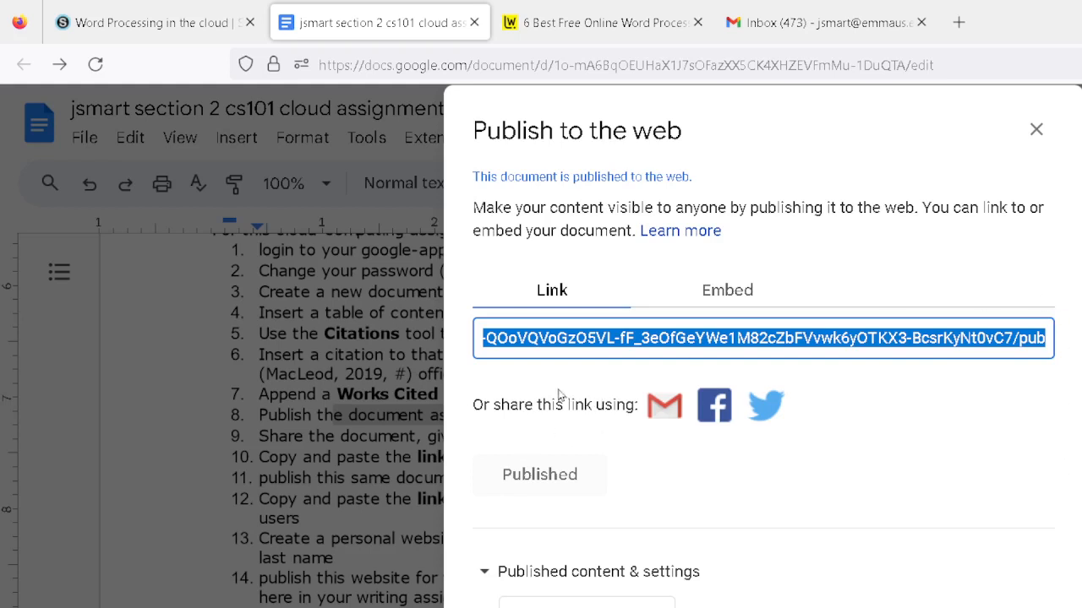
pyautogui.click(561, 345)
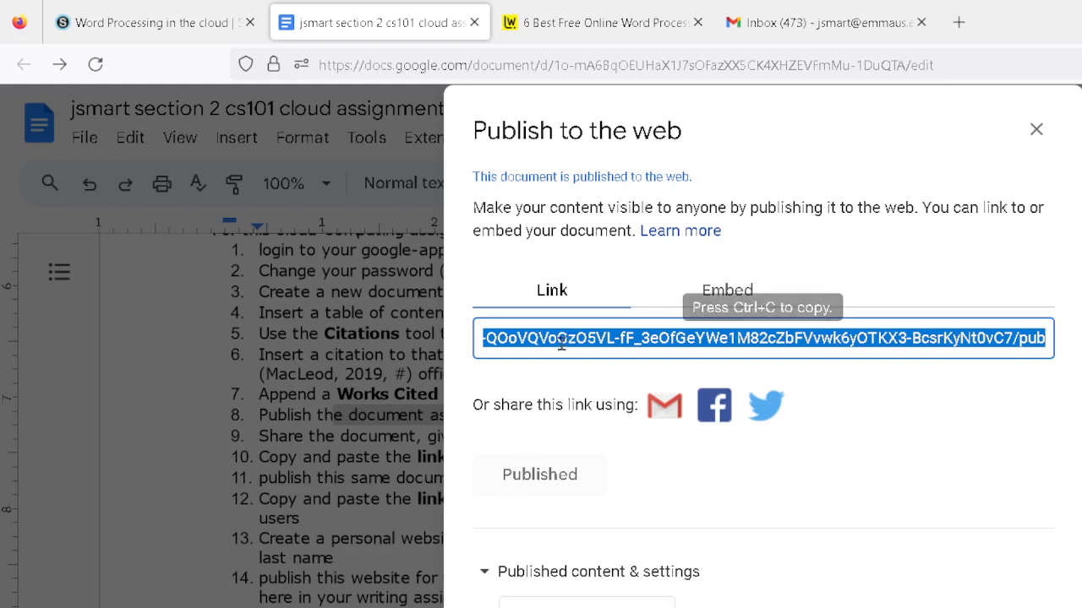
pyautogui.click(1036, 131)
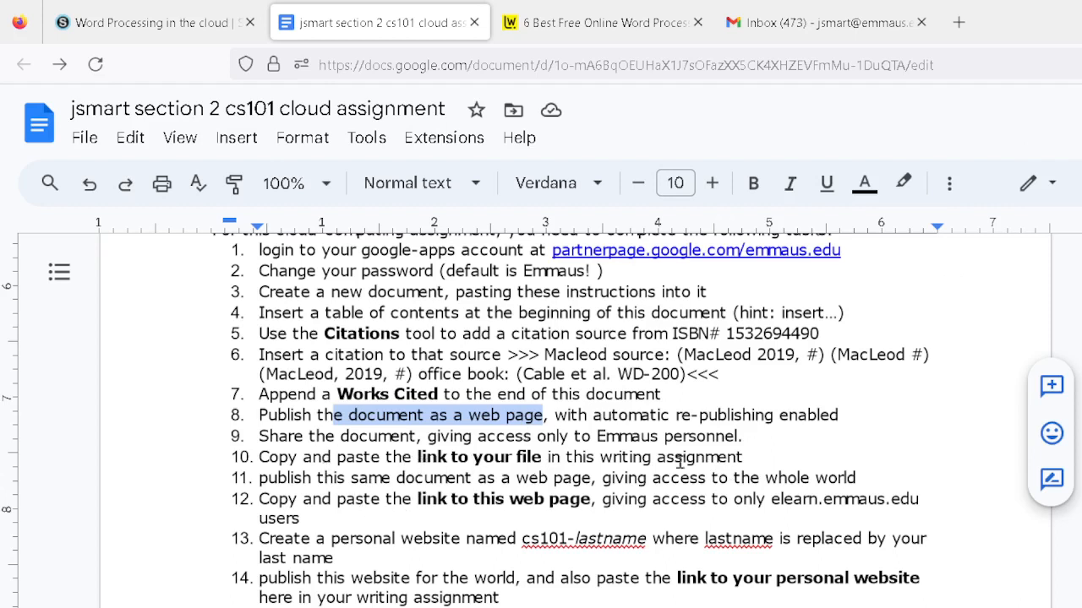
# - Enlarge the words "document as a web page" in task 8 to font size 15 and make them bold
pyautogui.click(447, 413)
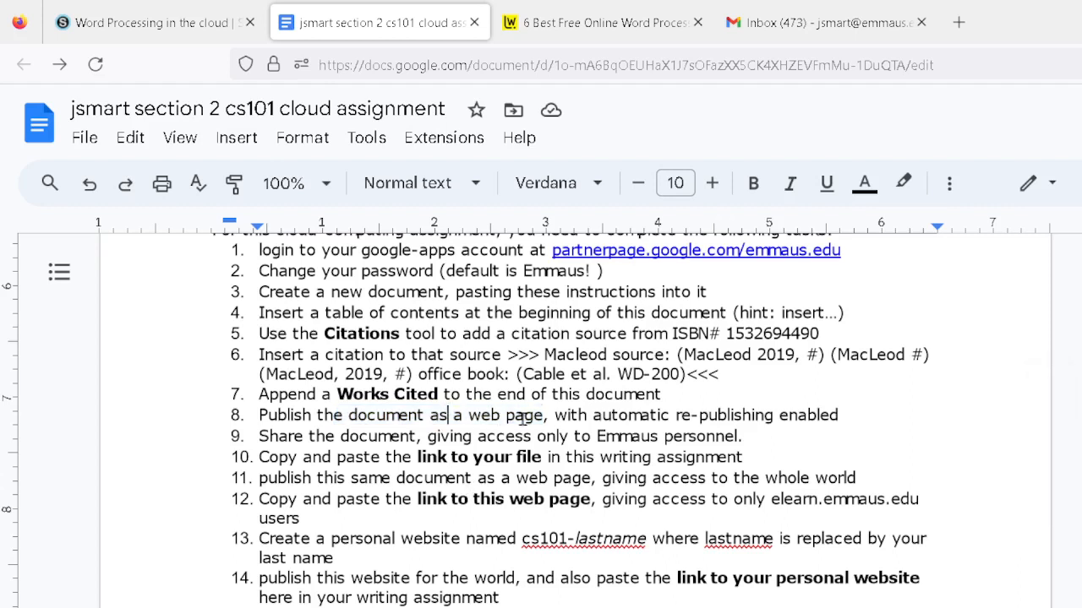
pyautogui.moveTo(545, 414); pyautogui.dragTo(349, 419)
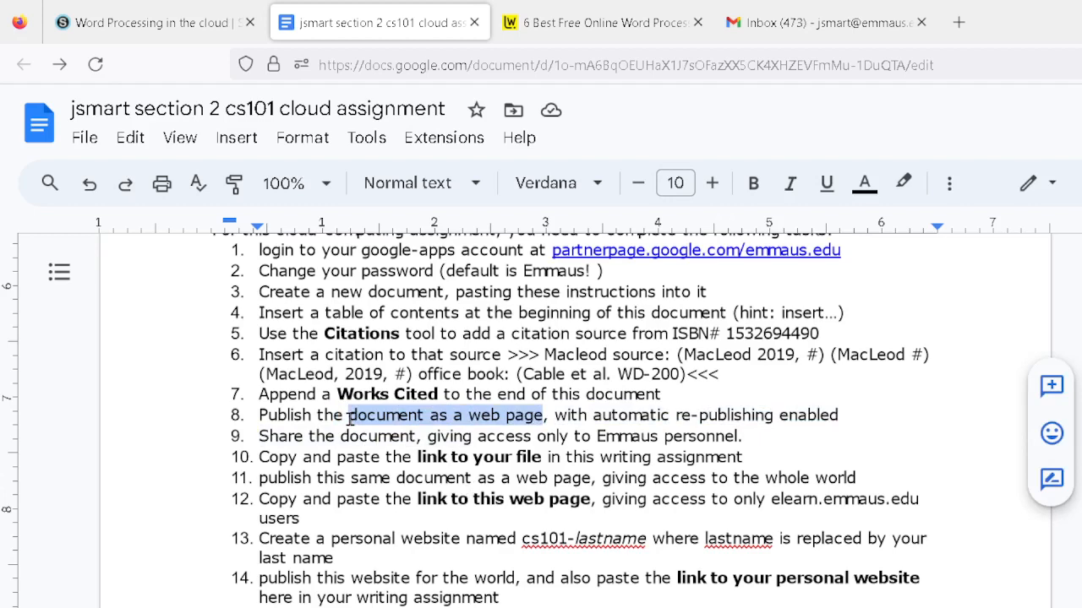
pyautogui.hotkey('ctrl', 'shift', '.')
pyautogui.hotkey('ctrl', 'shift', '.')
pyautogui.hotkey('ctrl', 'shift', '.')
pyautogui.hotkey('ctrl', 'shift', '.')
pyautogui.hotkey('ctrl', 'shift', '.')
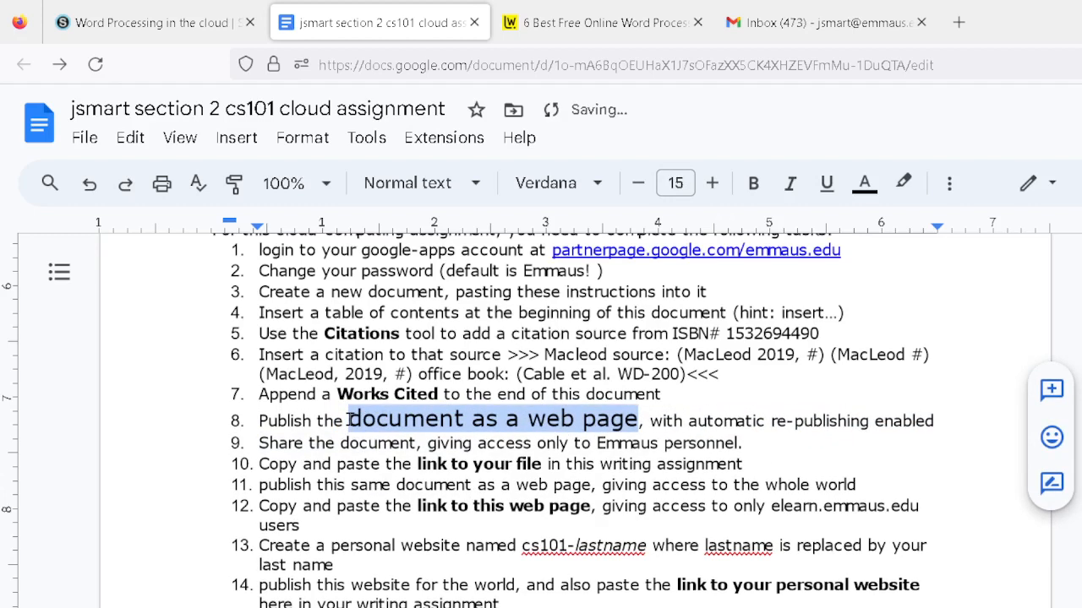
pyautogui.hotkey('ctrl', 'b')
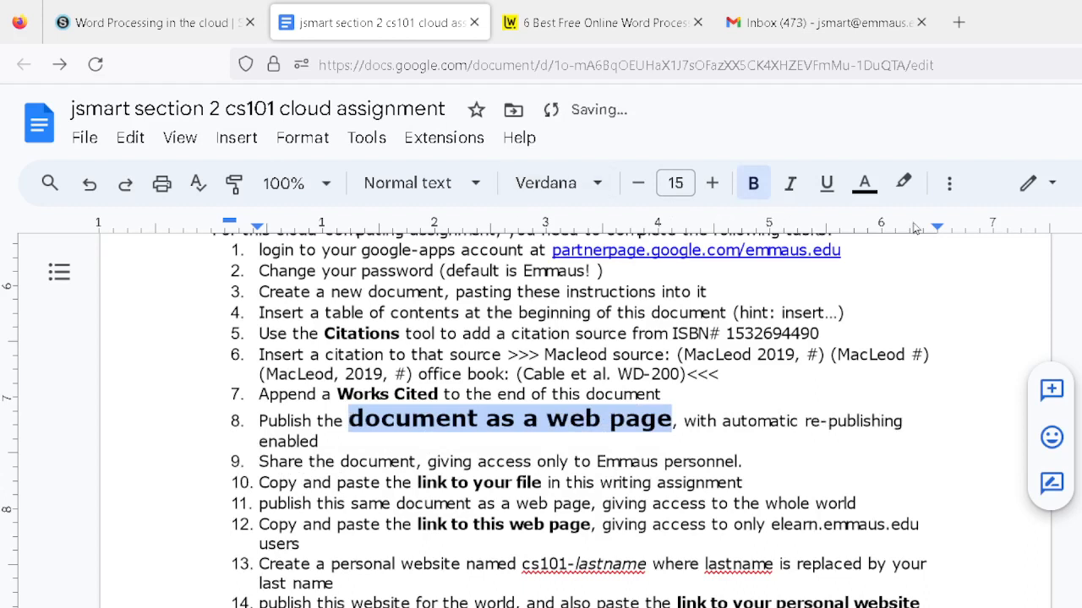
# - Turn "document as a web page" in task 8 into a hyperlink to the copied published-document address
pyautogui.click(950, 184)
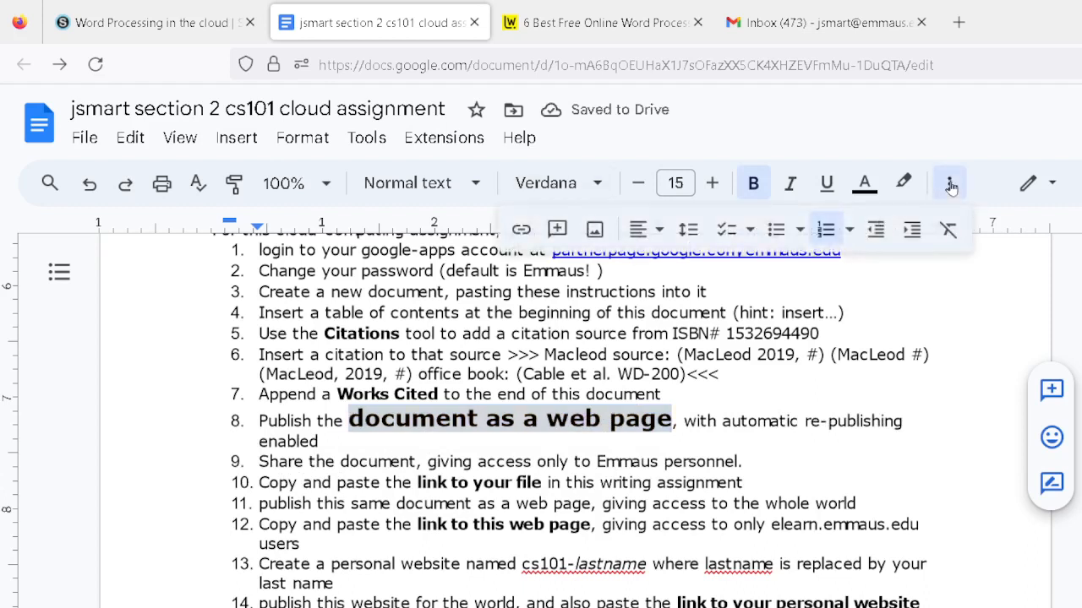
pyautogui.click(522, 230)
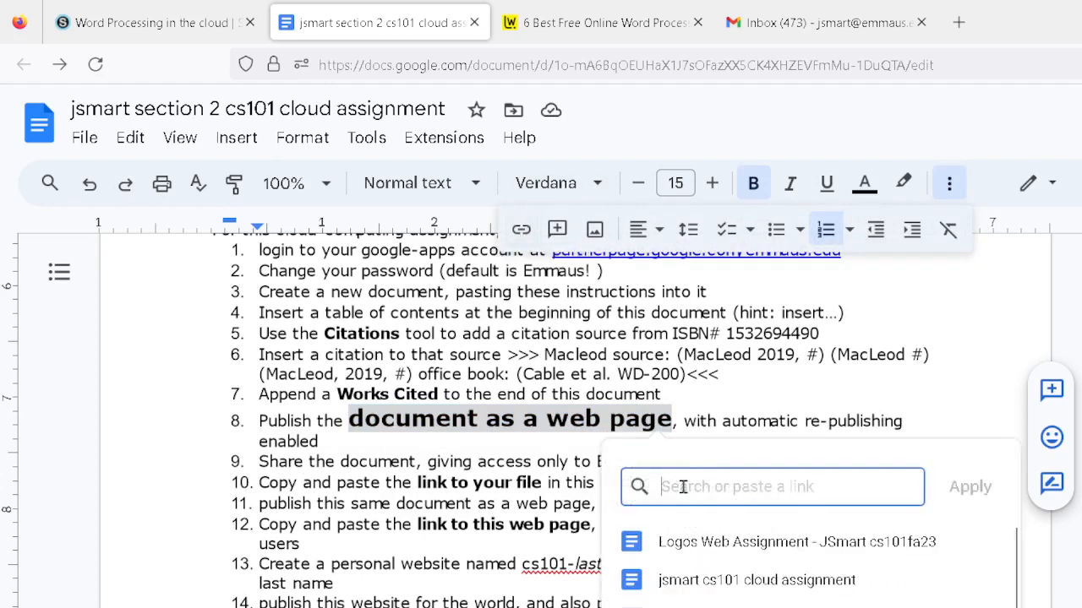
pyautogui.hotkey('ctrl', 'v')
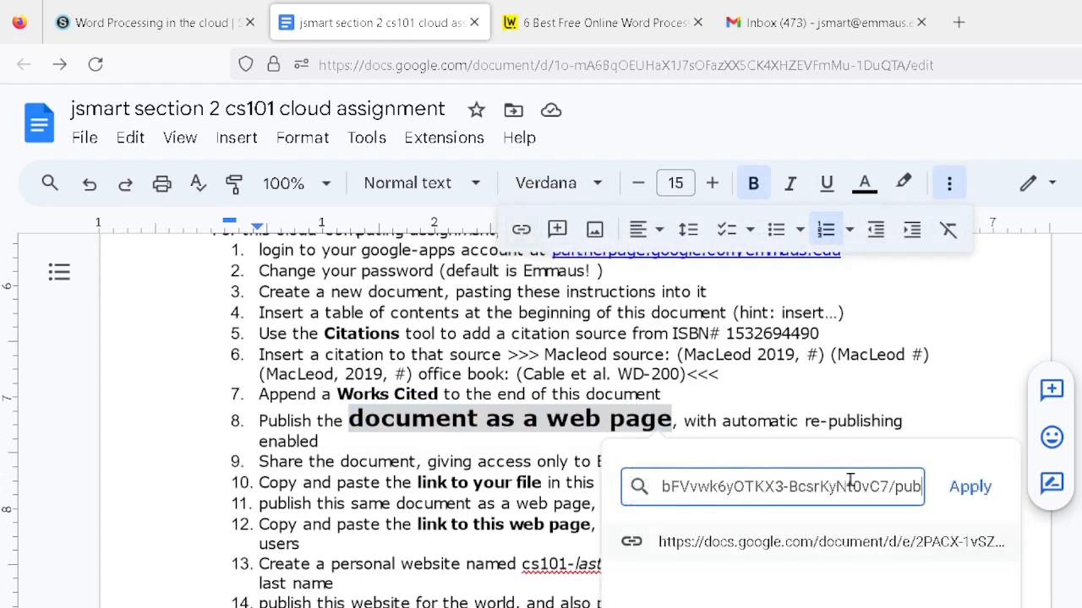
pyautogui.click(970, 486)
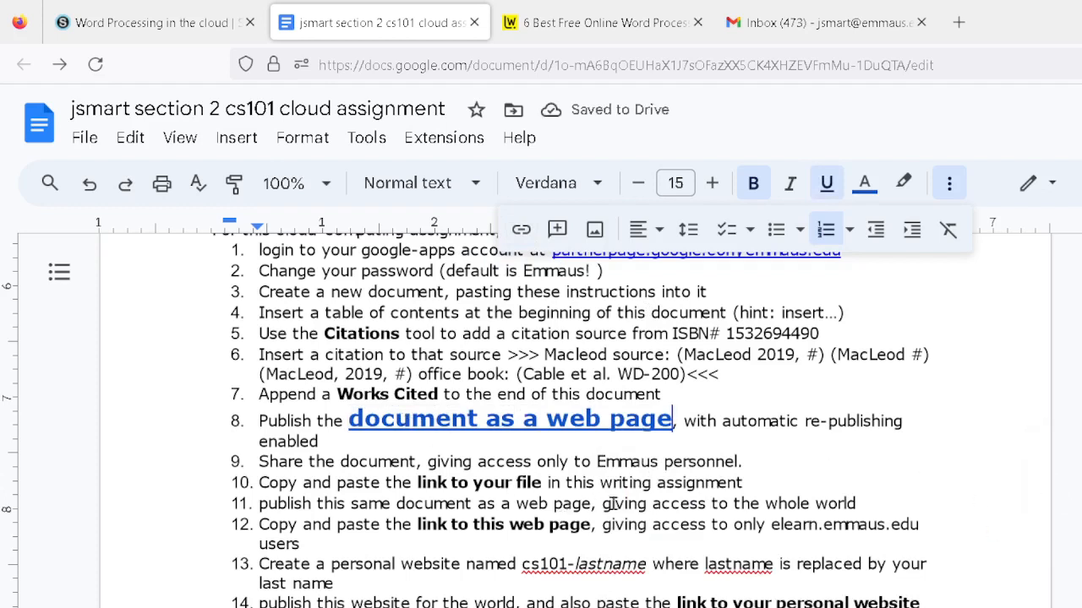
# - Open the published web page from the new link in task 8 and check it at a larger zoom
pyautogui.click(523, 419)
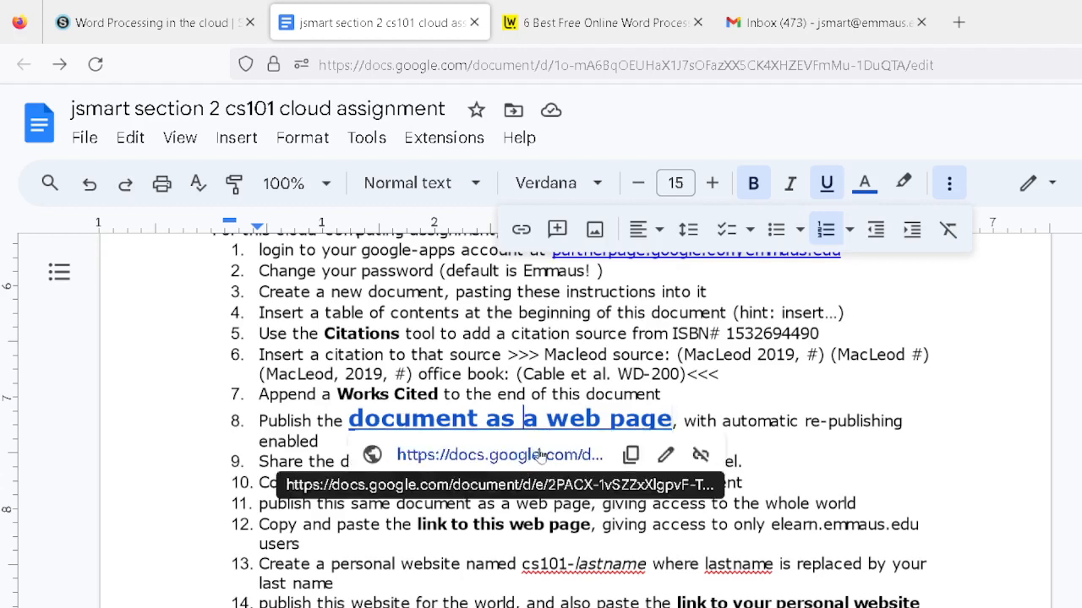
pyautogui.click(526, 458)
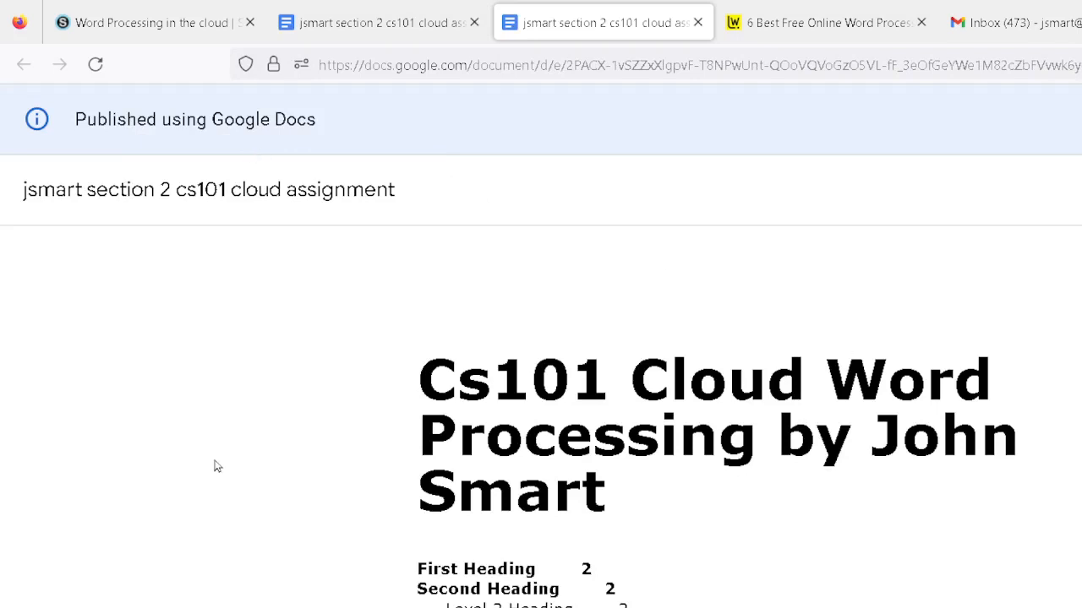
pyautogui.hotkey('ctrl', '+')
pyautogui.hotkey('ctrl', '+')
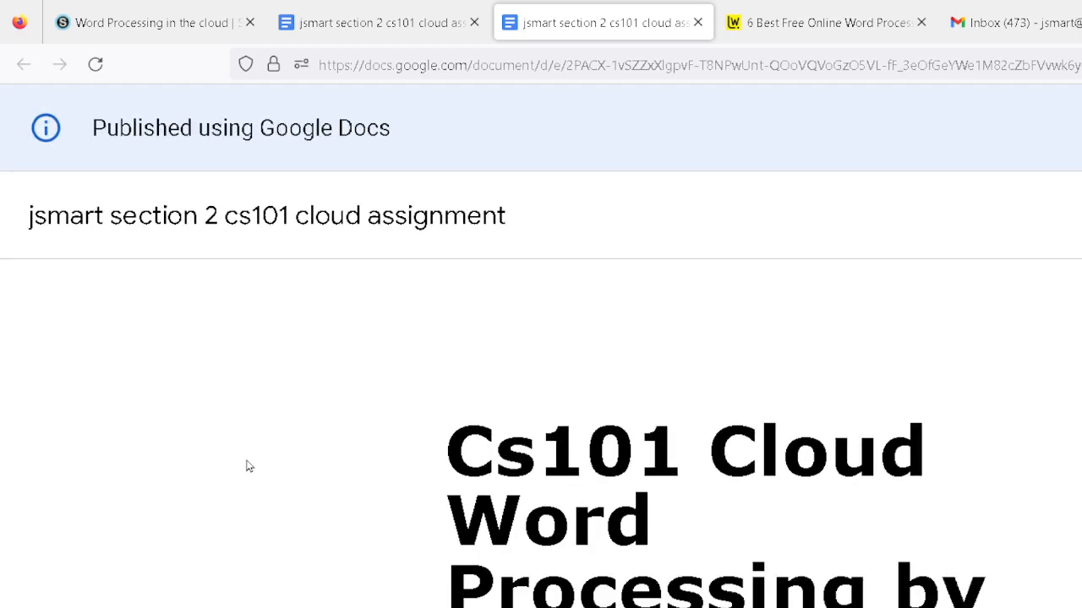
# - Read through the published web page, examining its contents list and numbered tasks at several zoom levels
pyautogui.scroll(-5, 249, 466)
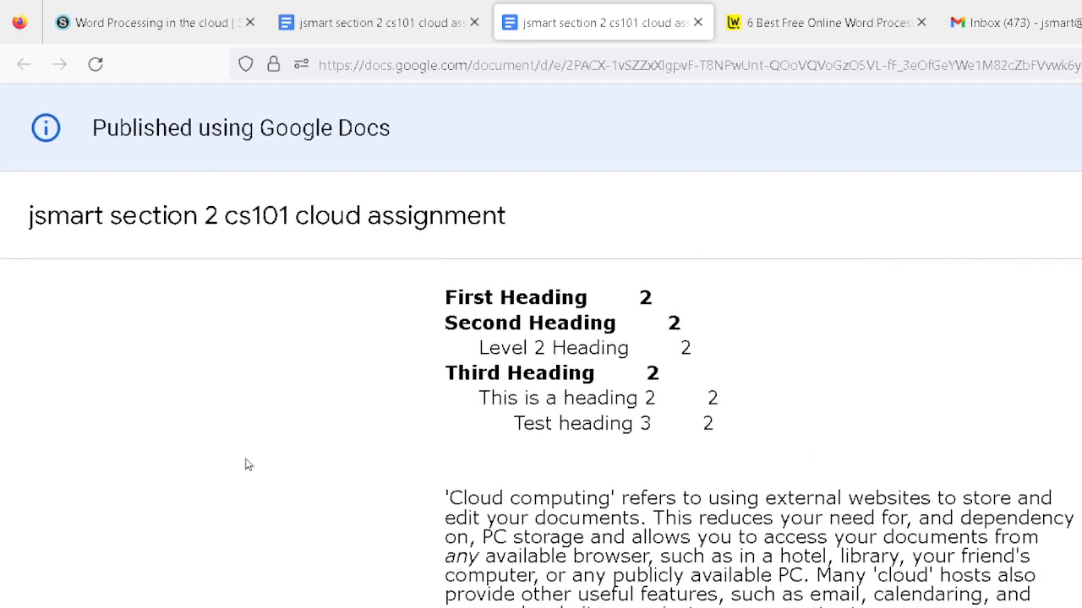
pyautogui.hotkey('ctrl', '+')
pyautogui.hotkey('ctrl', '+')
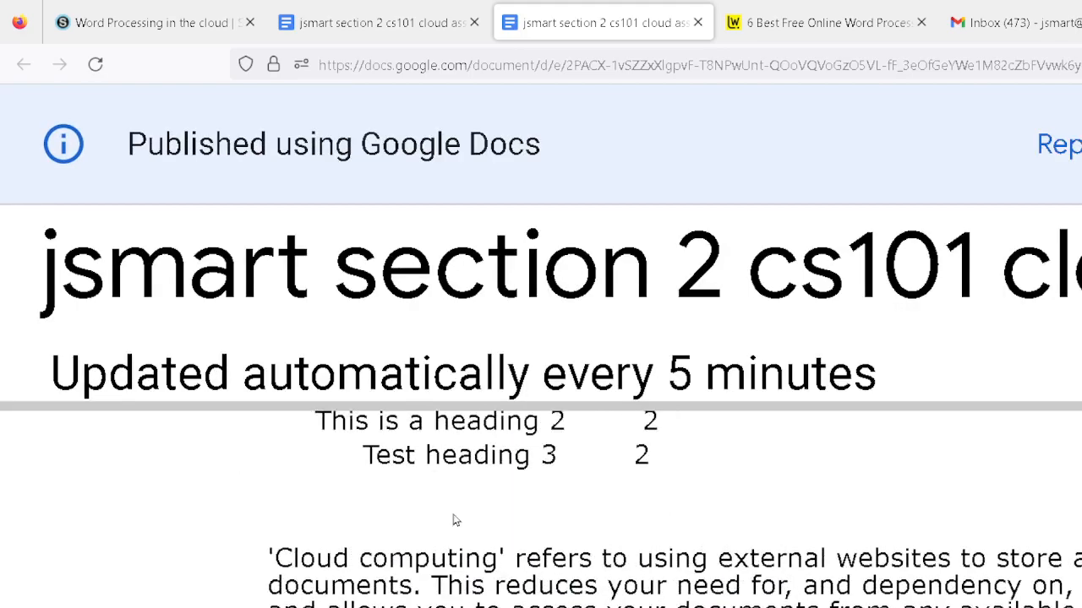
pyautogui.scroll(-3, 454, 519)
pyautogui.hotkey('ctrl', '-')
pyautogui.hotkey('ctrl', '-')
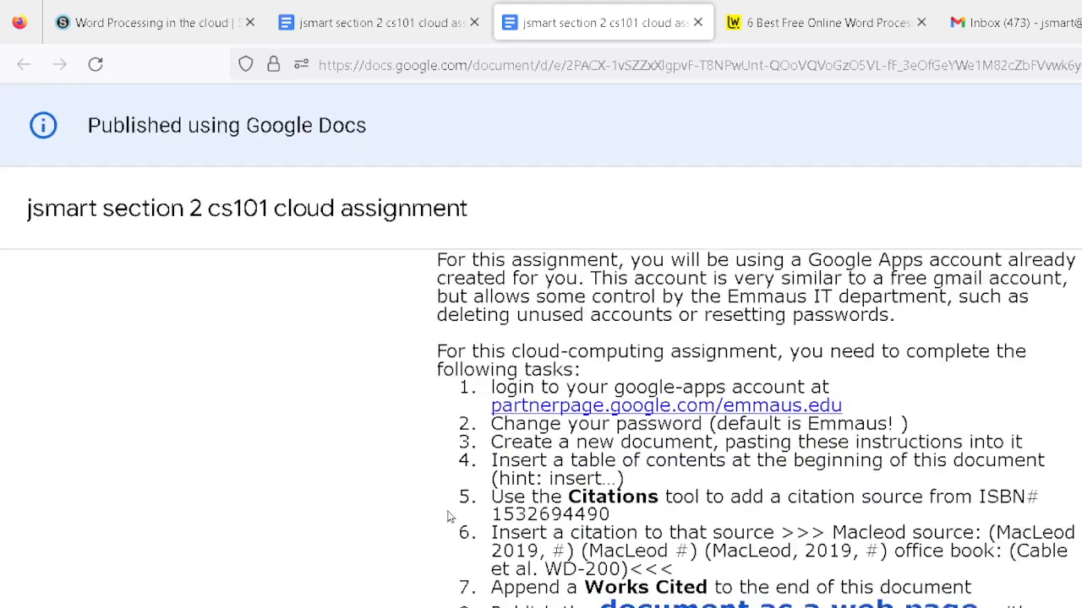
pyautogui.hotkey('ctrl', '+')
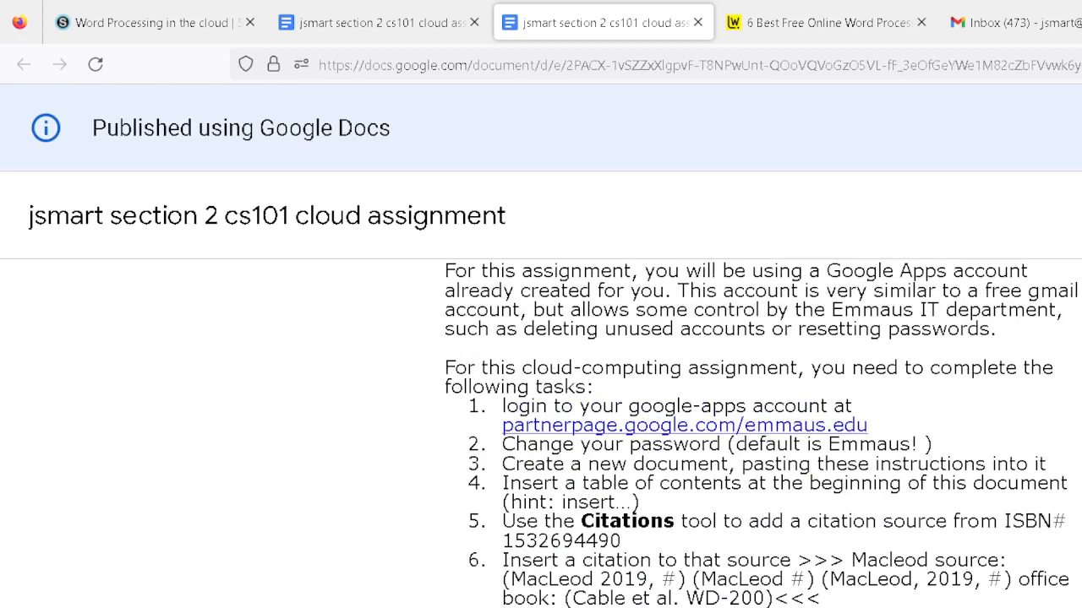
pyautogui.hotkey('ctrl', '+')
pyautogui.hotkey('ctrl', '+')
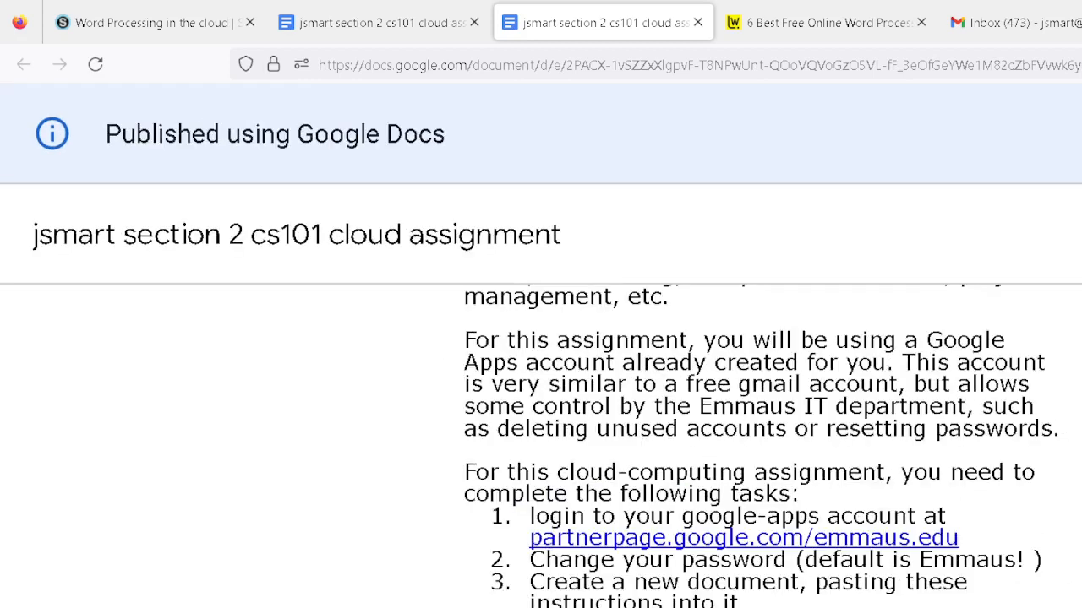
pyautogui.hotkey('ctrl', '-')
pyautogui.hotkey('ctrl', '-')
pyautogui.hotkey('ctrl', '+')
pyautogui.hotkey('ctrl', '+')
pyautogui.hotkey('ctrl', '-')
pyautogui.hotkey('ctrl', '-')
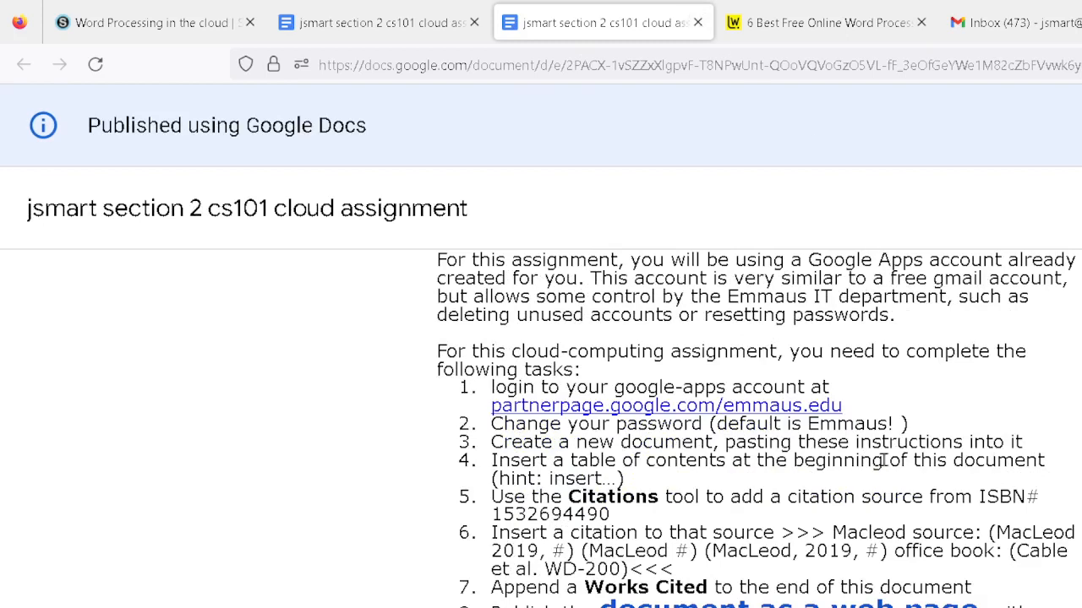
pyautogui.scroll(5, 893, 454)
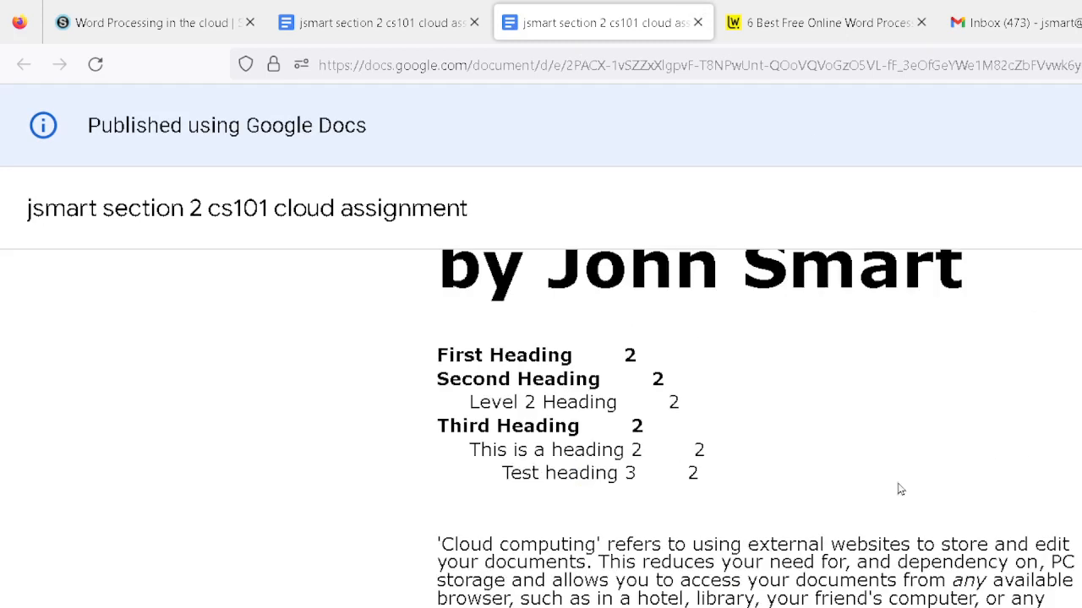
pyautogui.moveTo(731, 583); pyautogui.dragTo(799, 593)
pyautogui.click(755, 605)
# - Visit navigator.emmaus.edu in a new tab and open the Fall 2023 folder from its class schedule page
pyautogui.hotkey('ctrl', 't')
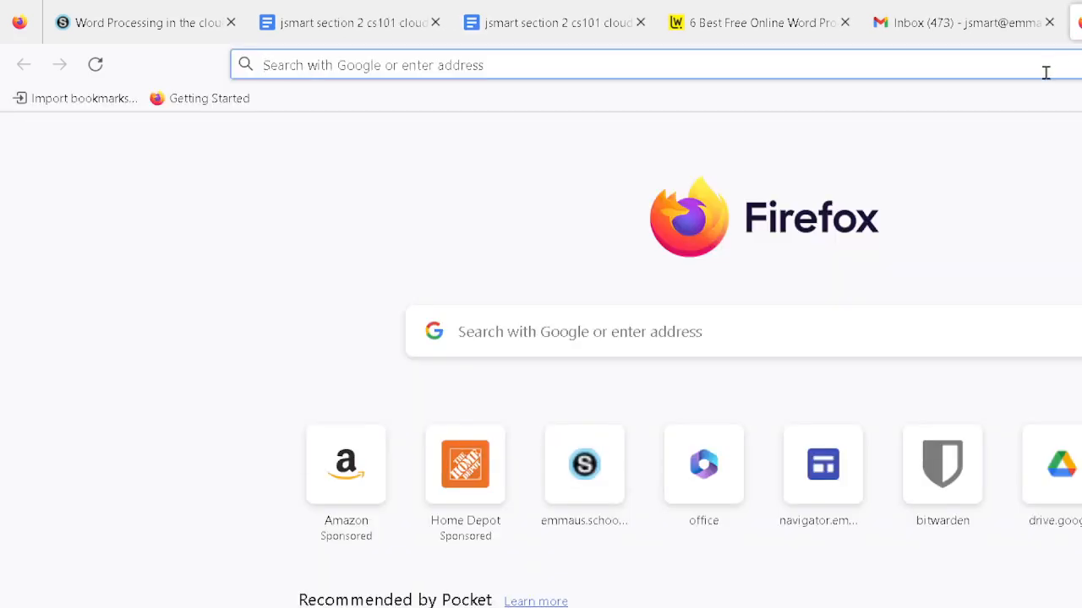
pyautogui.write('w')
pyautogui.press('BackSpace')
pyautogui.press('BackSpace')
pyautogui.write('navigator.emmaus.edu/')
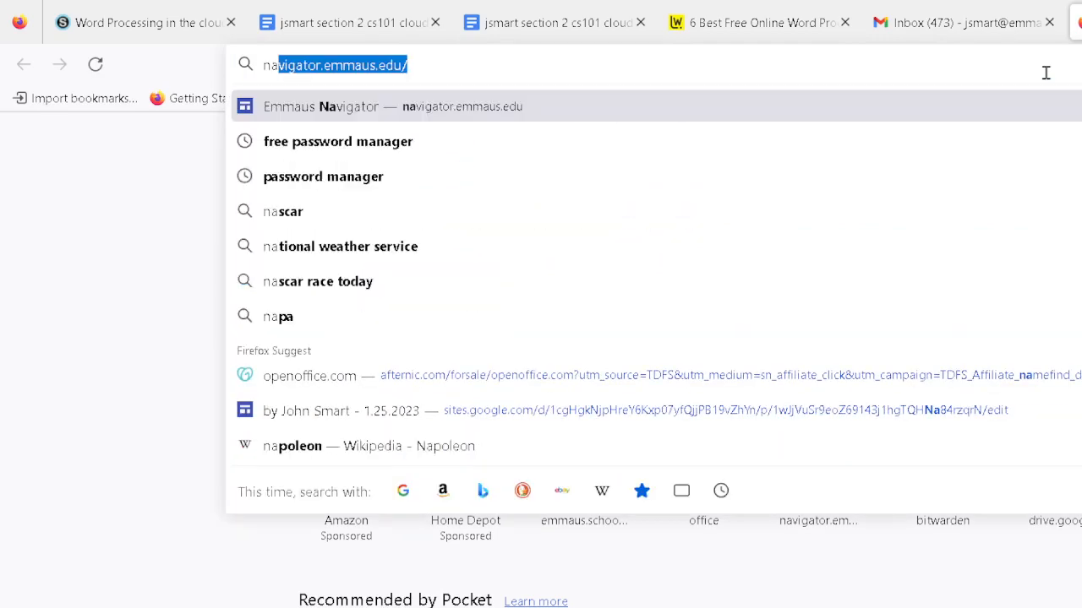
pyautogui.press('Return')
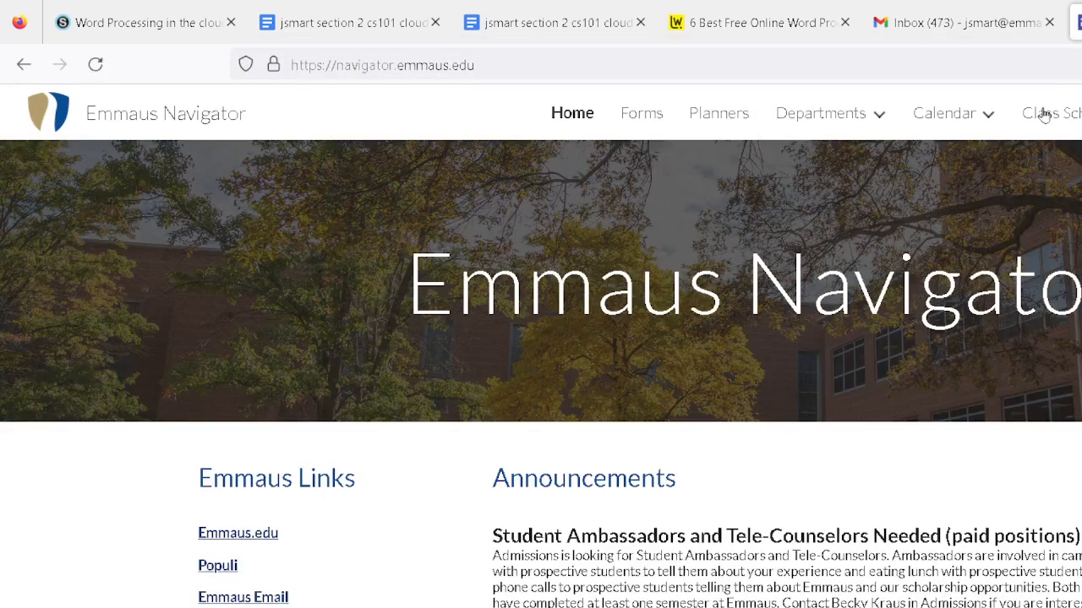
pyautogui.click(1040, 113)
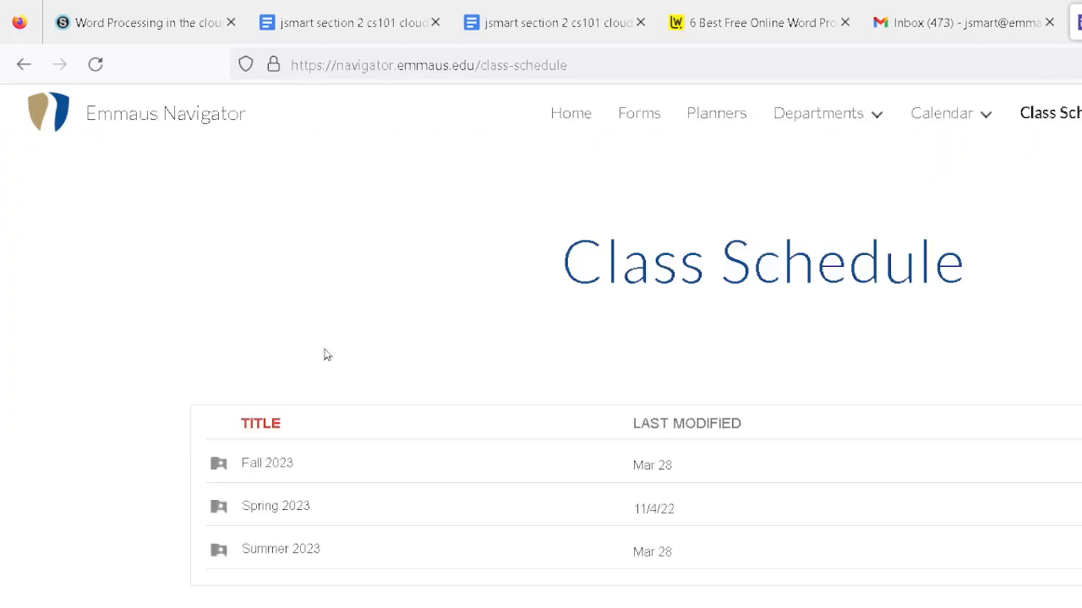
pyautogui.click(283, 471)
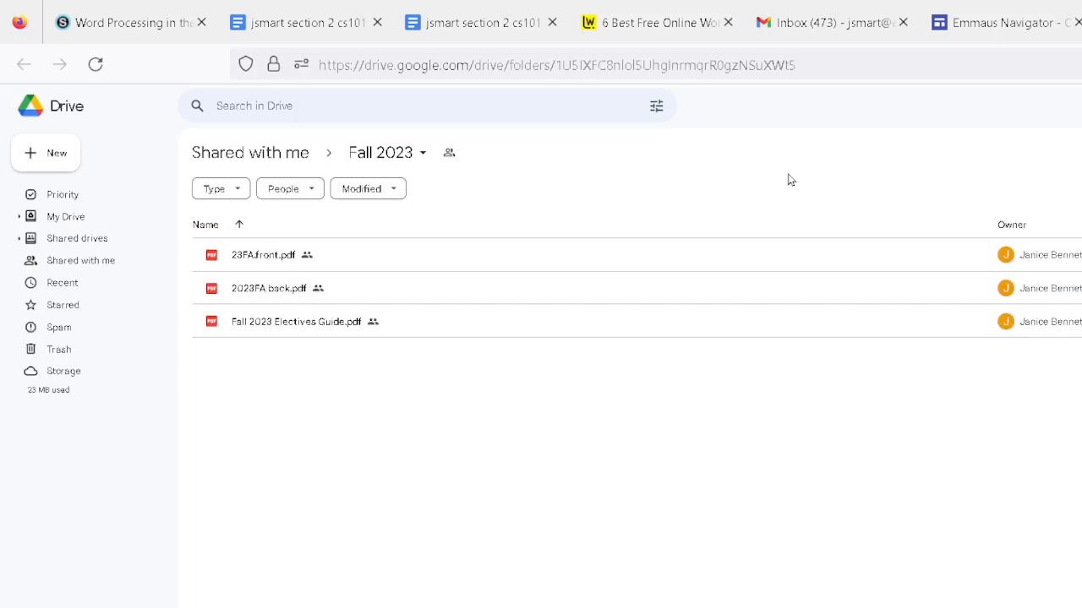
# - Examine the web address of the Fall 2023 Drive folder and close the folder
pyautogui.moveTo(356, 65); pyautogui.dragTo(815, 48)
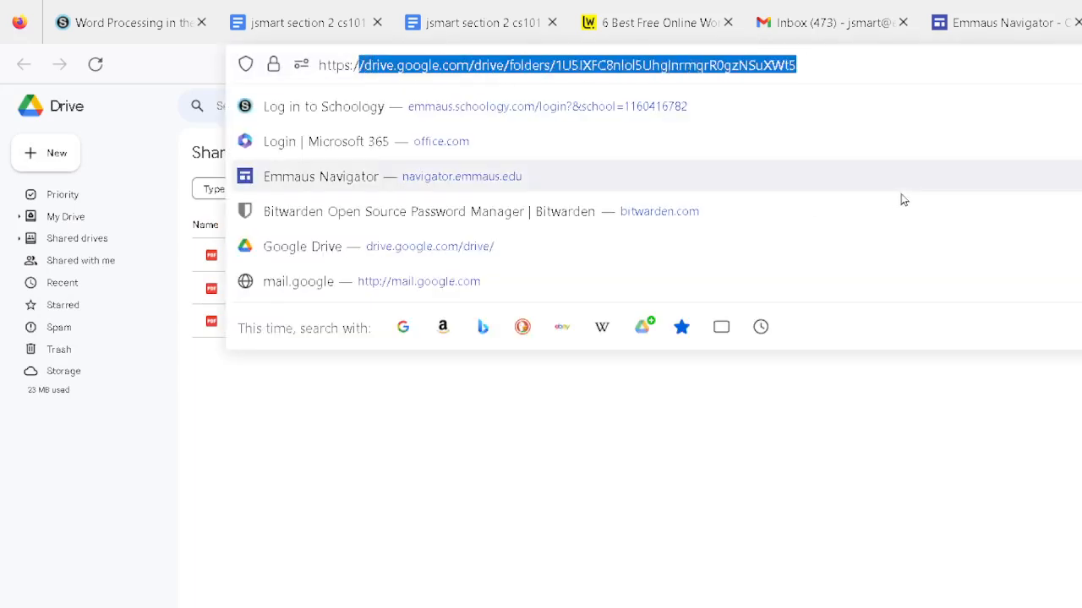
pyautogui.click(415, 67)
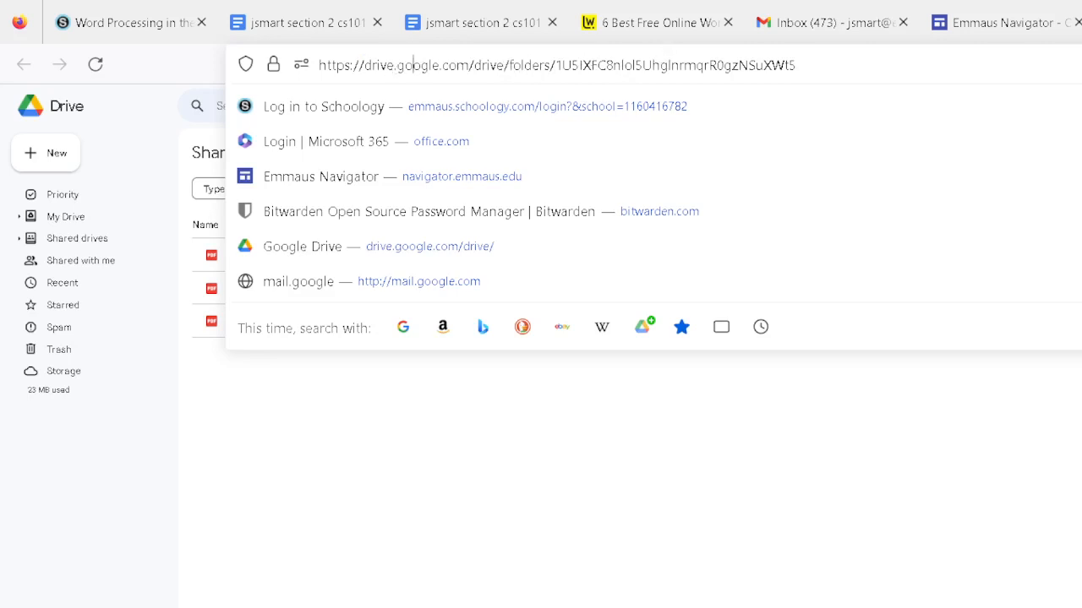
pyautogui.hotkey('ctrl', 'w')
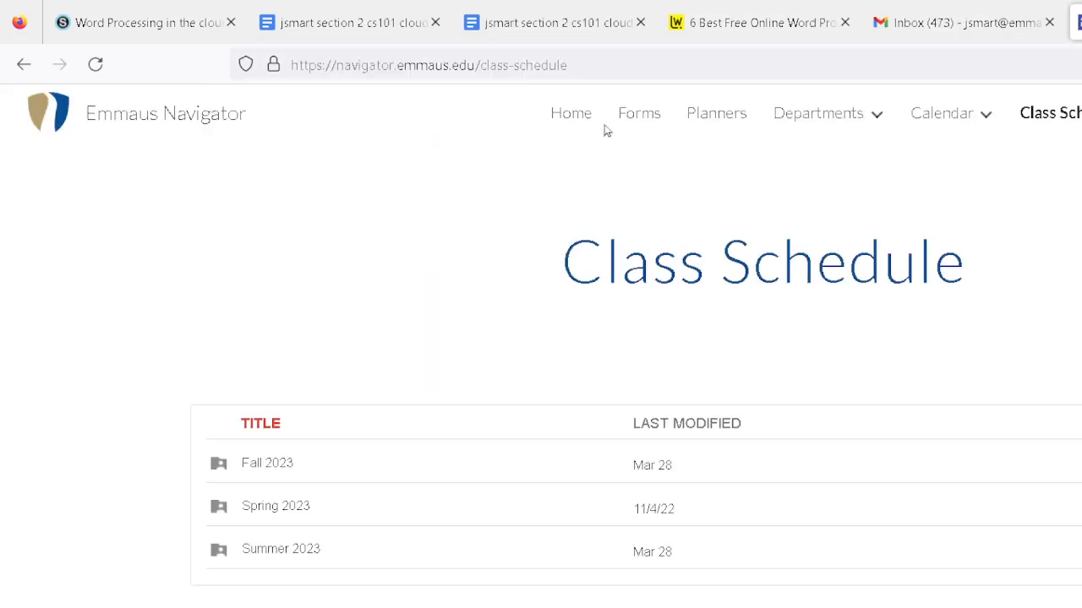
# - Close the published web page and return to the assignment document, placing the cursor at the end of task 9
pyautogui.click(554, 36)
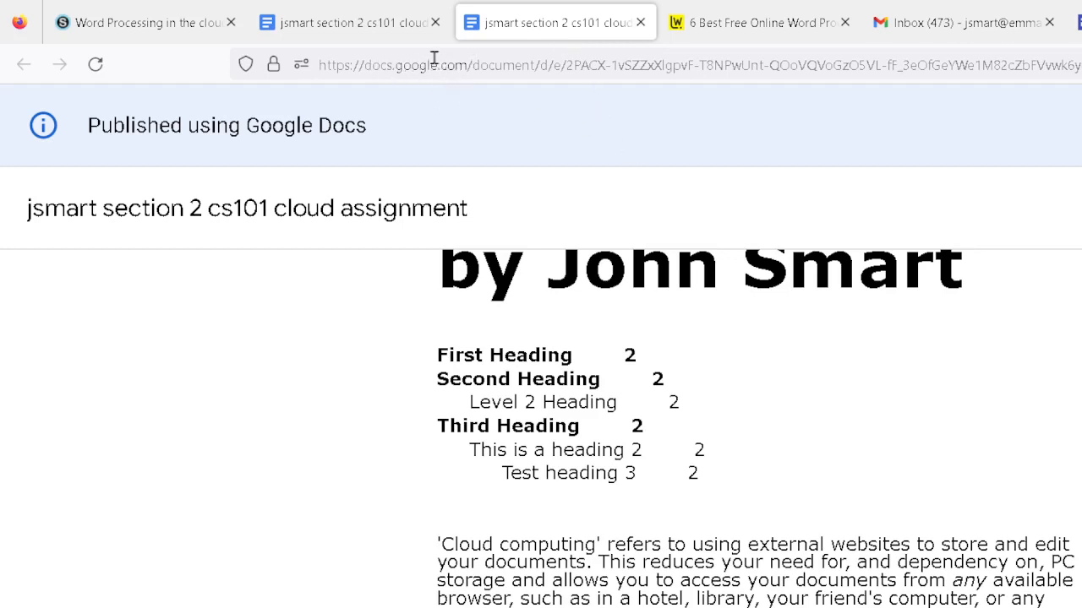
pyautogui.click(644, 25)
pyautogui.click(372, 23)
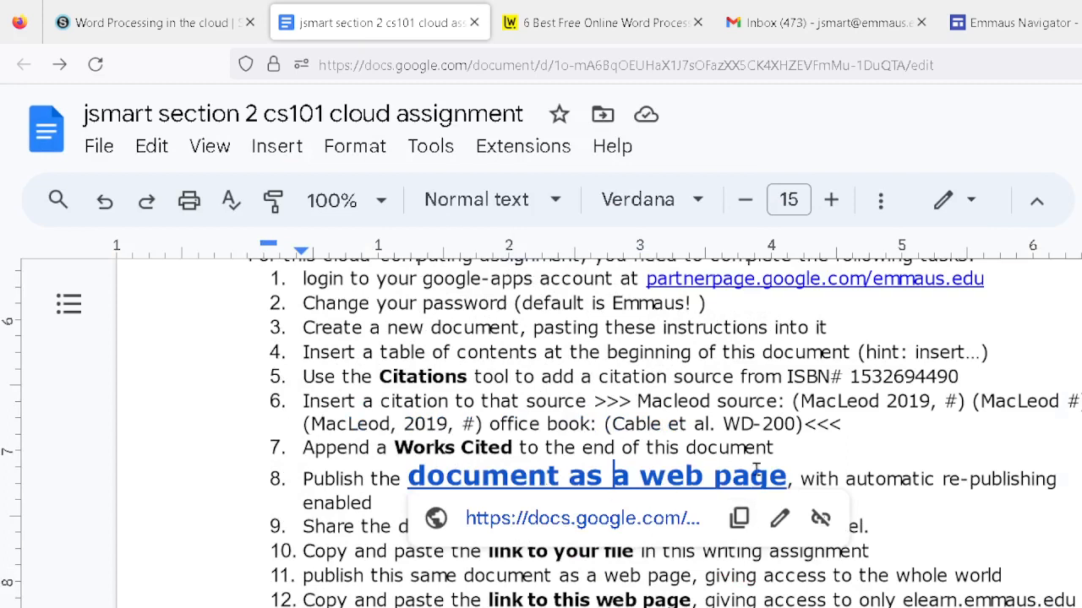
pyautogui.click(950, 519)
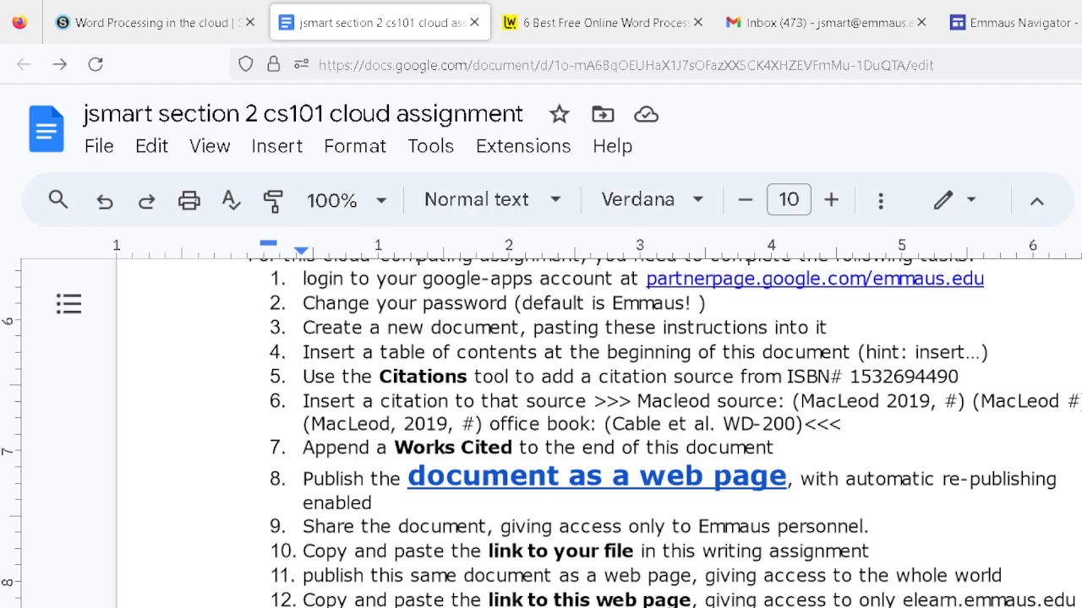
# - Open the document's settings for sharing with others and set general access to Anyone with the link
pyautogui.click(93, 146)
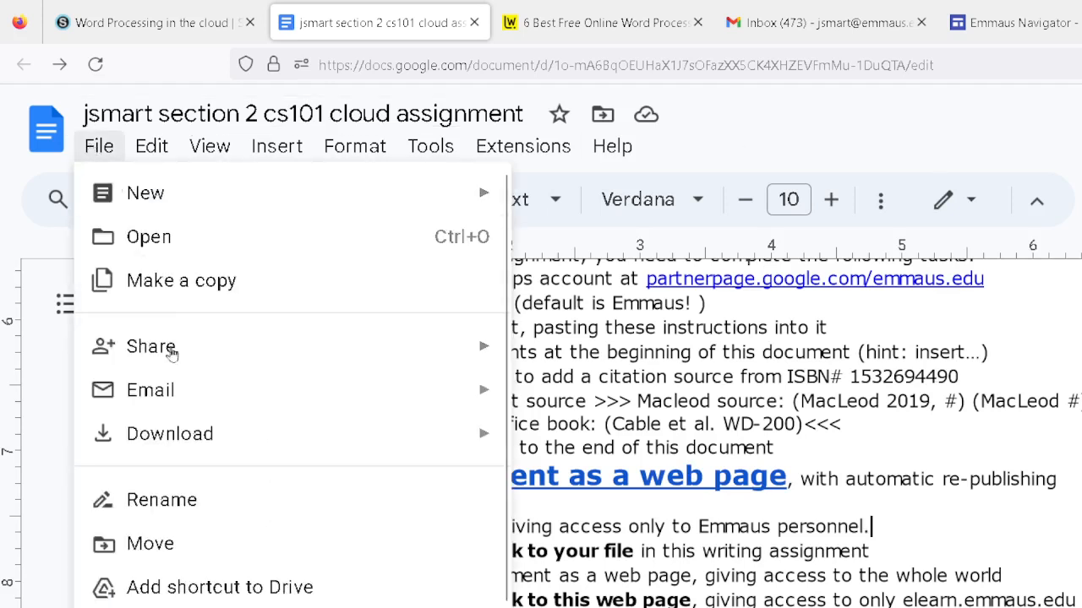
pyautogui.moveTo(203, 355)
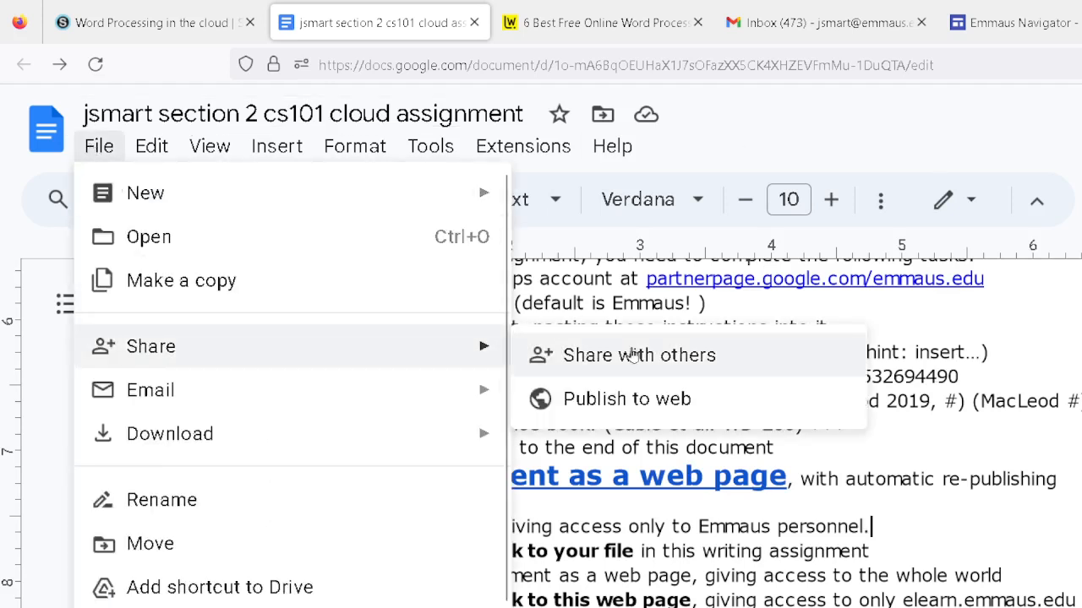
pyautogui.click(634, 354)
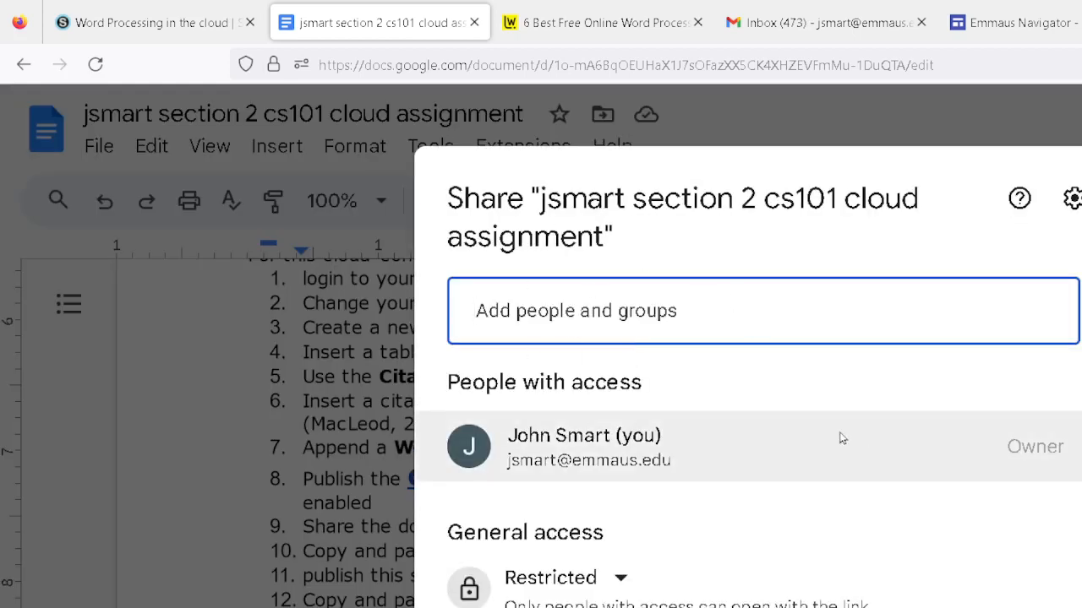
pyautogui.moveTo(837, 445)
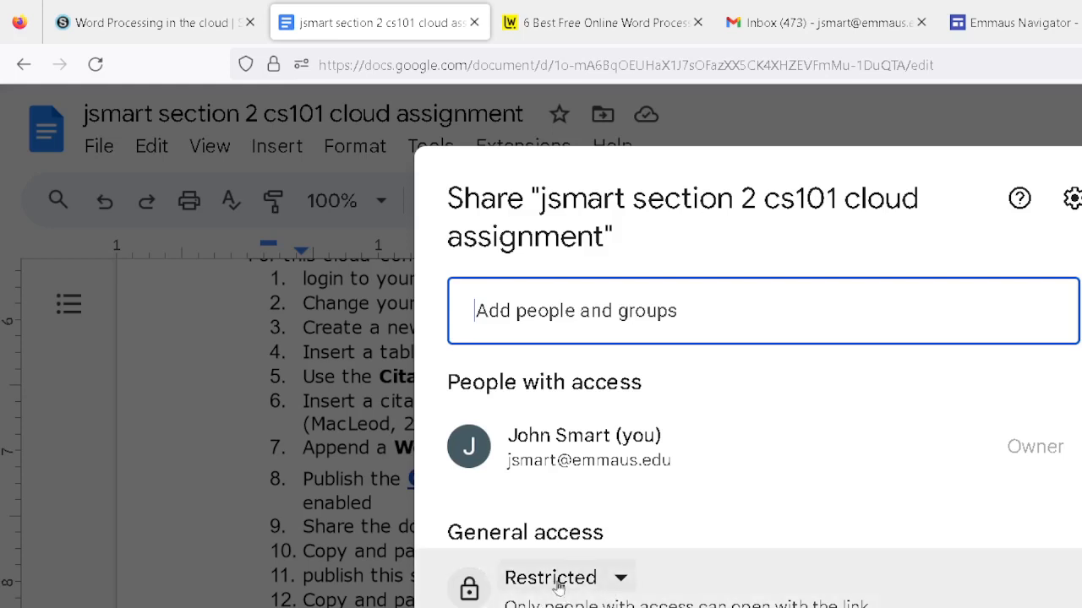
pyautogui.click(614, 591)
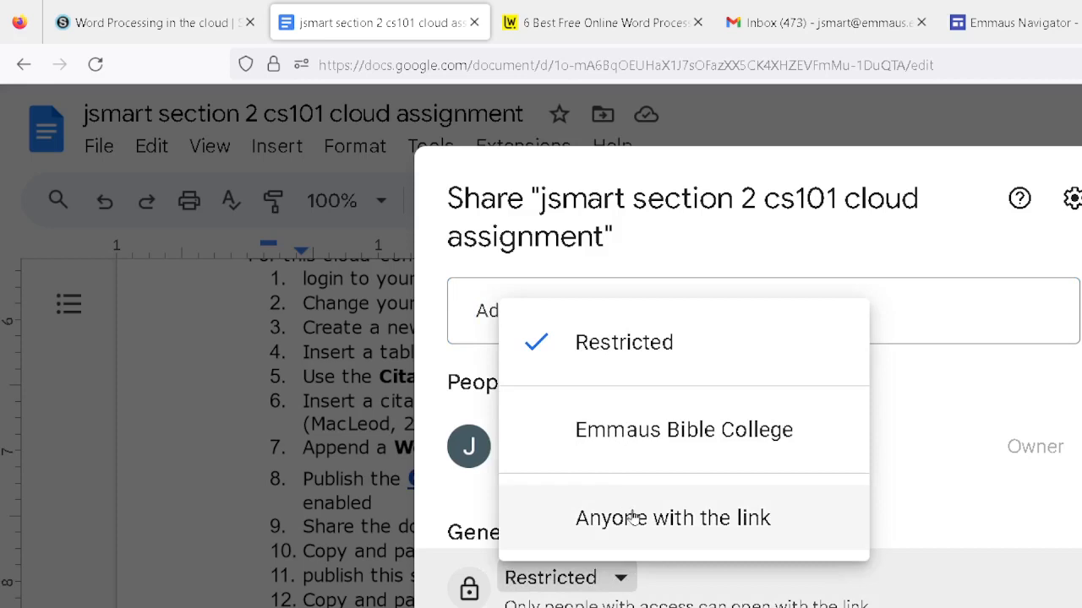
pyautogui.click(634, 516)
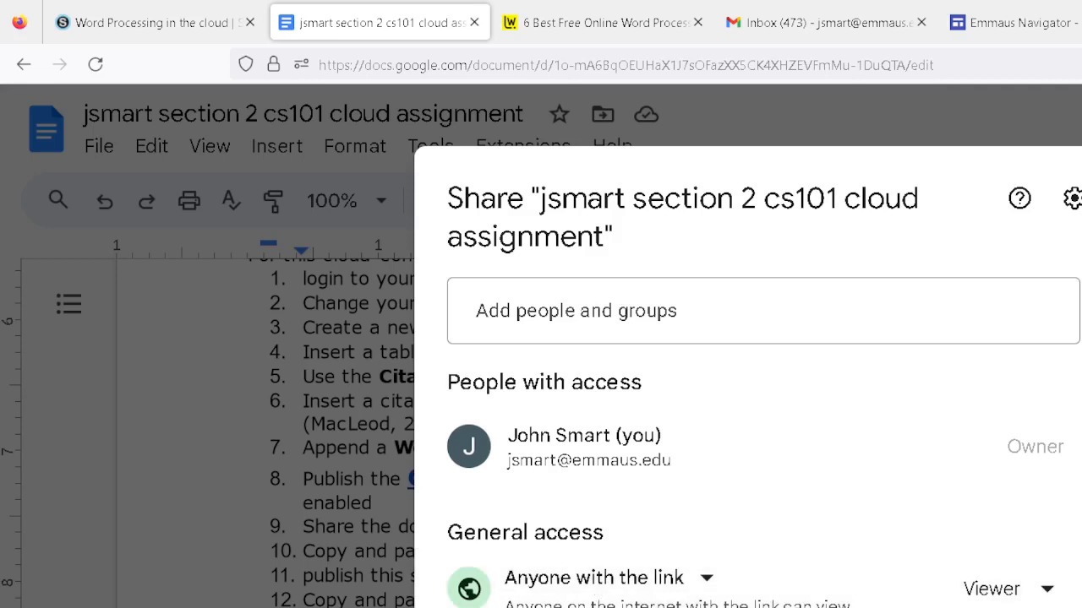
# - Review the link's role and access options, keep Viewer and Anyone with the link, and close the sharing dialog
pyautogui.click(1048, 596)
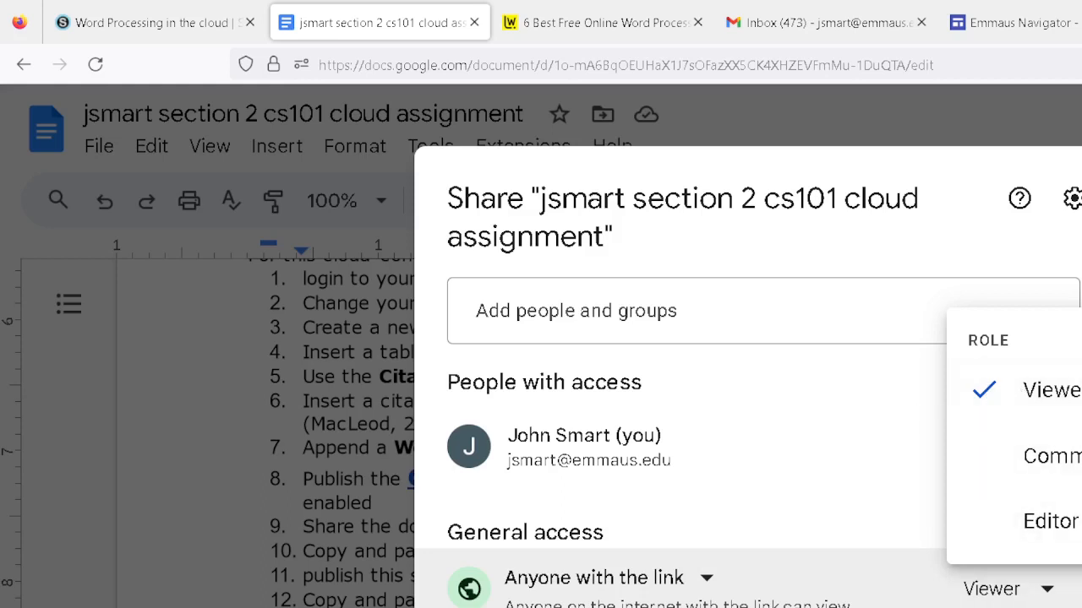
pyautogui.press('Escape')
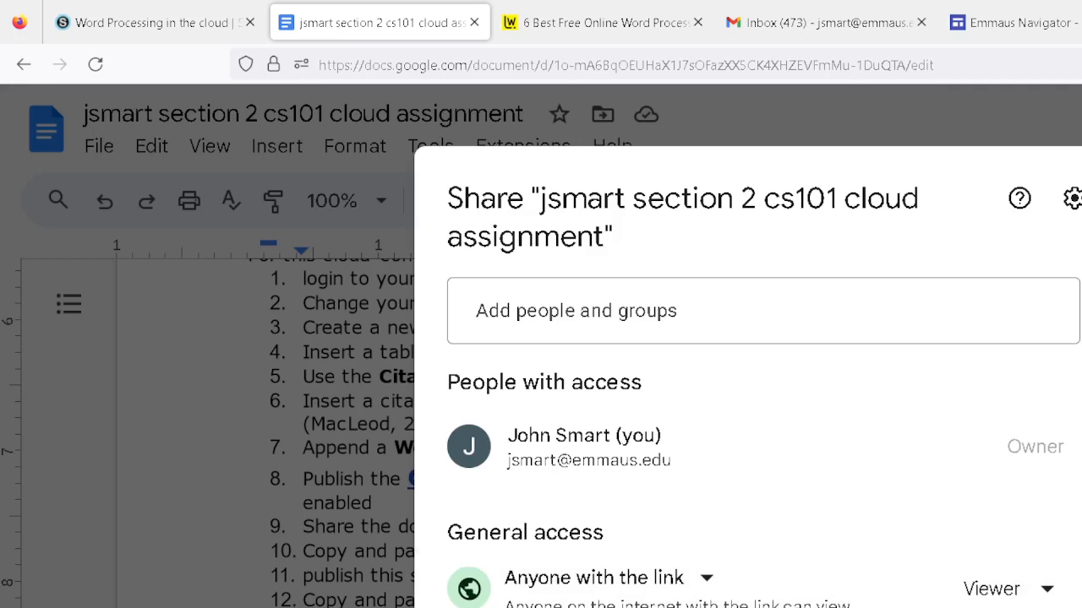
pyautogui.click(545, 583)
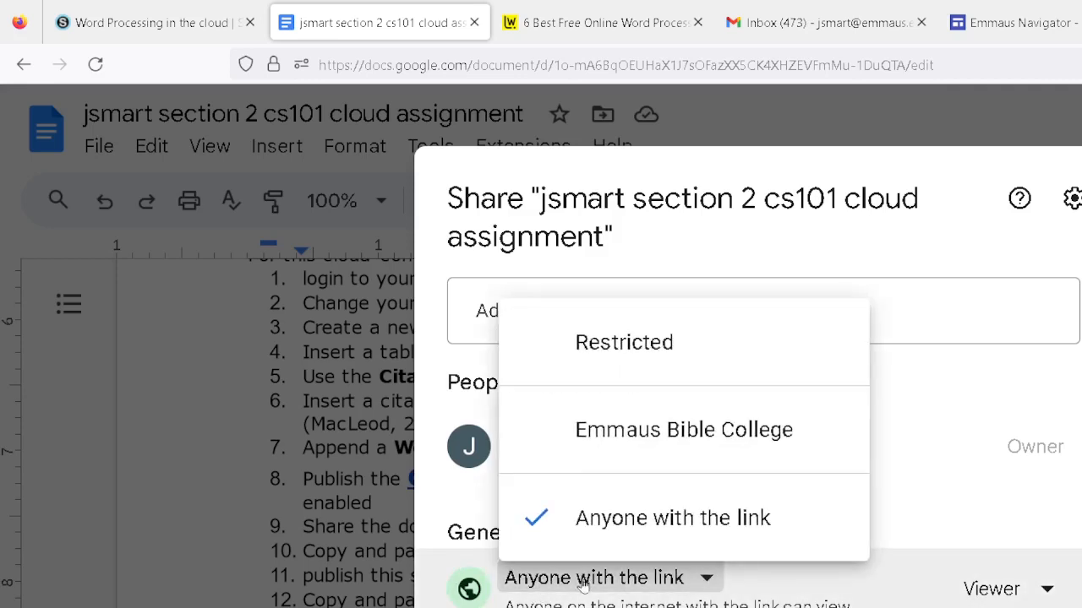
pyautogui.click(627, 522)
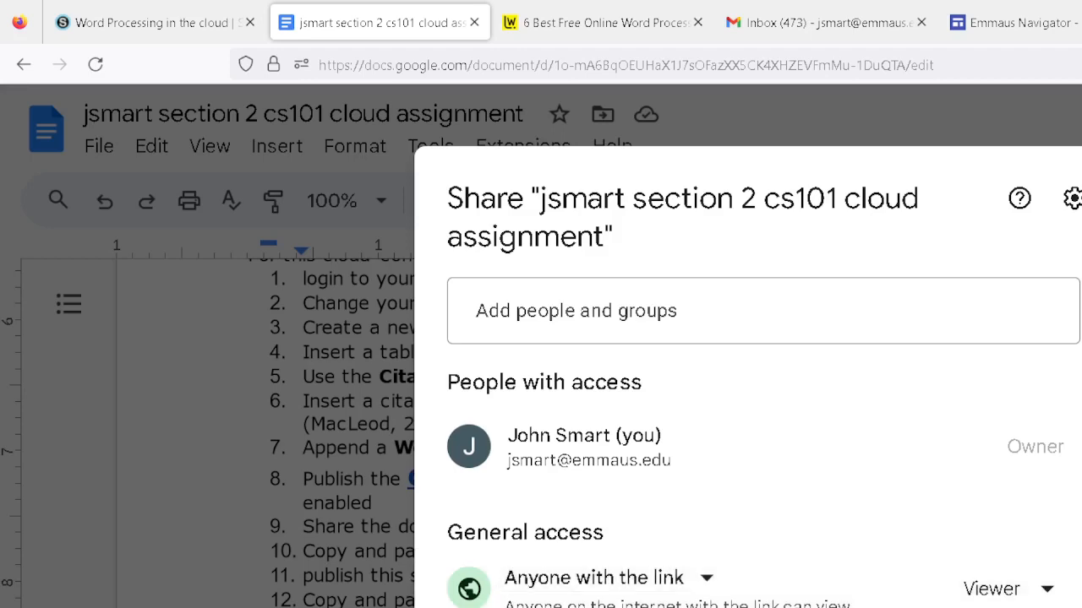
pyautogui.press('Escape')
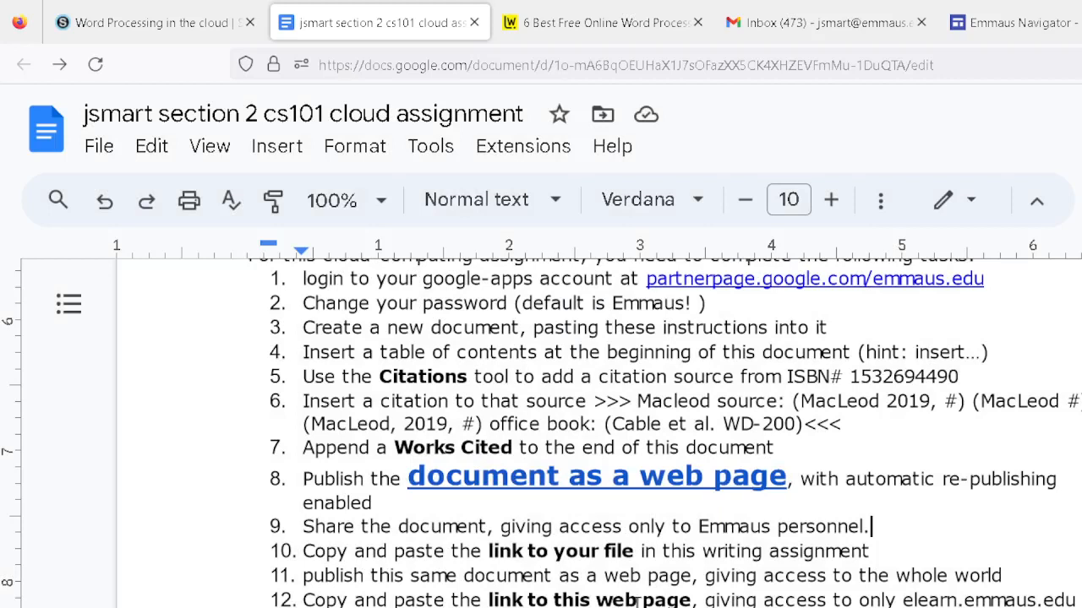
# - Turn the words "link to your file" in task 10 into a hyperlink to the shared document
pyautogui.moveTo(489, 551); pyautogui.dragTo(636, 551)
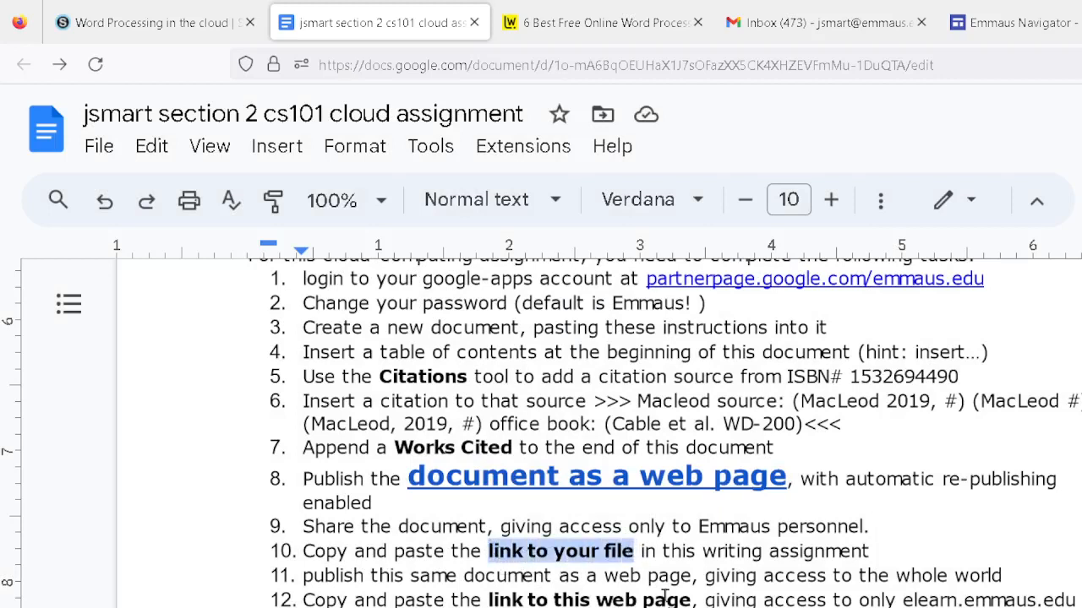
pyautogui.click(878, 203)
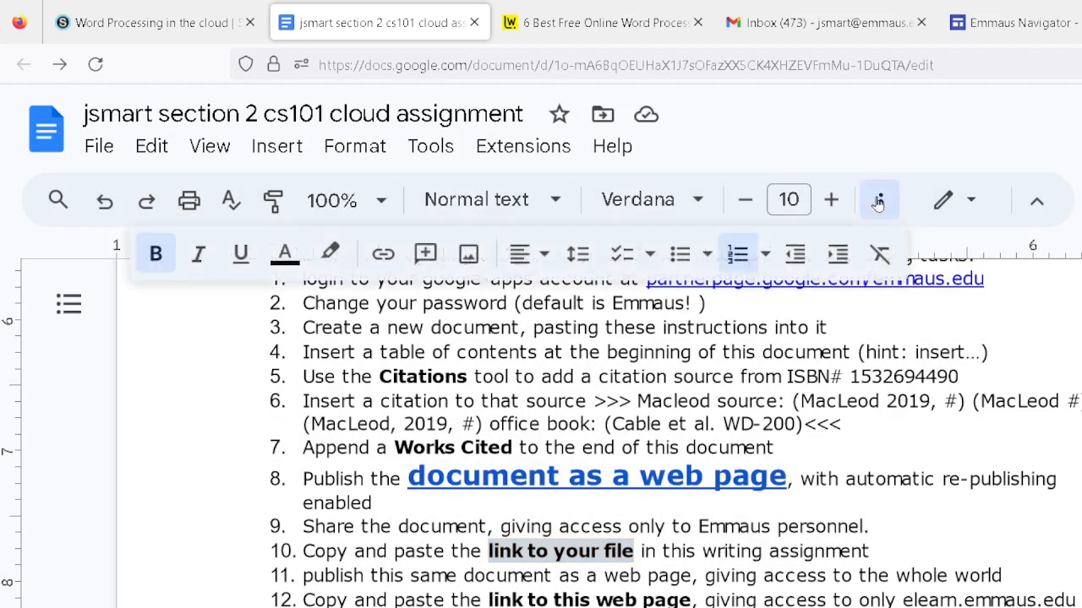
pyautogui.click(383, 255)
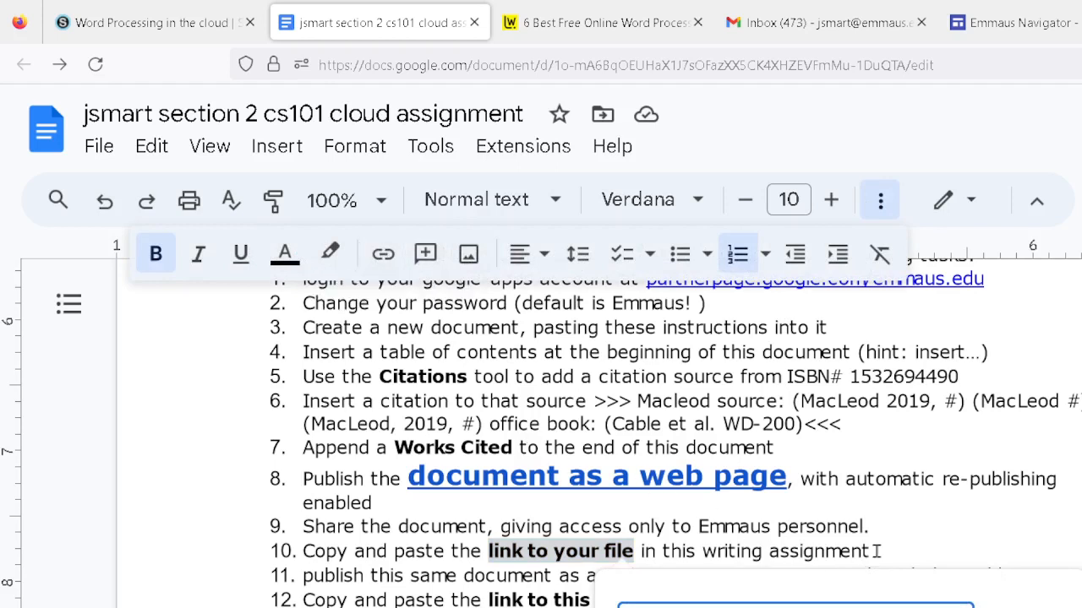
pyautogui.press('Return')
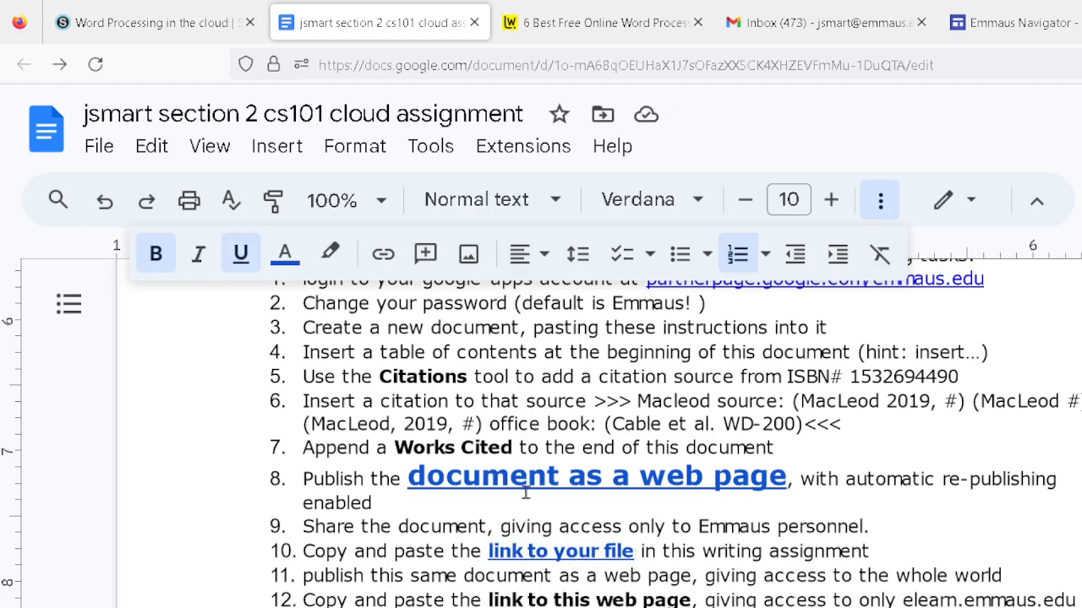
# - Switch to the Schoology assignment "Word Processing in the cloud" and start a submission with the Create option
pyautogui.click(146, 24)
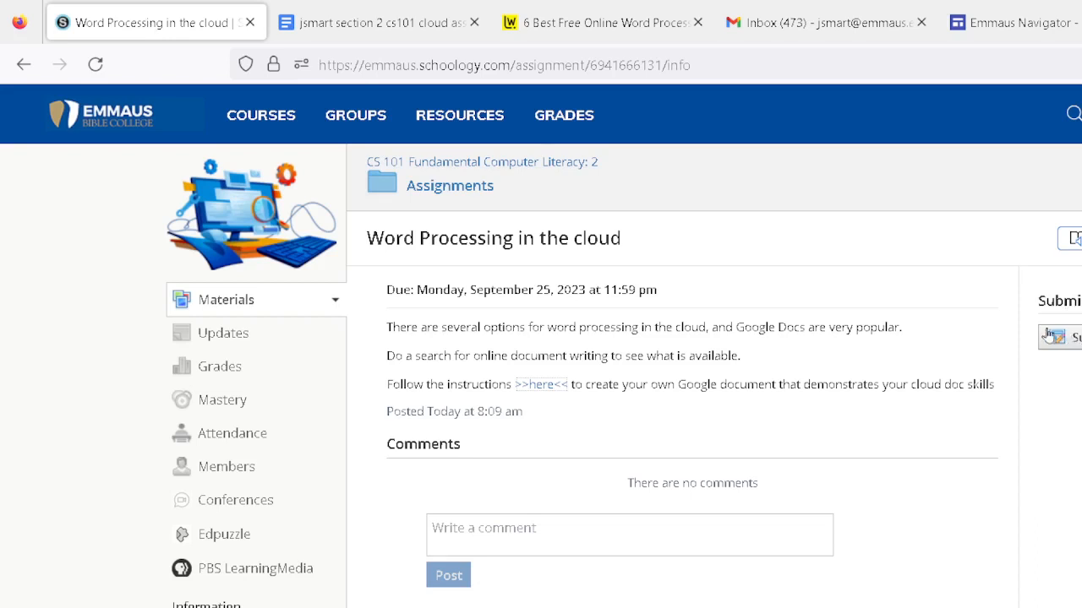
pyautogui.click(1075, 337)
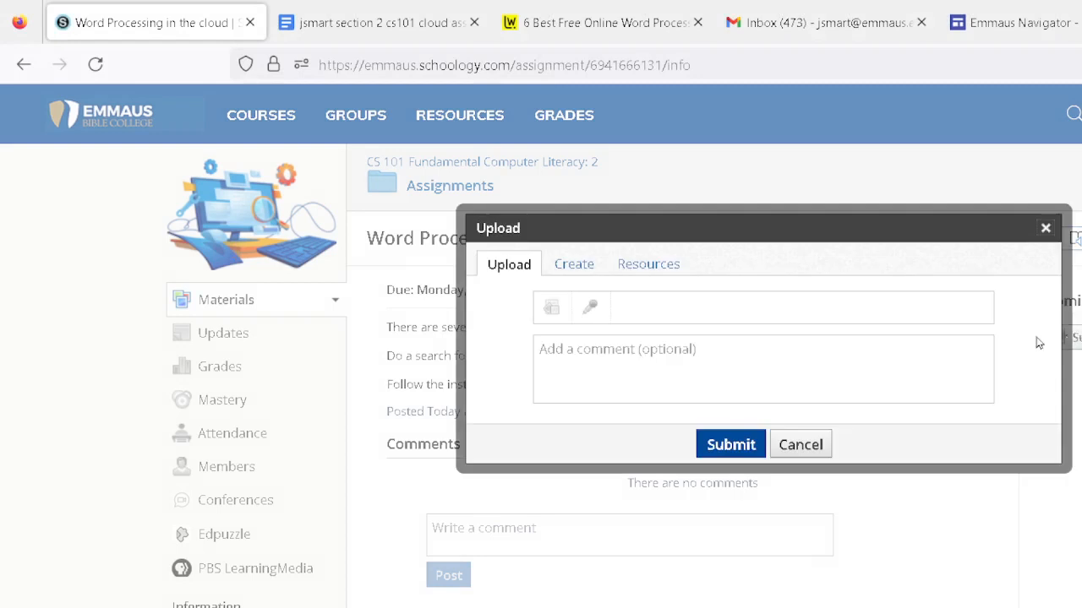
pyautogui.click(584, 268)
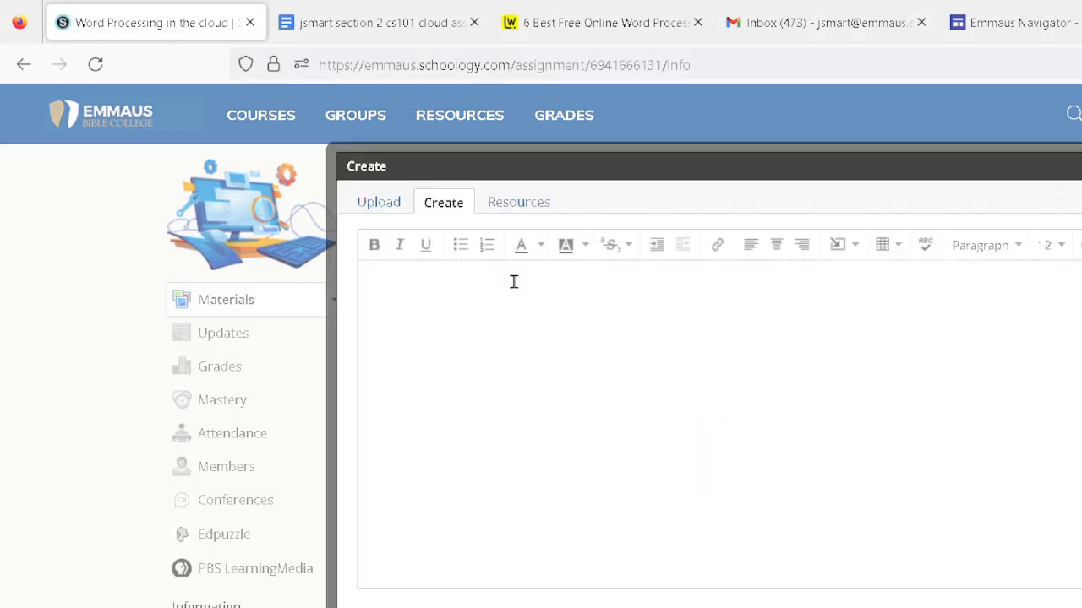
# - Write a submission line made of "Link to", the student's full name in possessive form and "shared document", and select it
pyautogui.write("Link to John Smart's ")
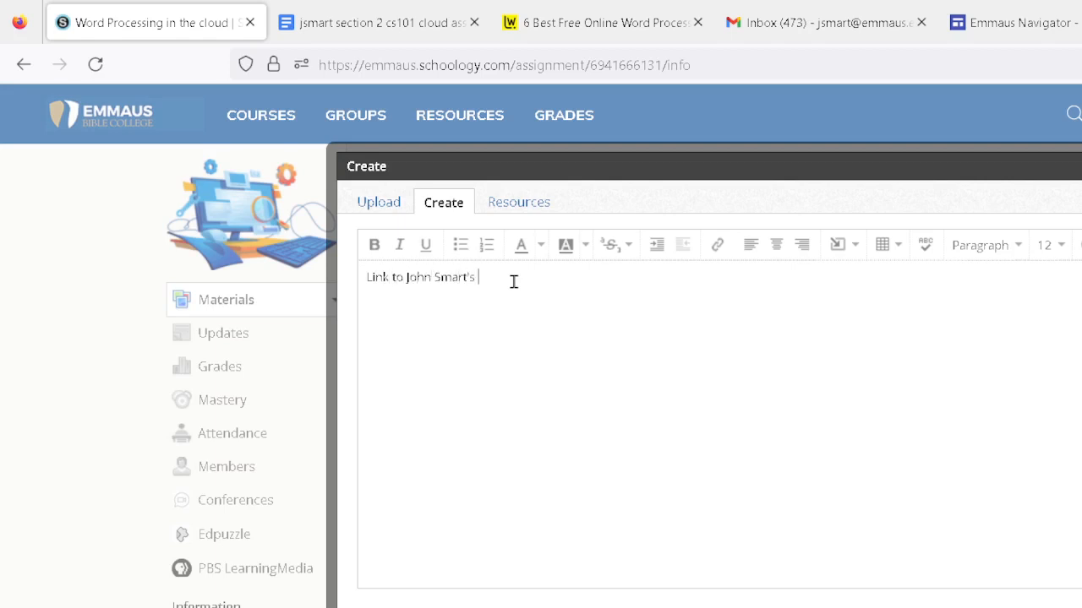
pyautogui.write('shared document')
pyautogui.moveTo(575, 279); pyautogui.dragTo(366, 277)
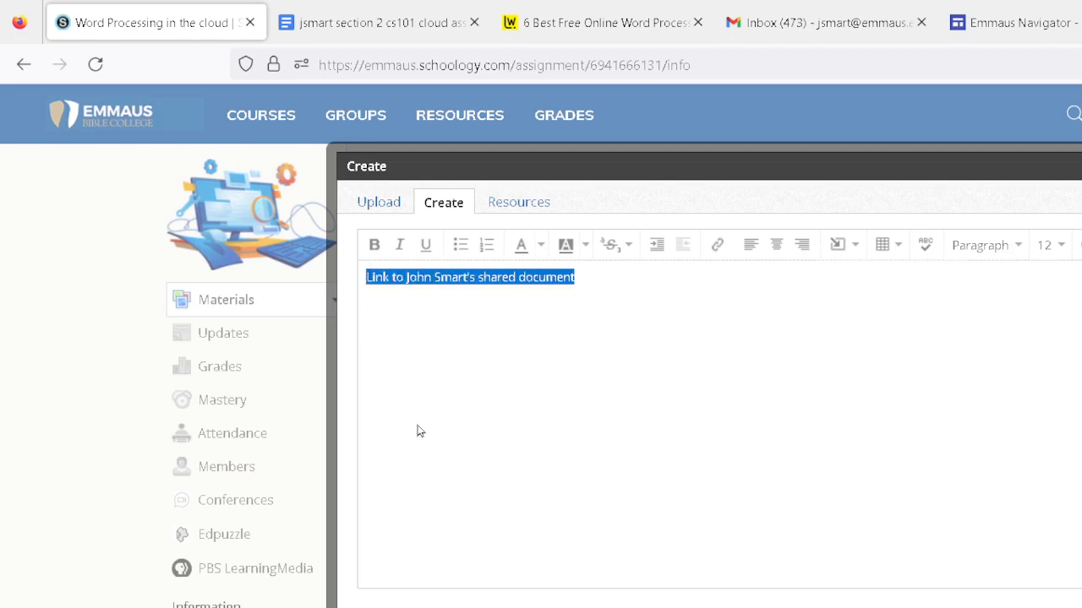
# - Link the selected text to the copied shared-document URL, set it to open in a new tab, and submit the assignment
pyautogui.click(717, 247)
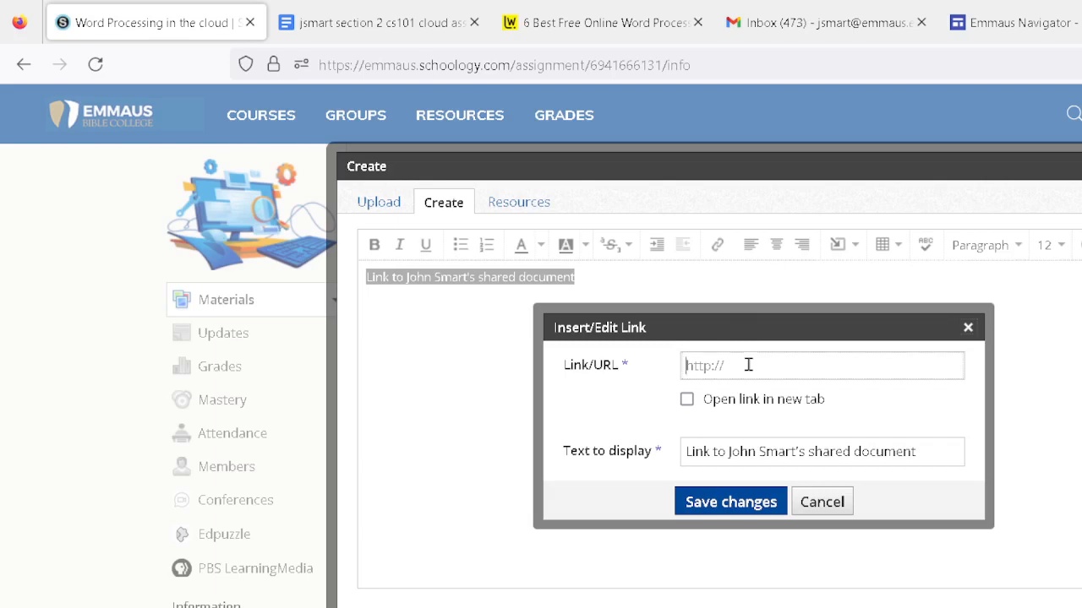
pyautogui.hotkey('ctrl', 'v')
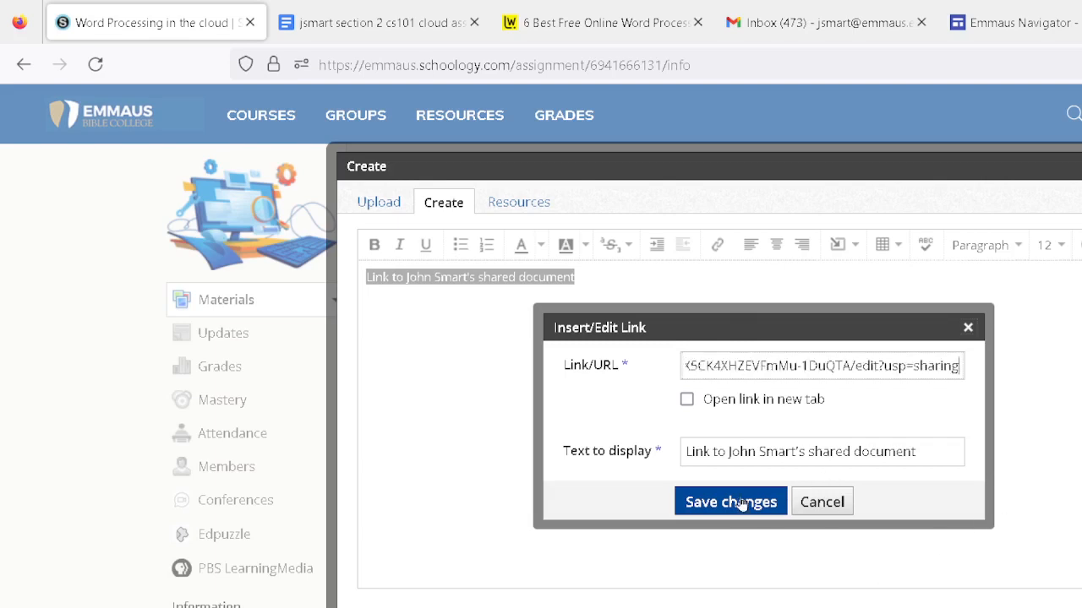
pyautogui.click(686, 407)
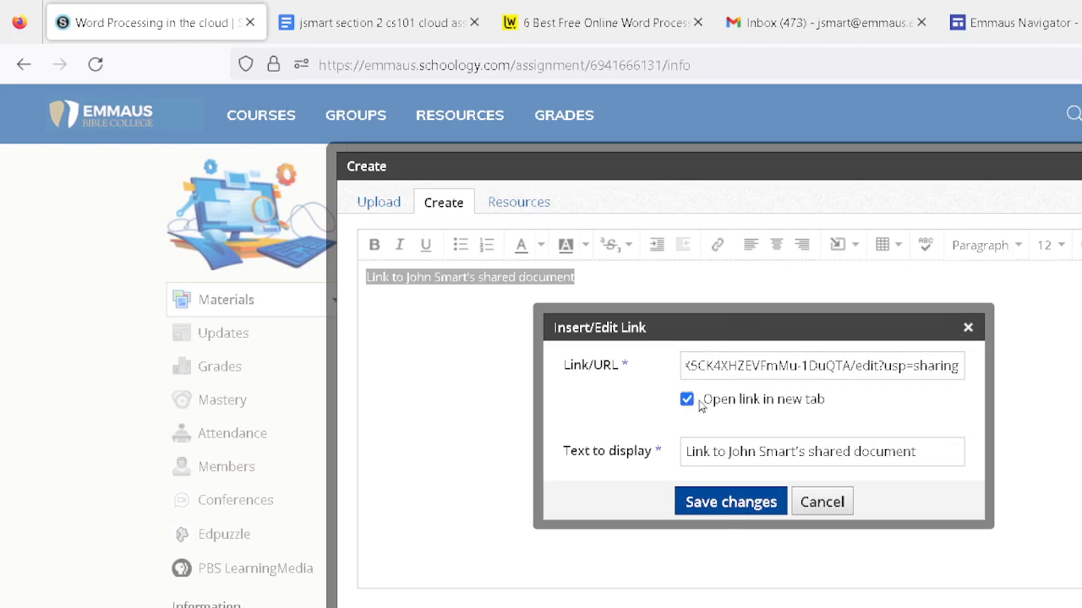
pyautogui.click(706, 504)
pyautogui.click(708, 607)
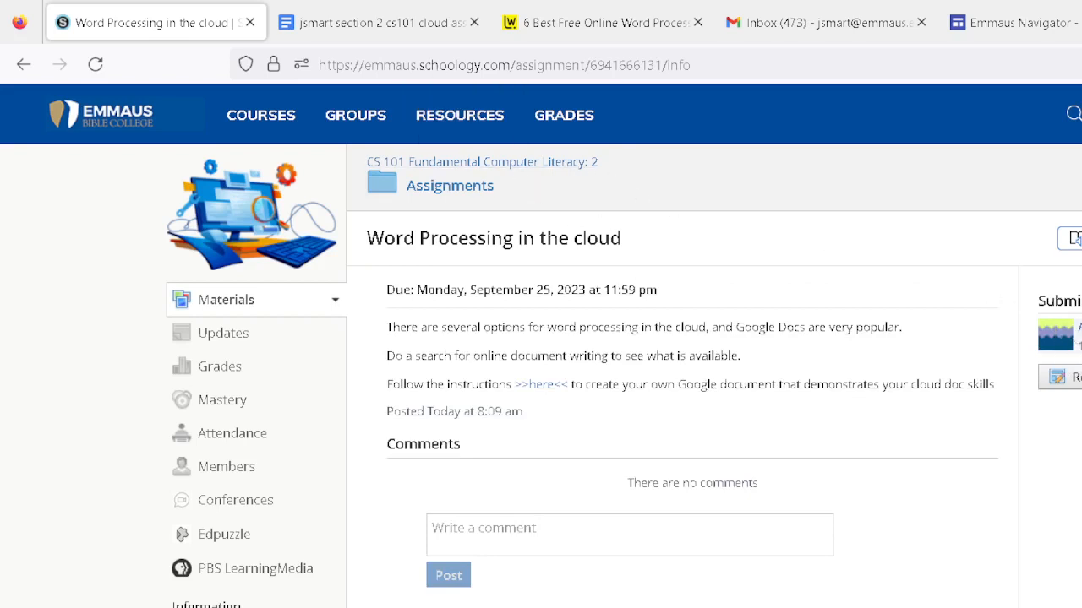
# - Switch to the cloud assignment document in Google Docs and review the numbered task list for the remaining publishing and website tasks
pyautogui.click(346, 19)
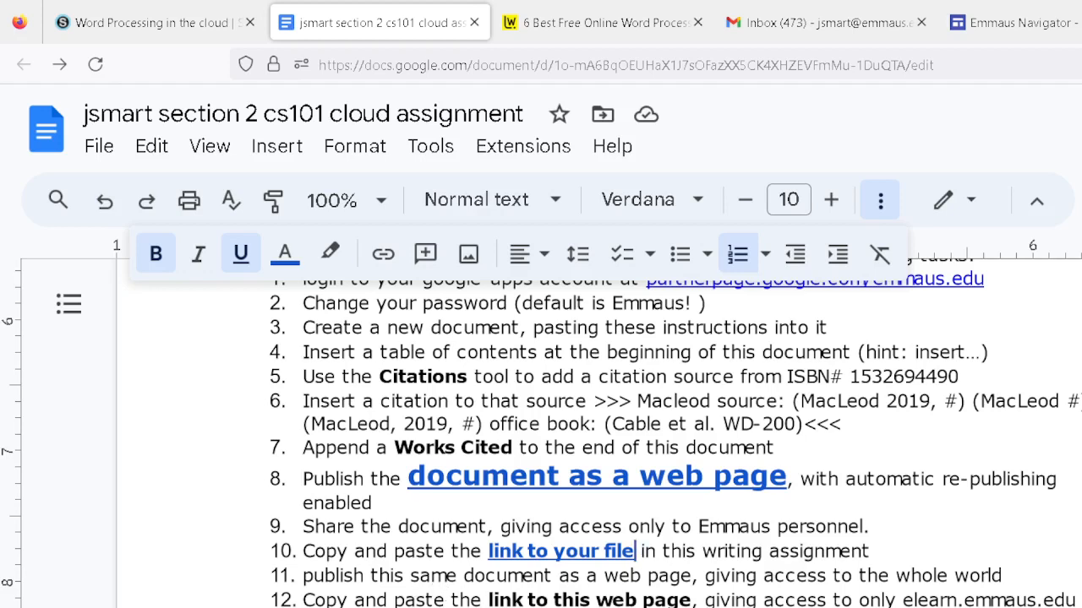
pyautogui.scroll(-3, 601, 600)
pyautogui.scroll(1, 601, 601)
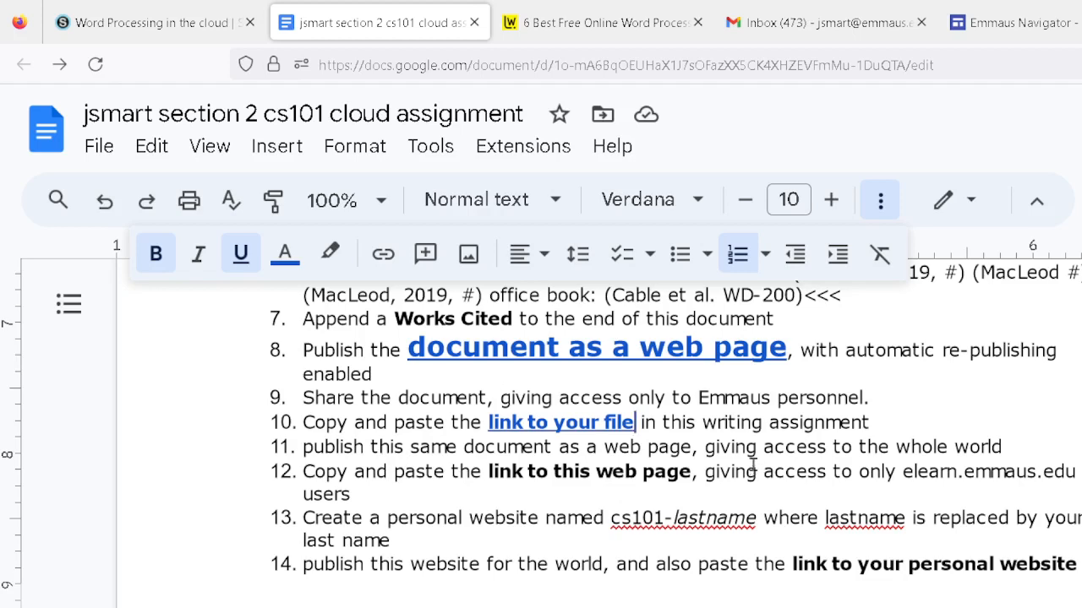
pyautogui.scroll(3, 754, 471)
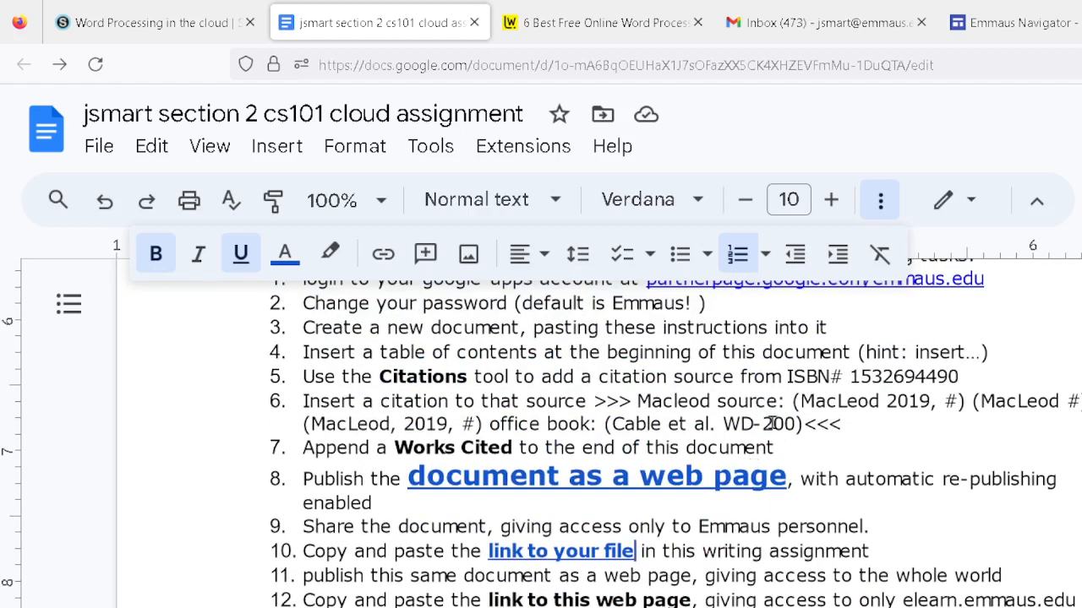
pyautogui.scroll(-3, 772, 422)
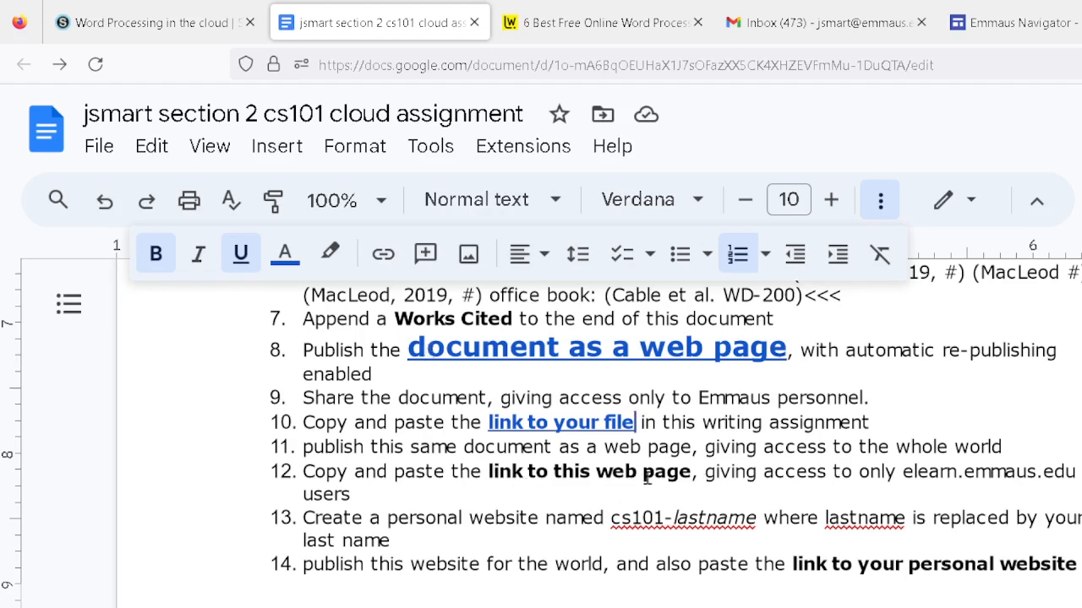
pyautogui.scroll(3, 689, 478)
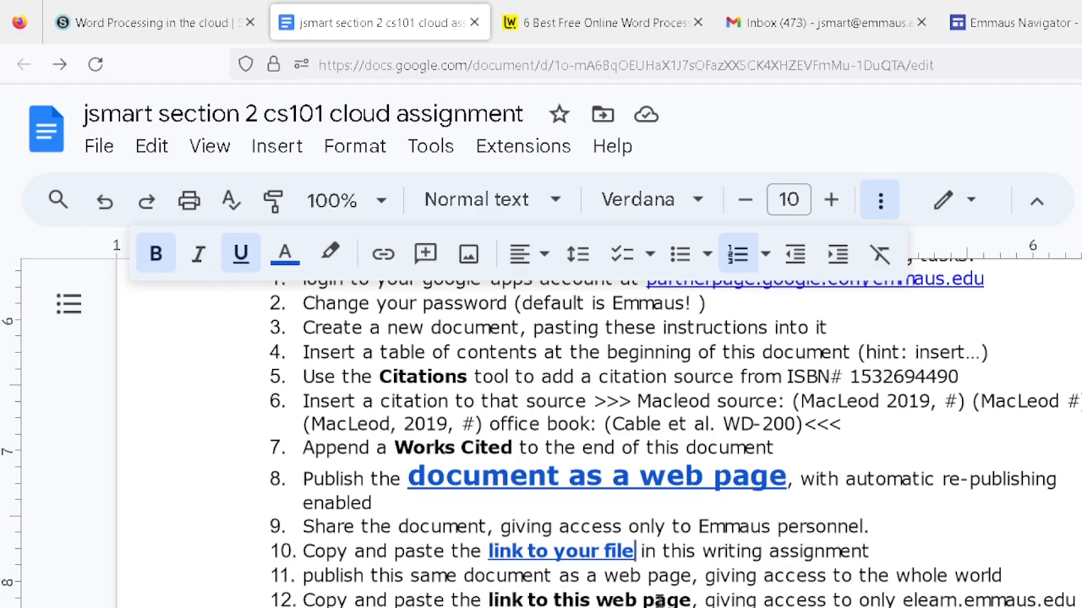
pyautogui.scroll(3, 681, 546)
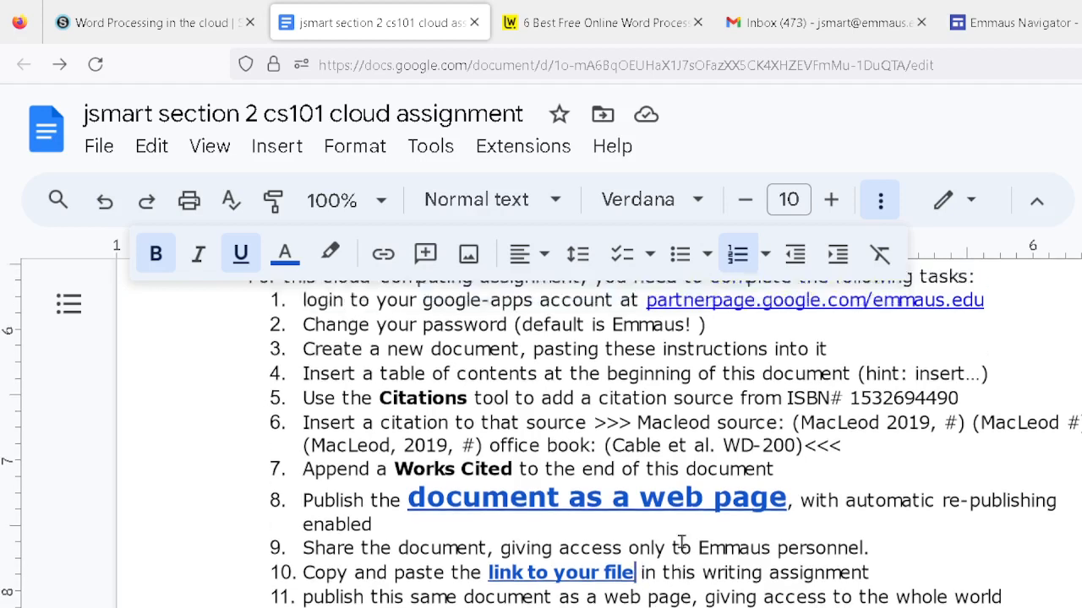
pyautogui.scroll(-3, 693, 512)
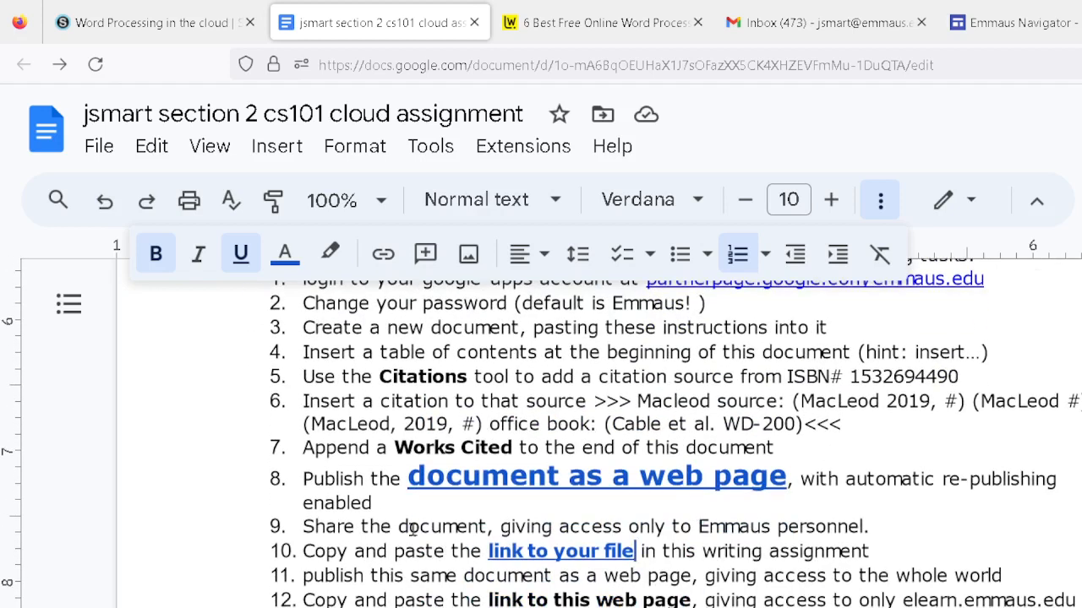
# - Copy the document's published web link from the Publish to the web settings and close them
pyautogui.click(97, 147)
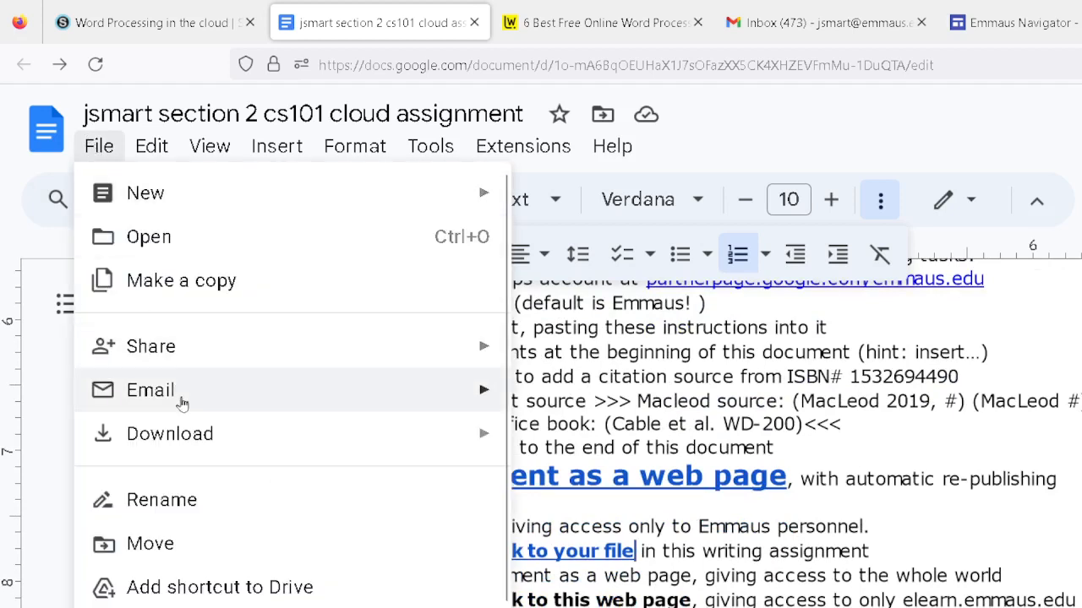
pyautogui.moveTo(180, 349)
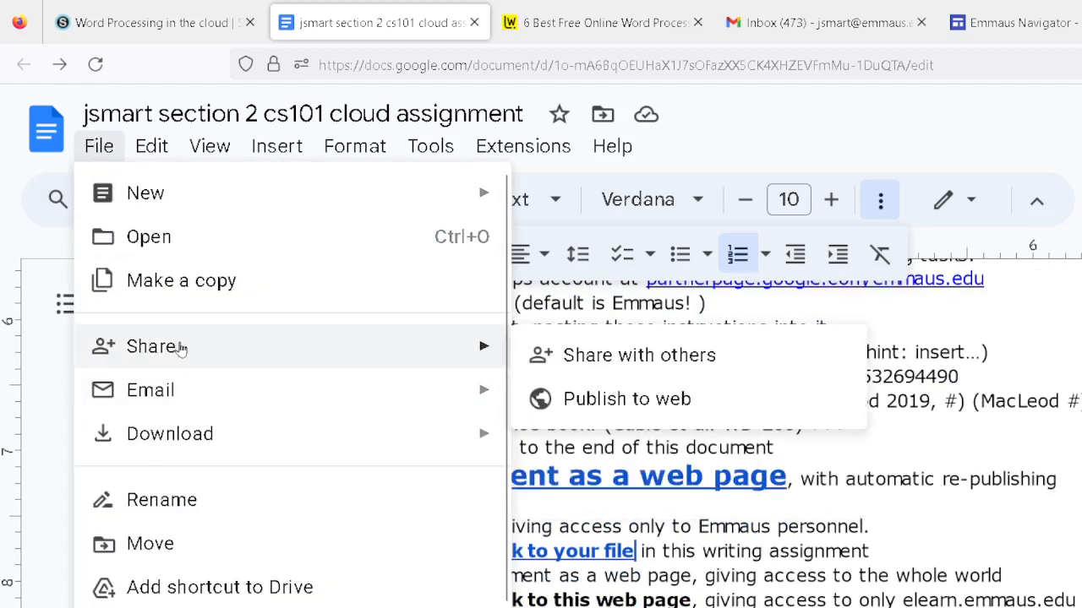
pyautogui.click(561, 398)
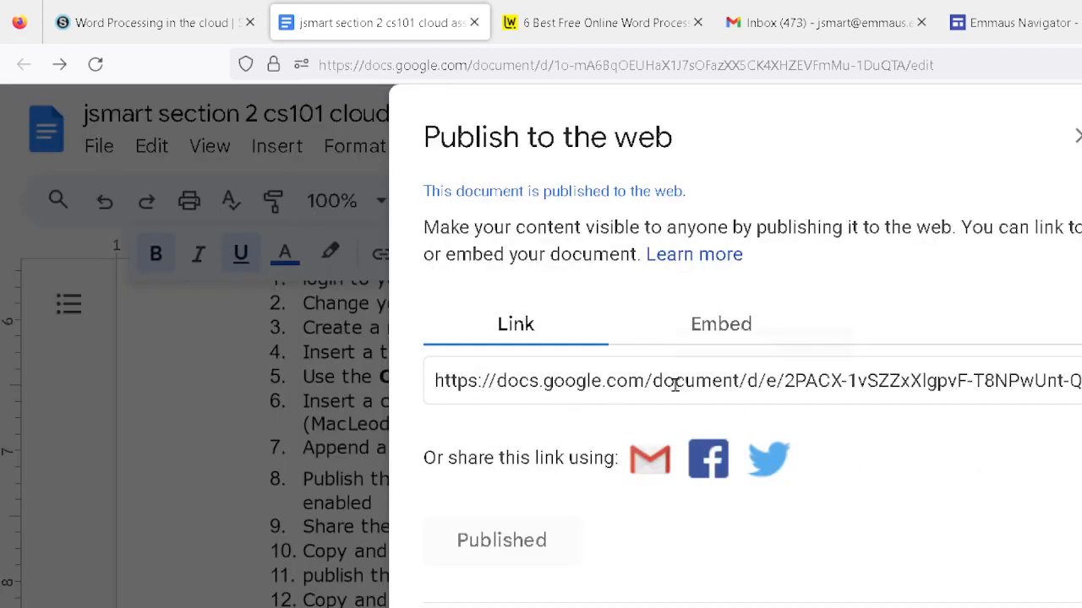
pyautogui.click(648, 380)
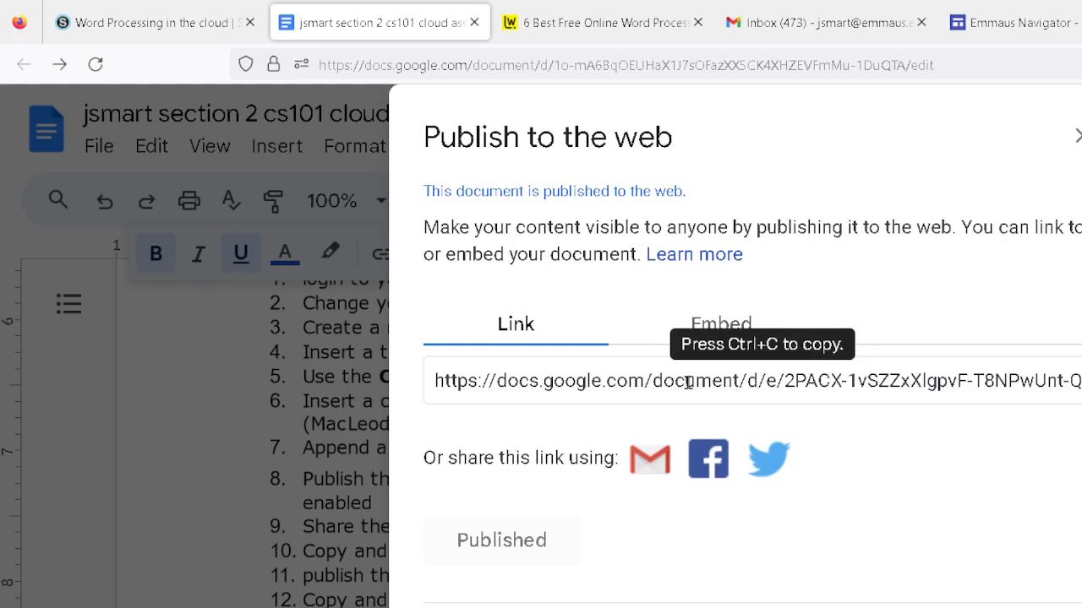
pyautogui.click(673, 388)
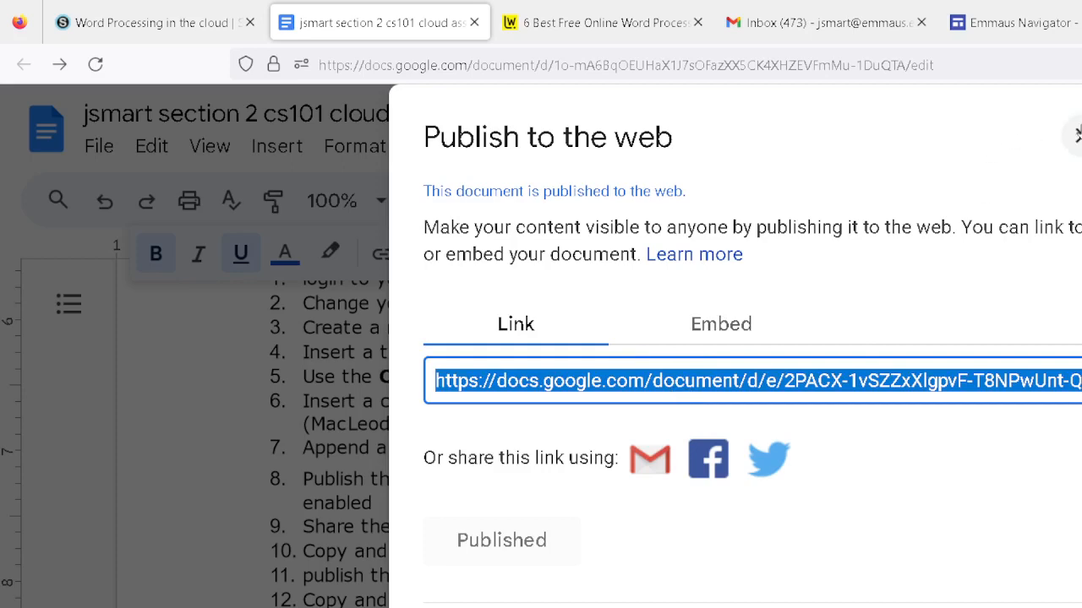
pyautogui.click(1076, 136)
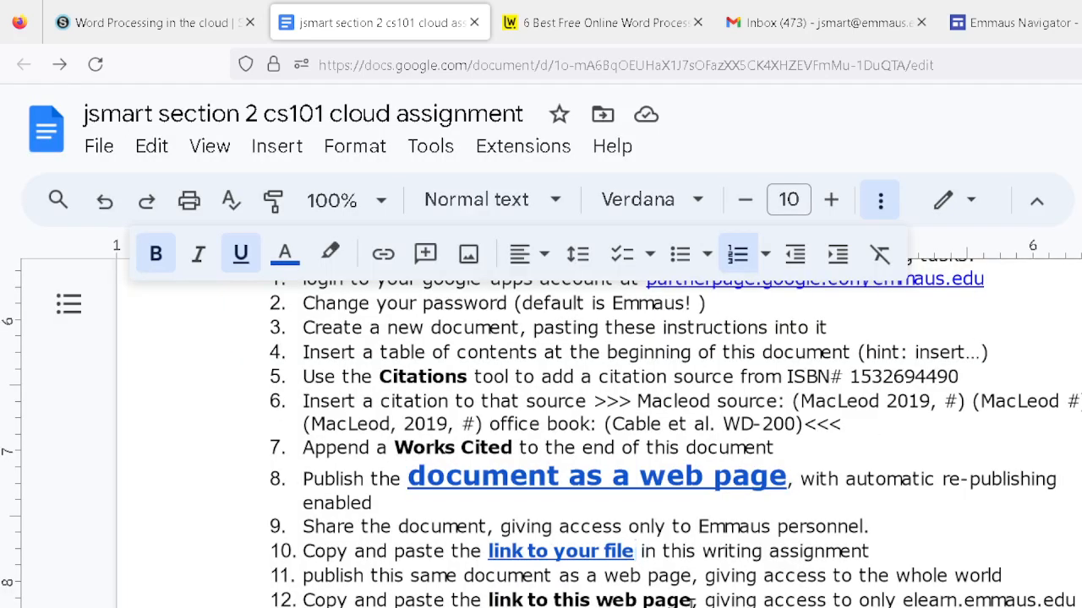
# - Hyperlink the words "link to this web page" in item 12 to the copied published-page URL
pyautogui.moveTo(692, 600); pyautogui.dragTo(489, 601)
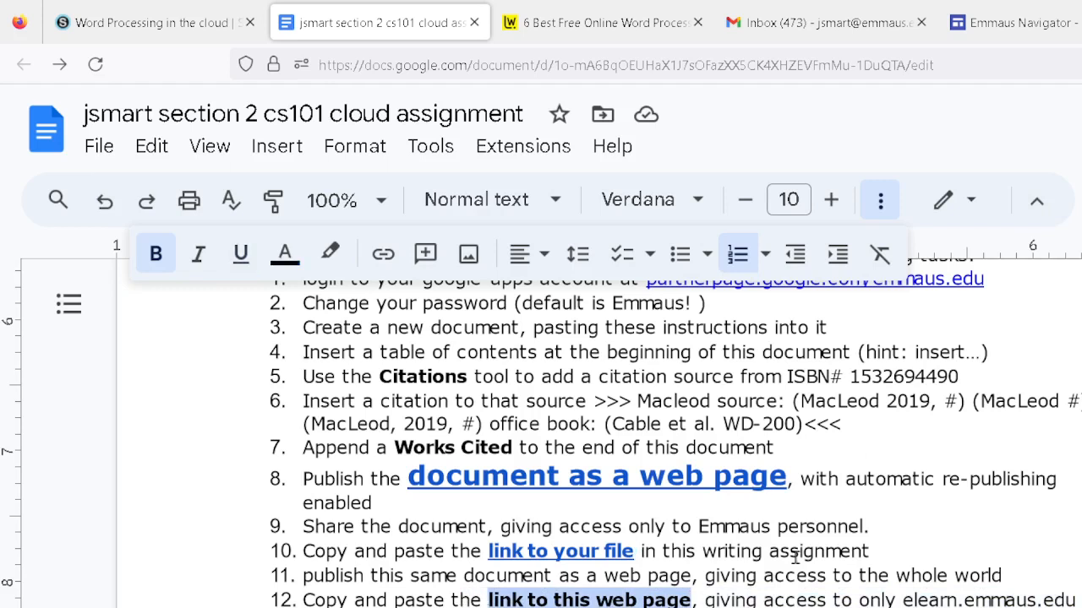
pyautogui.click(384, 258)
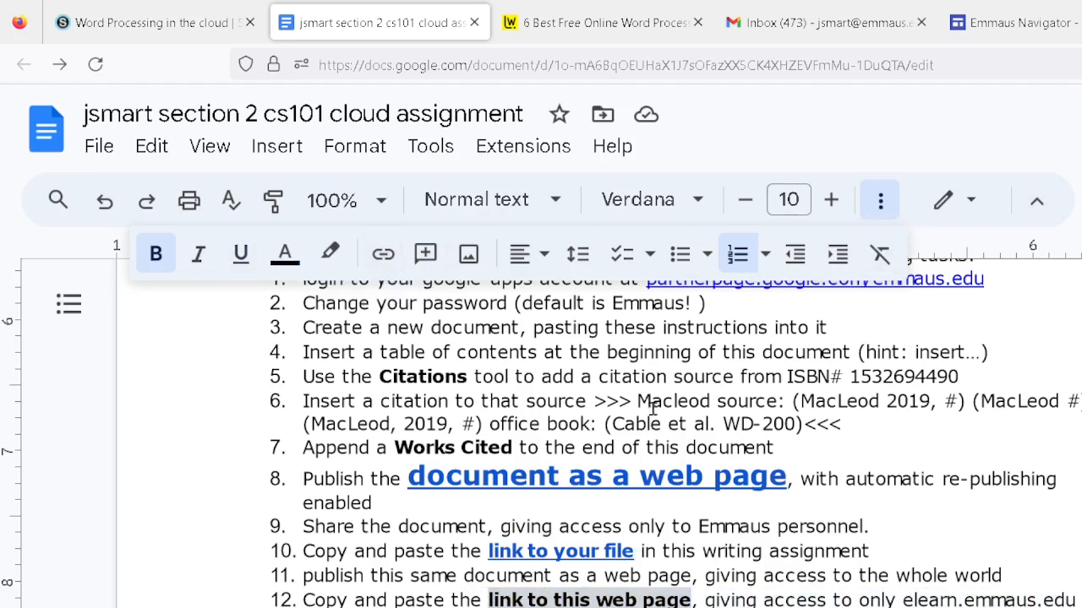
pyautogui.press('Return')
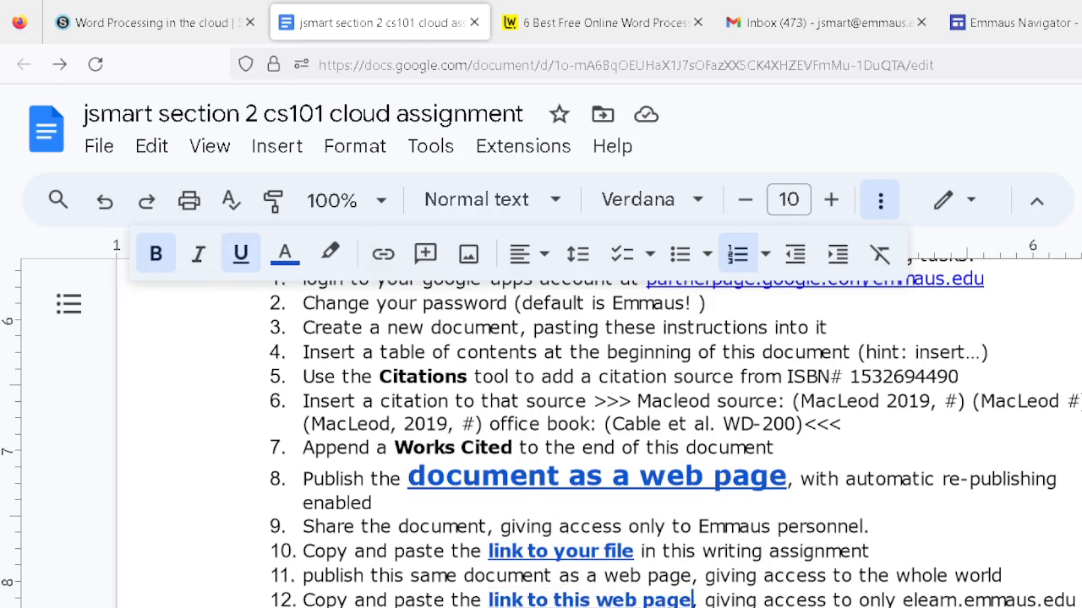
# - Open Google Sites at sites.google.com in a new browser tab and start a blank site
pyautogui.scroll(-3, 485, 540)
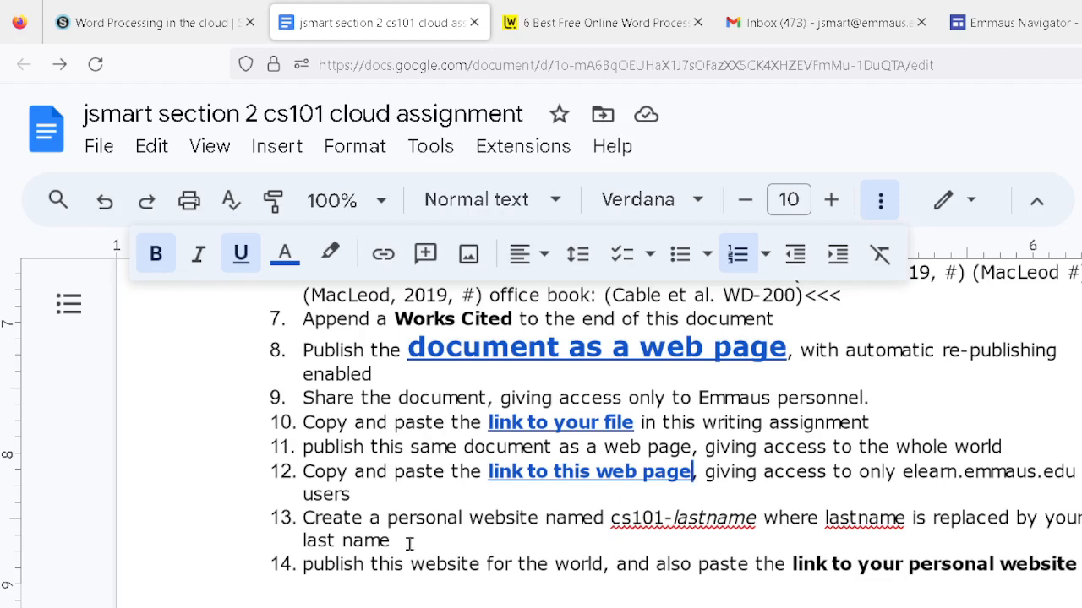
pyautogui.click(776, 27)
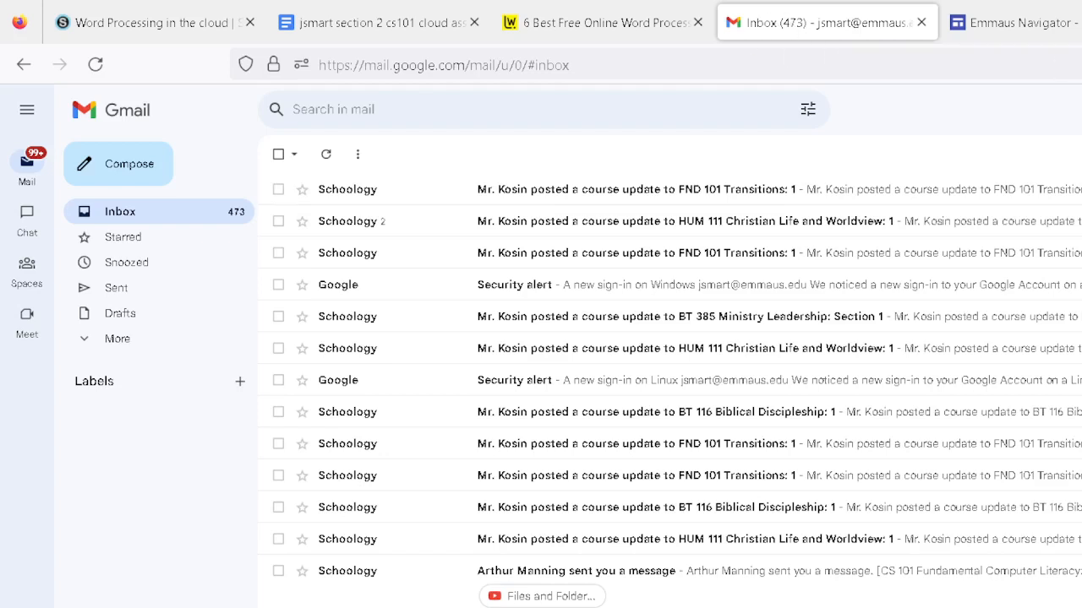
pyautogui.hotkey('ctrl', 't')
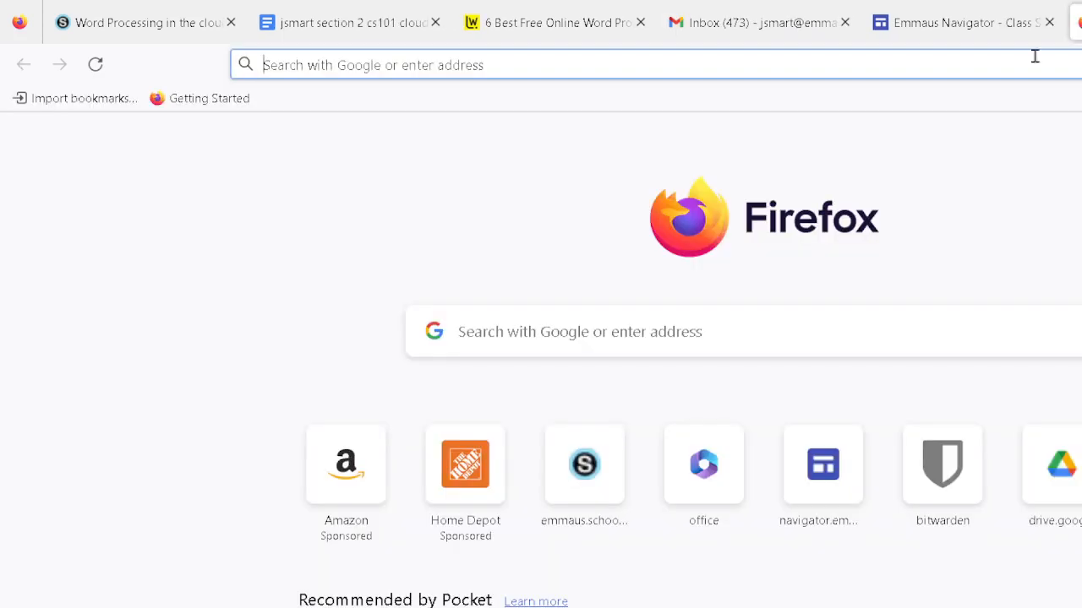
pyautogui.click(946, 65)
pyautogui.write('siter')
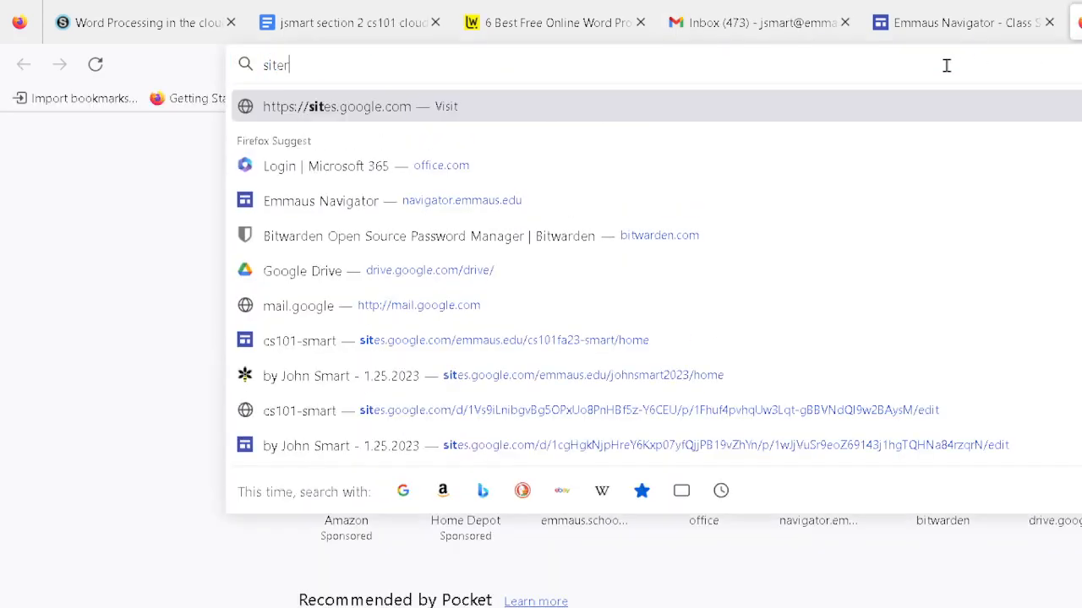
pyautogui.press('BackSpace')
pyautogui.write('s.')
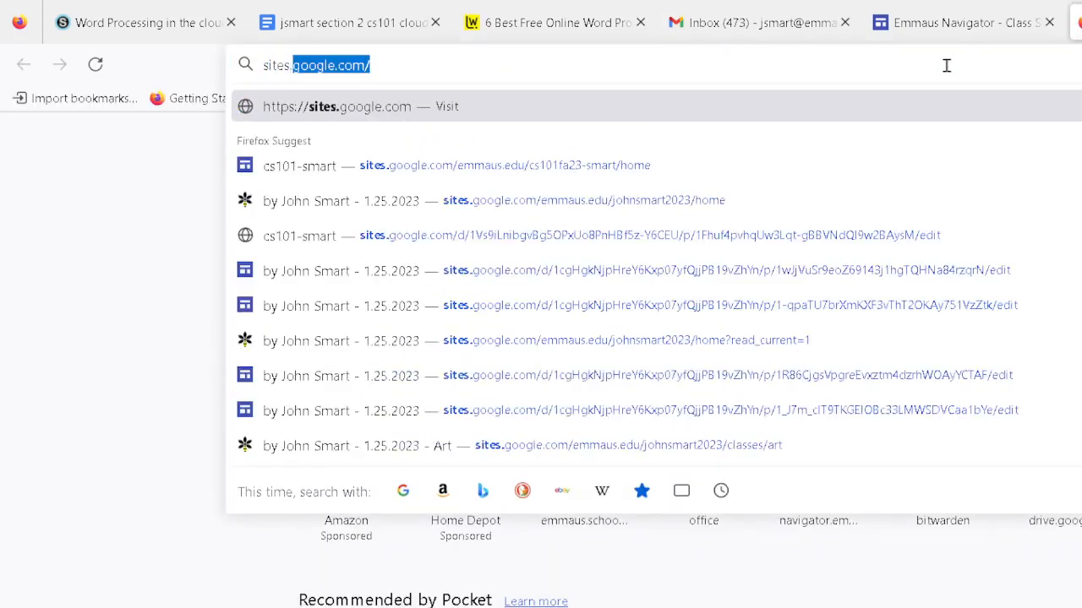
pyautogui.press('Return')
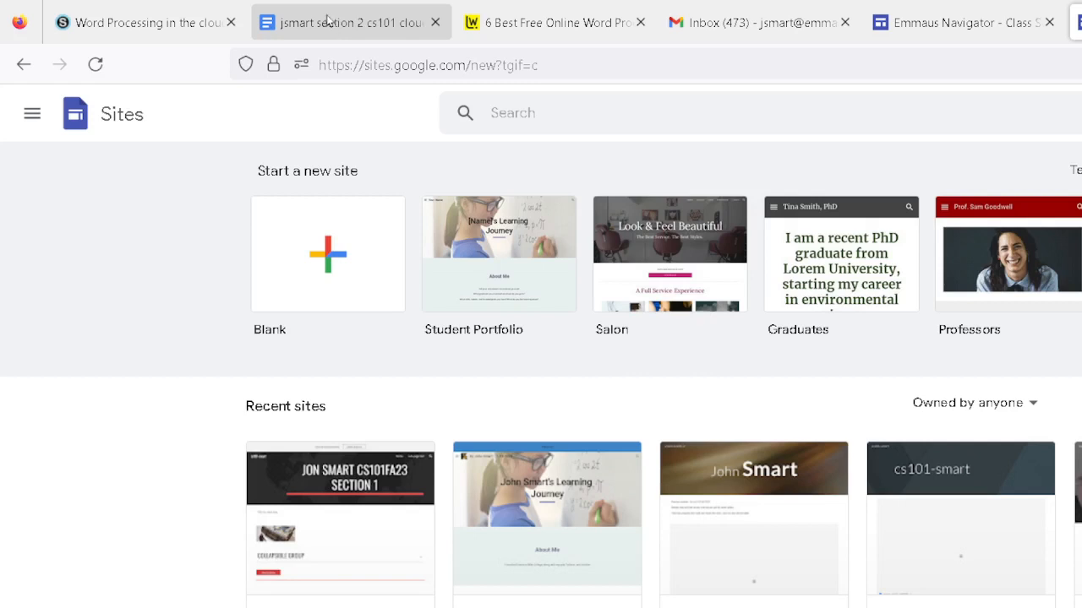
pyautogui.click(336, 257)
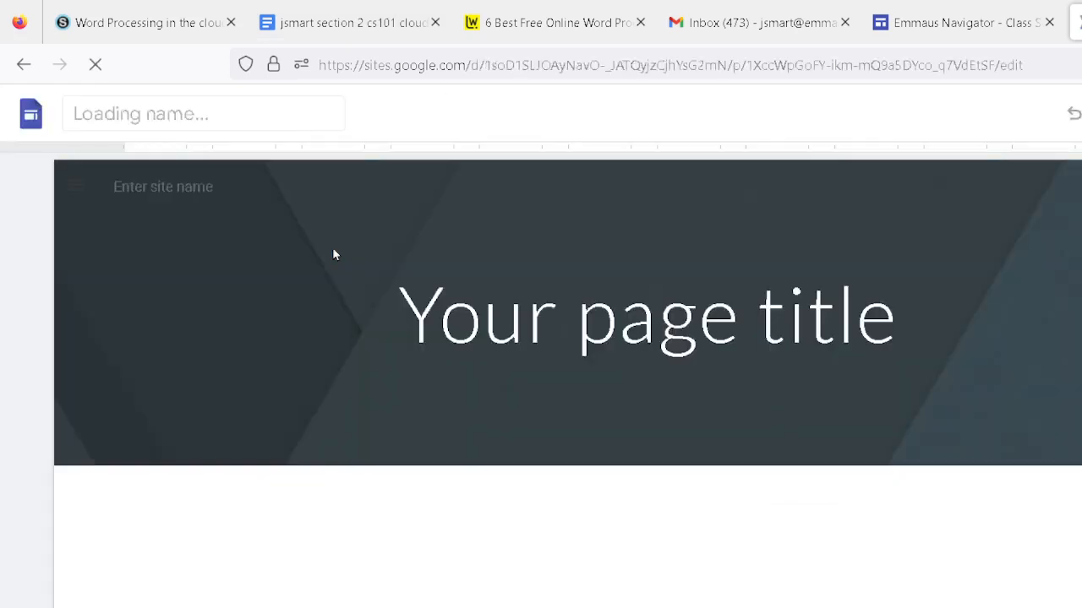
# - Check the website naming instruction in the assignment document, and set the new site's page title to "cs101-2" followed by the student's full name
pyautogui.click(331, 30)
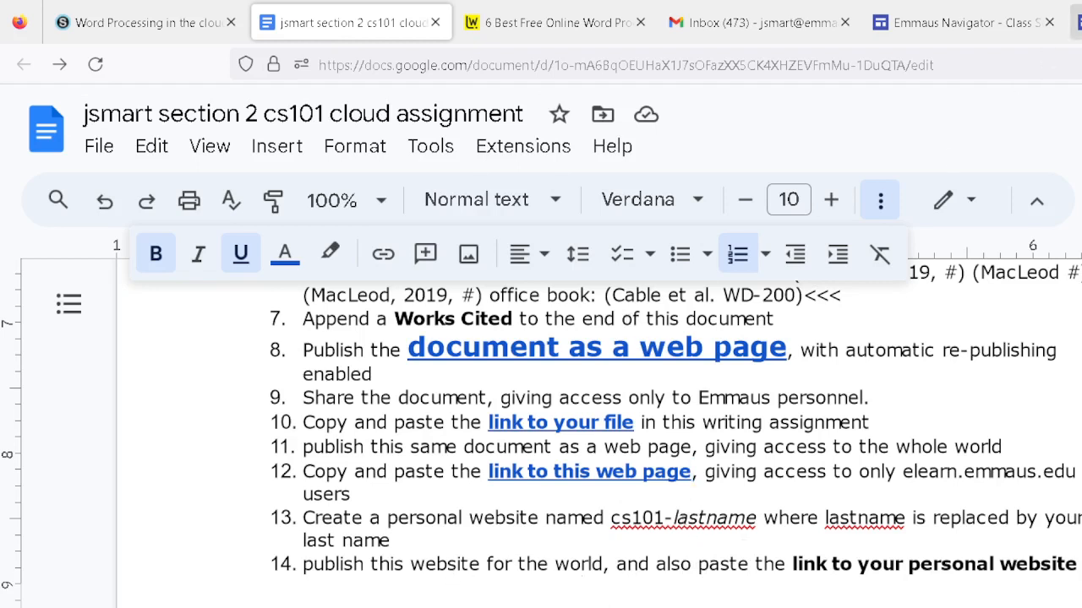
pyautogui.click(1076, 23)
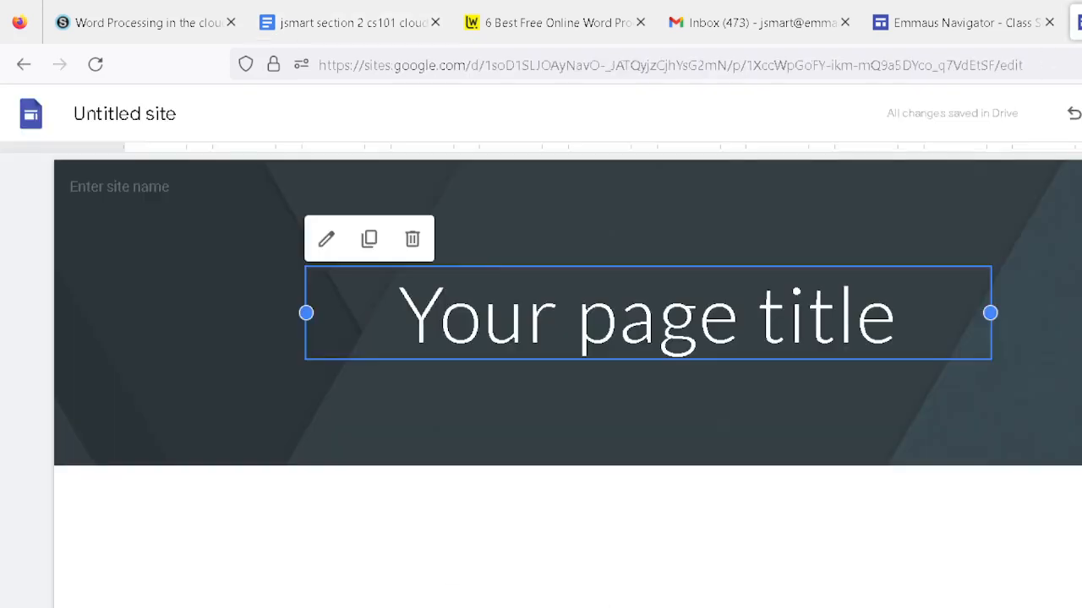
pyautogui.tripleClick(544, 316)
pyautogui.tripleClick(543, 315)
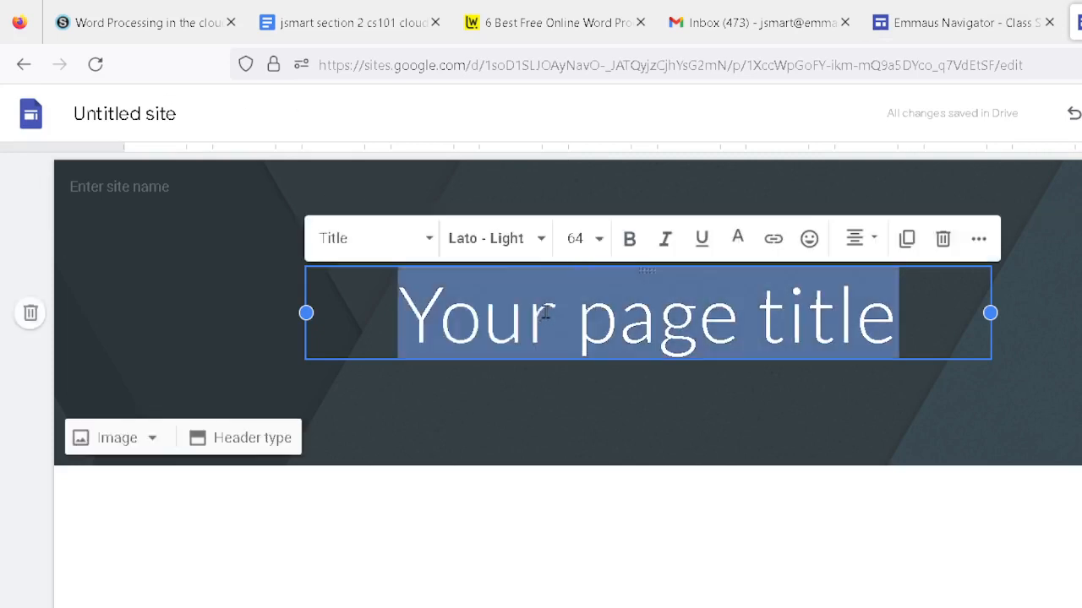
pyautogui.write('cs101')
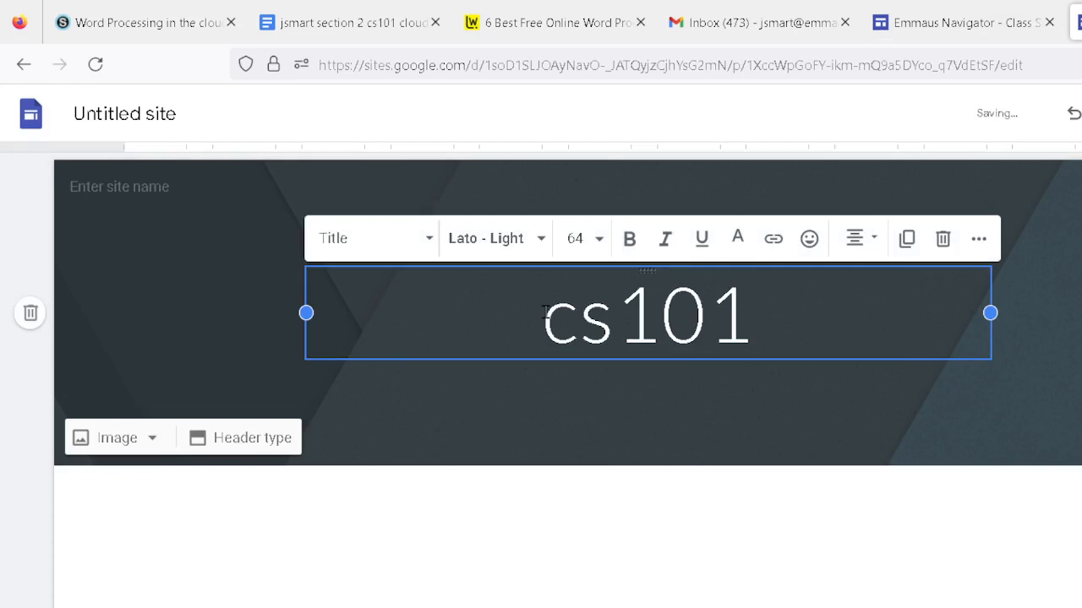
pyautogui.write('-2 ')
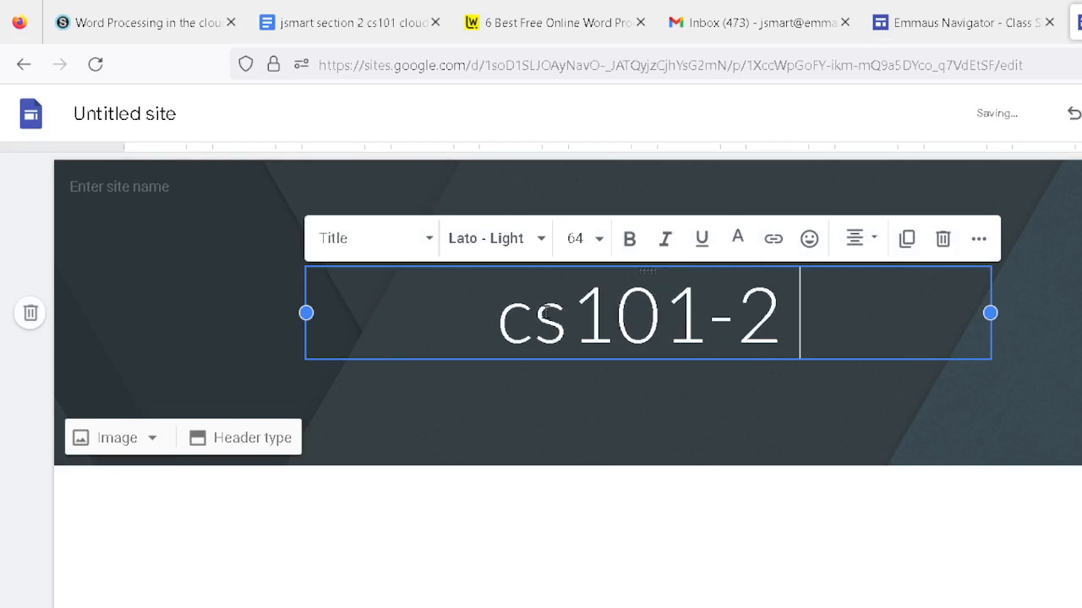
pyautogui.write('Jahy')
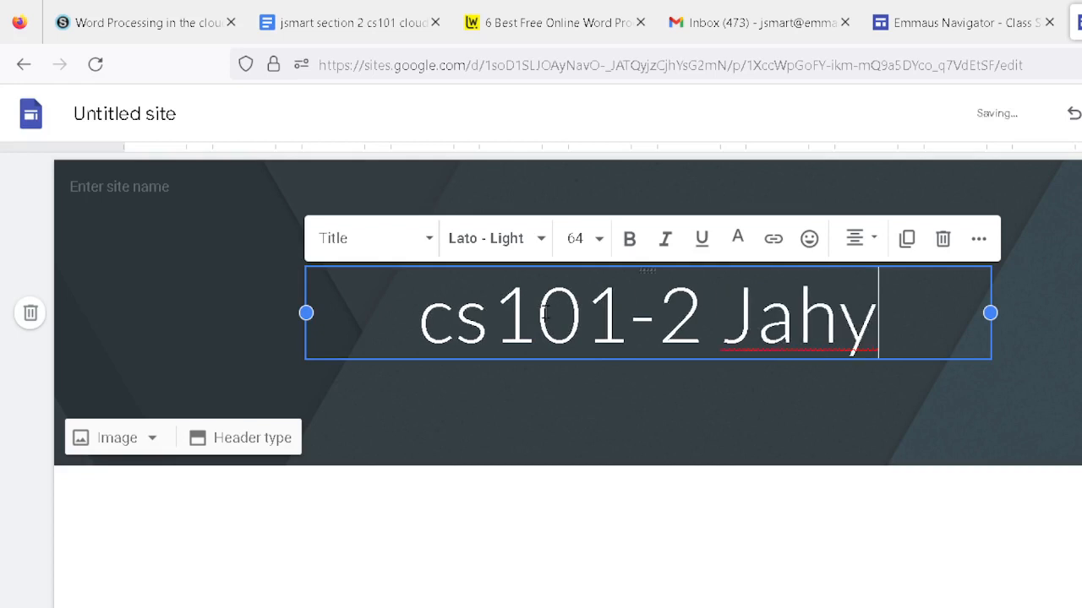
pyautogui.press('BackSpace')
pyautogui.press('BackSpace')
pyautogui.press('BackSpace')
pyautogui.write('ohn Smart')
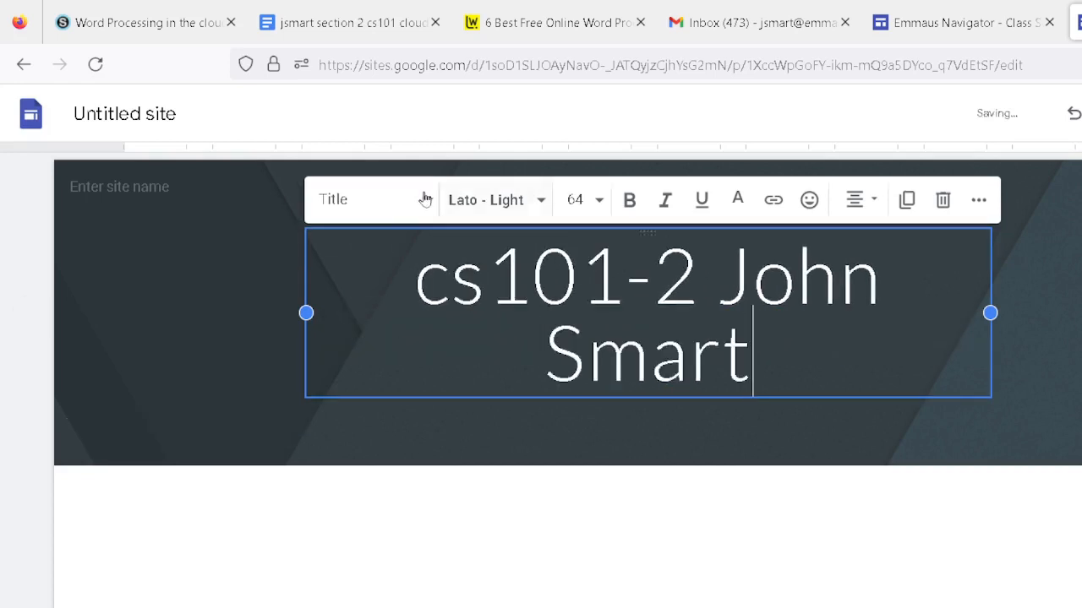
# - Rename the untitled site as "cs101-2 by" followed by the student's full name
pyautogui.click(131, 113)
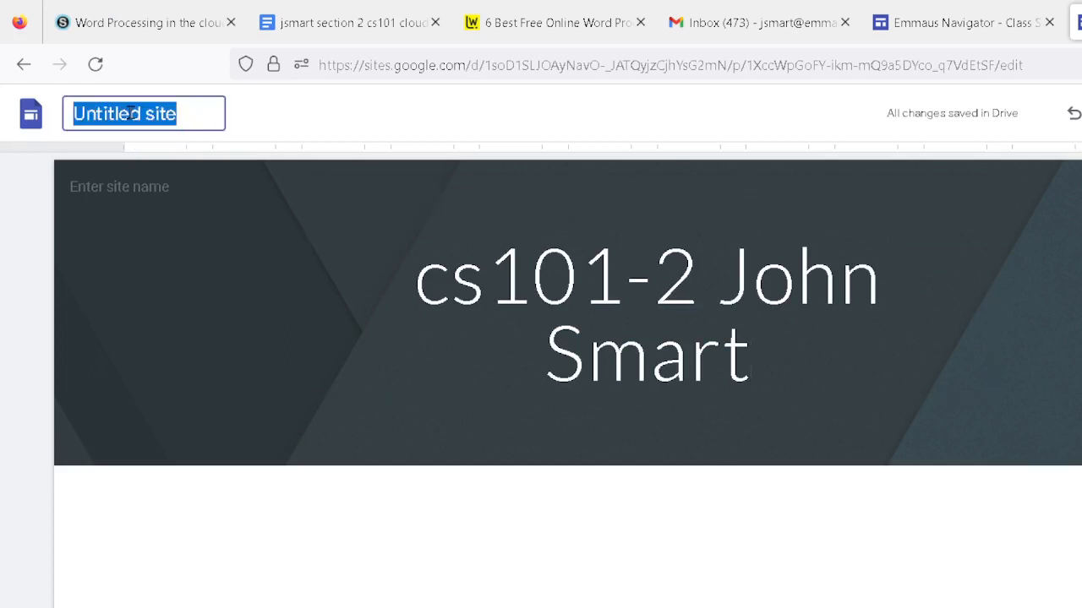
pyautogui.write('cs101-2')
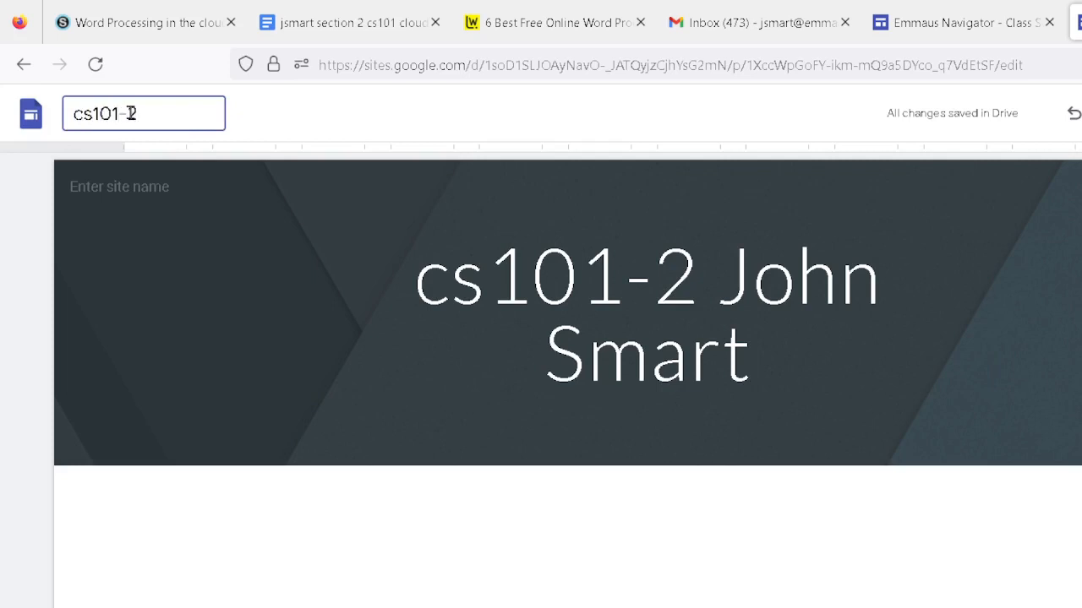
pyautogui.write(' by John Sm')
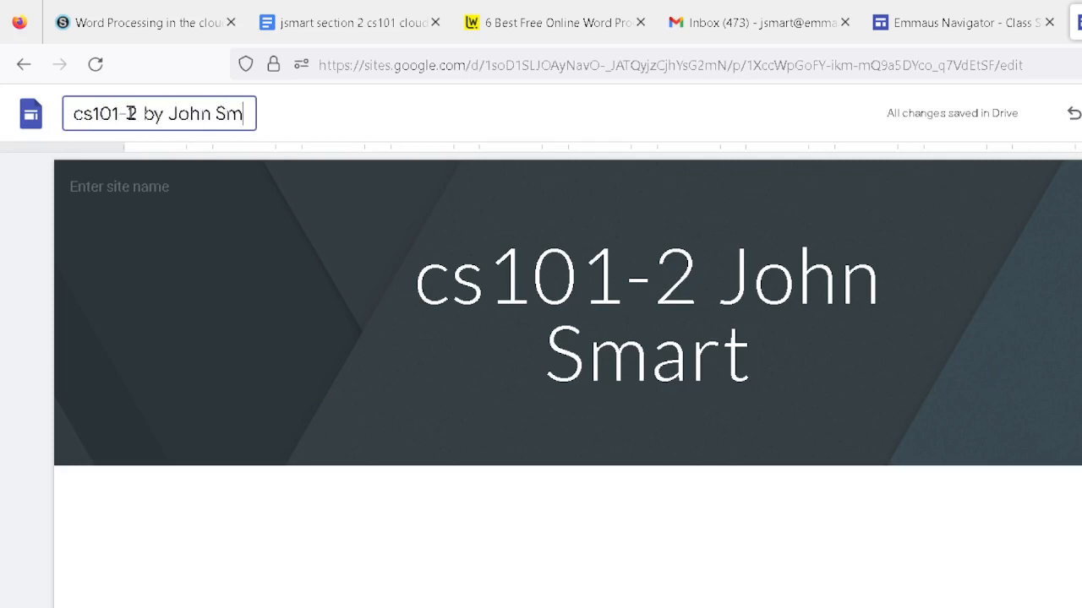
pyautogui.write('art')
pyautogui.press('Return')
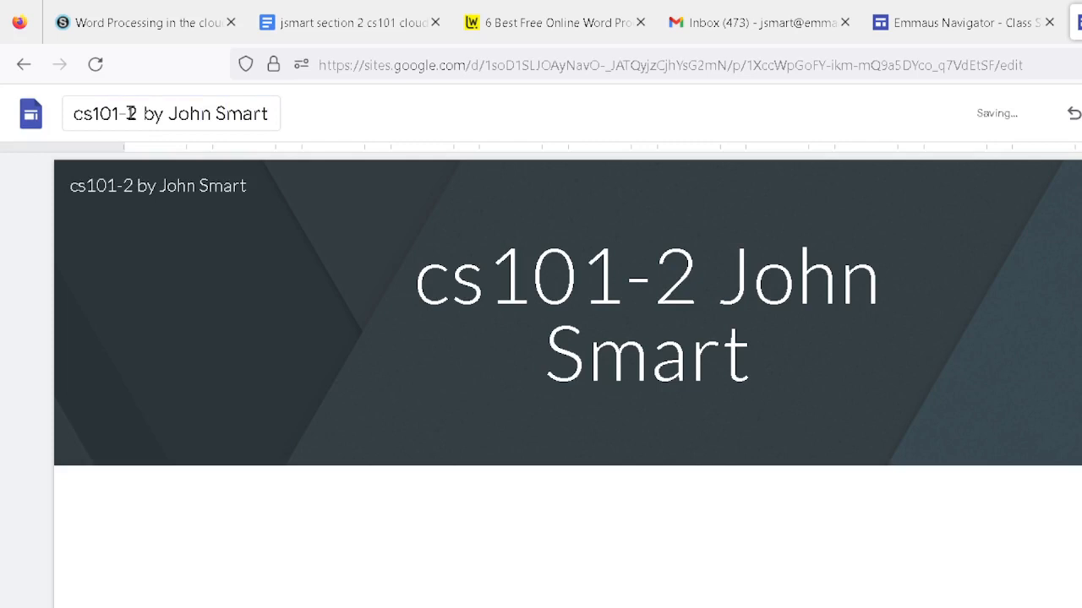
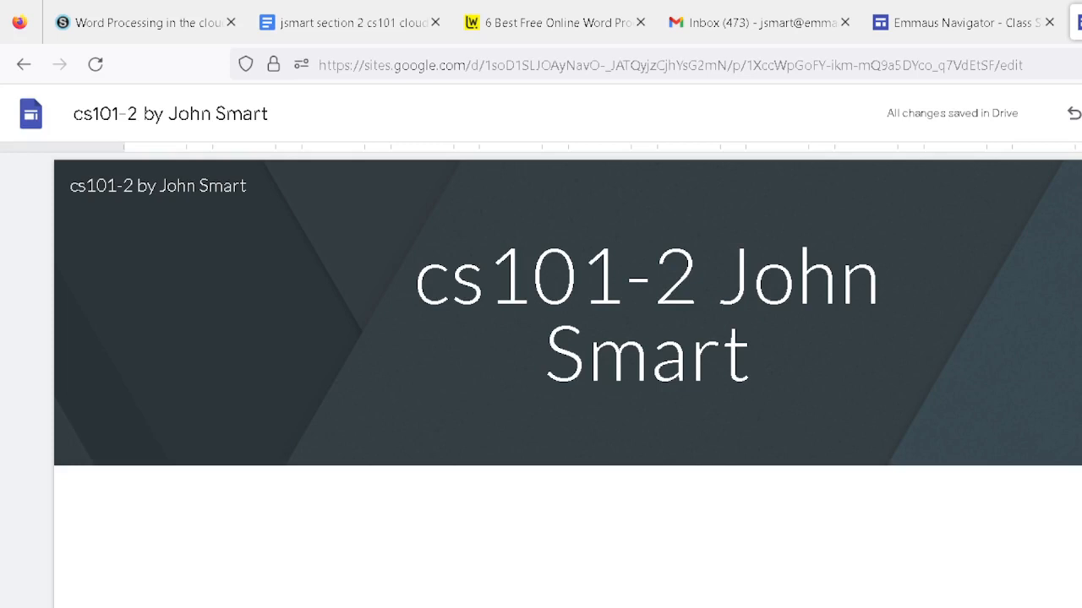
# - Add a text box below the header banner reading "Hello from Fundamentals of Computing!"
pyautogui.click(1081, 228)
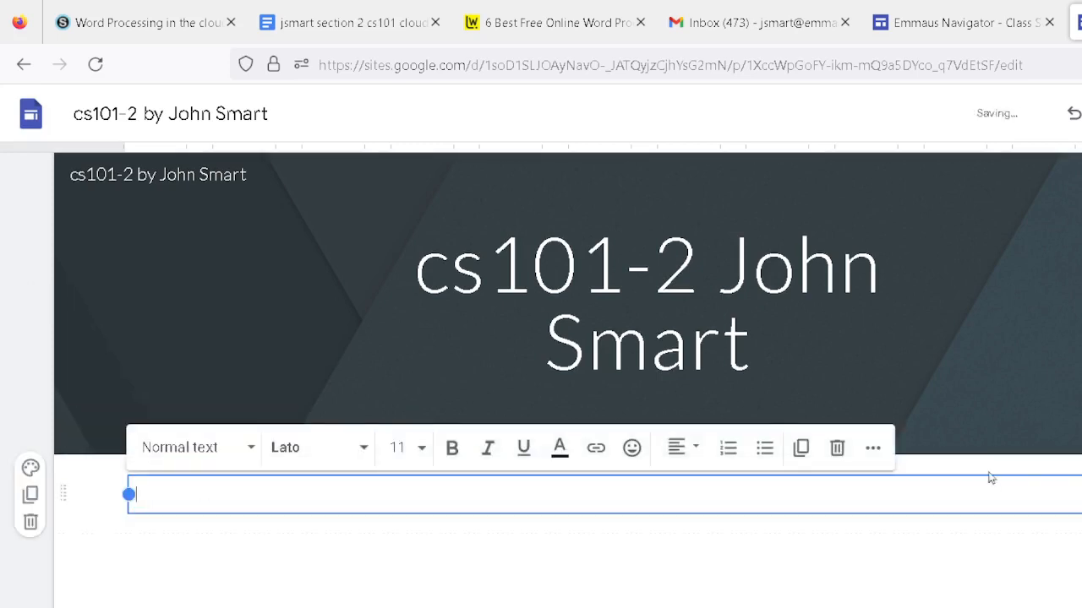
pyautogui.write('Hello from Funda')
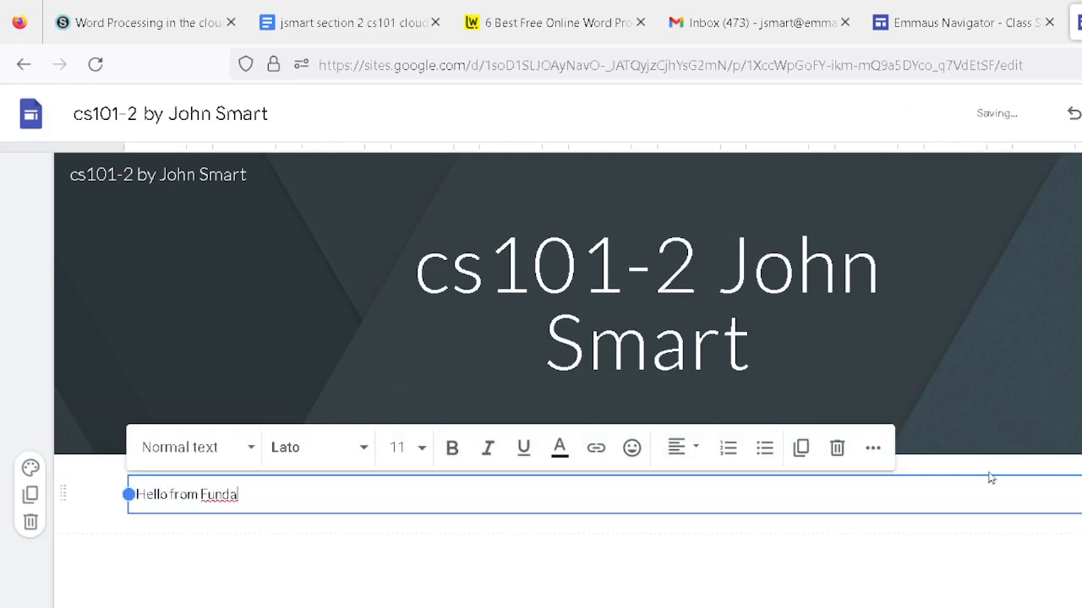
pyautogui.write('mentals of Compute')
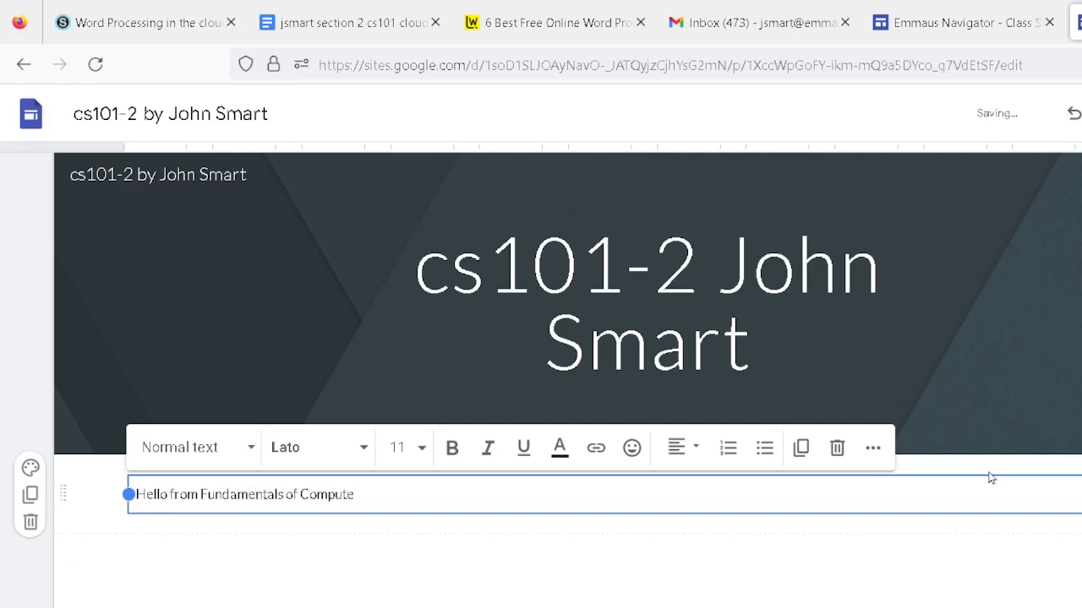
pyautogui.write('ri')
pyautogui.press('BackSpace')
pyautogui.press('BackSpace')
pyautogui.press('BackSpace')
pyautogui.write('ing')
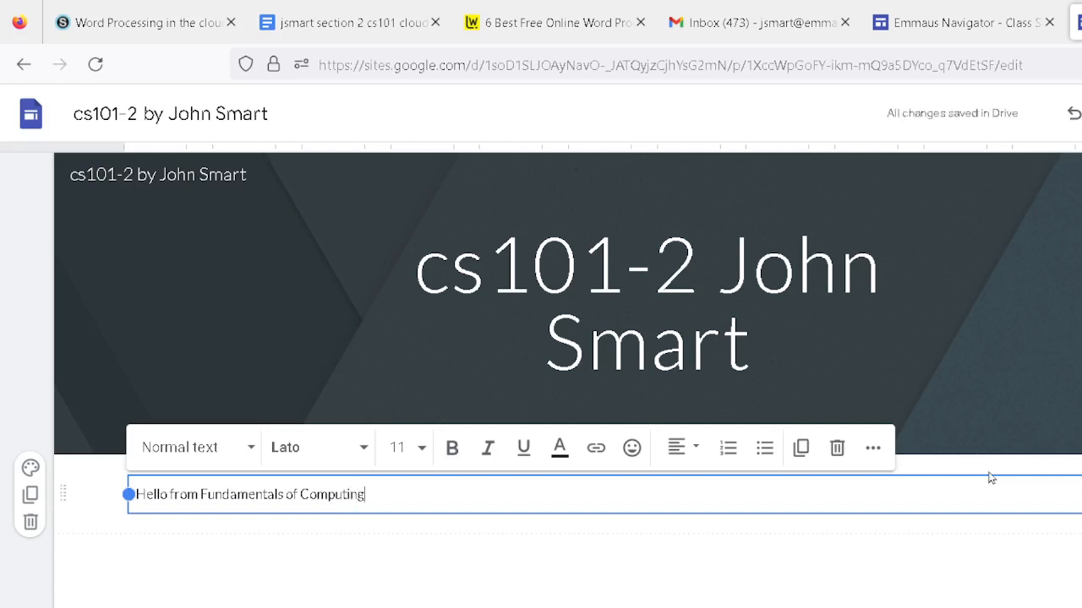
pyautogui.write('!')
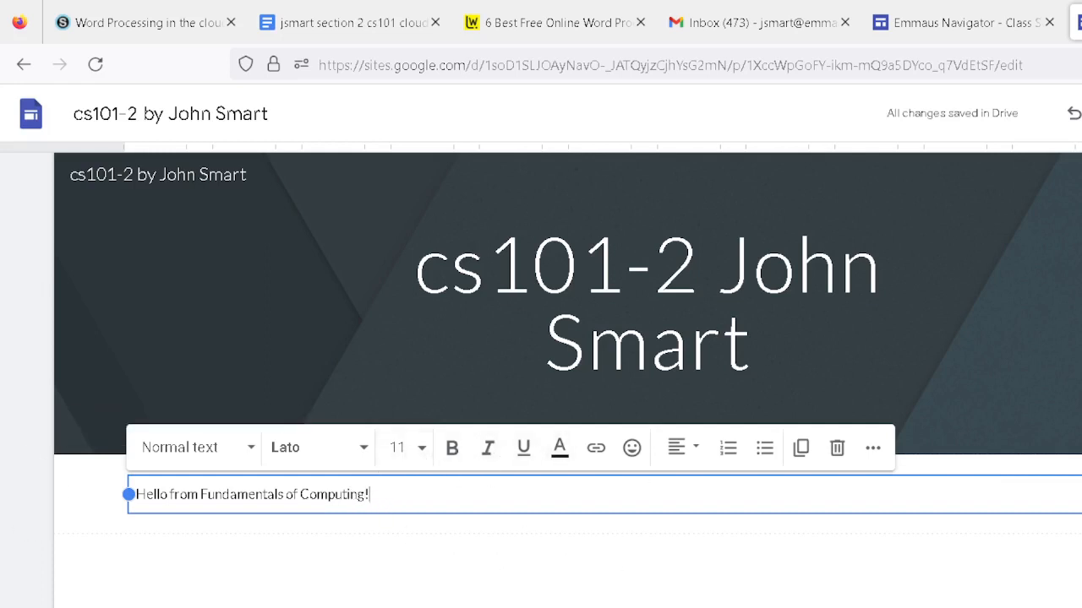
pyautogui.press('Escape')
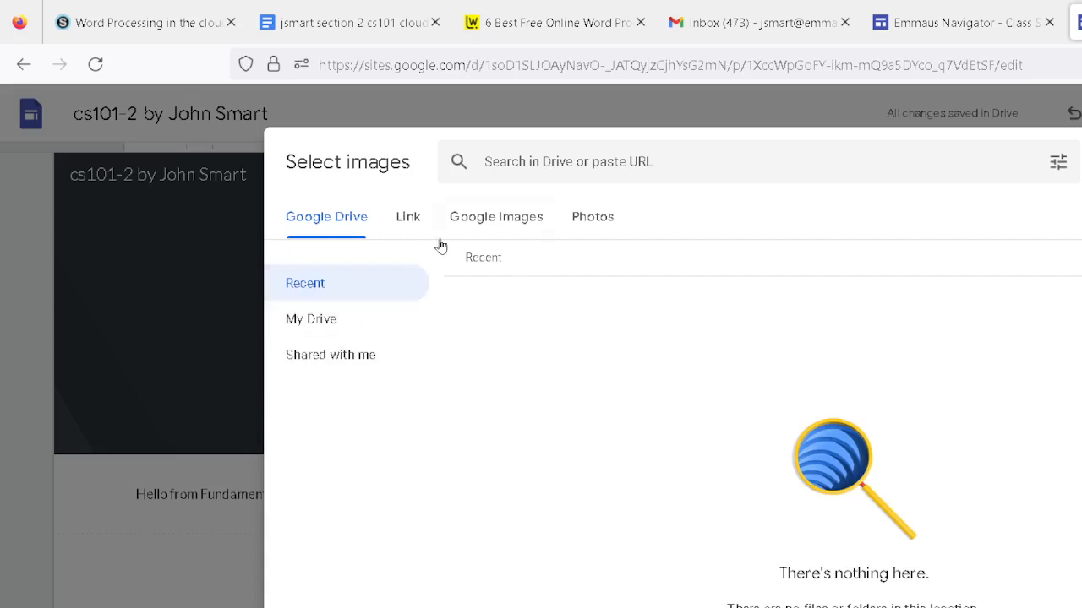
# - Find "Bible" pictures in Google Images and insert the one of hands holding an open book below the greeting text
pyautogui.click(346, 326)
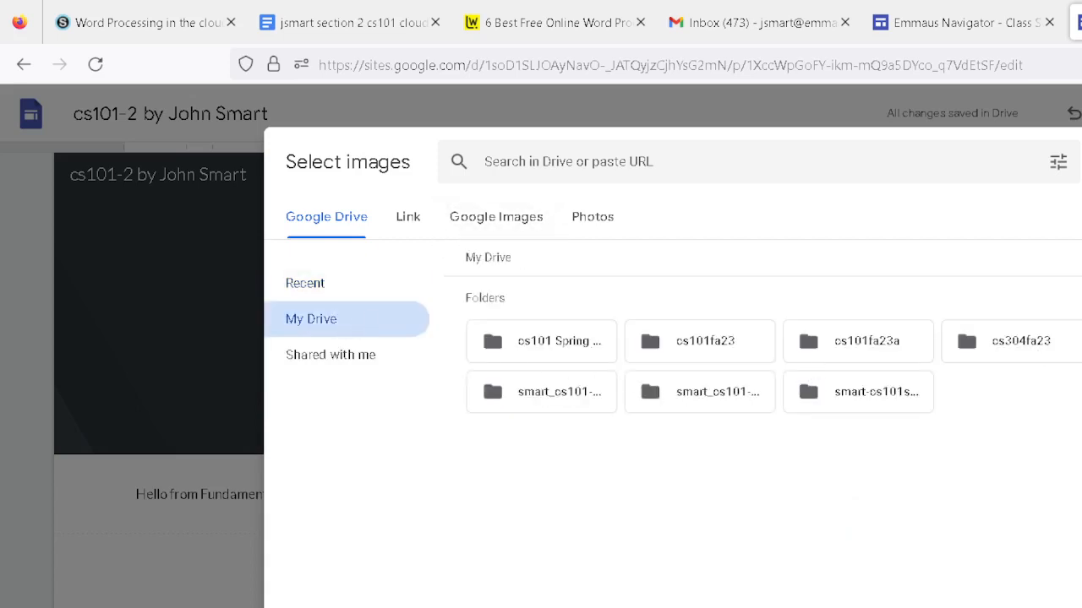
pyautogui.click(348, 360)
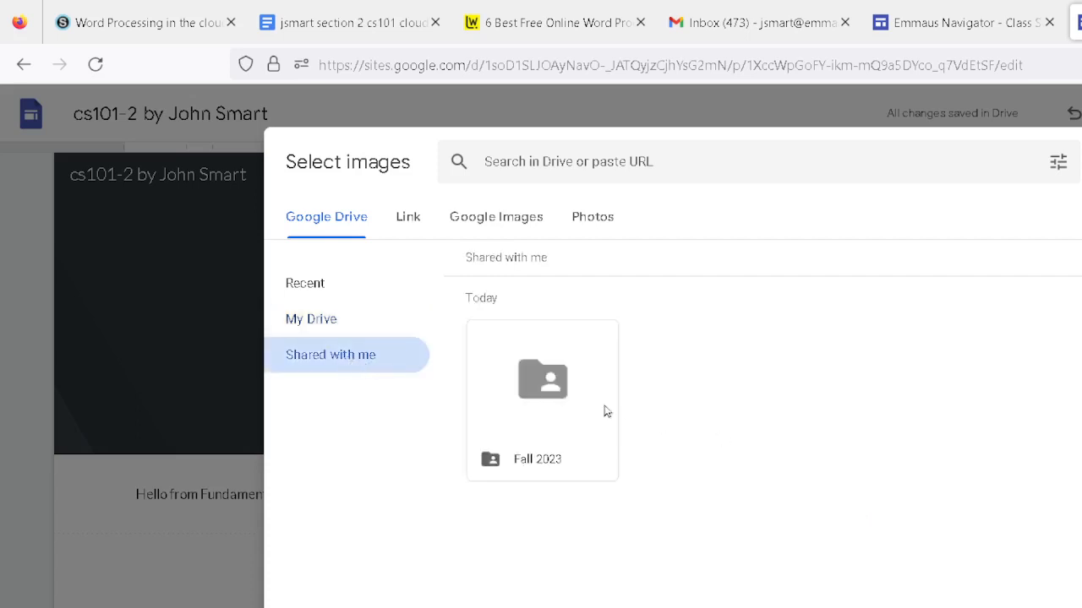
pyautogui.click(504, 230)
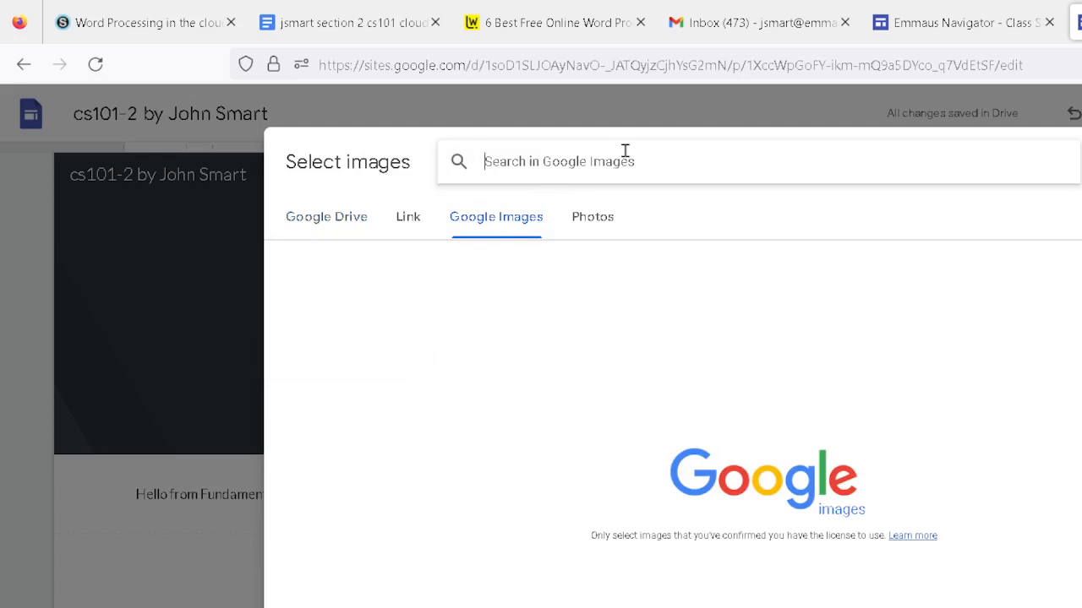
pyautogui.write('Bible')
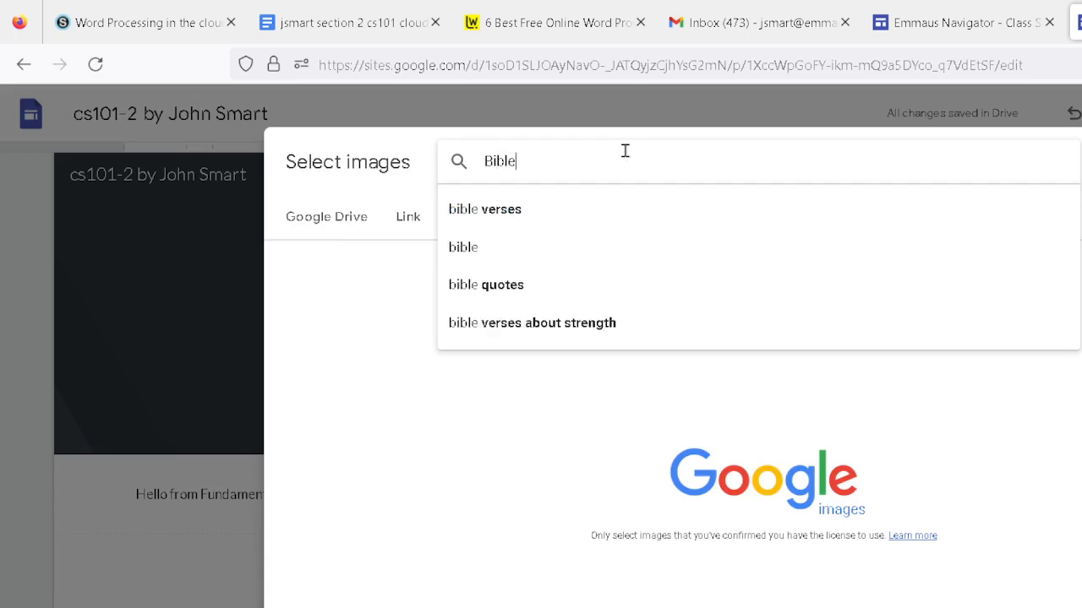
pyautogui.press('Return')
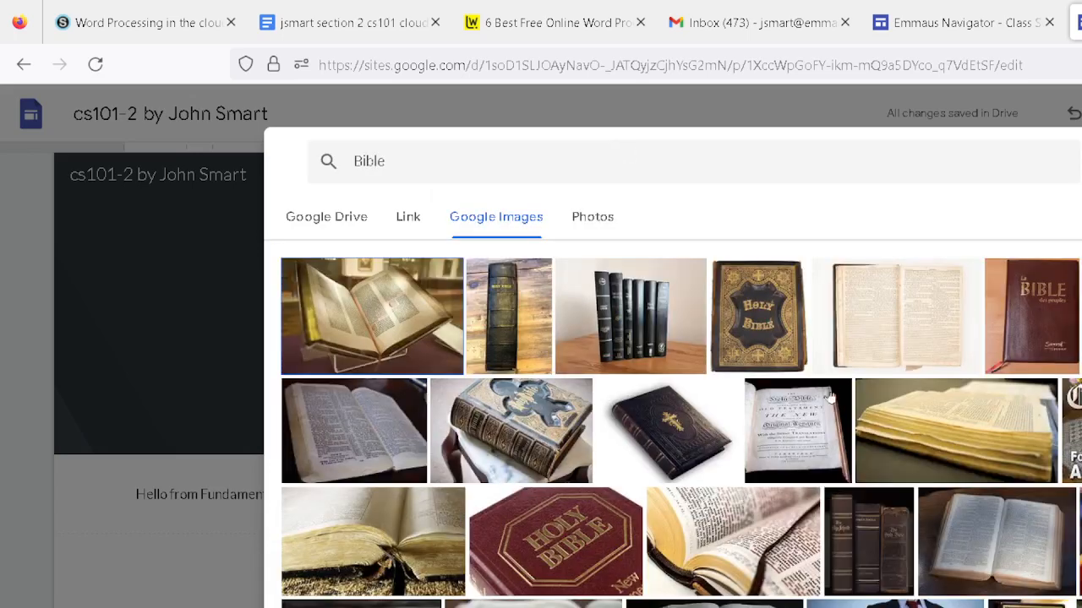
pyautogui.scroll(-7, 908, 564)
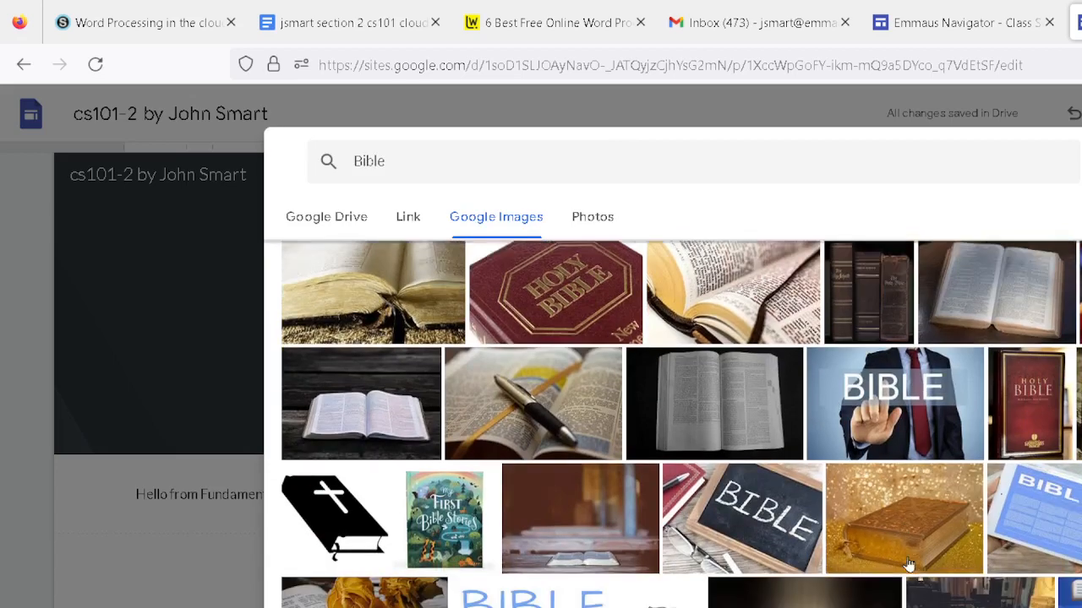
pyautogui.scroll(-3, 909, 582)
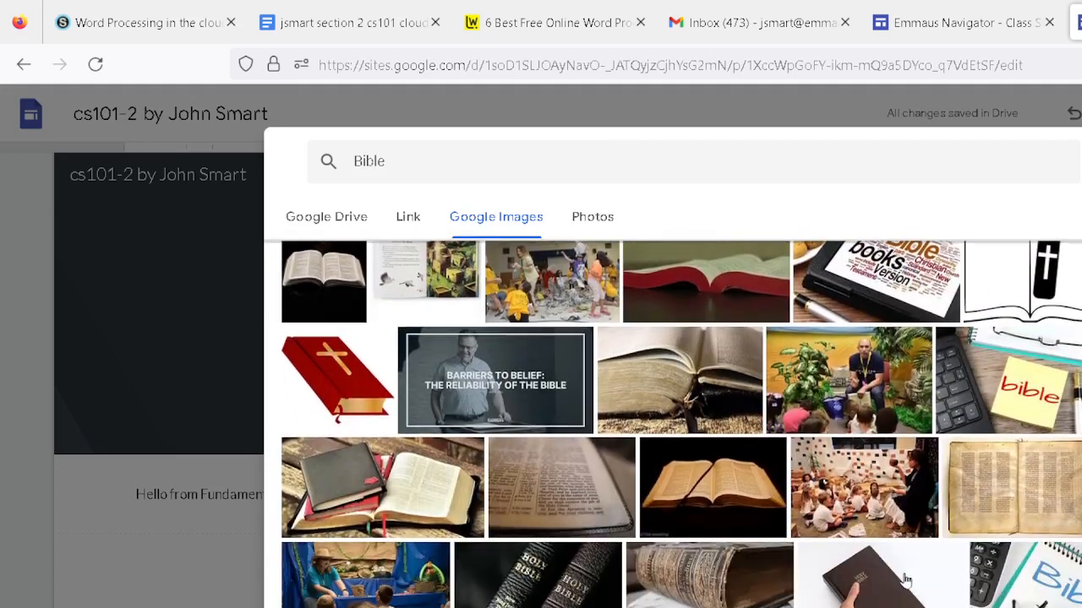
pyautogui.scroll(-4, 938, 577)
pyautogui.scroll(-2, 1017, 586)
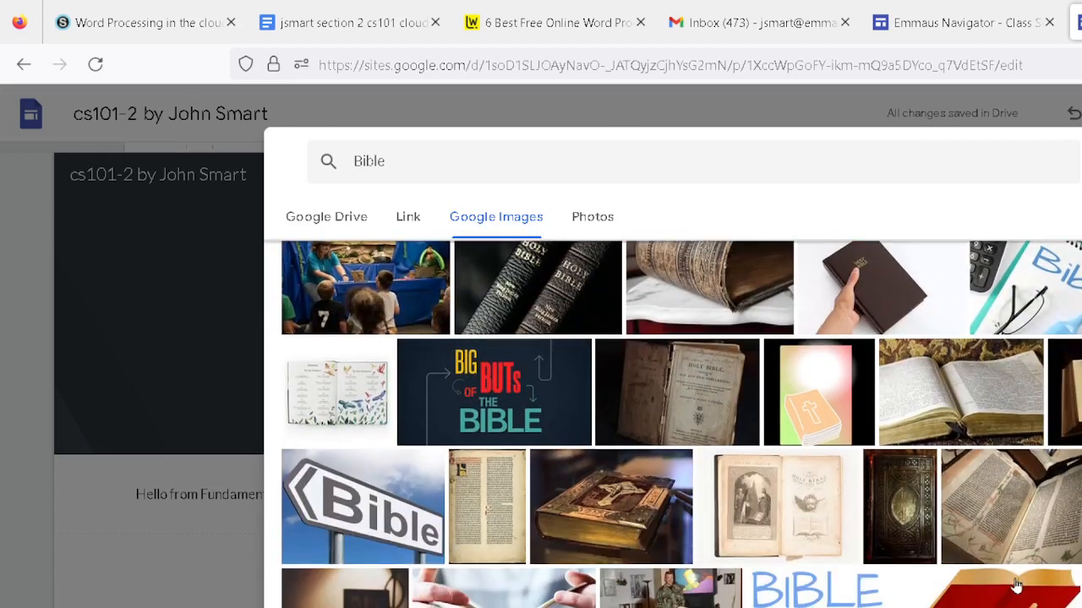
pyautogui.scroll(-2, 820, 548)
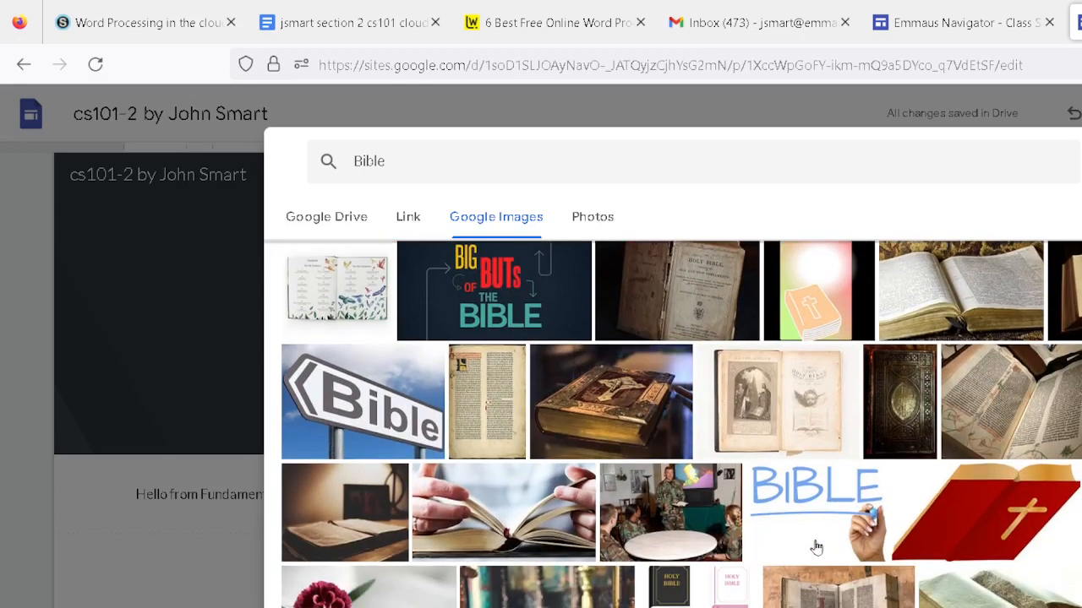
pyautogui.click(541, 496)
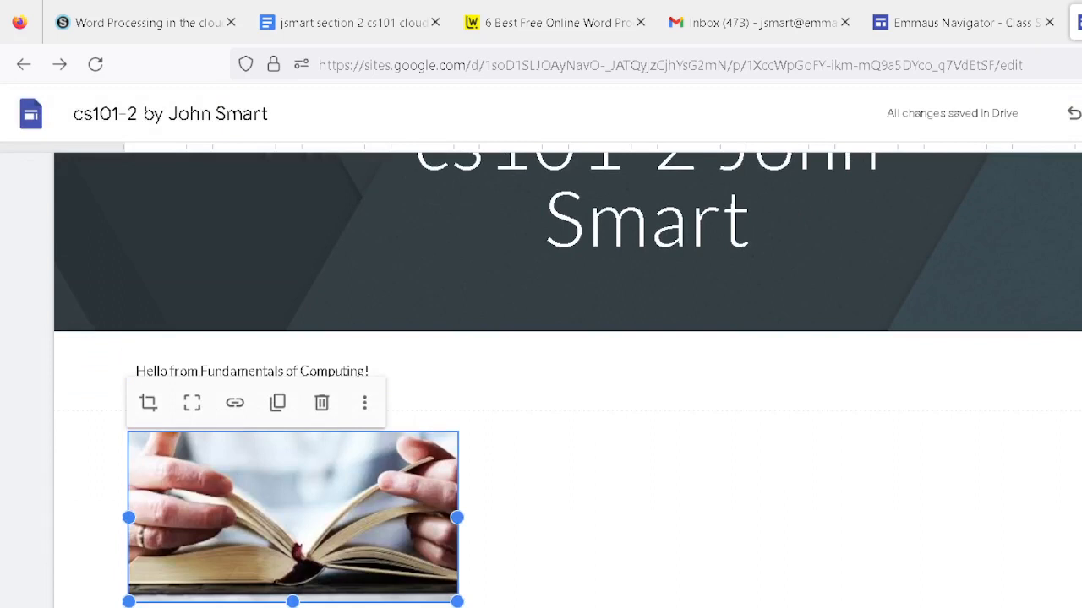
# - Find "Autumn" pictures in Google Images and insert the orange maple leaves photo below the open book picture
pyautogui.press('Escape')
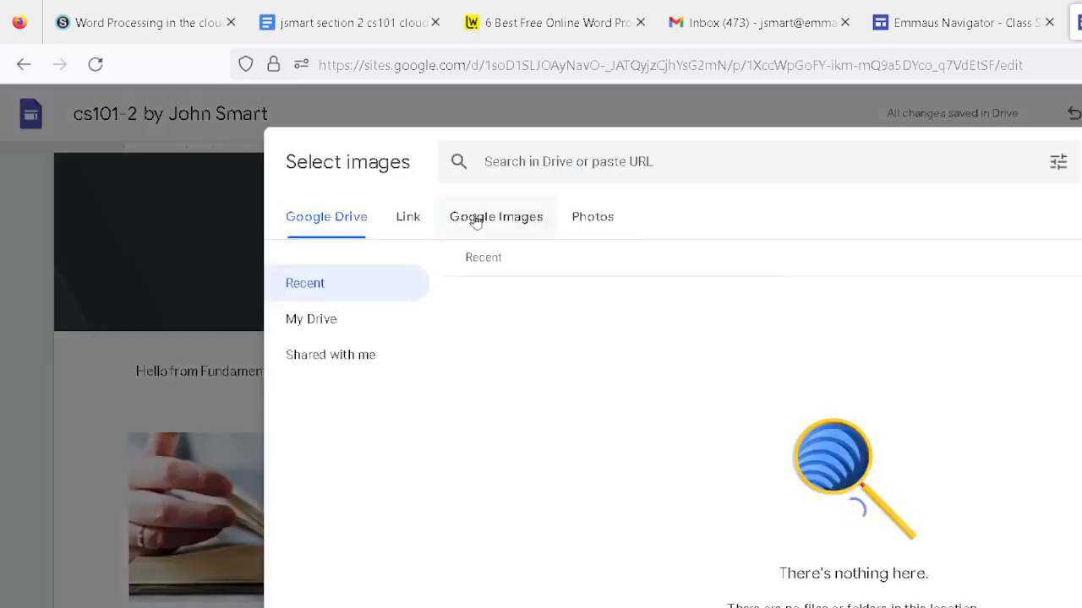
pyautogui.click(474, 218)
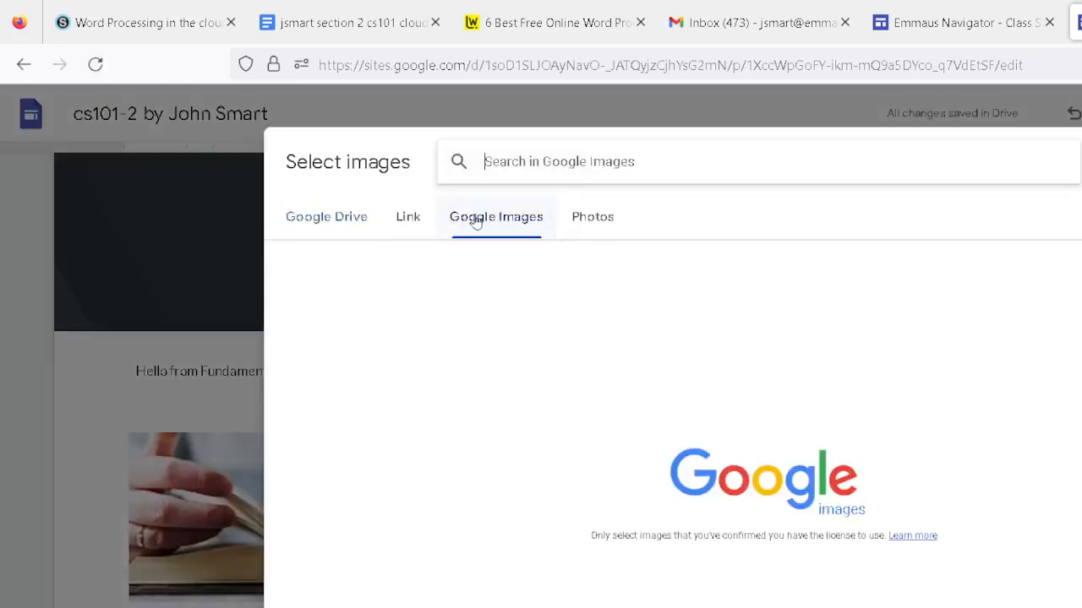
pyautogui.click(515, 161)
pyautogui.write('s')
pyautogui.press('BackSpace')
pyautogui.write('A')
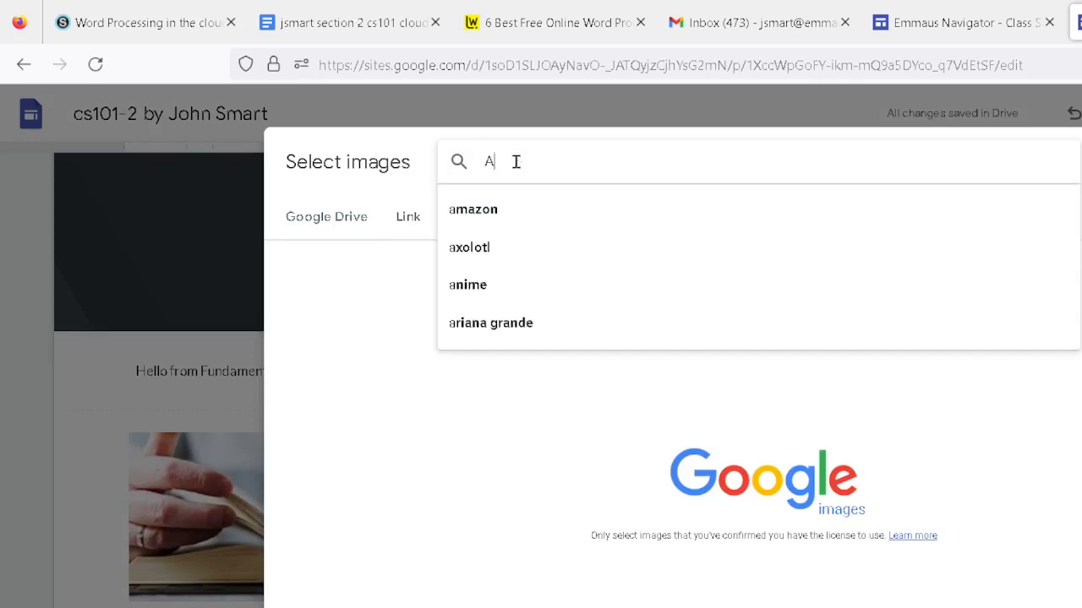
pyautogui.write('utu')
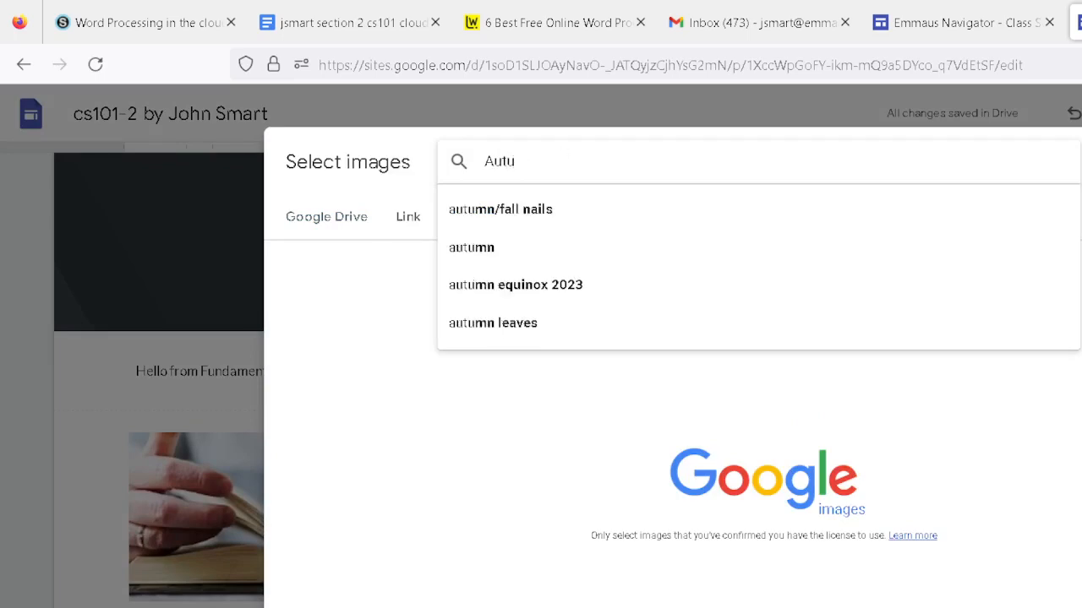
pyautogui.write('mn')
pyautogui.press('Return')
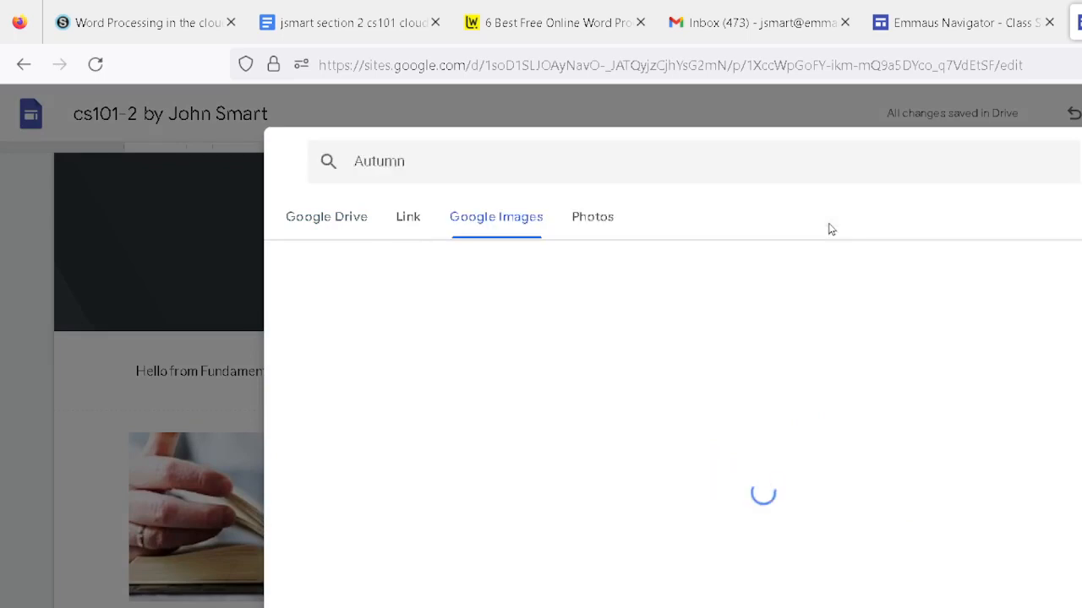
pyautogui.doubleClick(908, 530)
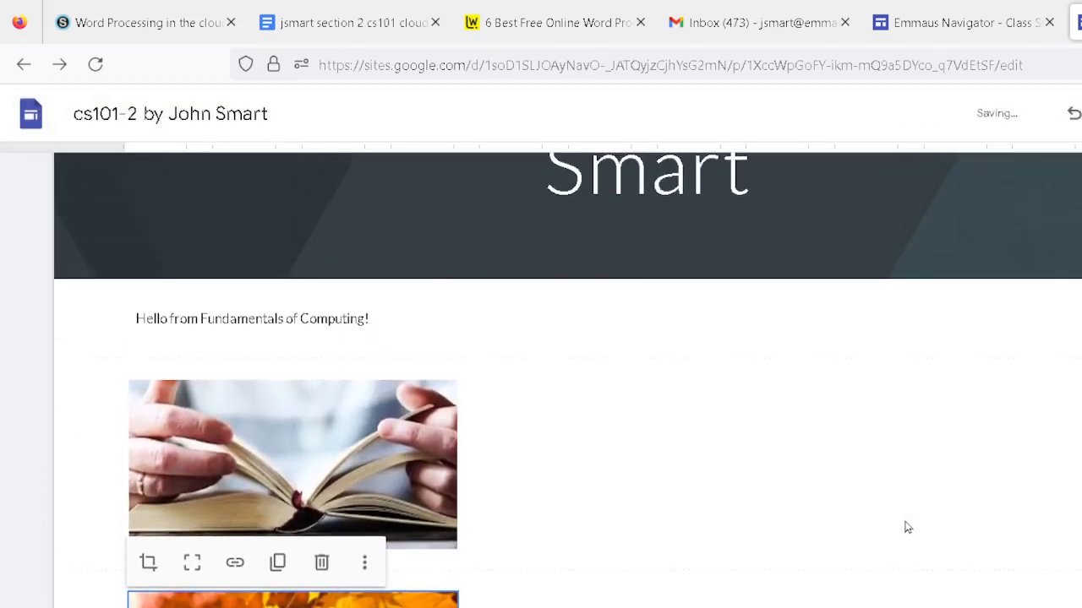
# - Move the autumn leaves picture into the same row as the open book picture, directly beside it
pyautogui.moveTo(292, 603); pyautogui.dragTo(674, 455)
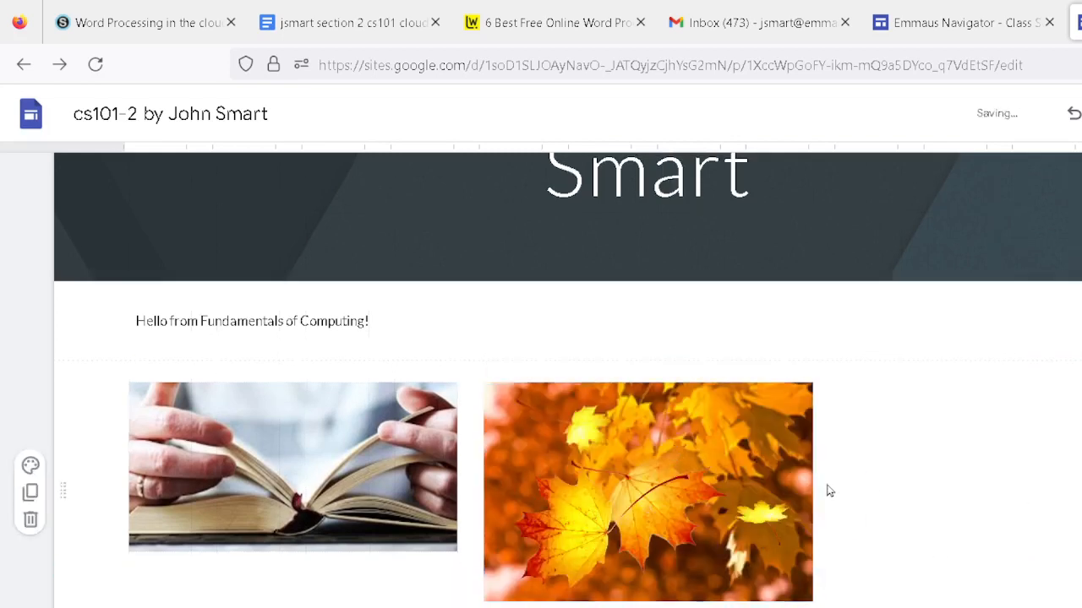
pyautogui.moveTo(689, 514); pyautogui.dragTo(511, 520)
pyautogui.moveTo(640, 468); pyautogui.dragTo(468, 515)
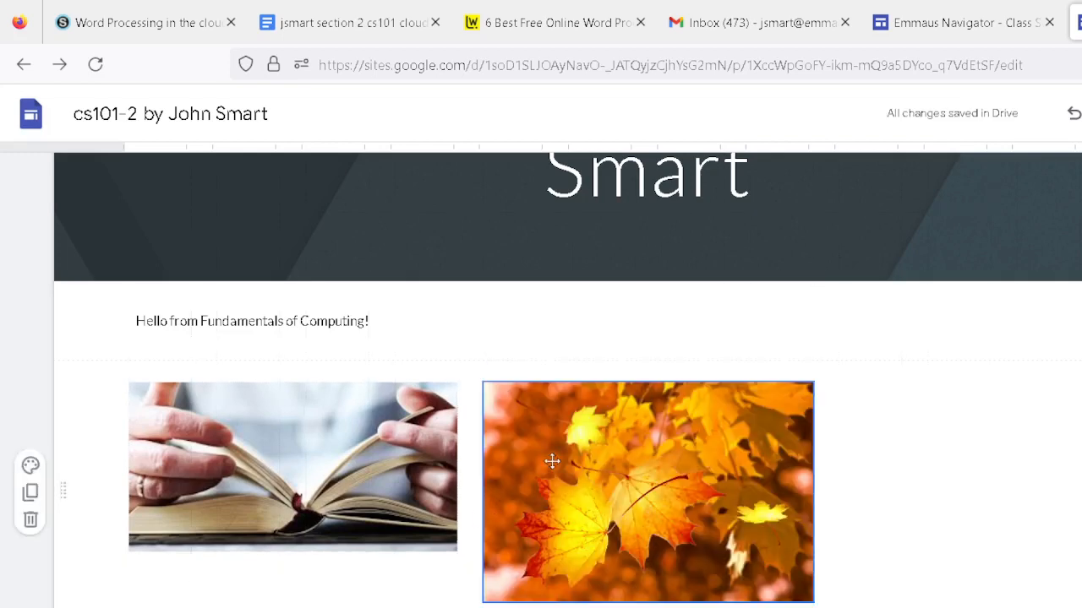
pyautogui.moveTo(567, 449)
pyautogui.mouseDown()
pyautogui.moveTo(554, 493)
pyautogui.moveTo(575, 461)
pyautogui.mouseUp()
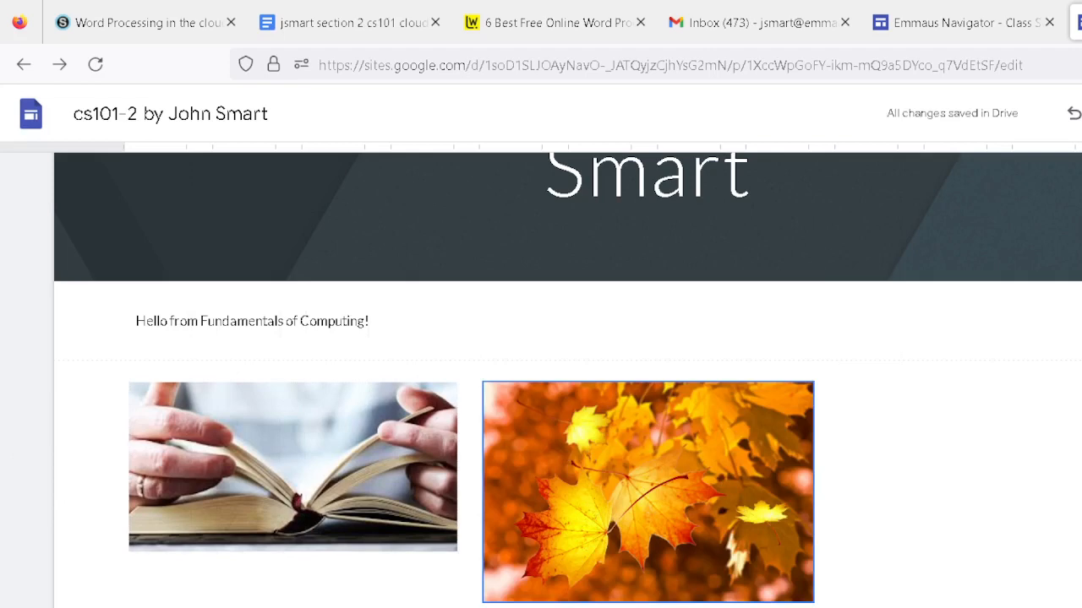
# - Add a media-and-text content block below the pictures and fill its placeholder with YouTube video "SED | Plenary Session 1", searching for "emmaus bible college"
pyautogui.scroll(3, 568, 380)
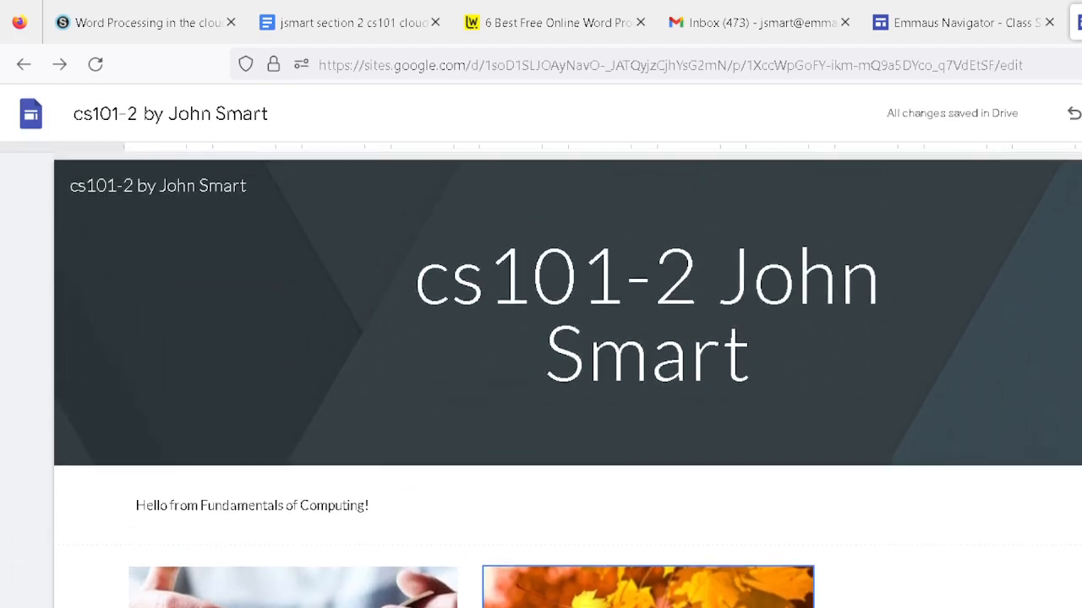
pyautogui.scroll(-1, 567, 380)
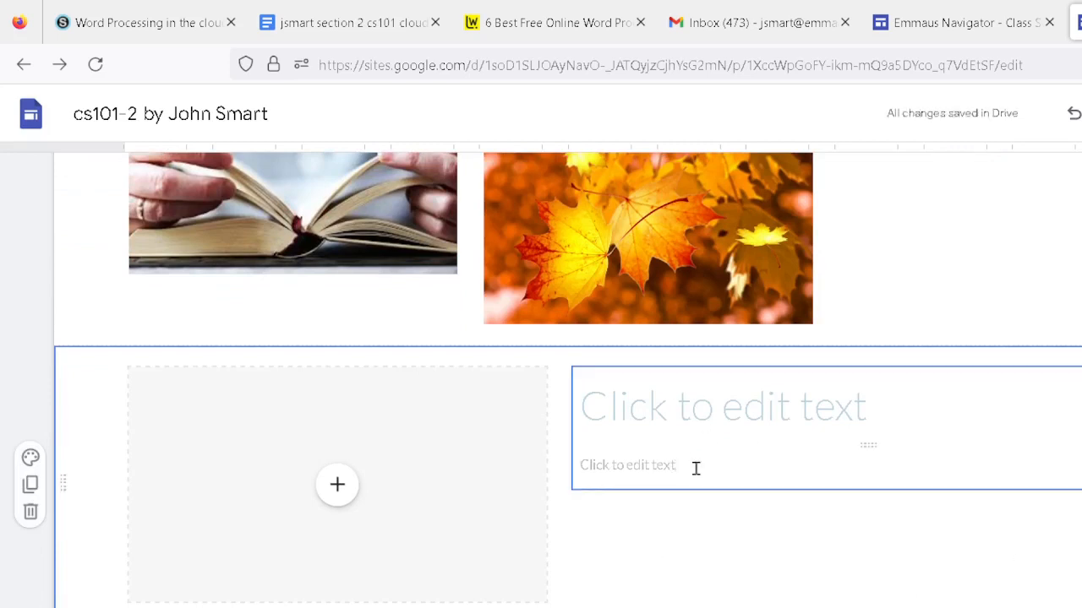
pyautogui.click(337, 487)
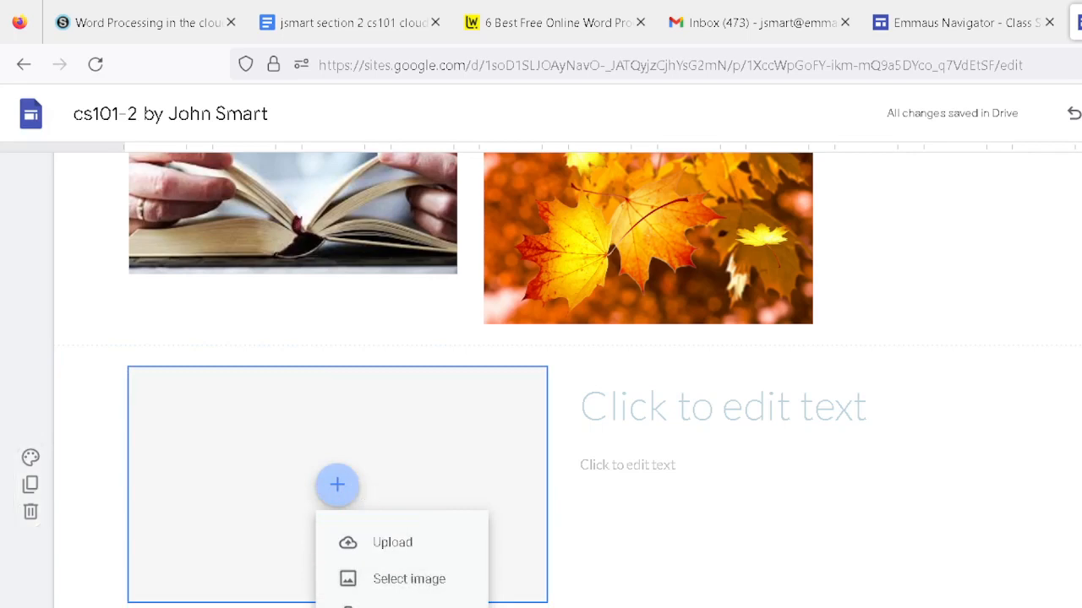
pyautogui.click(392, 607)
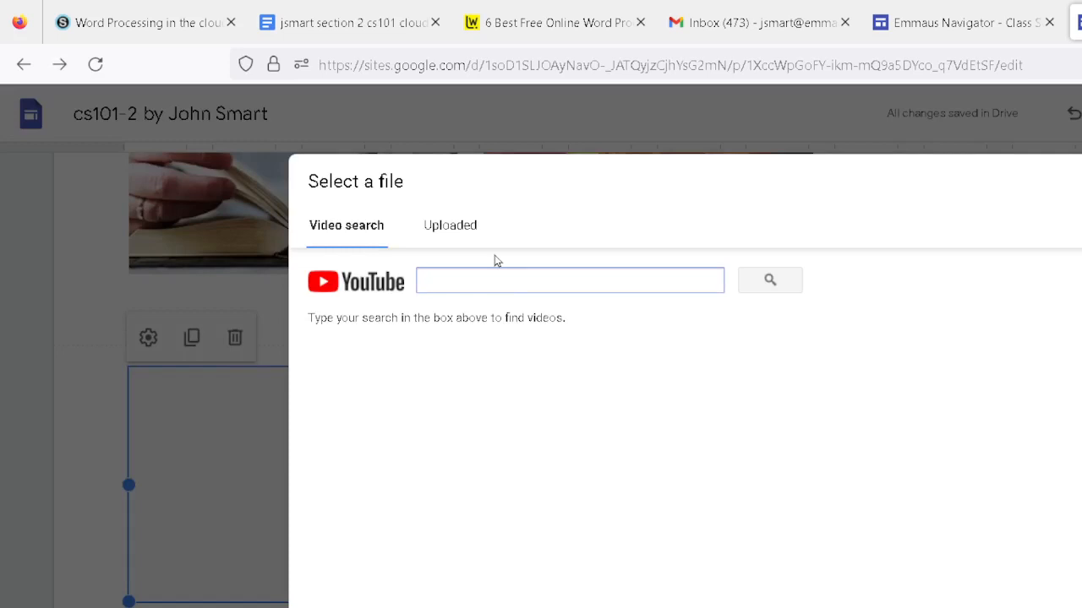
pyautogui.write('emmaus bible')
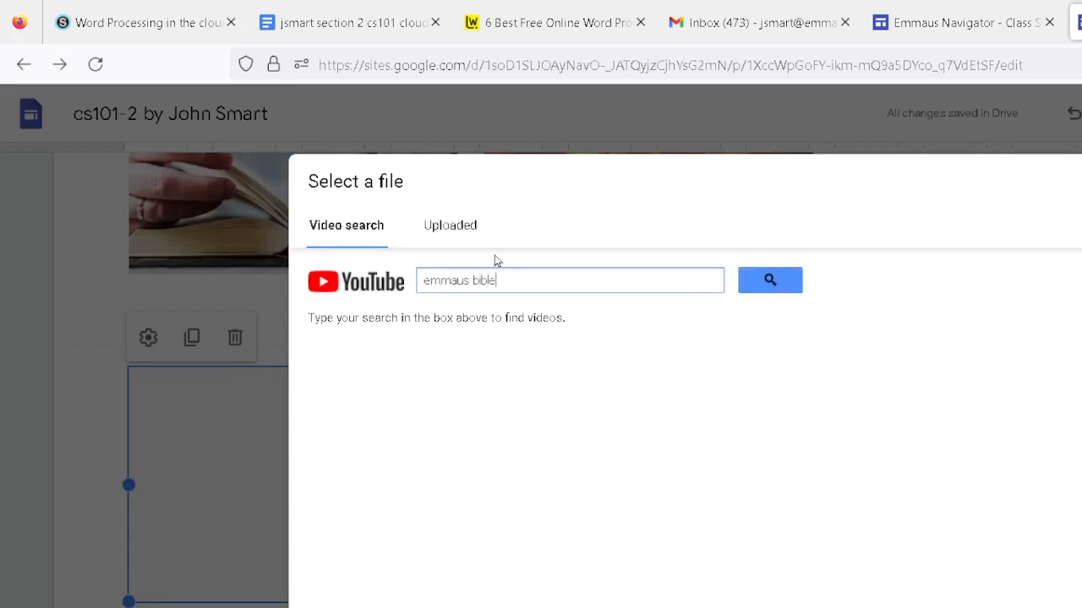
pyautogui.write(' college')
pyautogui.press('Return')
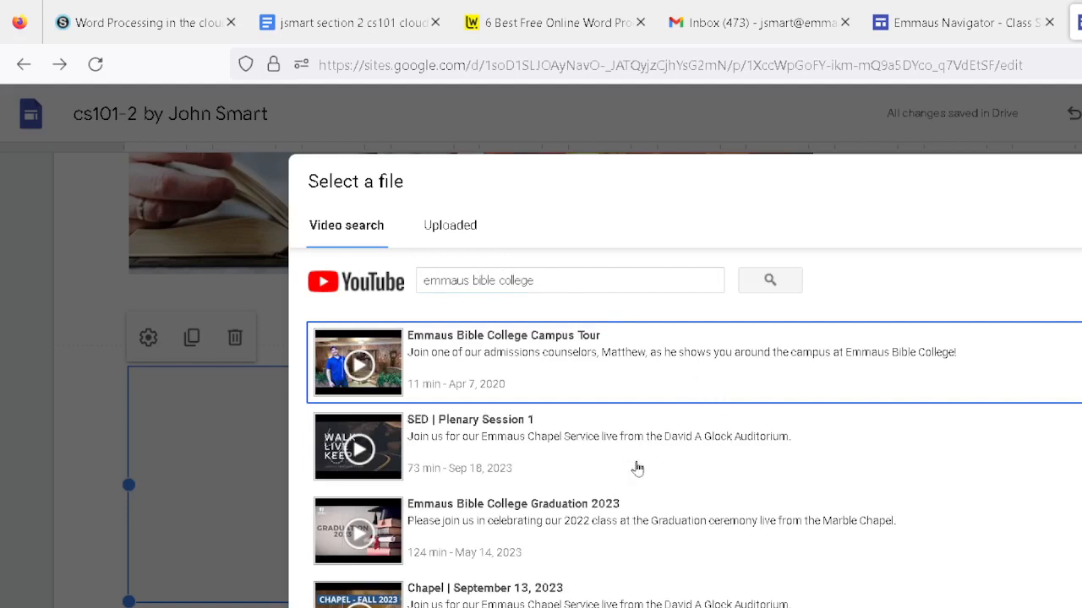
pyautogui.doubleClick(398, 464)
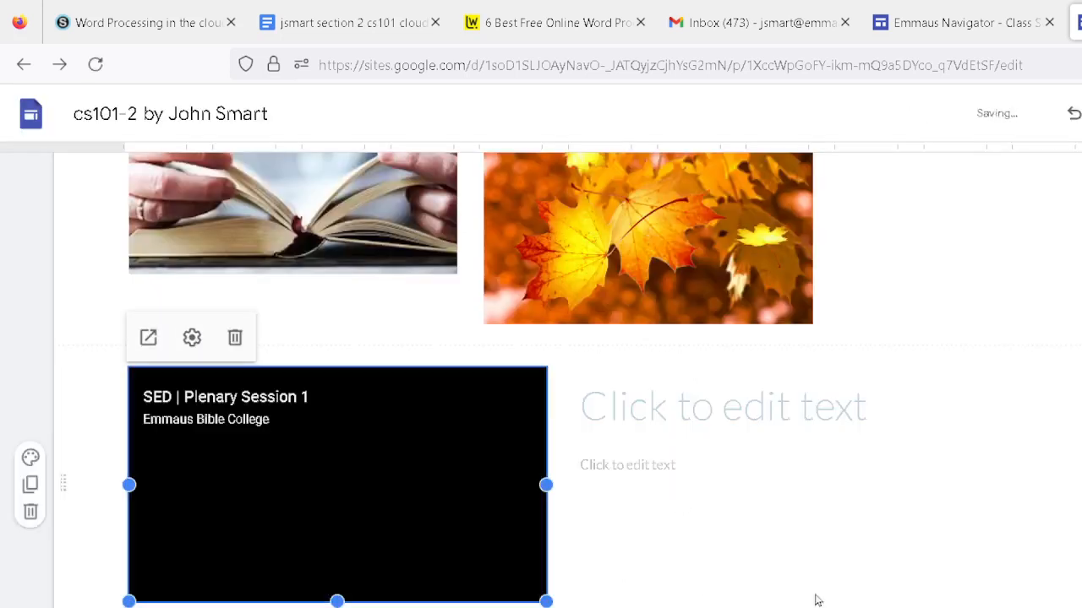
# - Title the text beside the video "SED 2023 Session 1" and enter "Choose Wisely" as its description
pyautogui.click(639, 410)
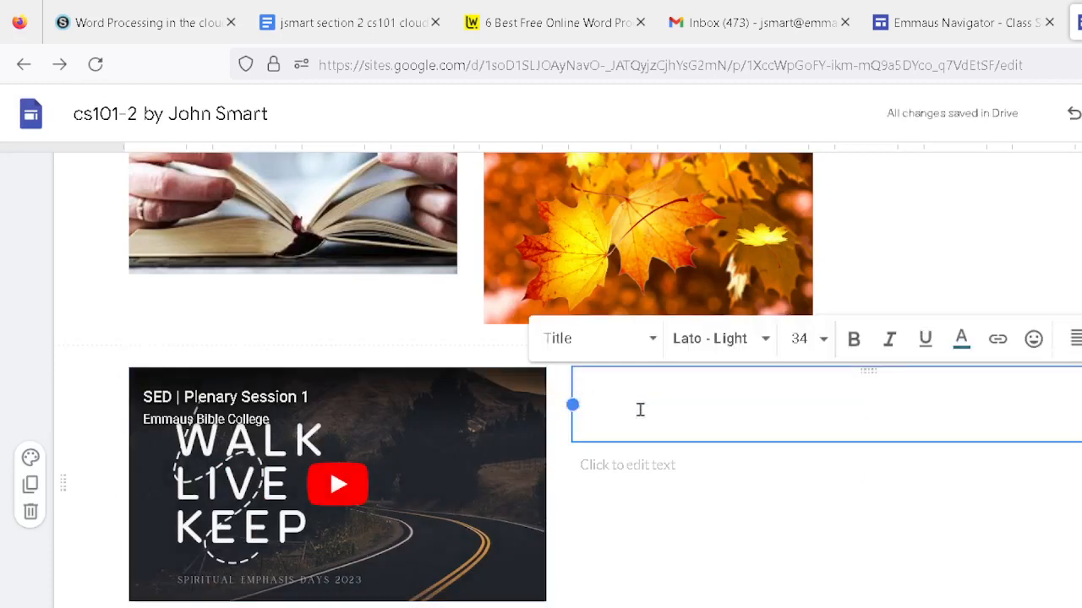
pyautogui.write('SED 2023')
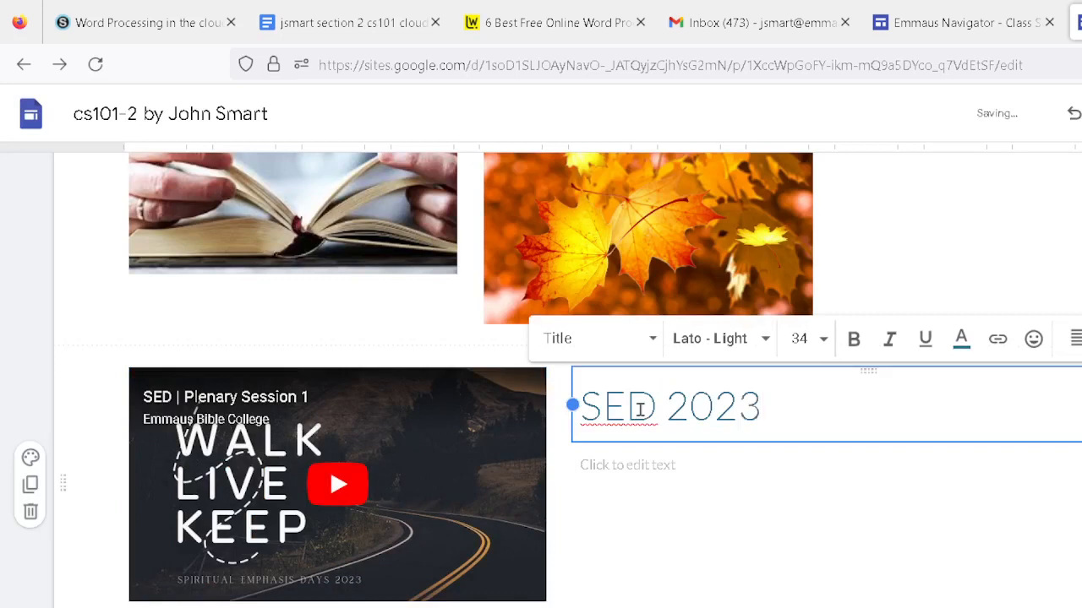
pyautogui.write(' Session')
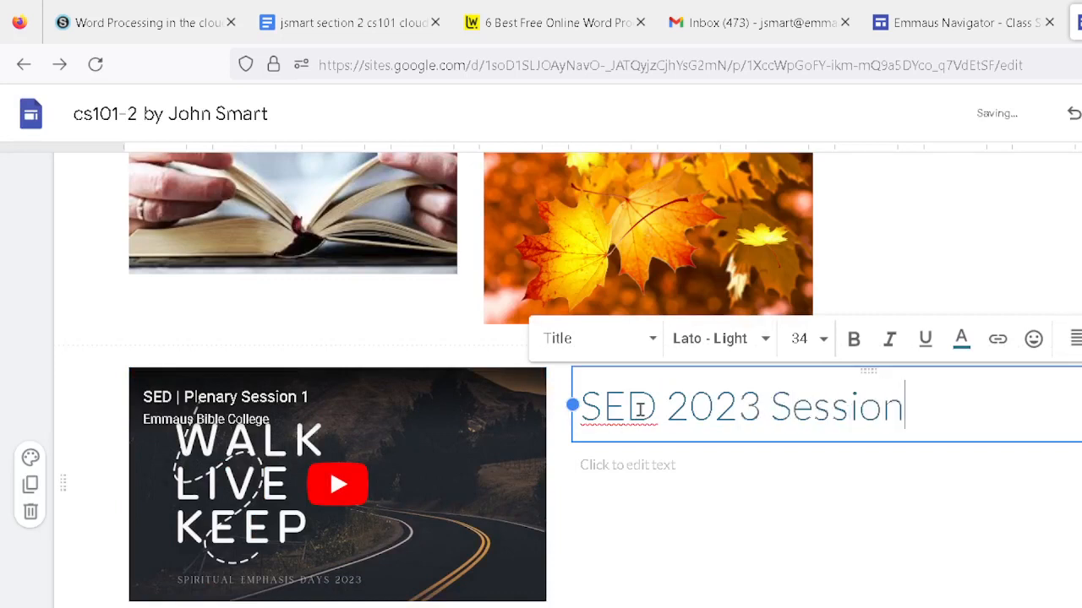
pyautogui.write(' 1')
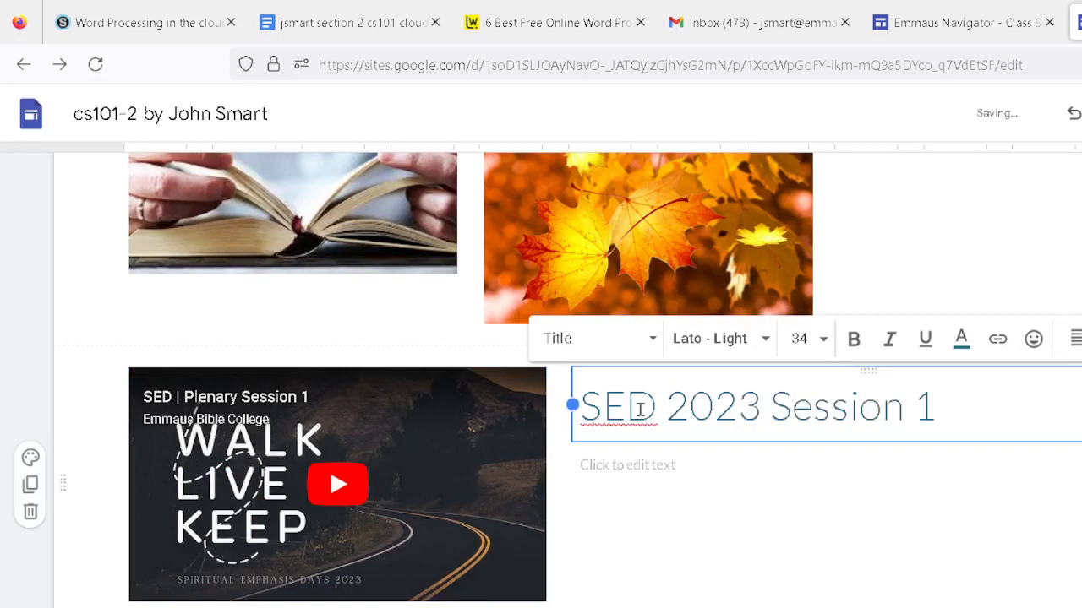
pyautogui.click(650, 464)
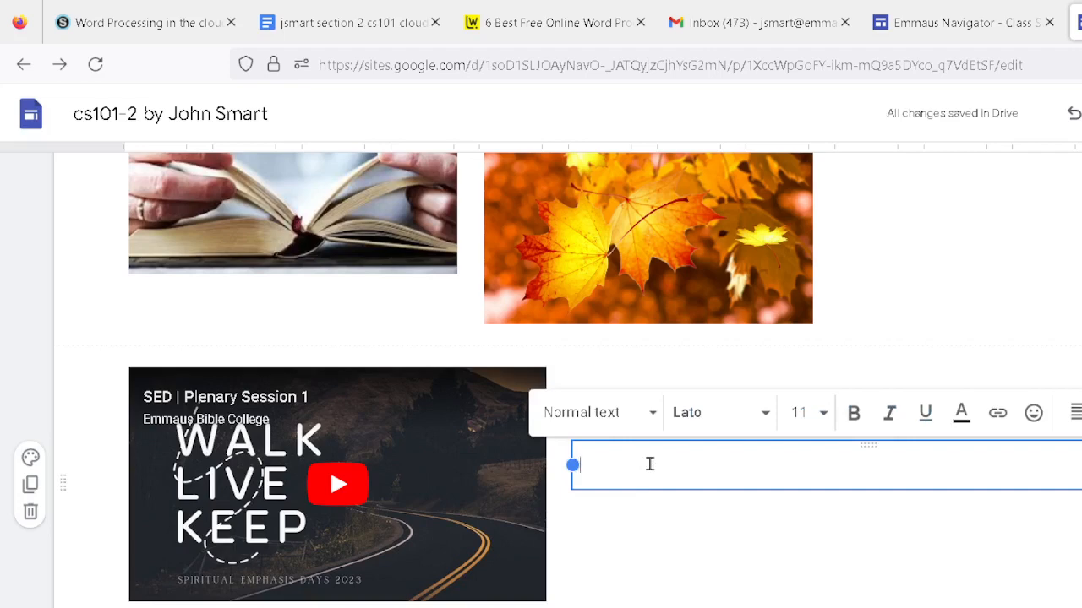
pyautogui.write('Choo')
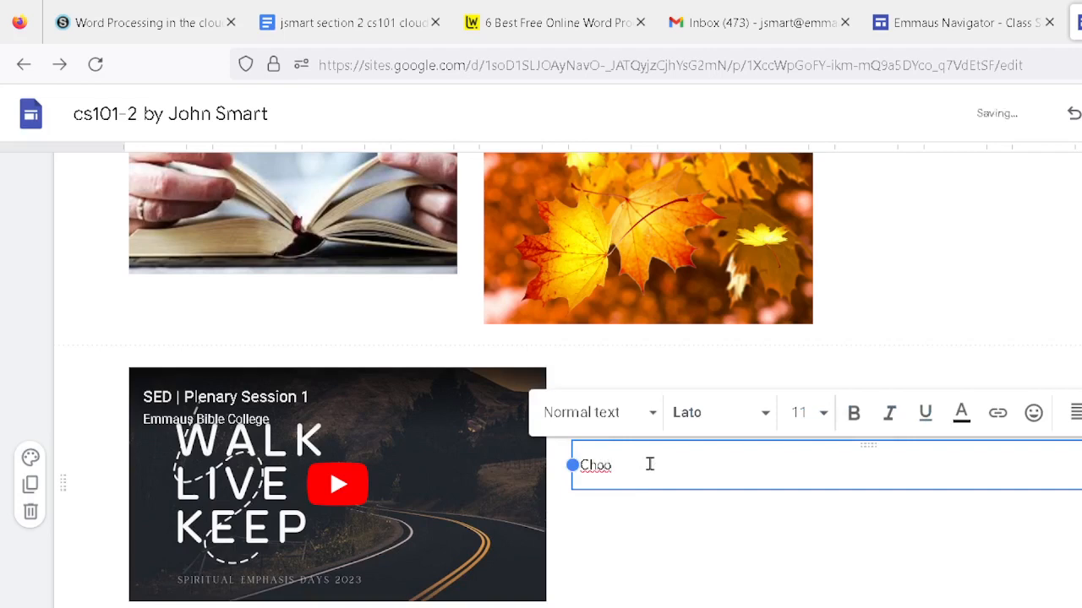
pyautogui.write('se Wisely')
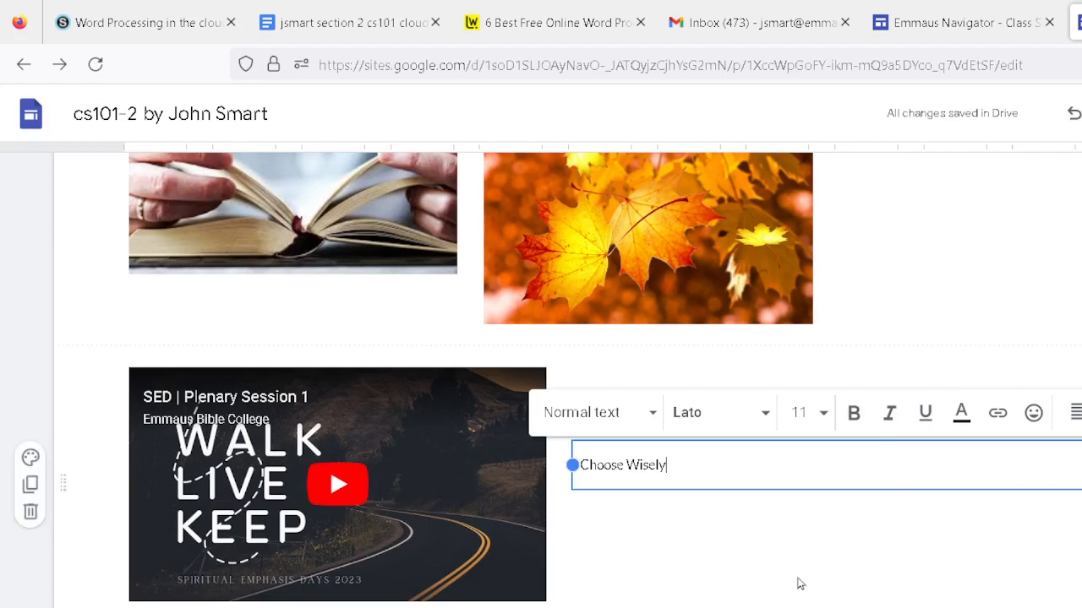
# - Insert a collapsible group between the pictures and the video block, with the heading "test group"
pyautogui.scroll(3, 797, 582)
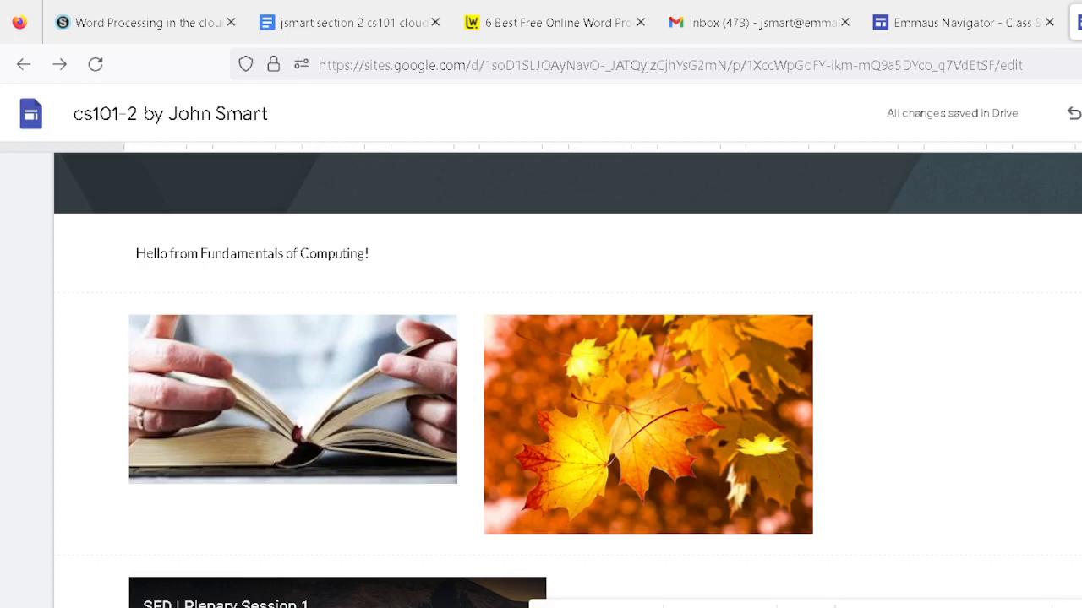
pyautogui.click(1081, 541)
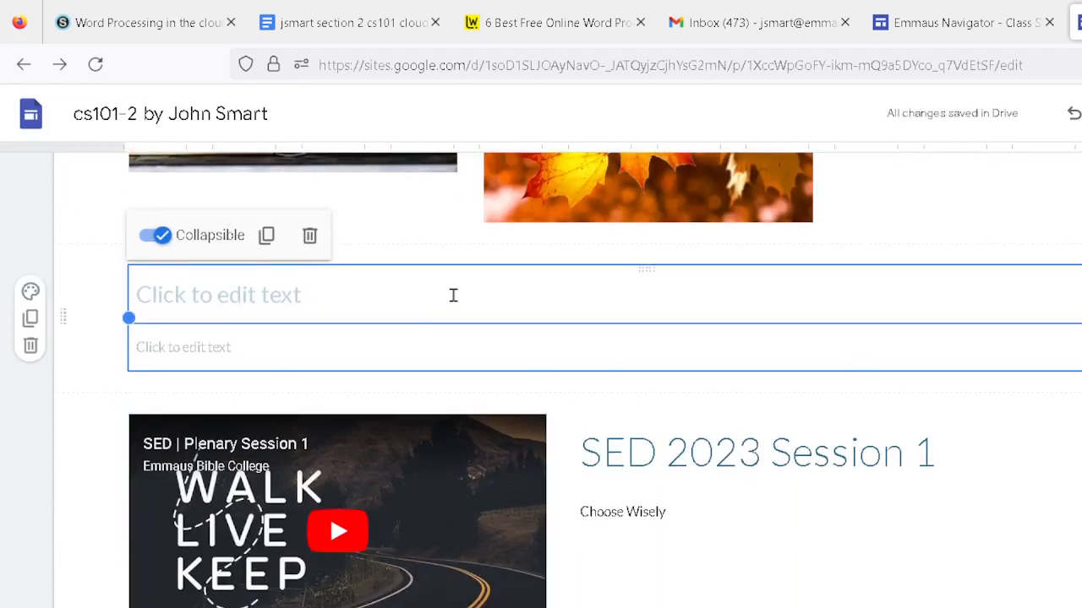
pyautogui.scroll(1, 303, 287)
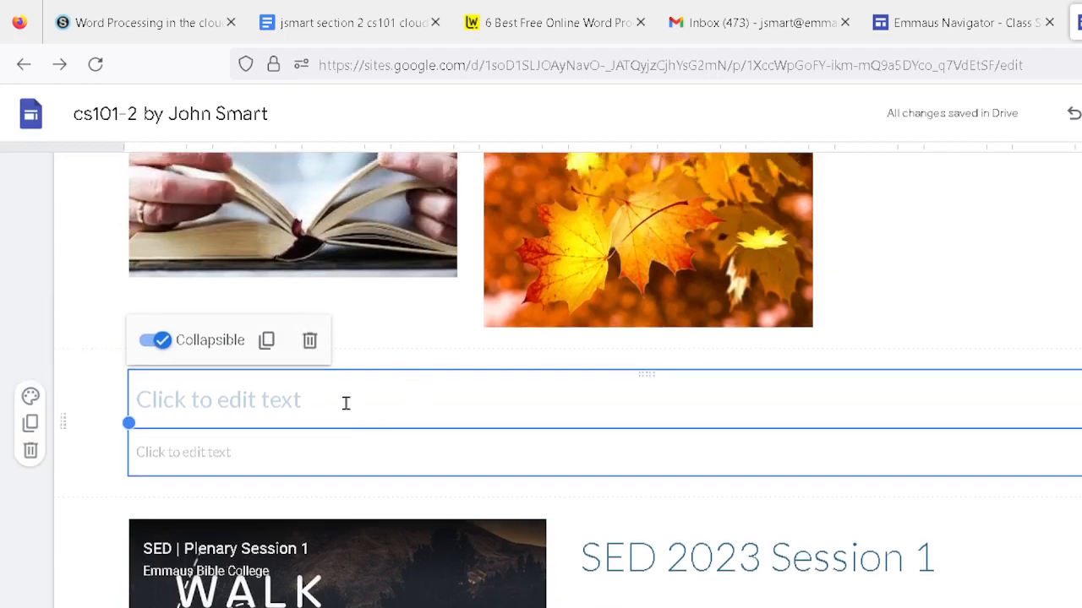
pyautogui.click(338, 399)
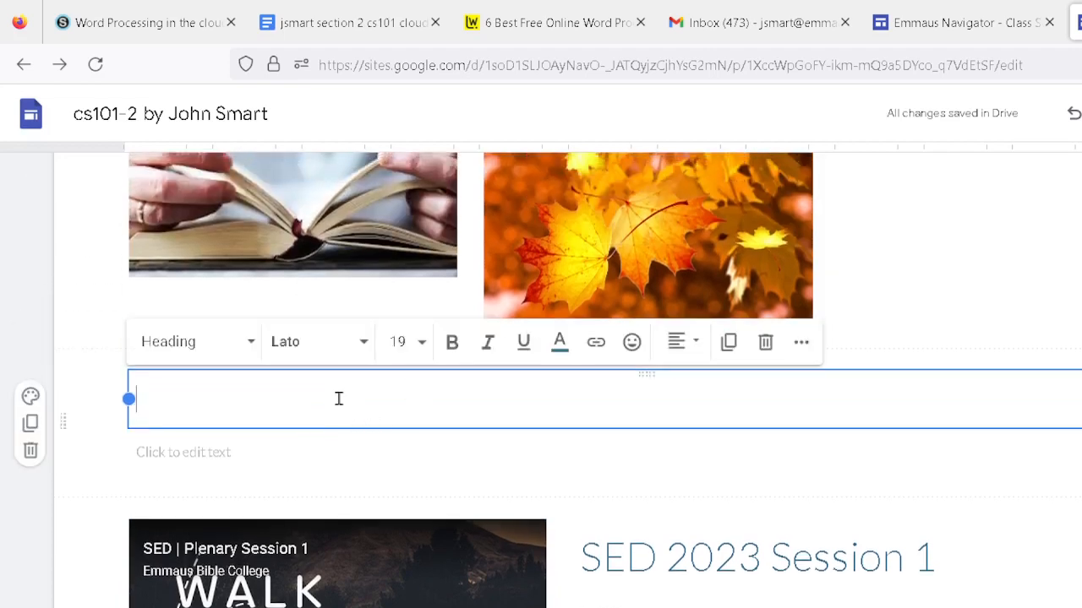
pyautogui.write('test g')
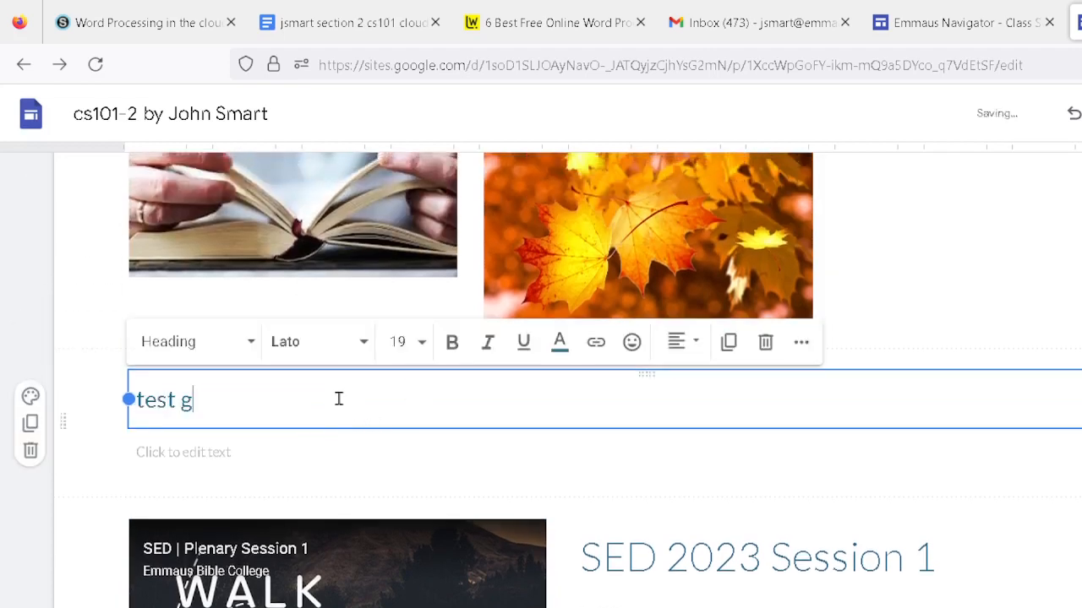
pyautogui.write('roupt')
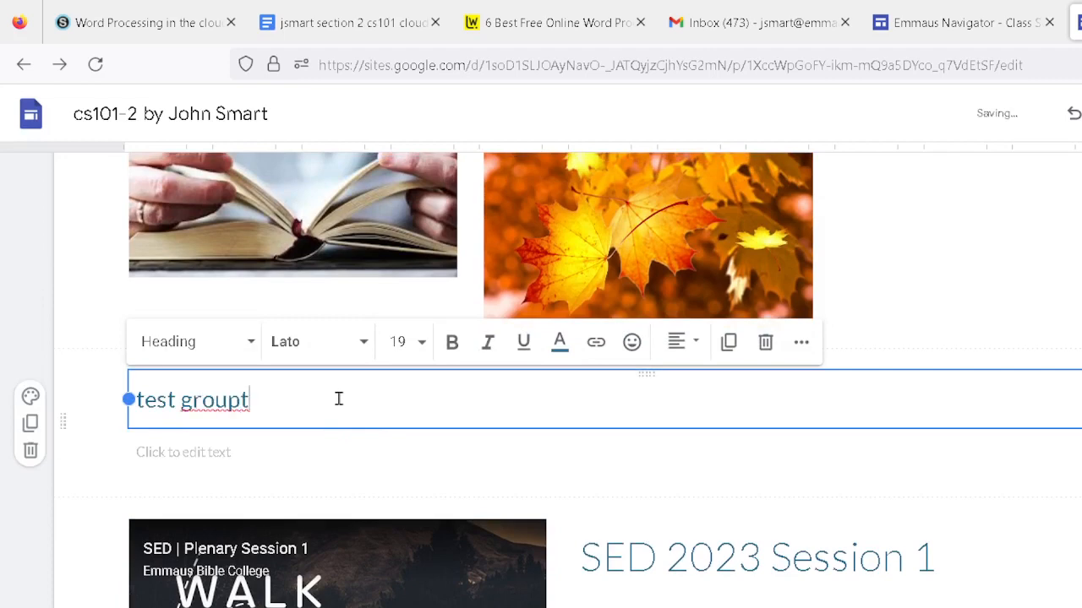
pyautogui.press('BackSpace')
# - Fill the collapsible group's body with three lines reading "item 1", "item2" and "item3"
pyautogui.click(173, 449)
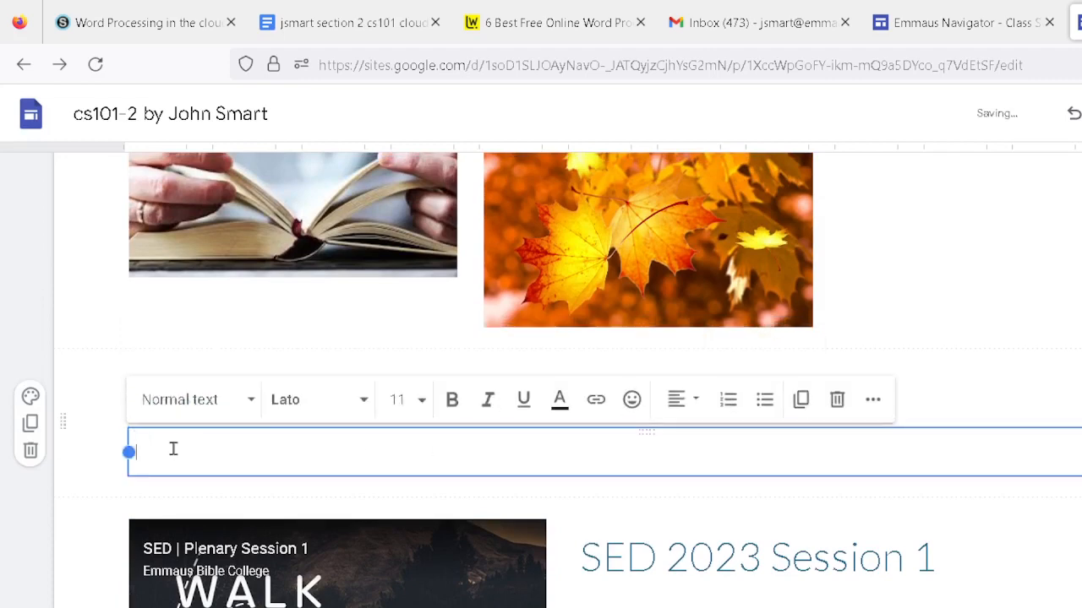
pyautogui.write('item 12')
pyautogui.press('Return')
pyautogui.write('item')
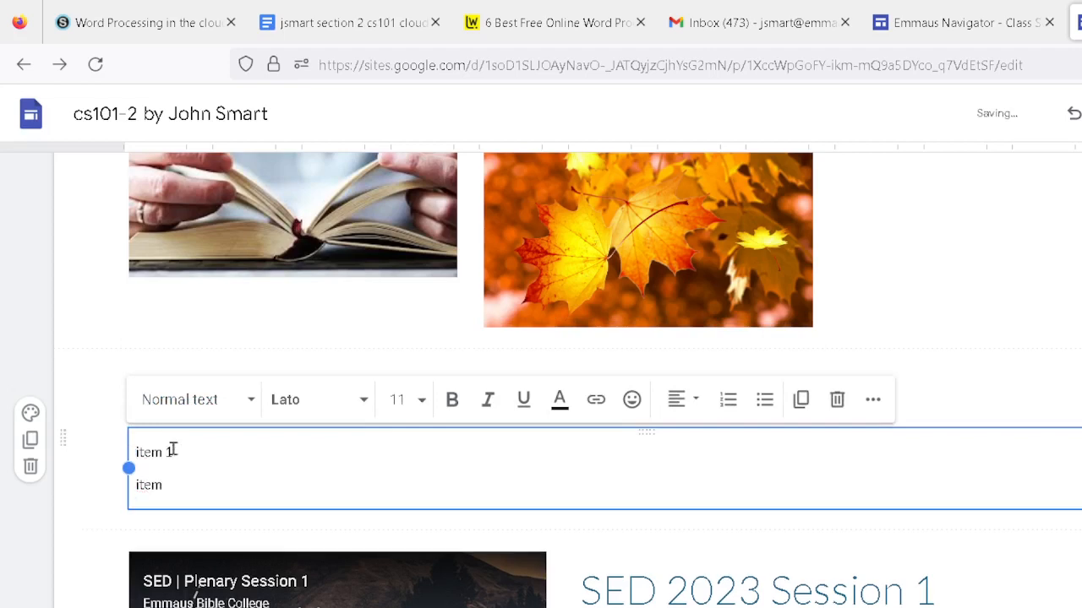
pyautogui.write('2')
pyautogui.press('Return')
pyautogui.write('oit')
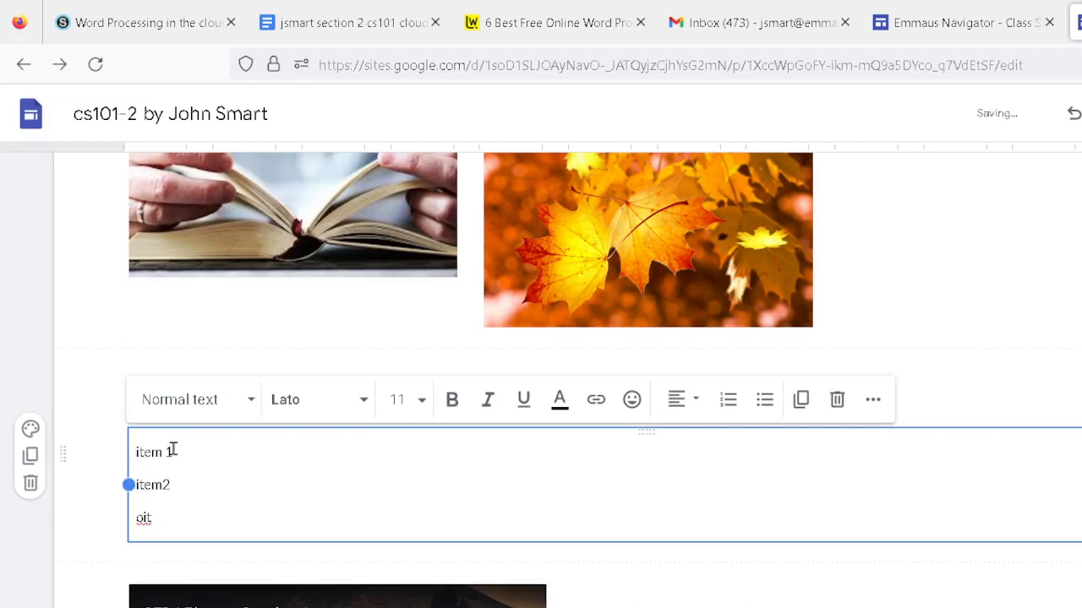
pyautogui.press('BackSpace')
pyautogui.press('BackSpace')
pyautogui.press('BackSpace')
pyautogui.write('item3')
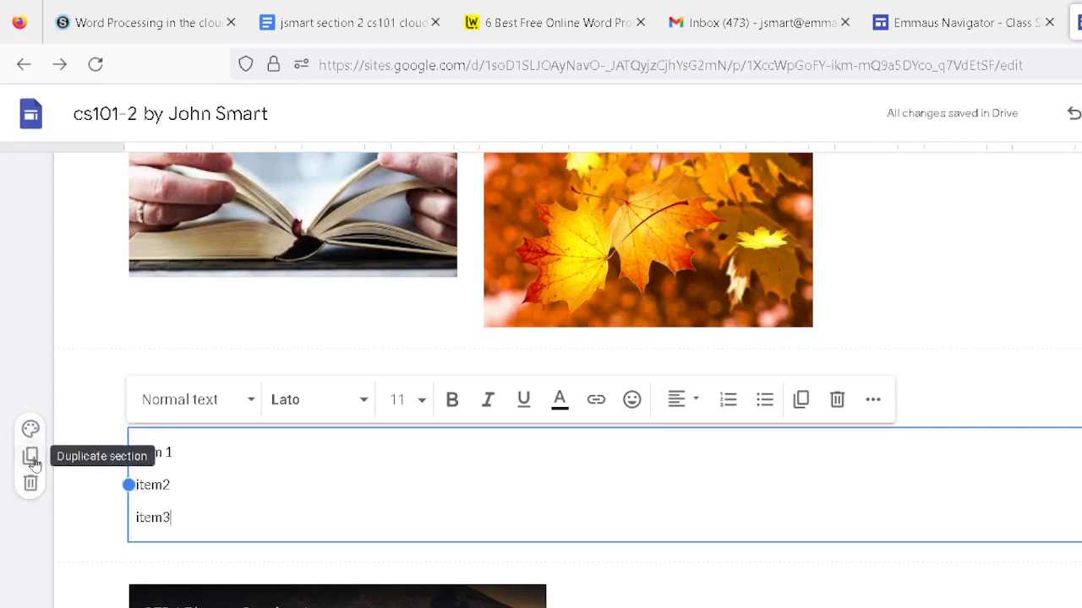
# - Duplicate the "test group" section, and expand and collapse the upper group to check its items
pyautogui.click(32, 458)
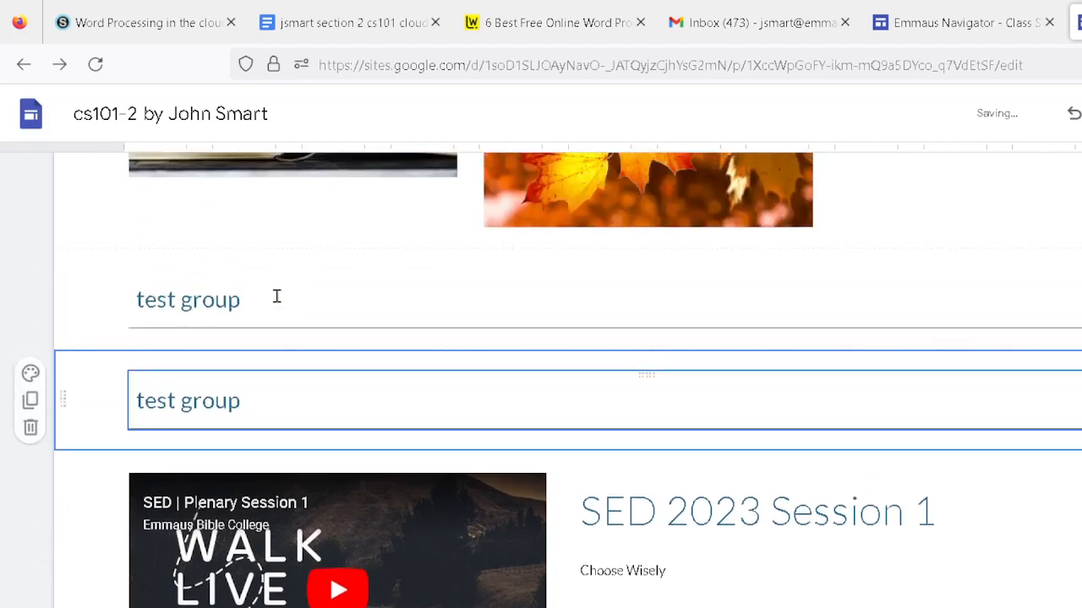
pyautogui.scroll(2, 344, 375)
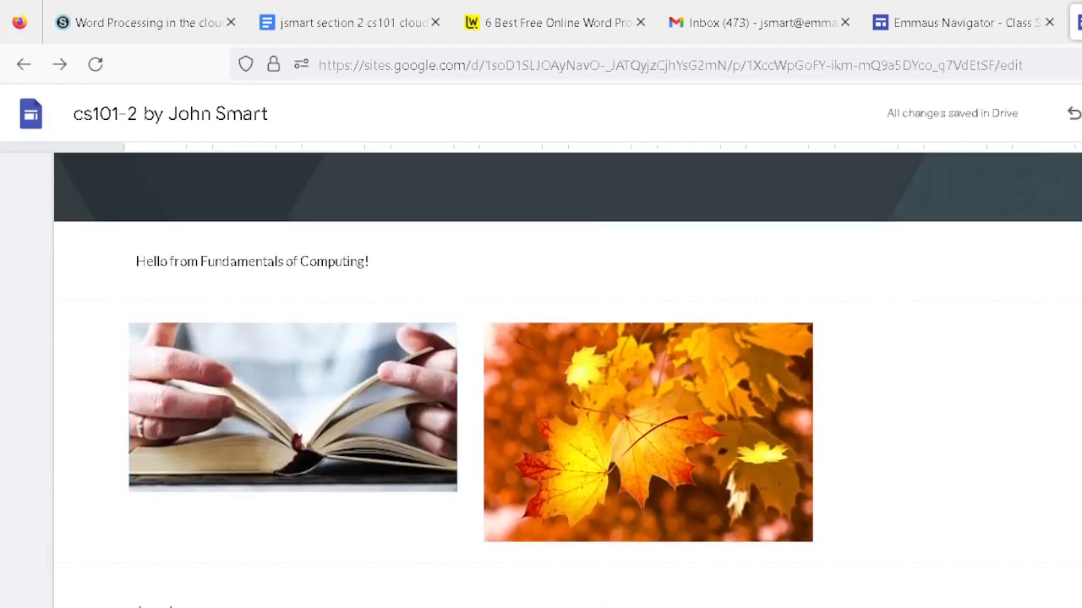
pyautogui.scroll(-3, 218, 560)
pyautogui.scroll(1, 218, 560)
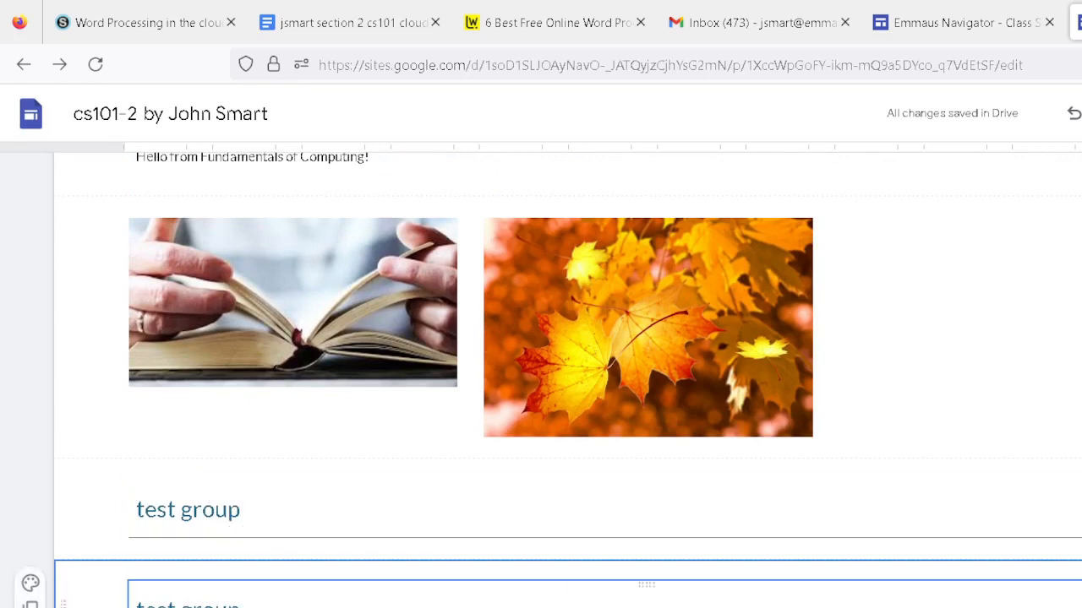
pyautogui.click(1075, 509)
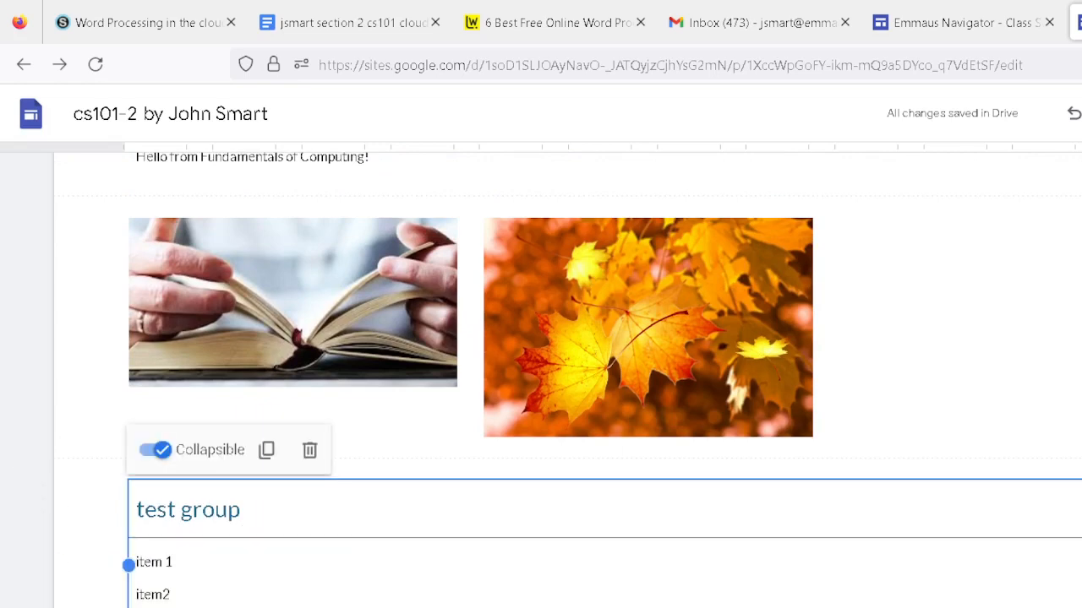
pyautogui.click(1077, 355)
pyautogui.scroll(-3, 1044, 406)
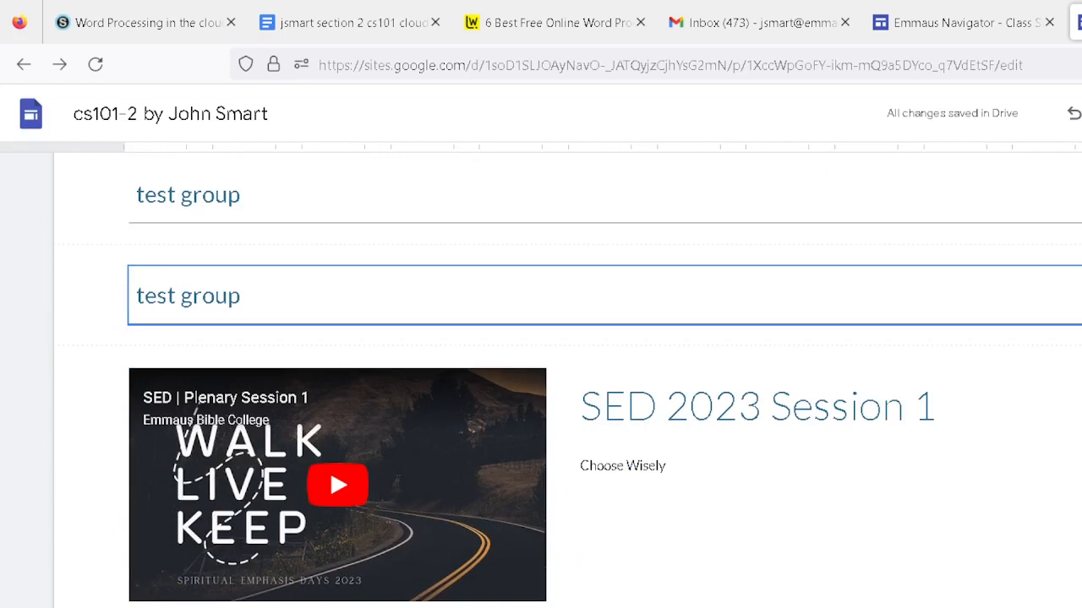
# - Insert a table of contents between the header banner and the greeting text, and compare its entries with the page's headings
pyautogui.scroll(5, 1073, 380)
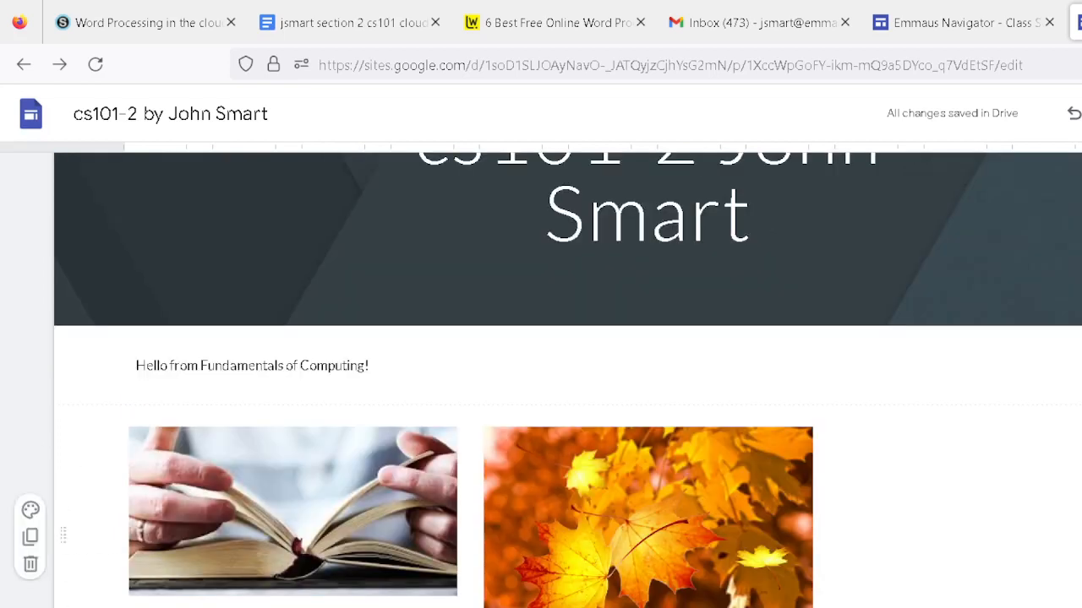
pyautogui.scroll(-4, 169, 592)
pyautogui.scroll(3, 169, 592)
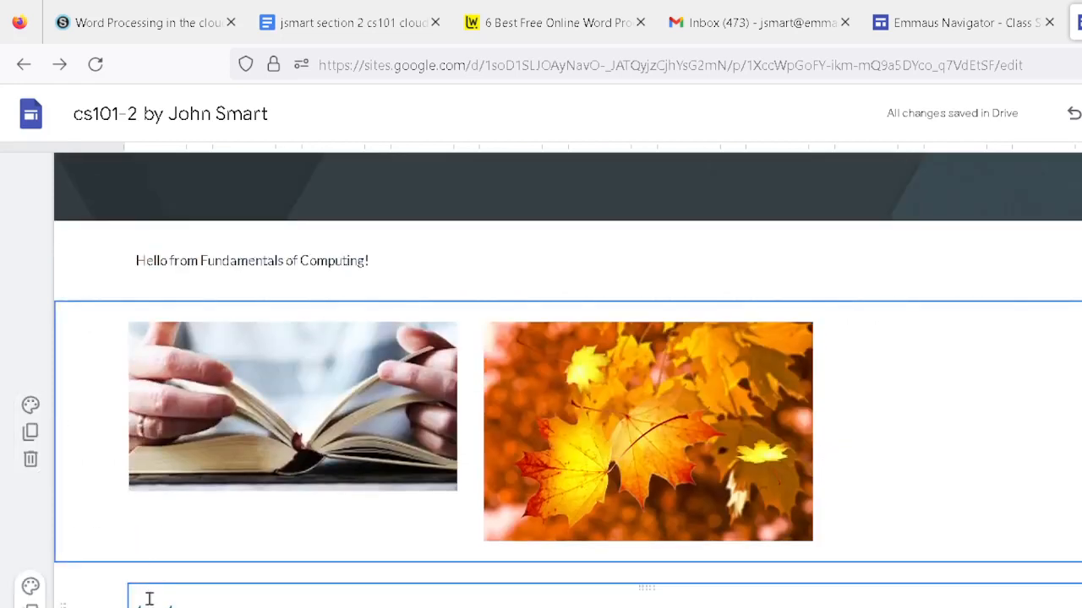
pyautogui.scroll(3, 495, 494)
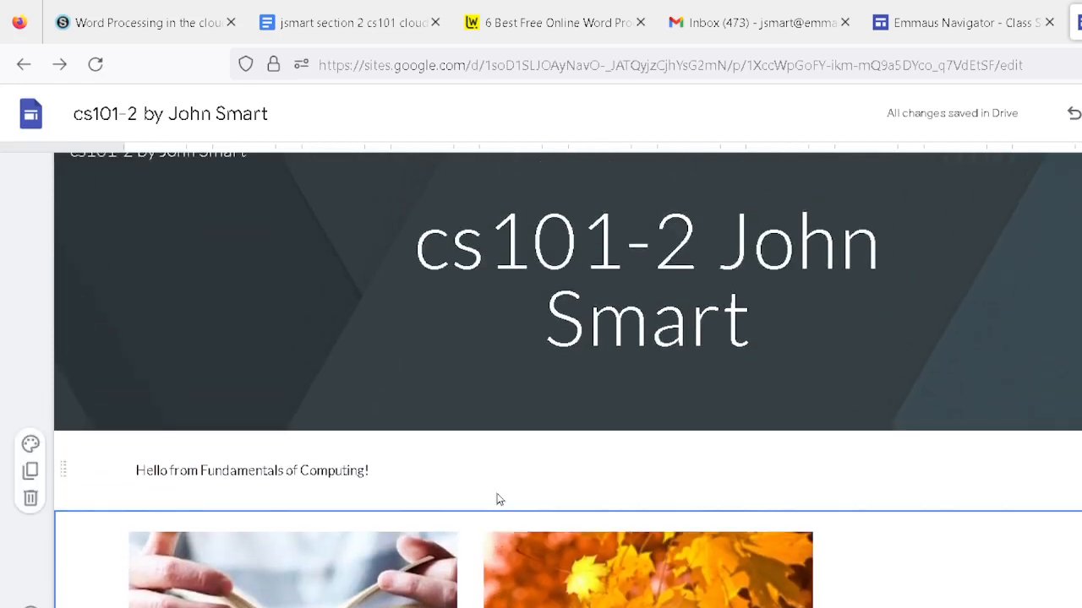
pyautogui.click(309, 485)
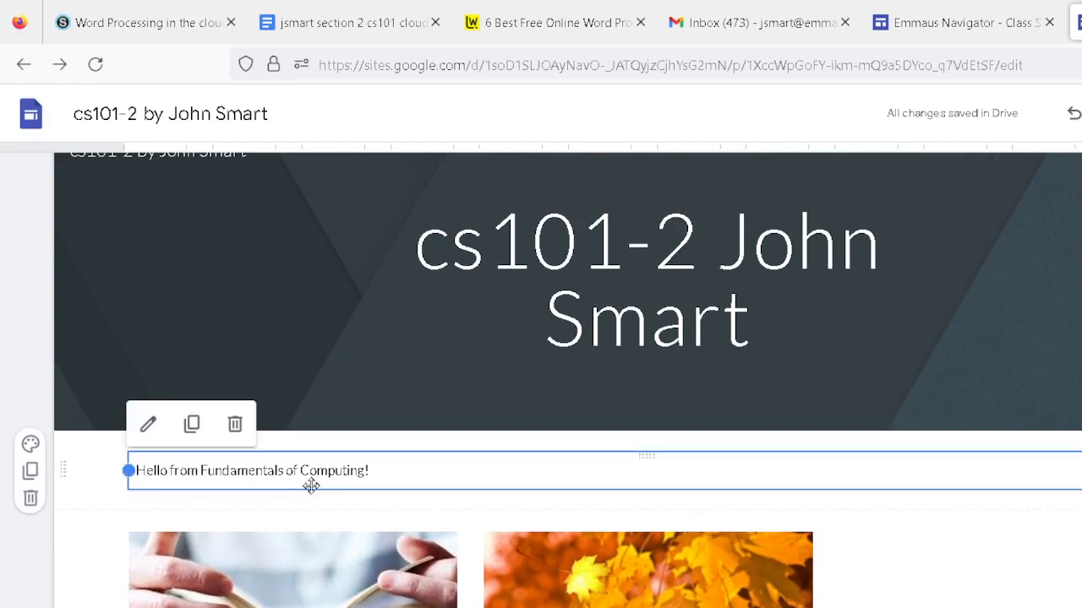
pyautogui.write('test group test group SED 2023 Session 1')
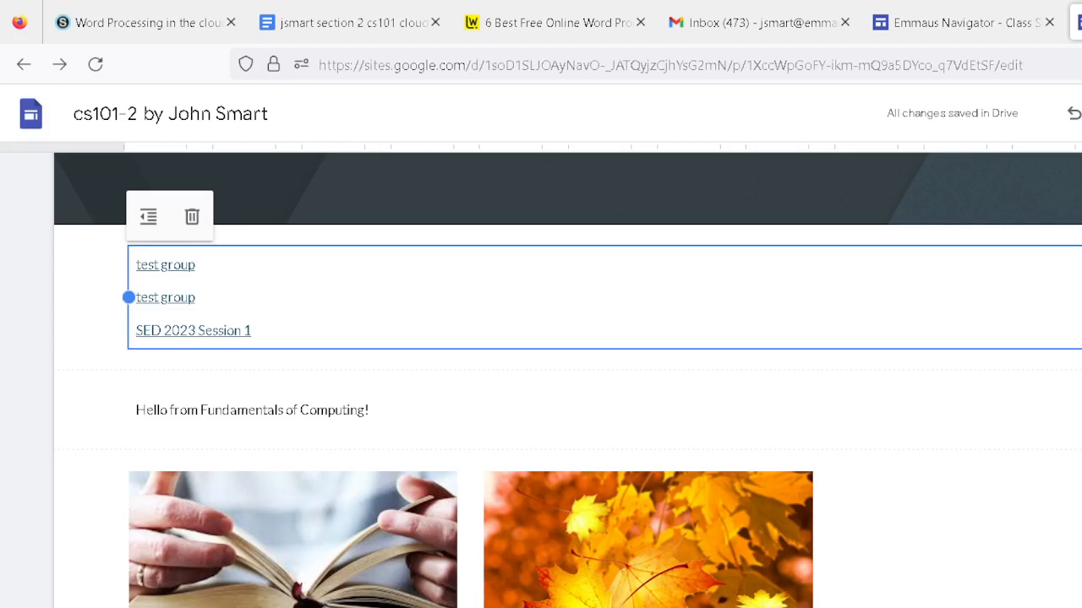
pyautogui.scroll(-7, 633, 589)
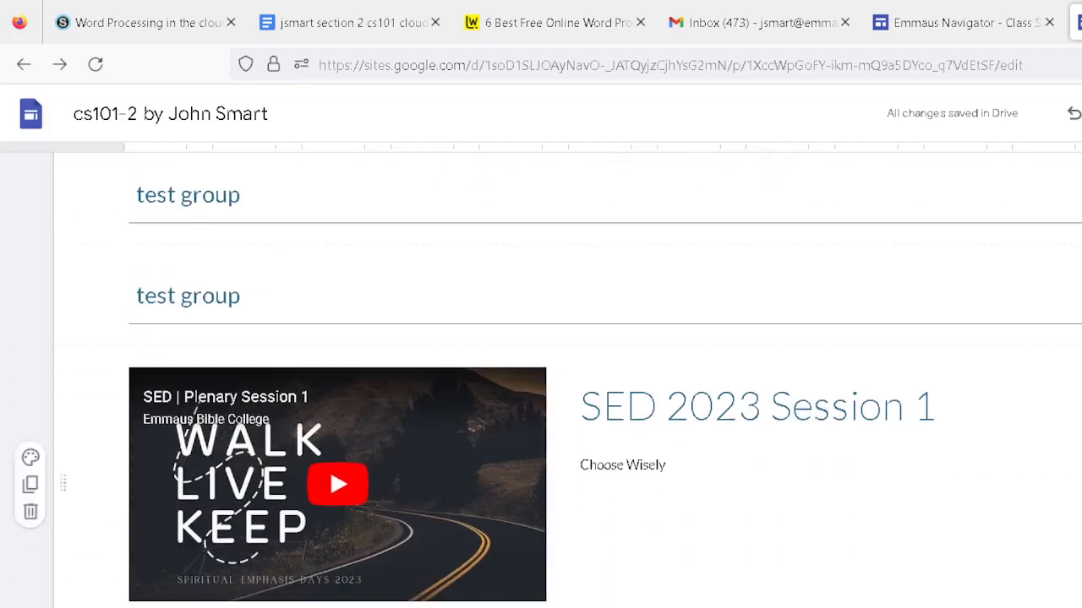
# - Insert a divider and an empty placeholder below the SED 2023 Session 1 video block
pyautogui.click(599, 543)
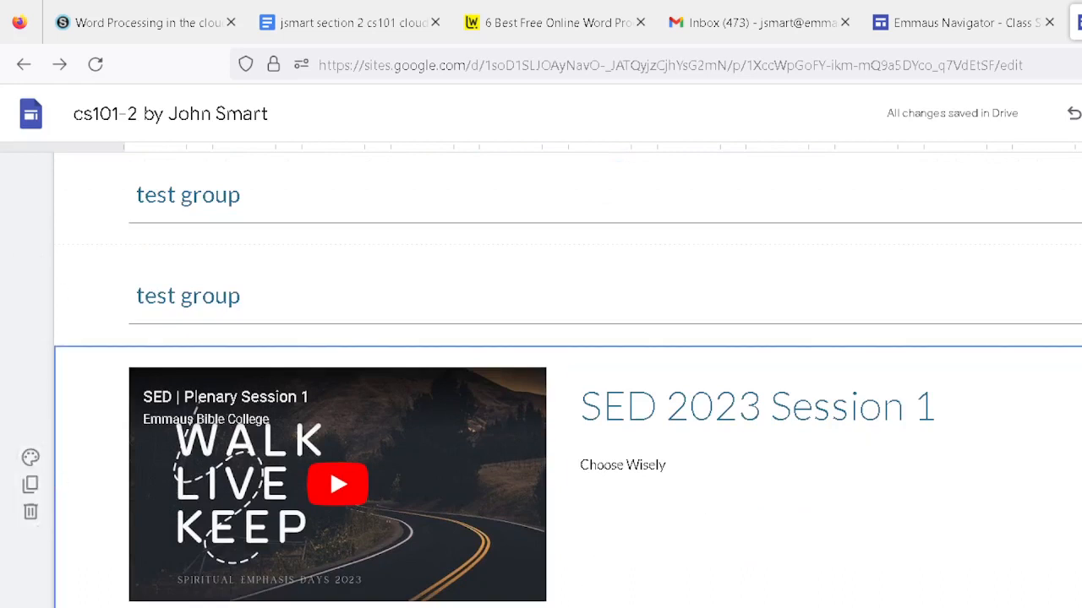
pyautogui.scroll(-1, 568, 389)
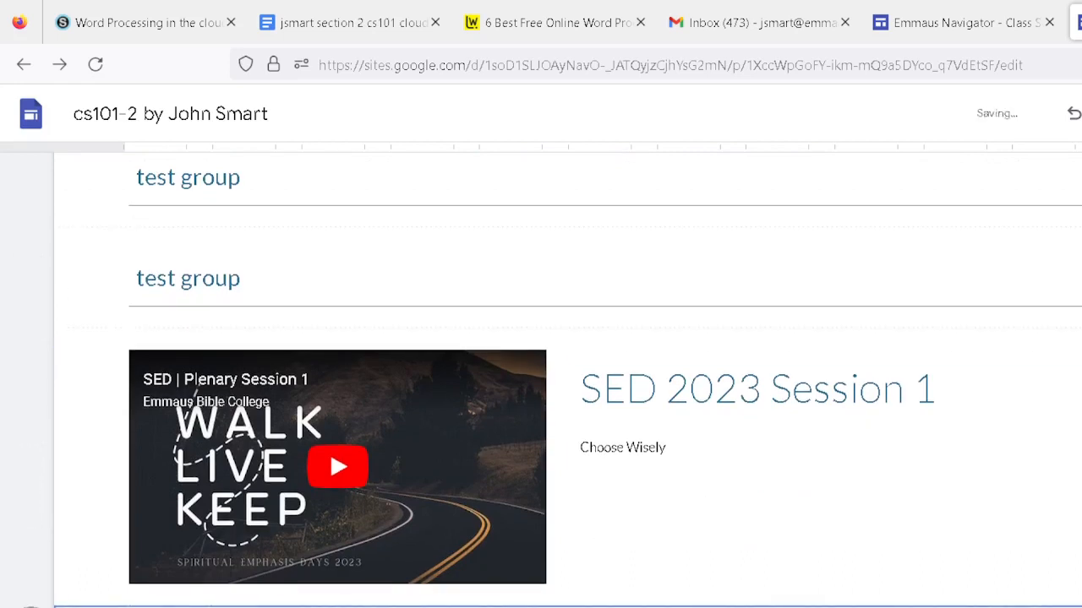
pyautogui.scroll(-2, 567, 389)
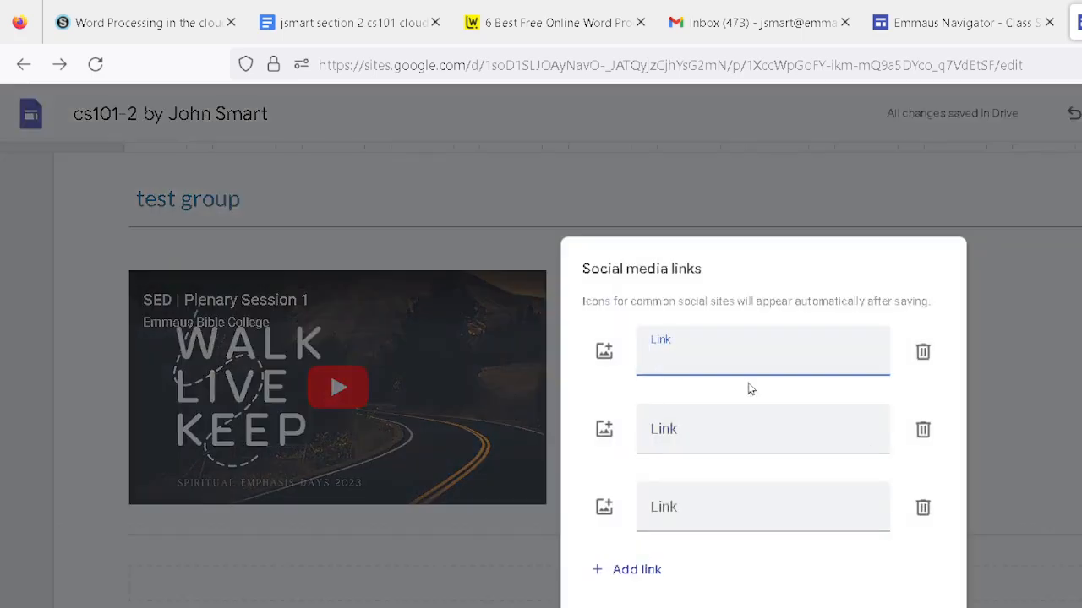
# - Add social media links to facebook.com and twitter.com in the section below the placeholder
pyautogui.write('facebook.com')
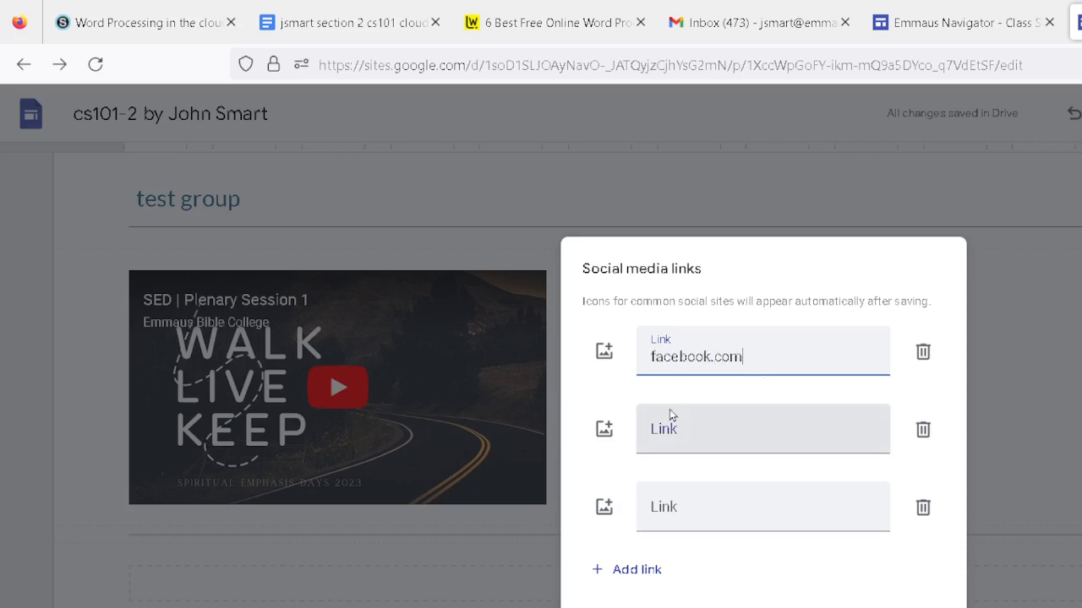
pyautogui.click(684, 425)
pyautogui.write('twi')
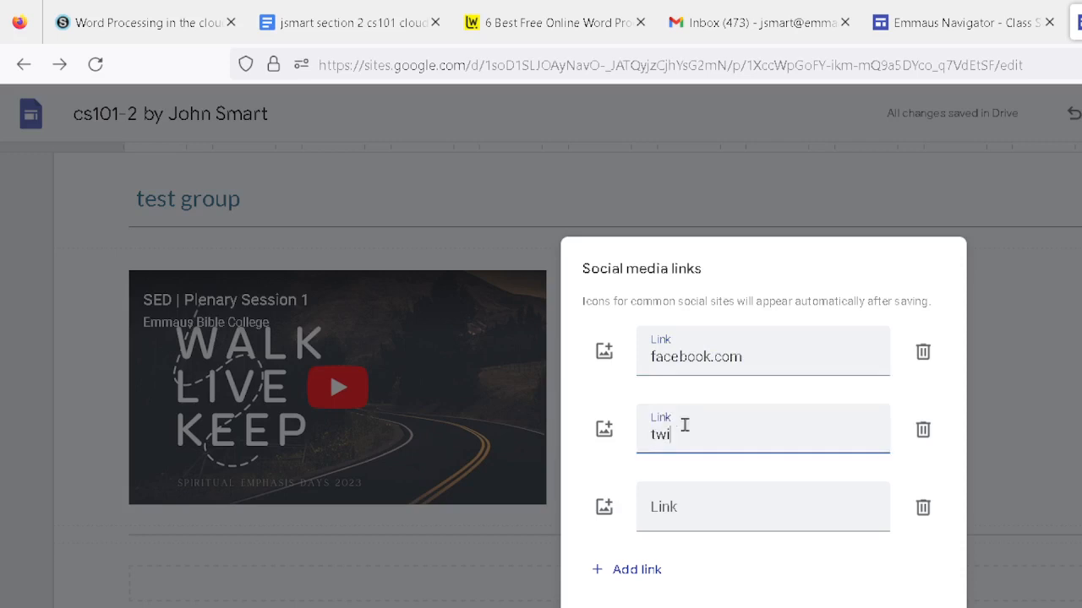
pyautogui.write('tter.com')
pyautogui.press('Return')
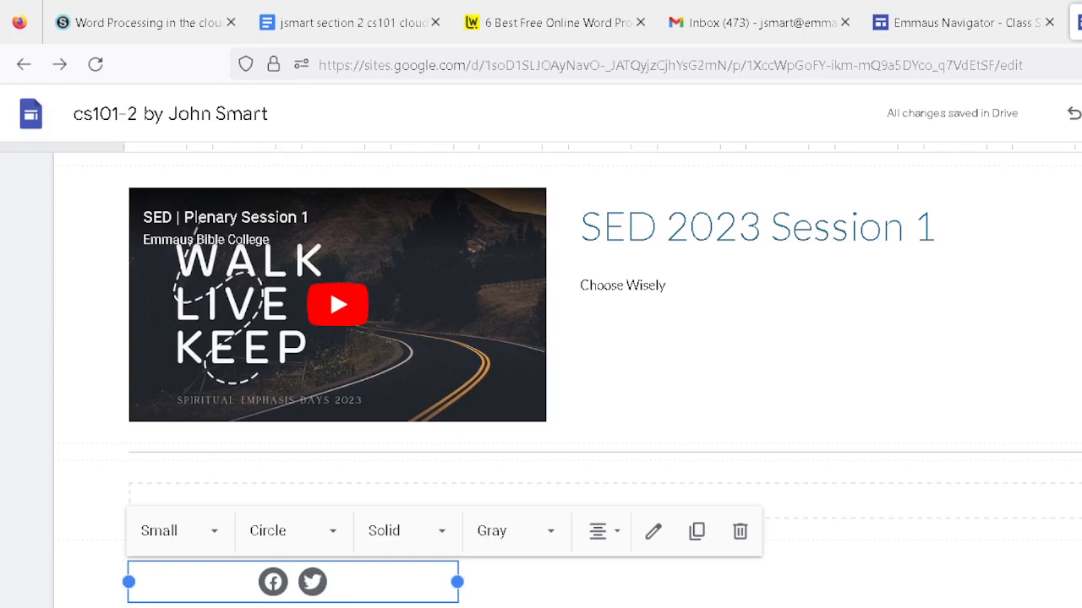
pyautogui.press('Escape')
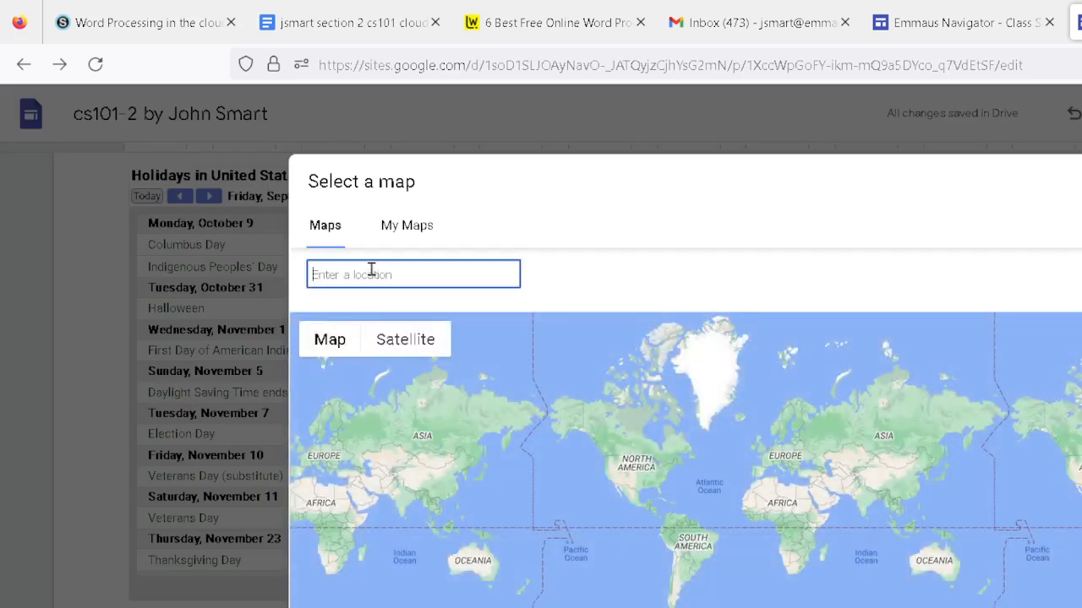
# - Insert a map of the college's street address in Dubuque below the holidays calendar, and widen it across the page
pyautogui.write('2570')
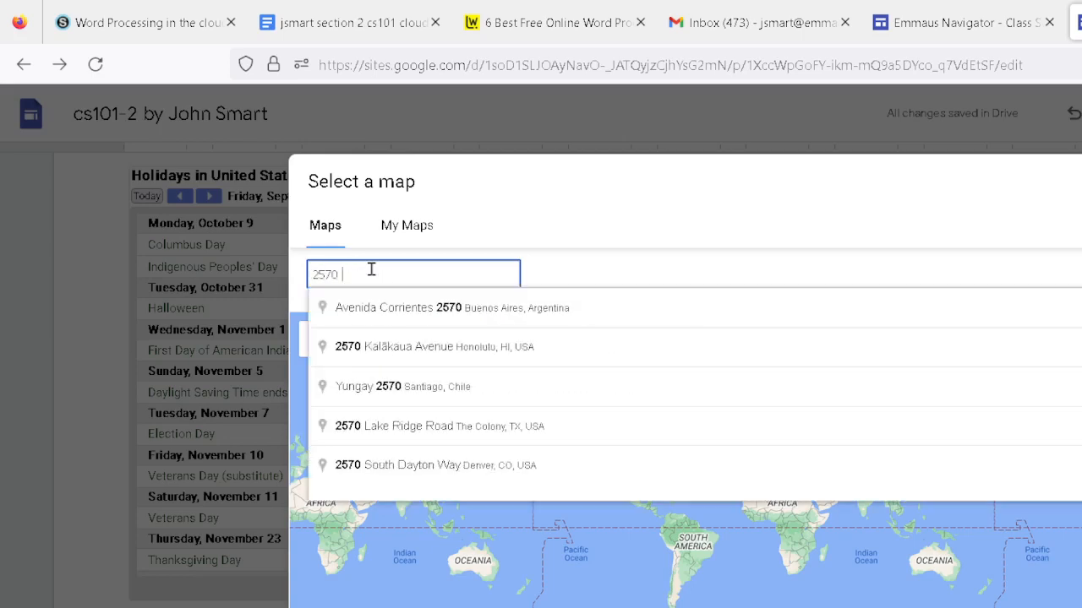
pyautogui.write(' asbury')
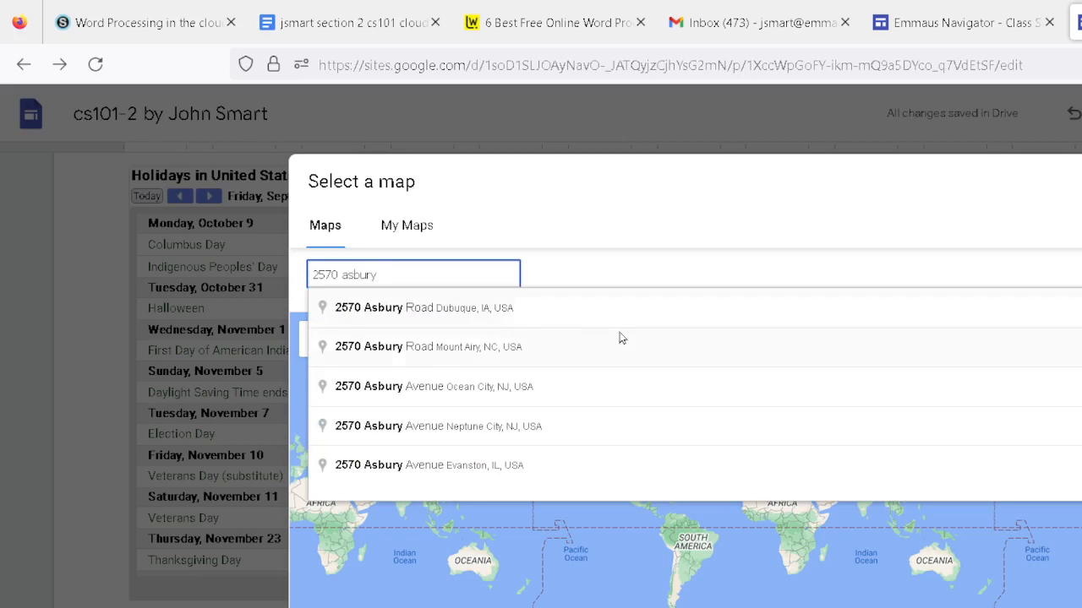
pyautogui.click(470, 311)
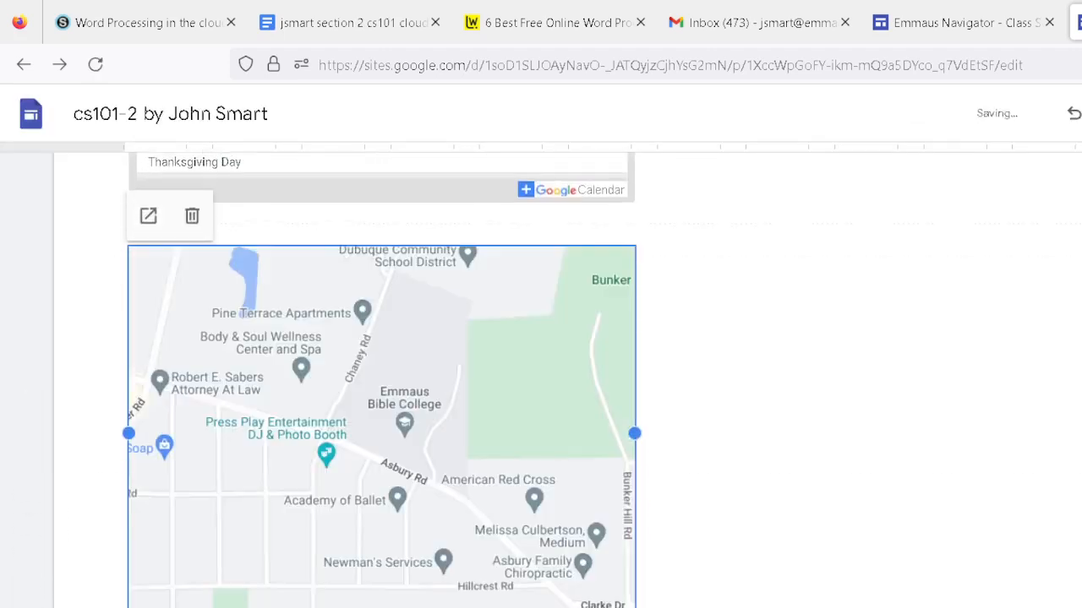
pyautogui.moveTo(635, 434); pyautogui.dragTo(1081, 434)
pyautogui.moveTo(1080, 607)
pyautogui.mouseDown()
pyautogui.moveTo(971, 607)
pyautogui.moveTo(1081, 607)
pyautogui.mouseUp()
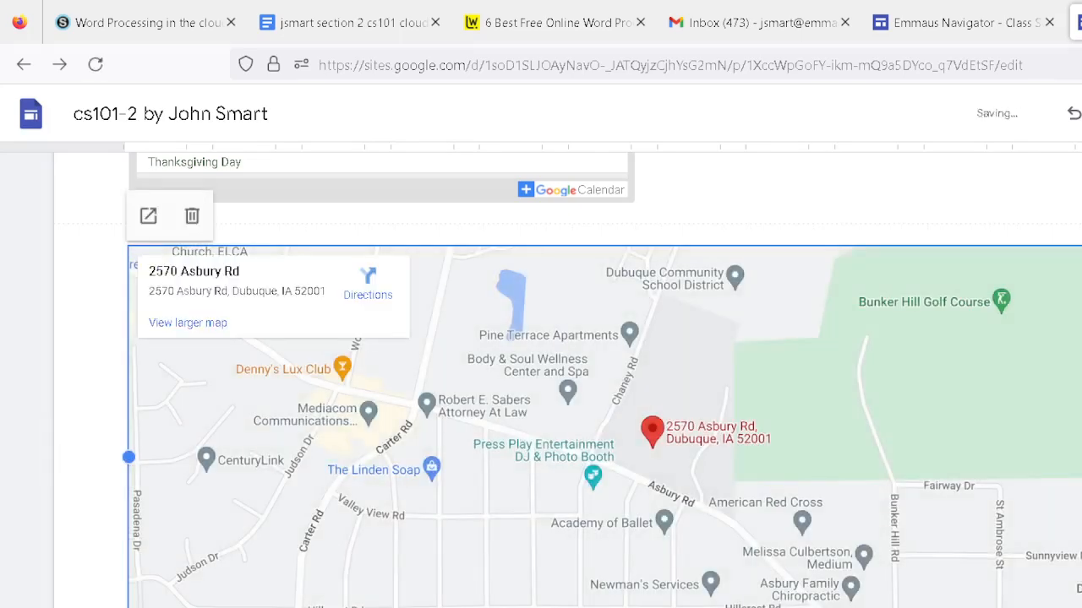
pyautogui.press('Escape')
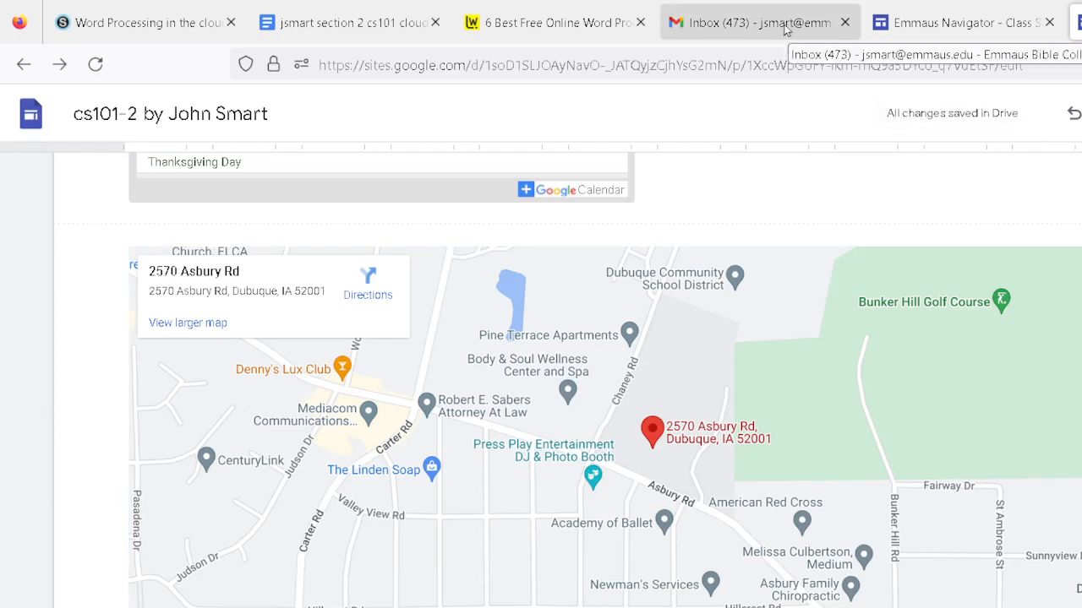
# - Switch to Gmail, open Google Forms from there, and create a blank form
pyautogui.click(750, 21)
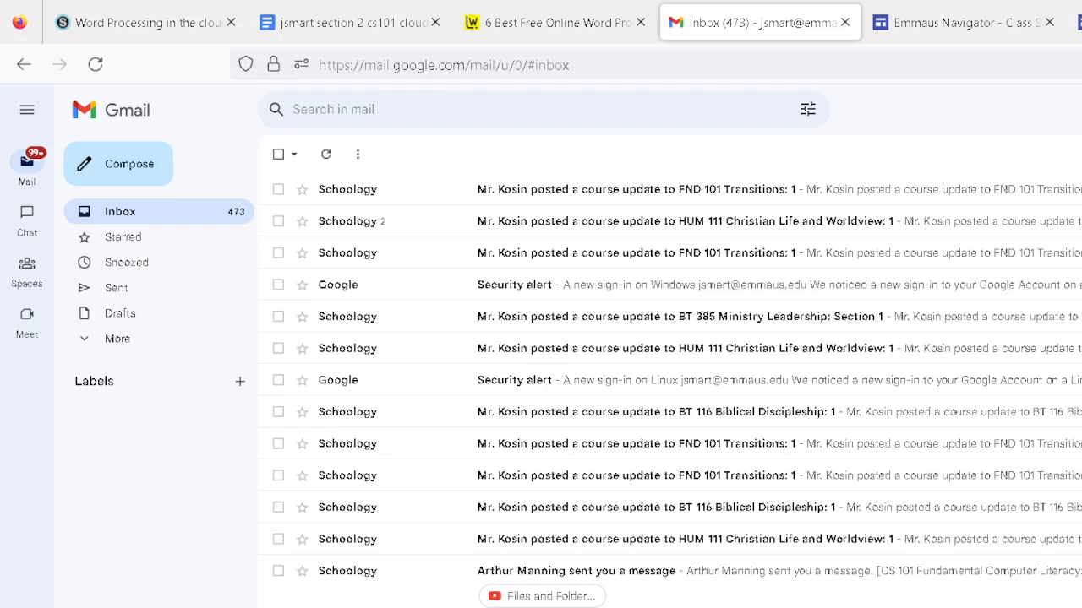
pyautogui.click(1081, 254)
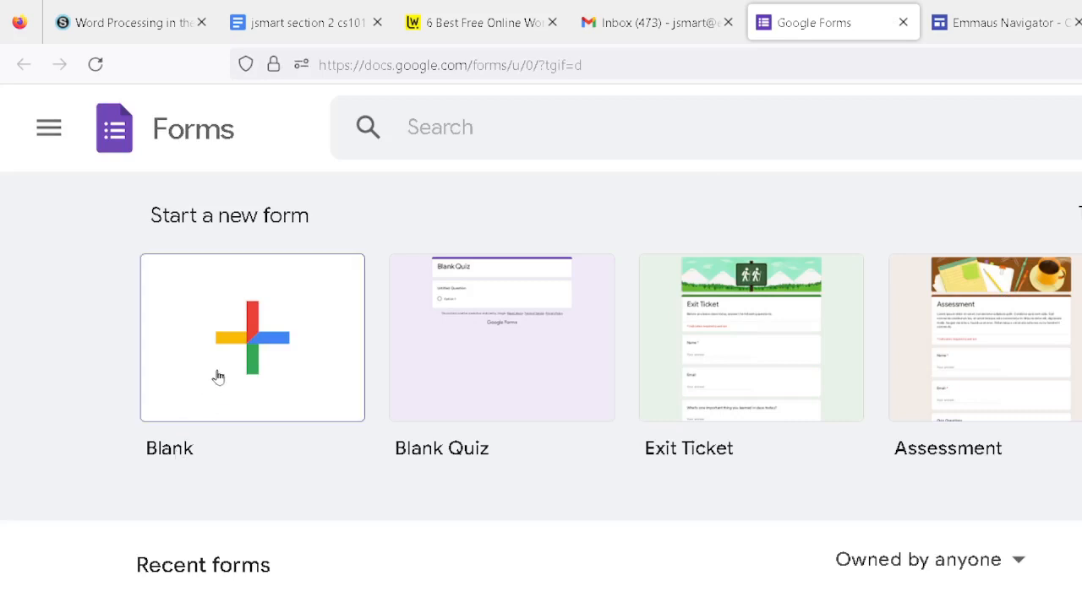
pyautogui.click(228, 343)
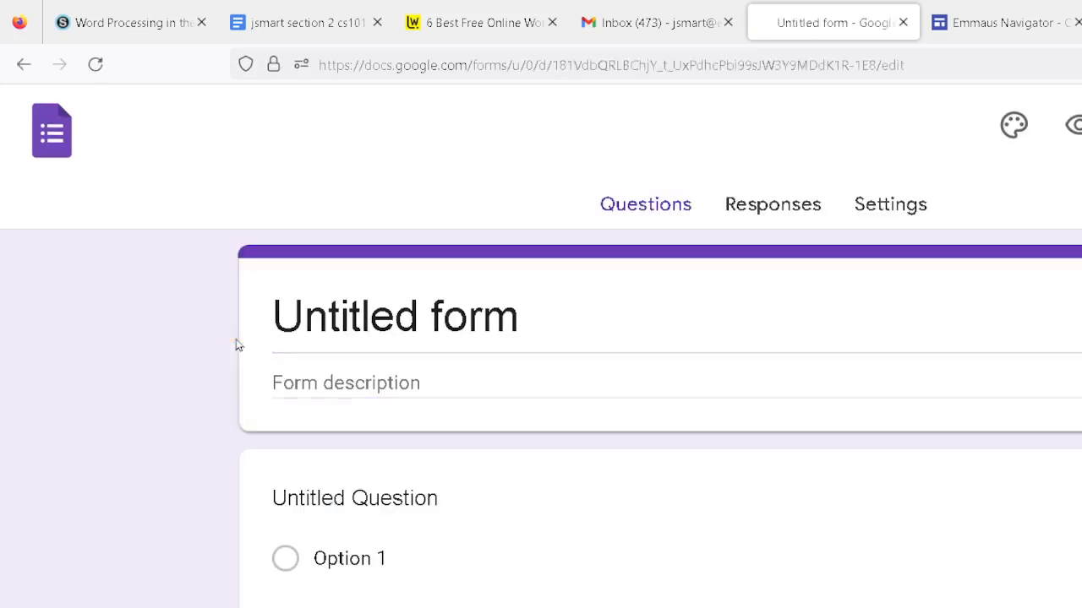
# - Title the form with the owner's name followed by "test form", and decline the introductory tour
pyautogui.tripleClick(371, 315)
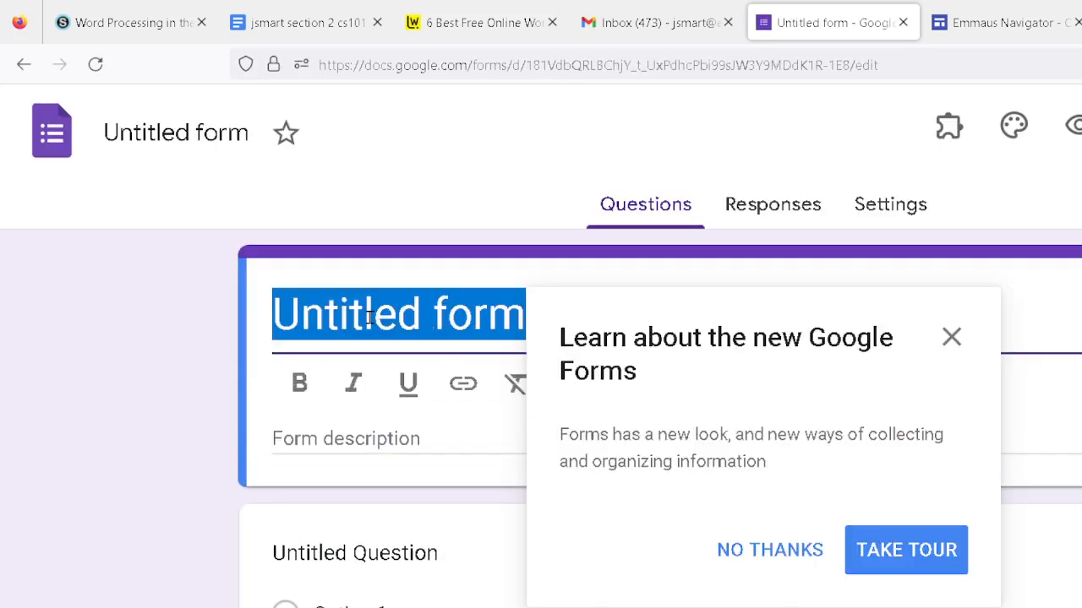
pyautogui.write('John S')
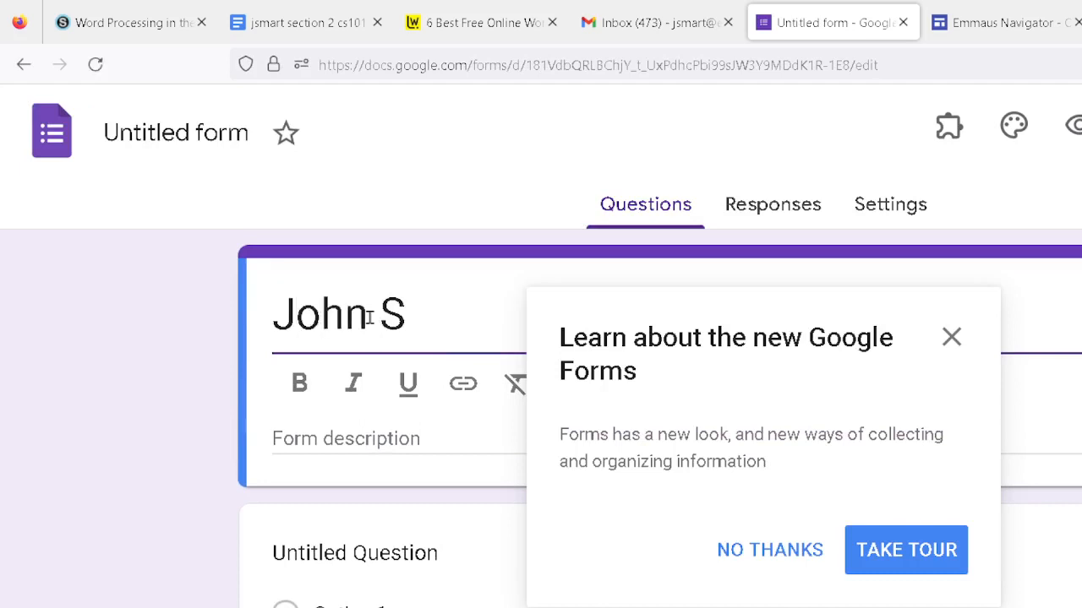
pyautogui.write("mart's")
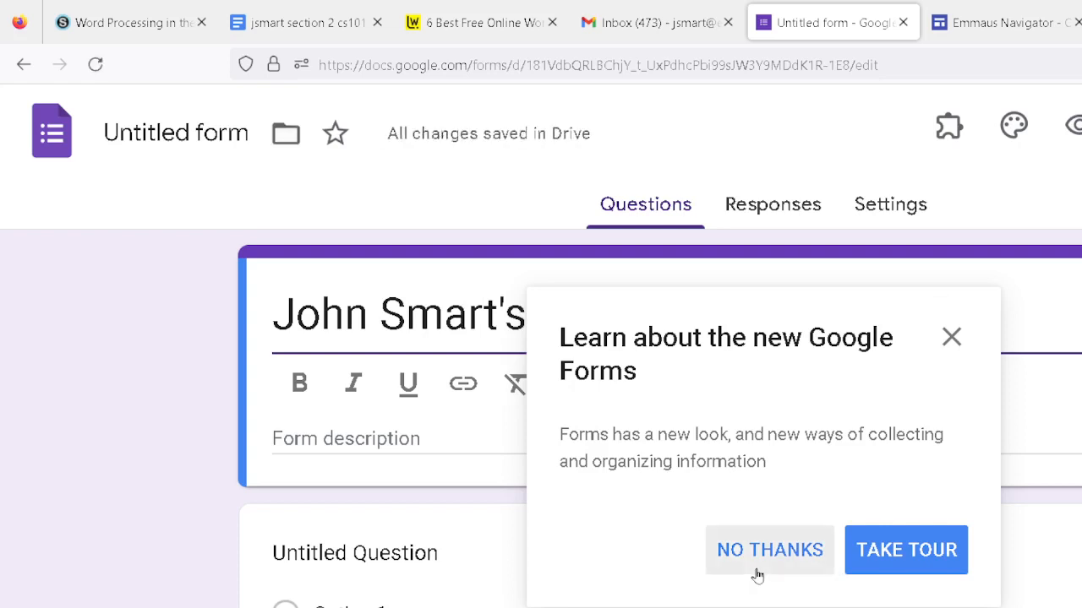
pyautogui.click(738, 570)
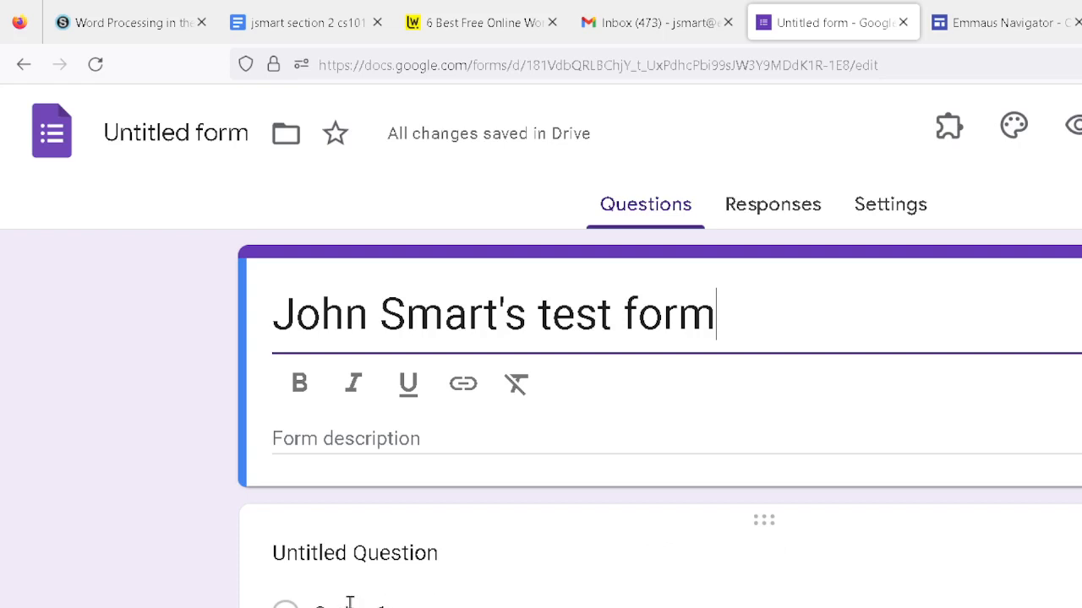
# - Set the first question to "are you smart?" with the suggested answer options Yes and No
pyautogui.click(371, 559)
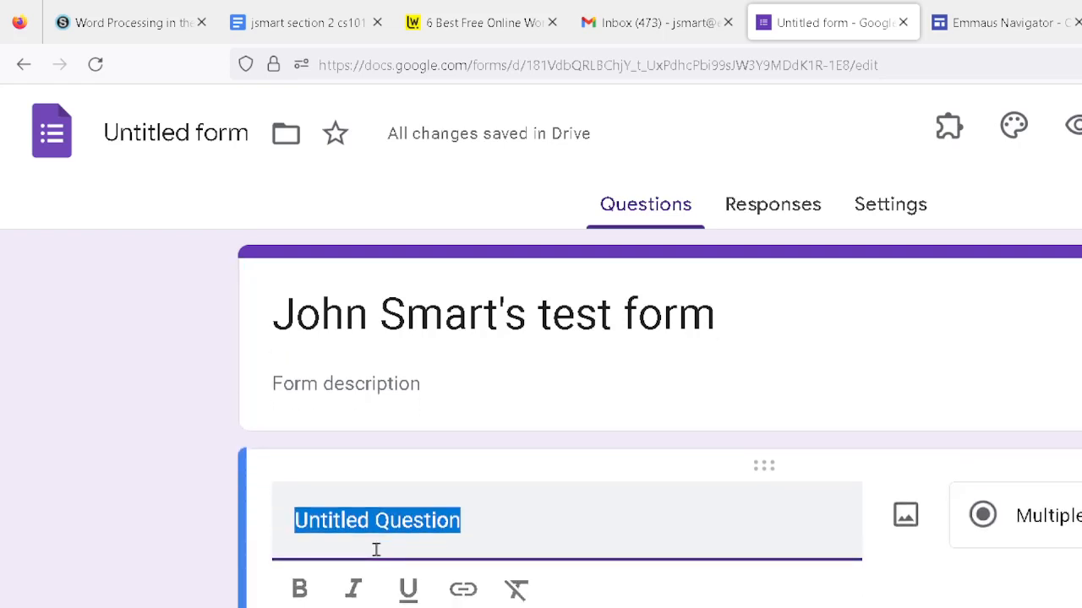
pyautogui.write('are you ')
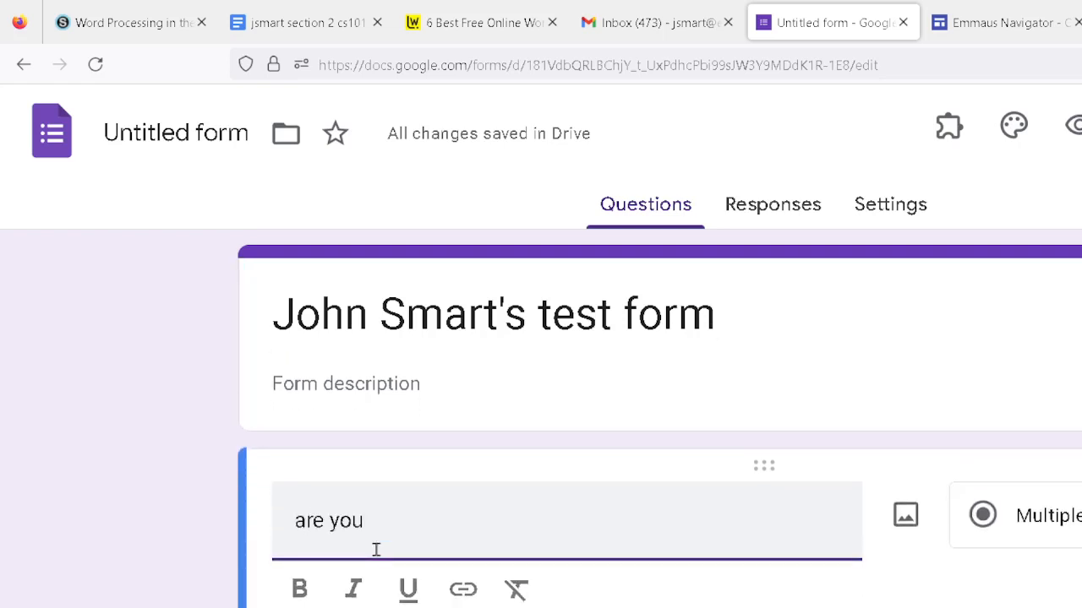
pyautogui.write('smart?')
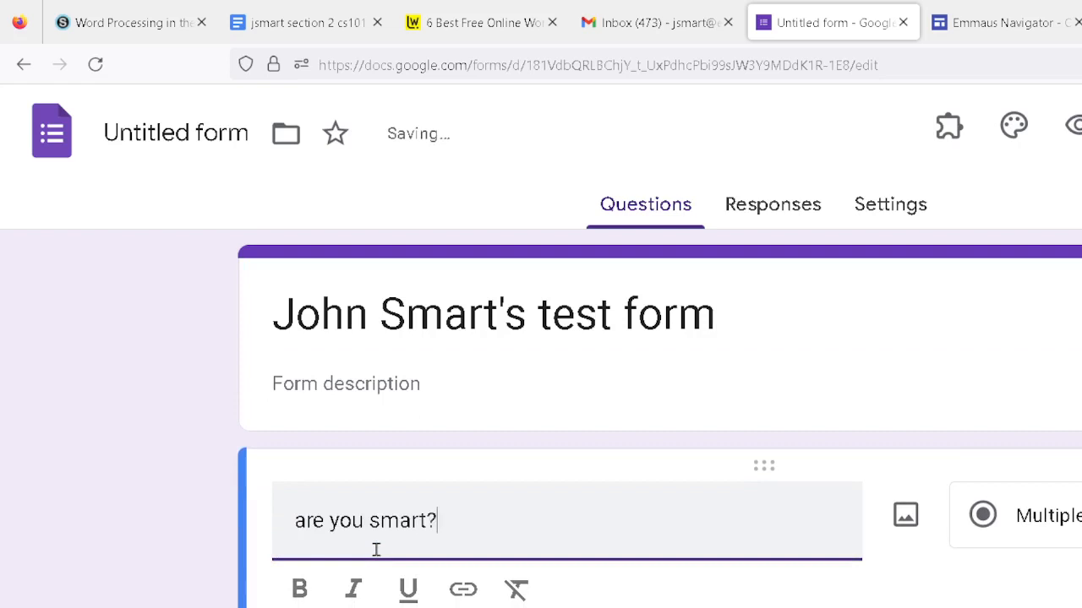
pyautogui.scroll(-2, 755, 575)
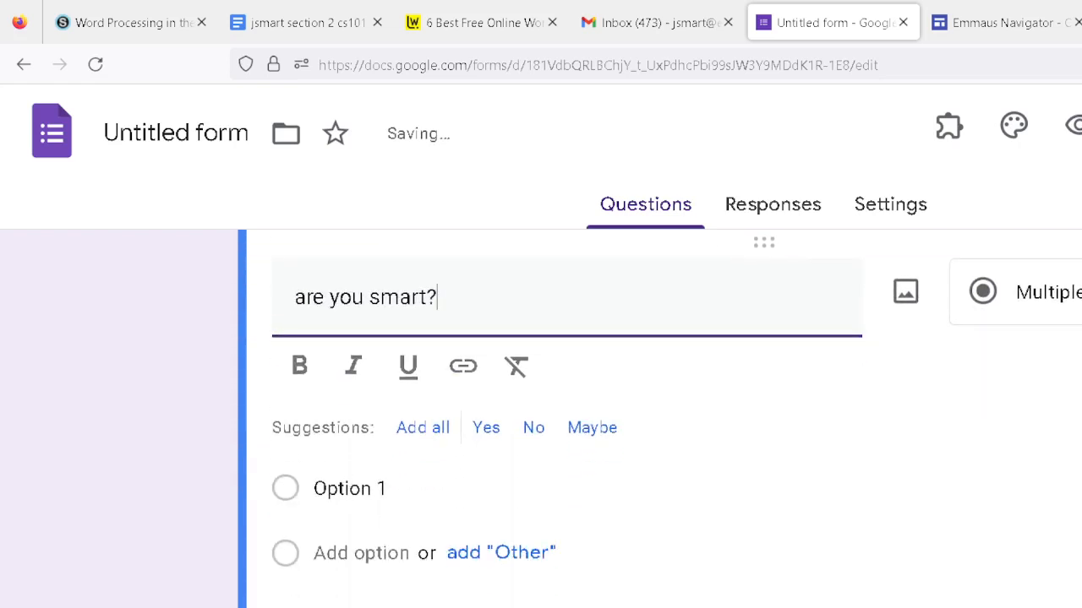
pyautogui.click(490, 433)
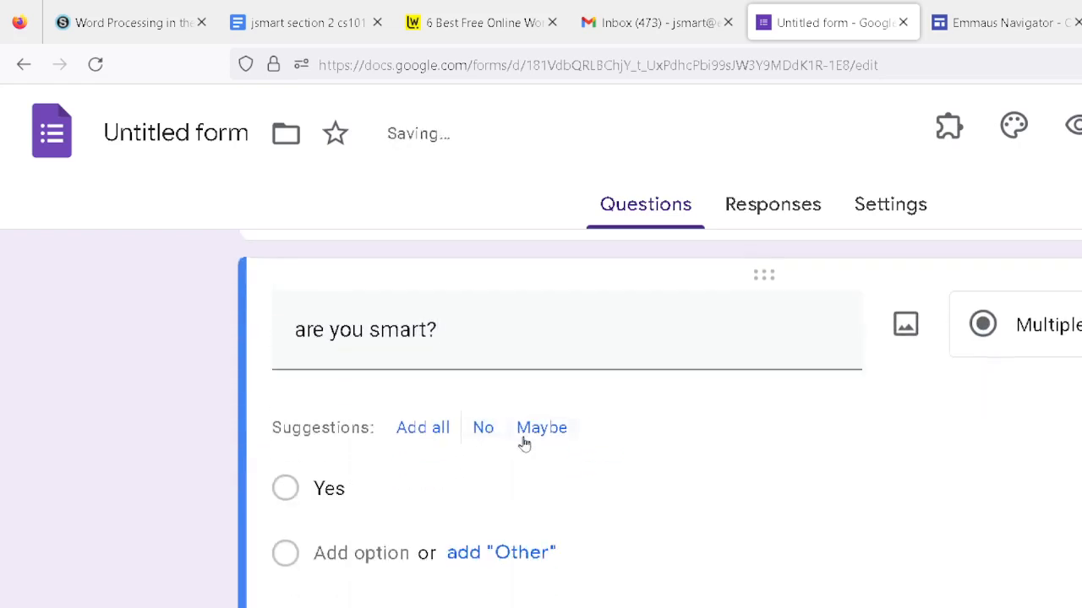
pyautogui.click(487, 431)
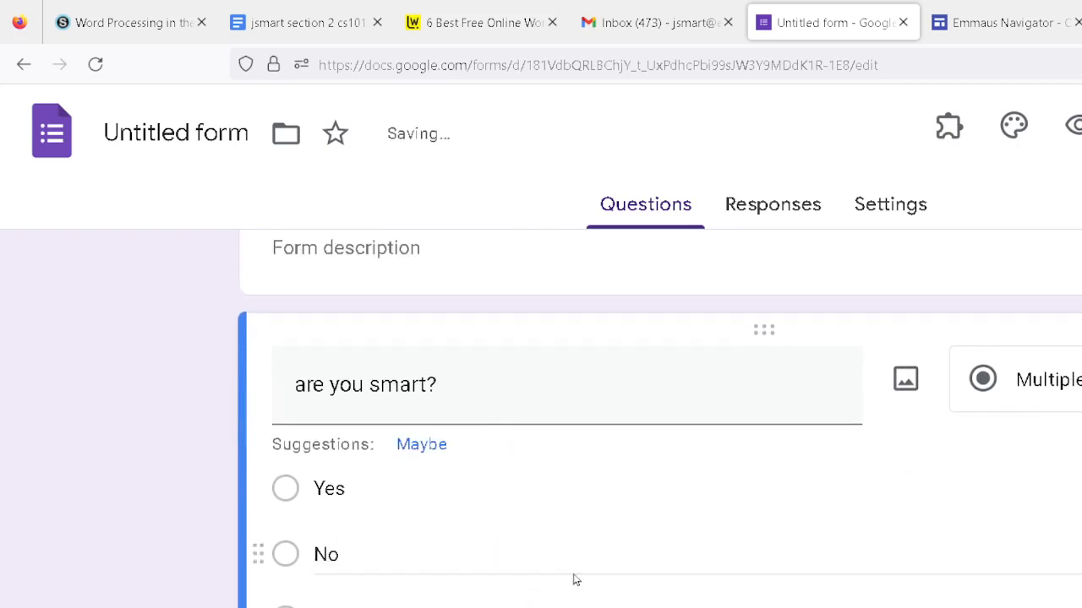
# - Review the form's question and options, and name the form file the same as its title
pyautogui.scroll(2, 727, 417)
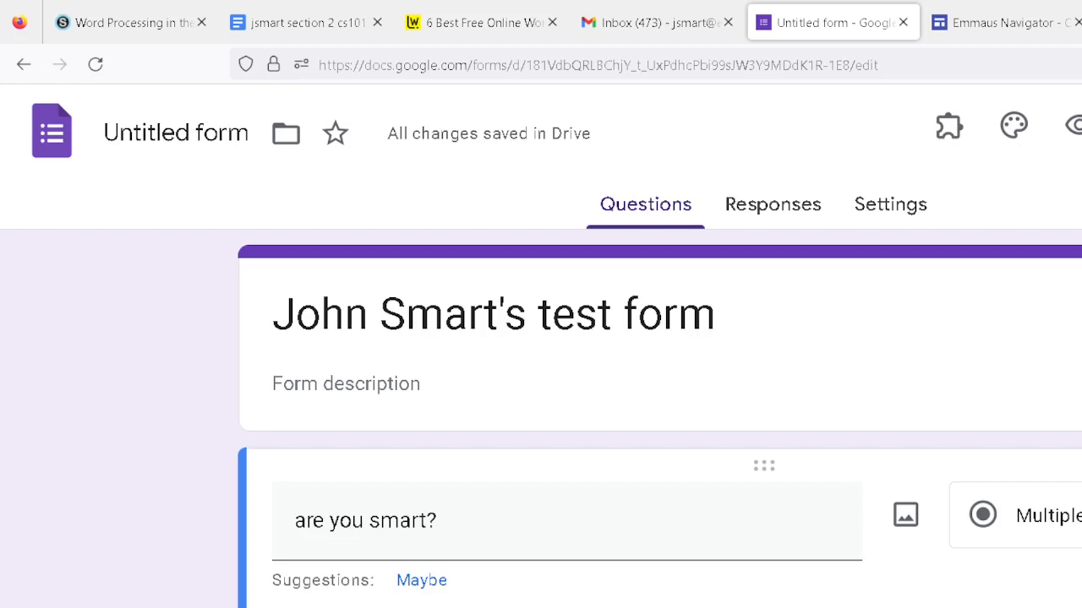
pyautogui.scroll(-3, 659, 414)
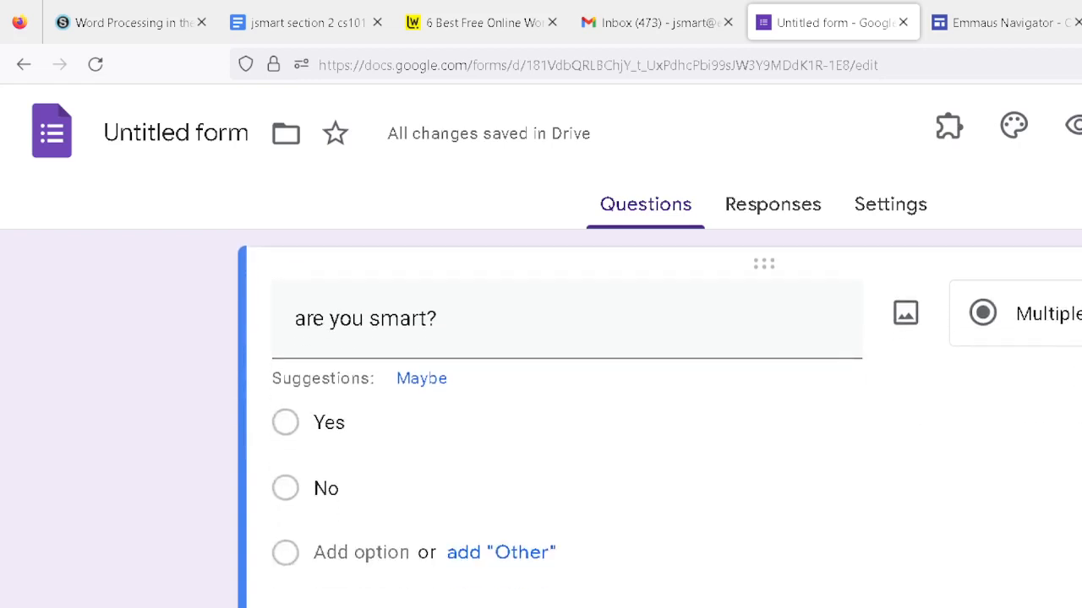
pyautogui.scroll(2, 659, 414)
pyautogui.scroll(-2, 659, 414)
pyautogui.scroll(3, 659, 414)
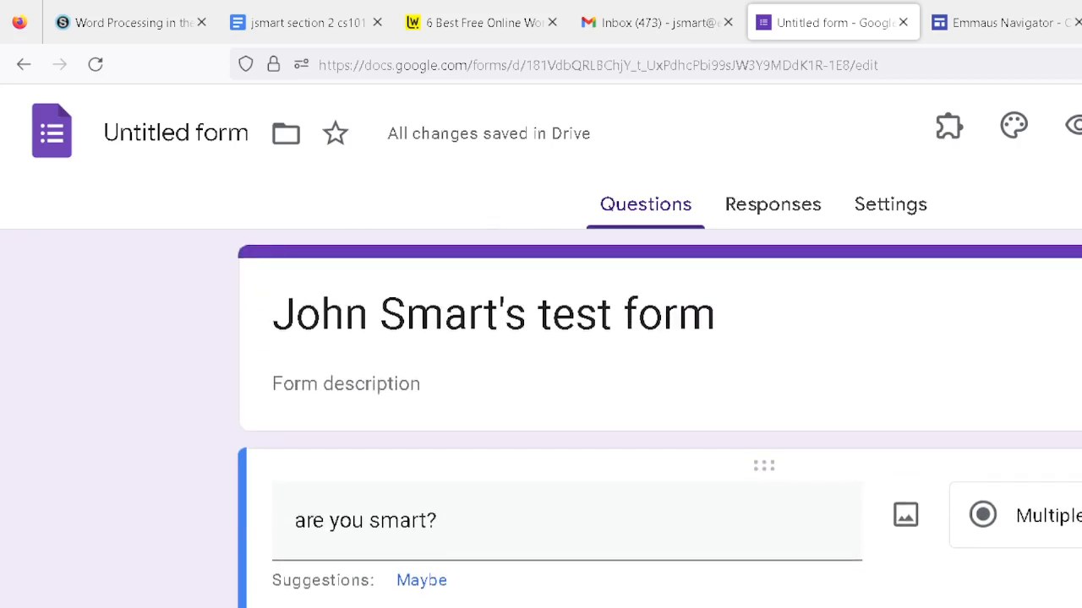
pyautogui.click(198, 134)
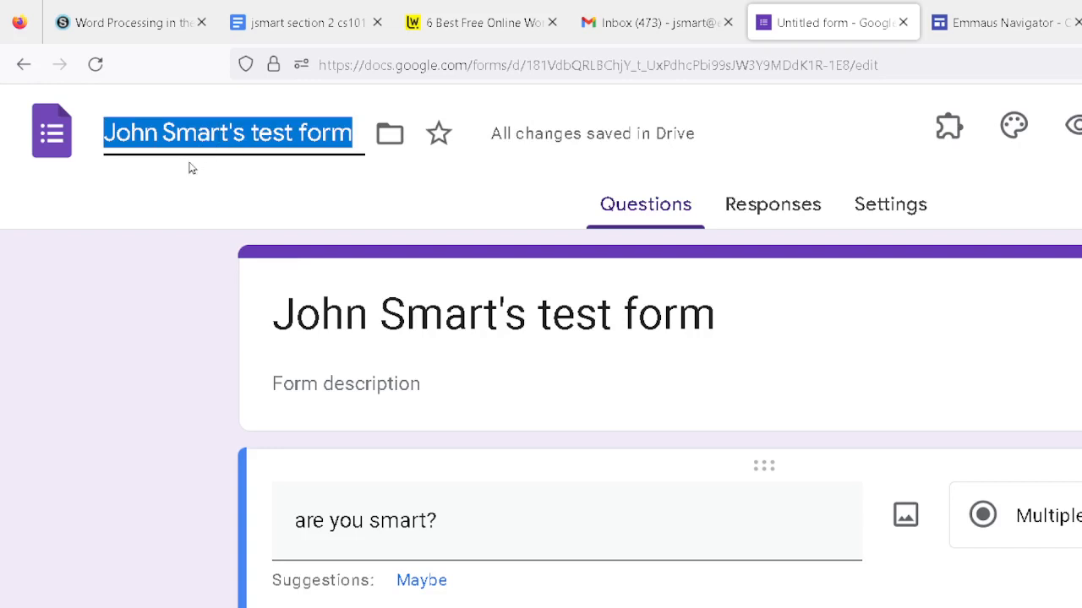
# - Return to the cs101-2 site in Google Sites, insert the test form below the map, and check the embedded form
pyautogui.click(1006, 23)
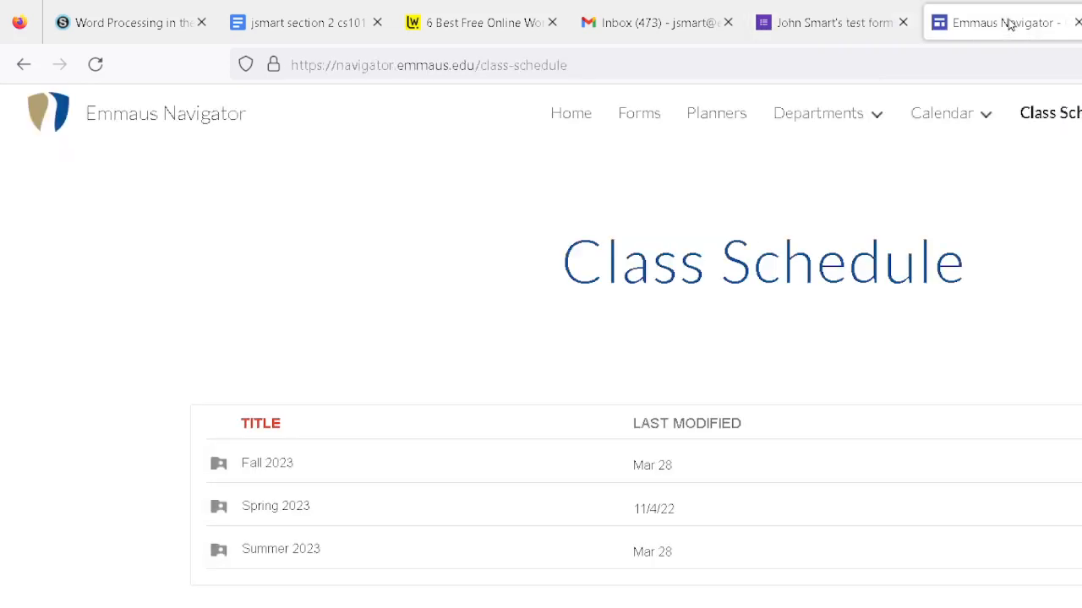
pyautogui.hotkey('alt', 'Left')
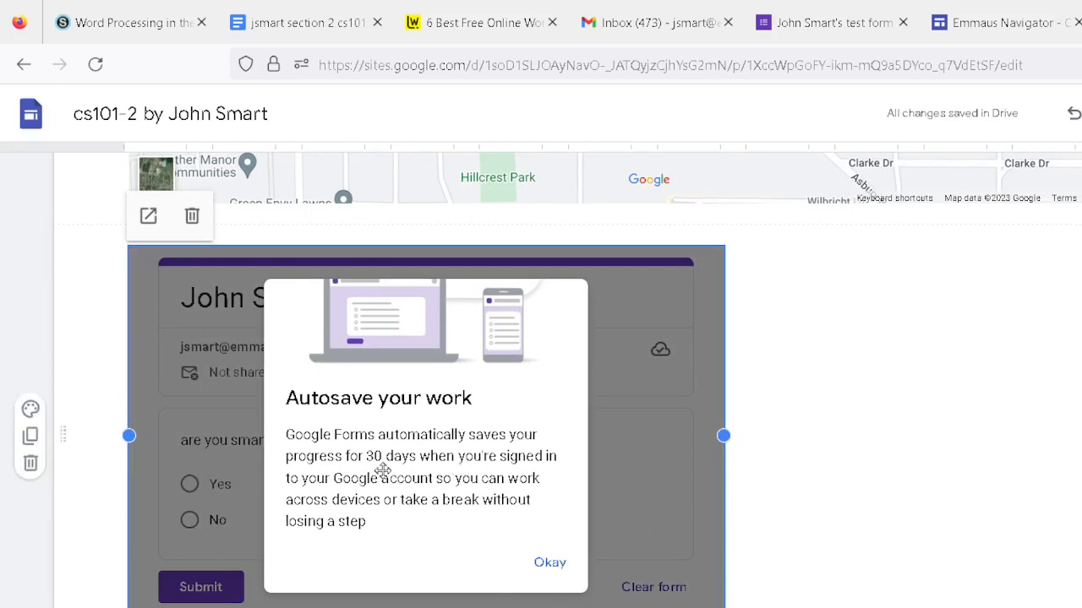
pyautogui.click(847, 462)
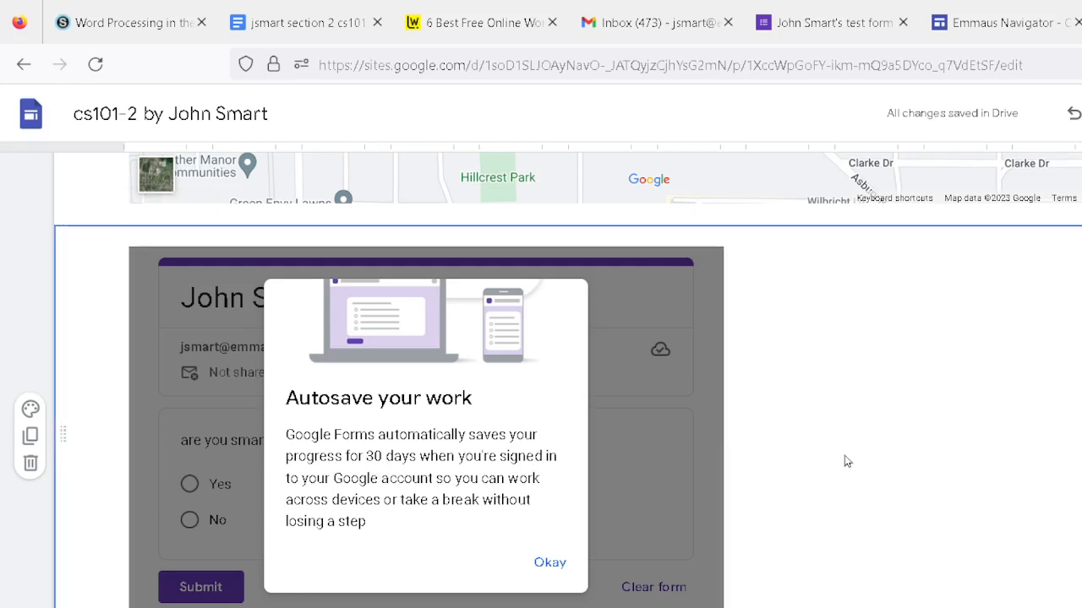
pyautogui.click(423, 455)
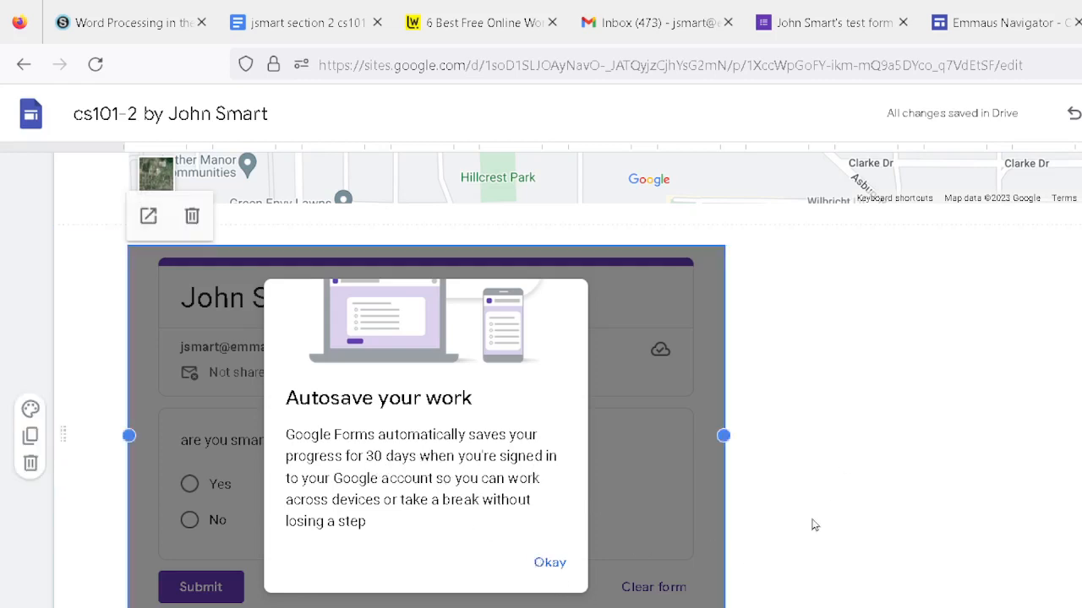
pyautogui.scroll(1, 885, 488)
pyautogui.click(885, 488)
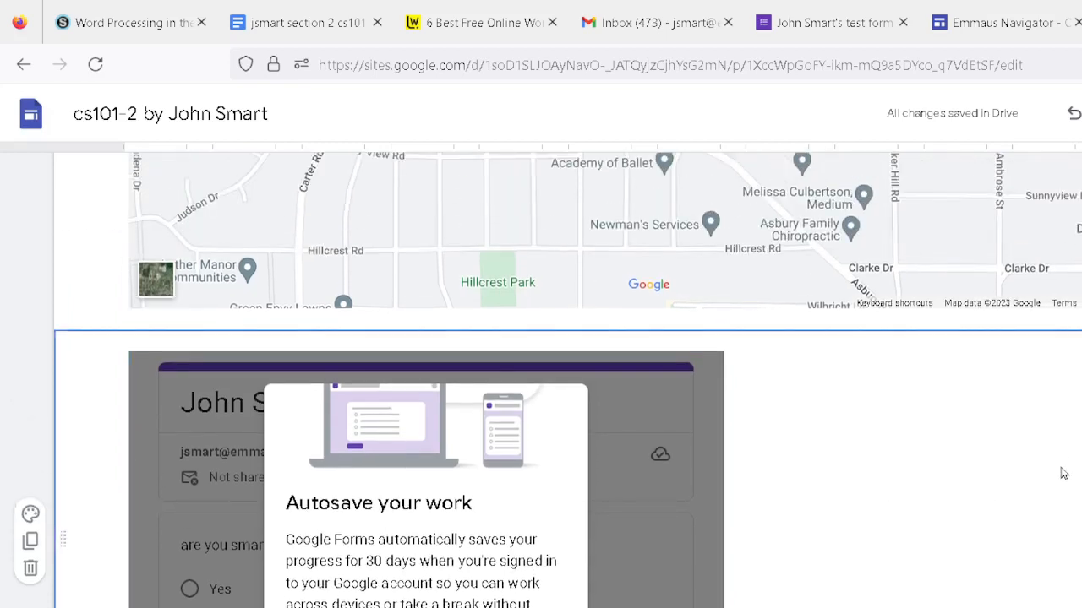
pyautogui.scroll(-1, 1066, 463)
pyautogui.scroll(2, 1059, 450)
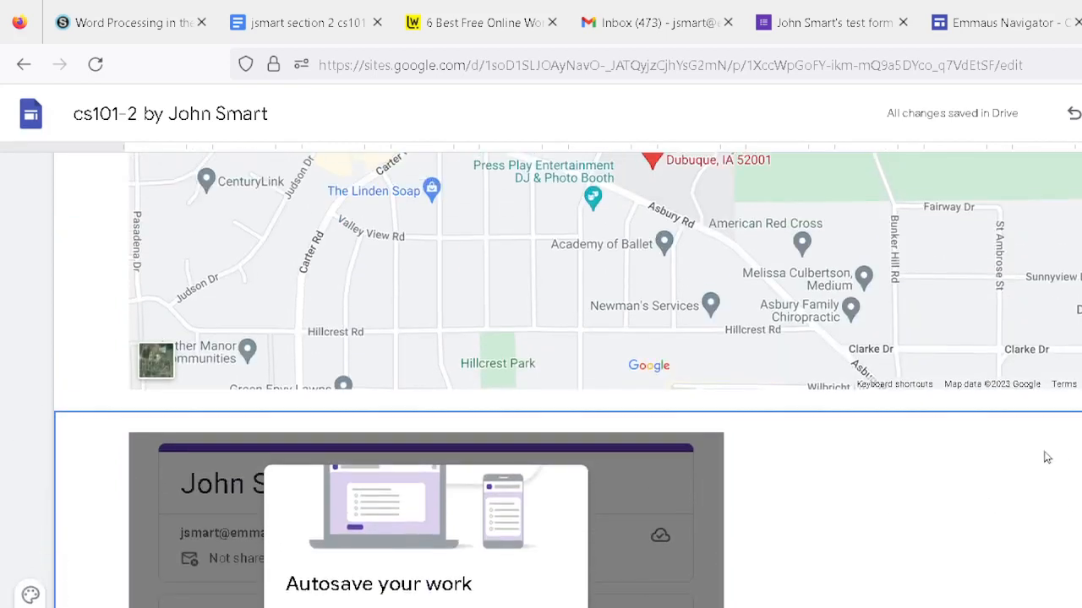
# - Open the cs101-2 site's publishing options and set the published site's viewing access to Public
pyautogui.scroll(-2, 1043, 454)
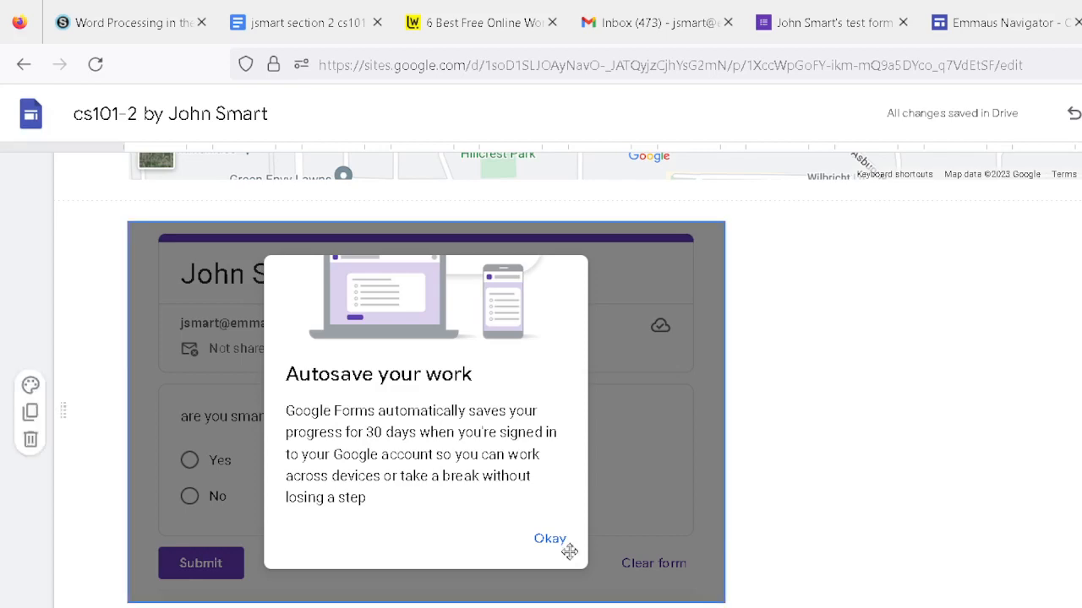
pyautogui.scroll(5, 763, 534)
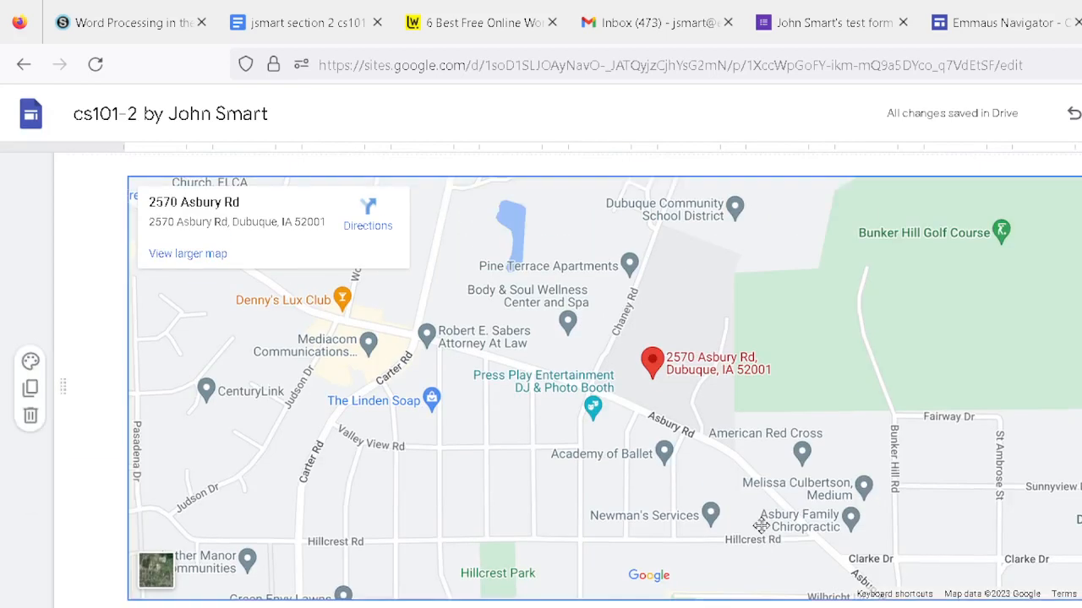
pyautogui.scroll(15, 761, 526)
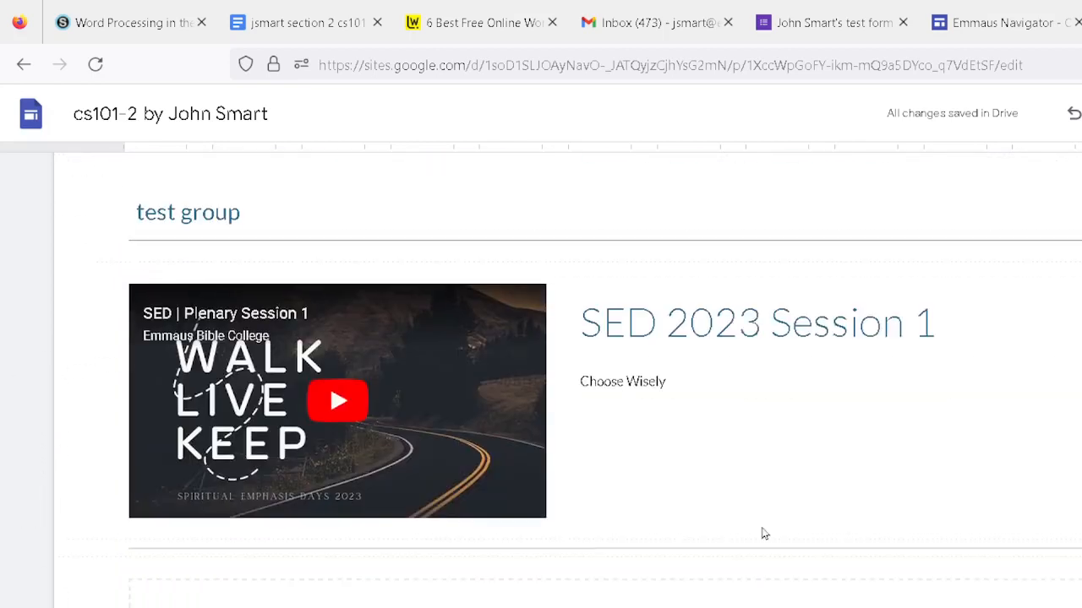
pyautogui.scroll(5, 763, 534)
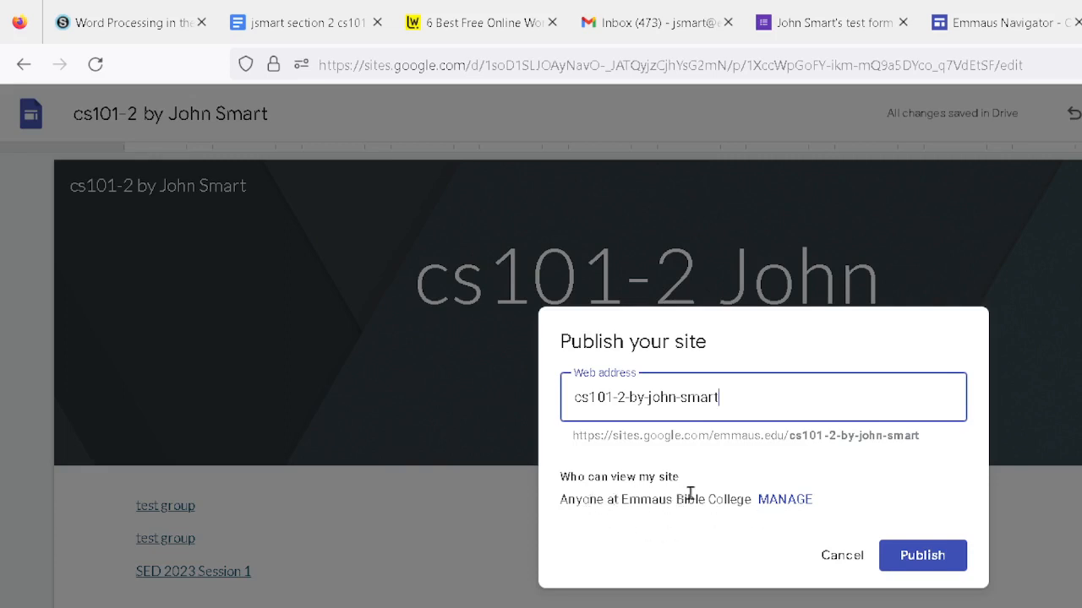
pyautogui.click(773, 499)
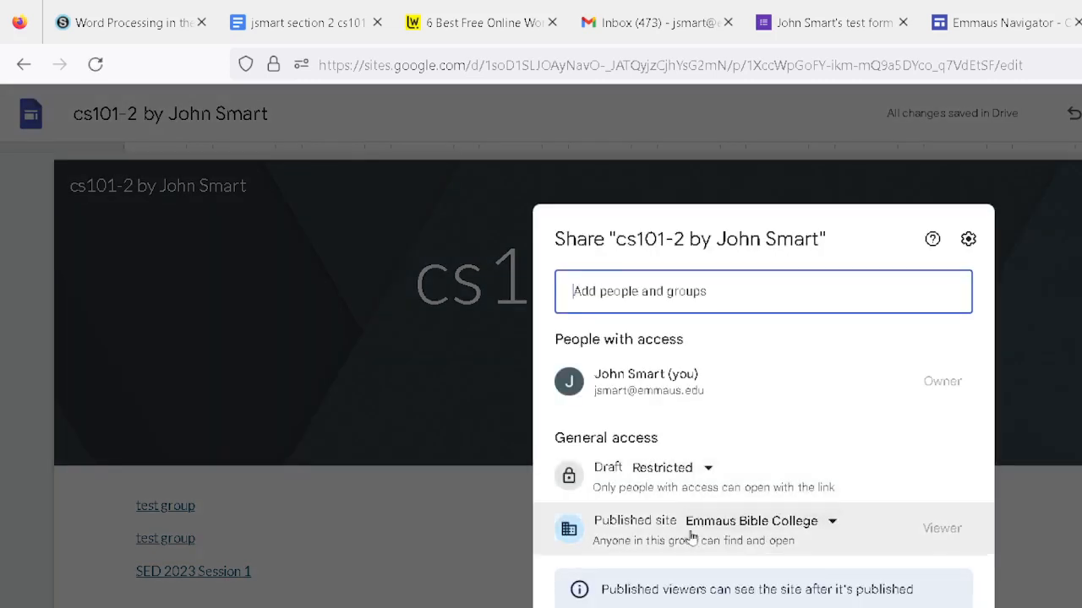
pyautogui.click(752, 522)
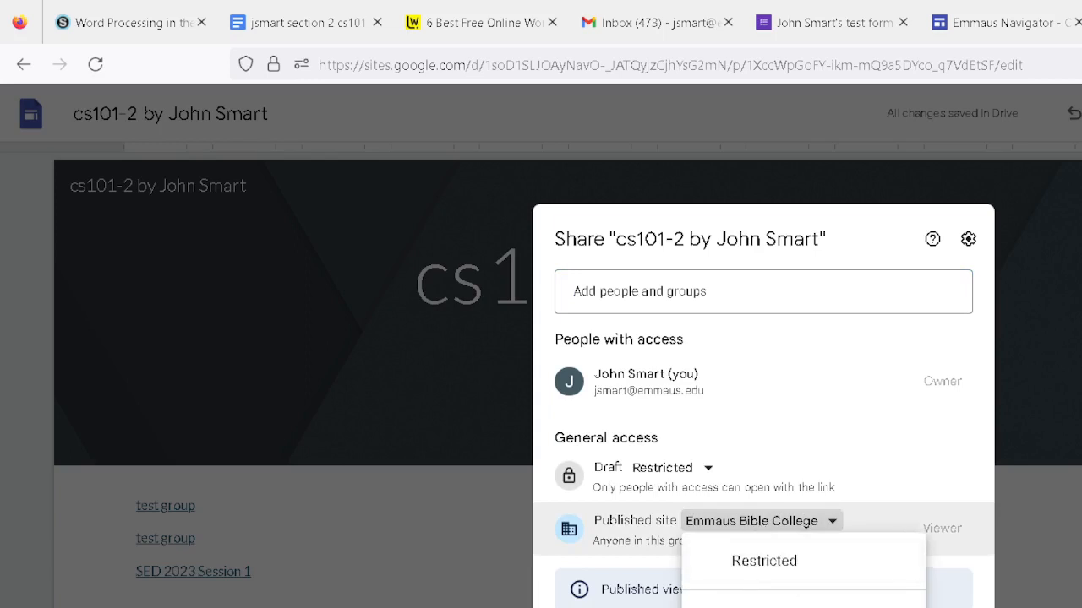
pyautogui.click(752, 607)
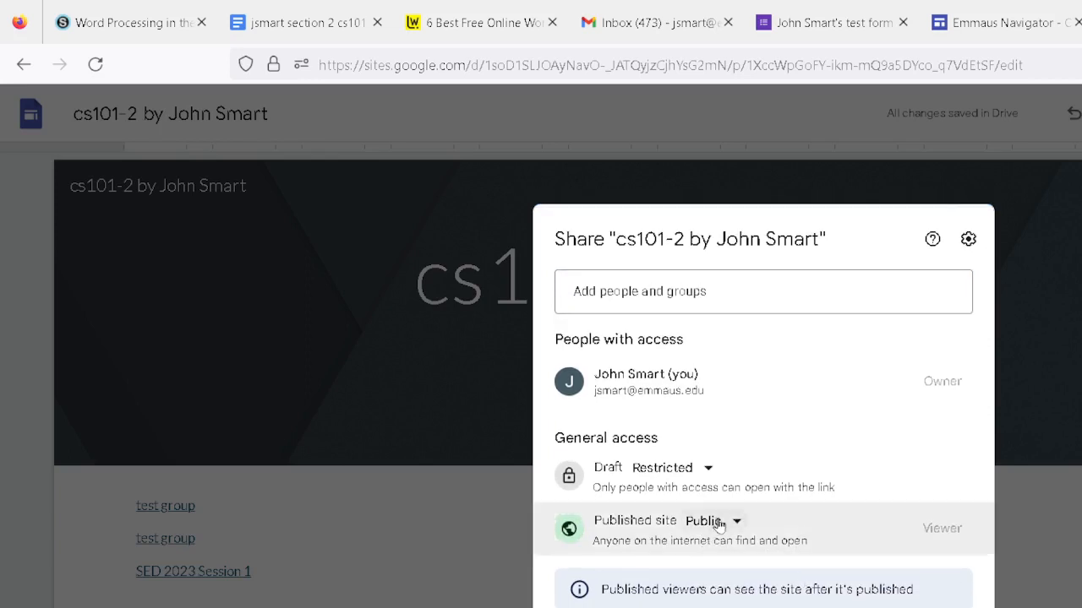
# - Try giving anyone with the link access to the draft, and set the draft's access back to Restricted
pyautogui.click(708, 468)
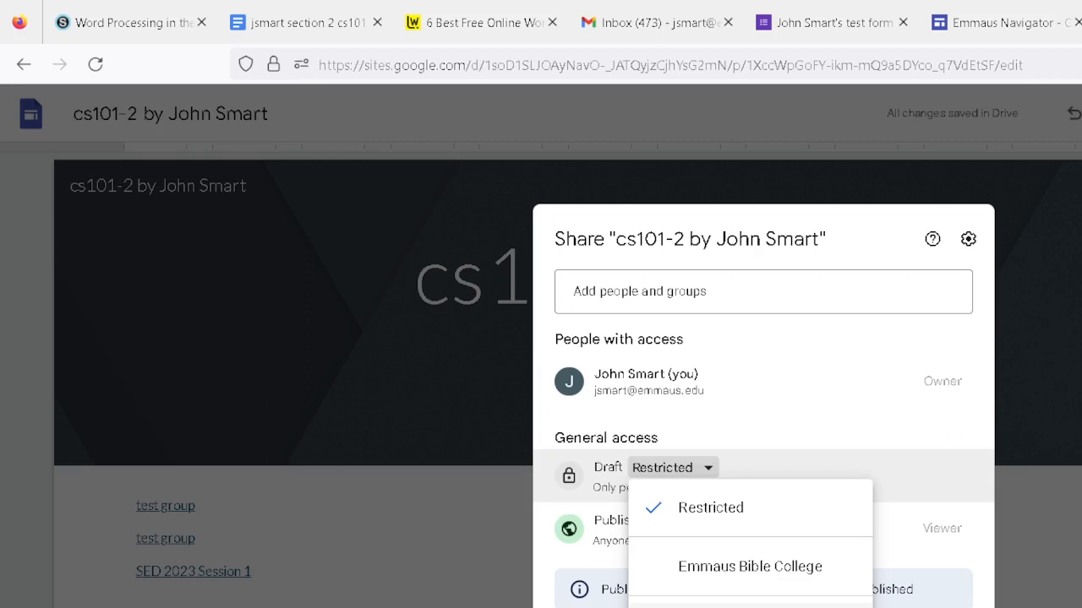
pyautogui.click(750, 605)
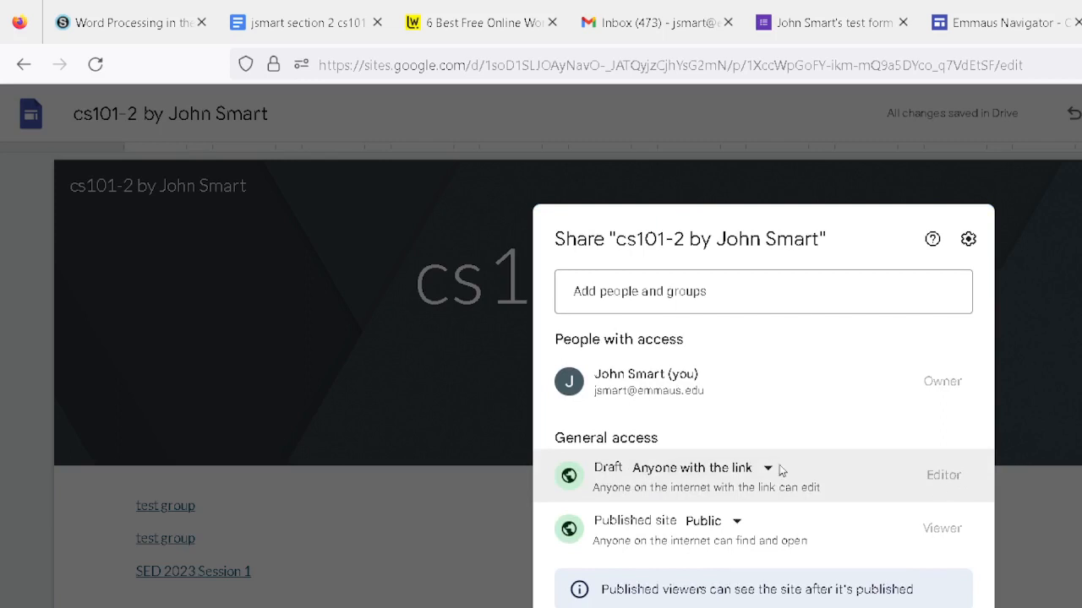
pyautogui.click(725, 467)
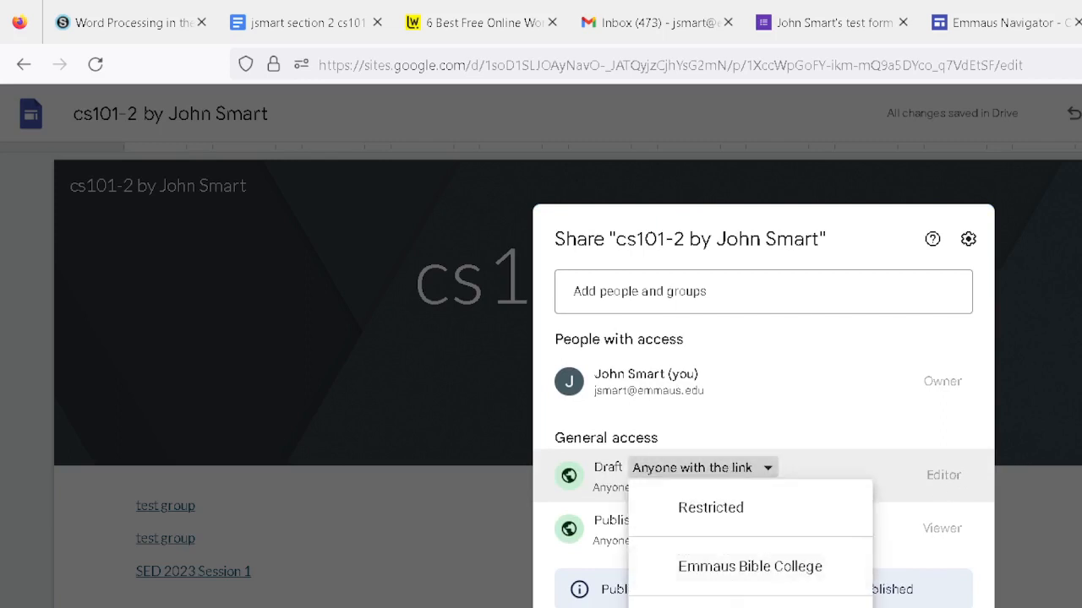
pyautogui.click(705, 511)
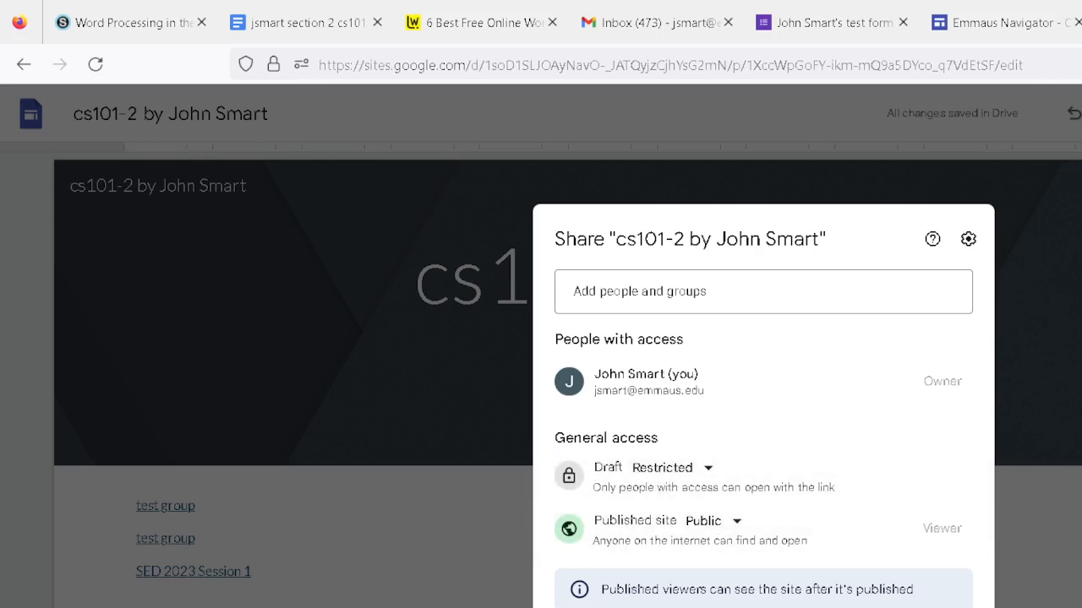
# - Finish the sharing settings, publish the site under its suggested web address, and open the published page
pyautogui.press('Escape')
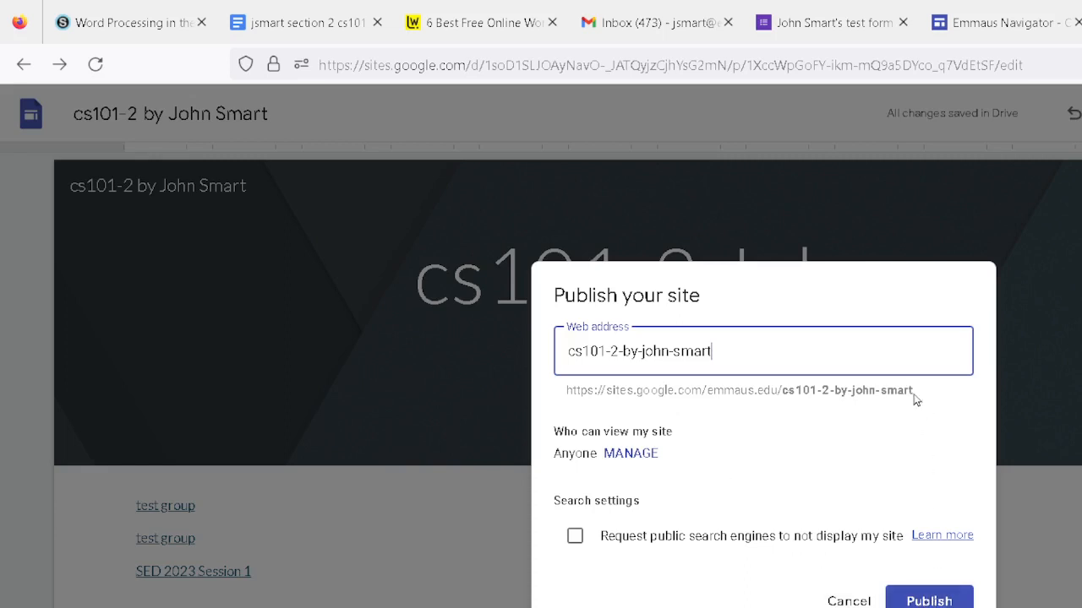
pyautogui.click(938, 599)
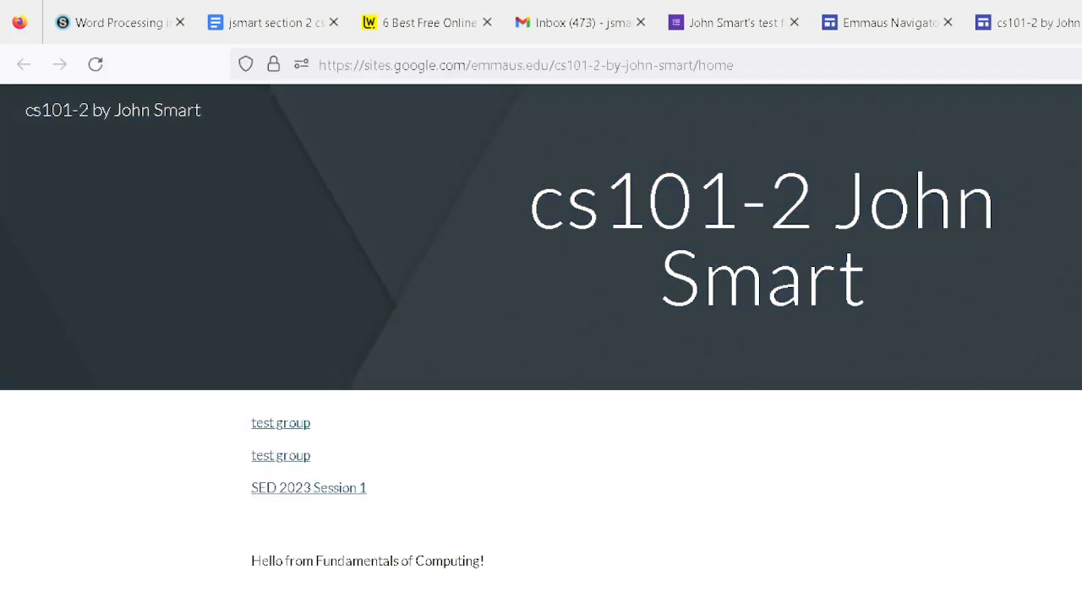
# - Examine the published site's video, calendar, map and embedded form, and test zooming the map
pyautogui.scroll(-15, 1010, 370)
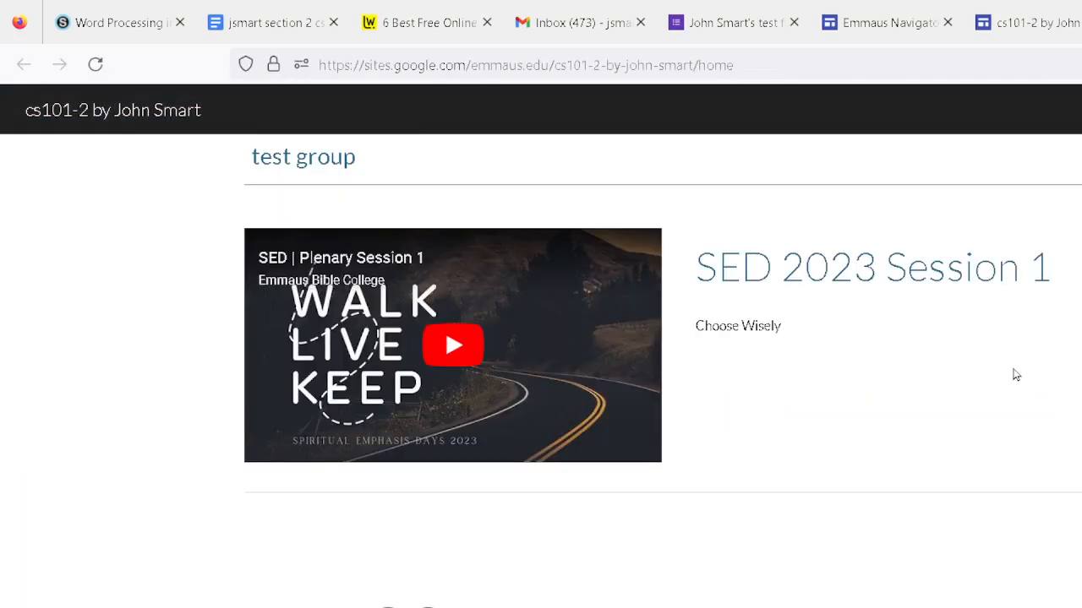
pyautogui.scroll(-6, 1016, 375)
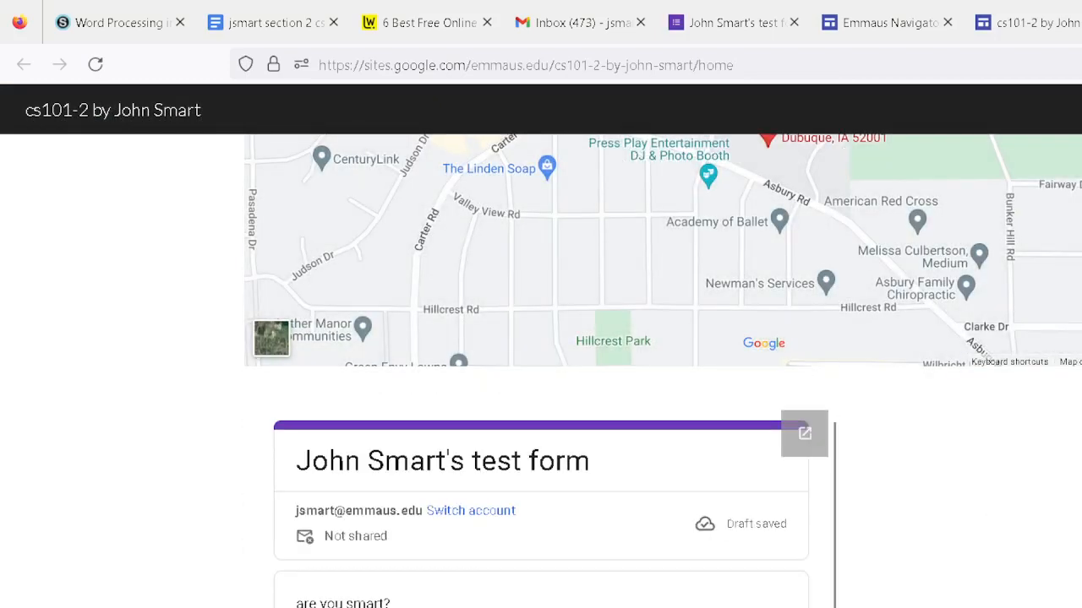
pyautogui.scroll(5, 927, 476)
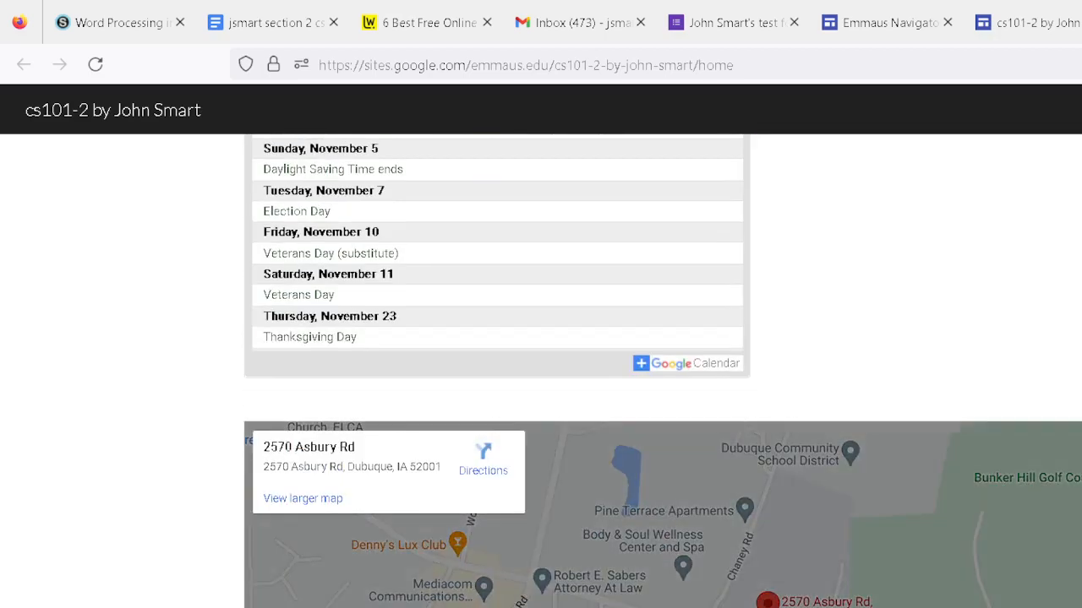
pyautogui.scroll(-4, 891, 313)
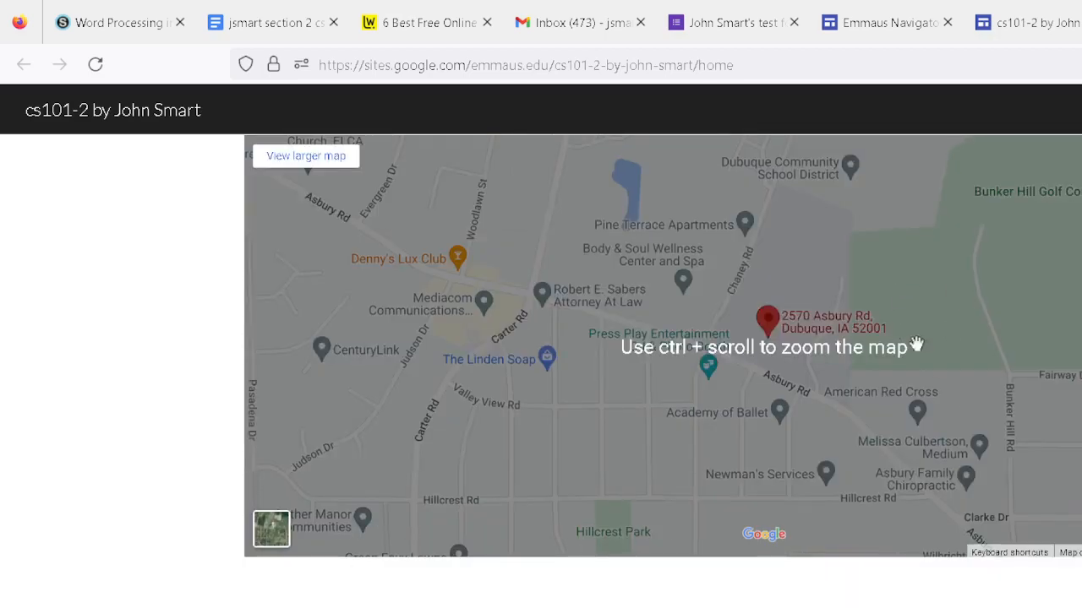
pyautogui.scroll(3, 778, 355)
pyautogui.scroll(-4, 799, 371)
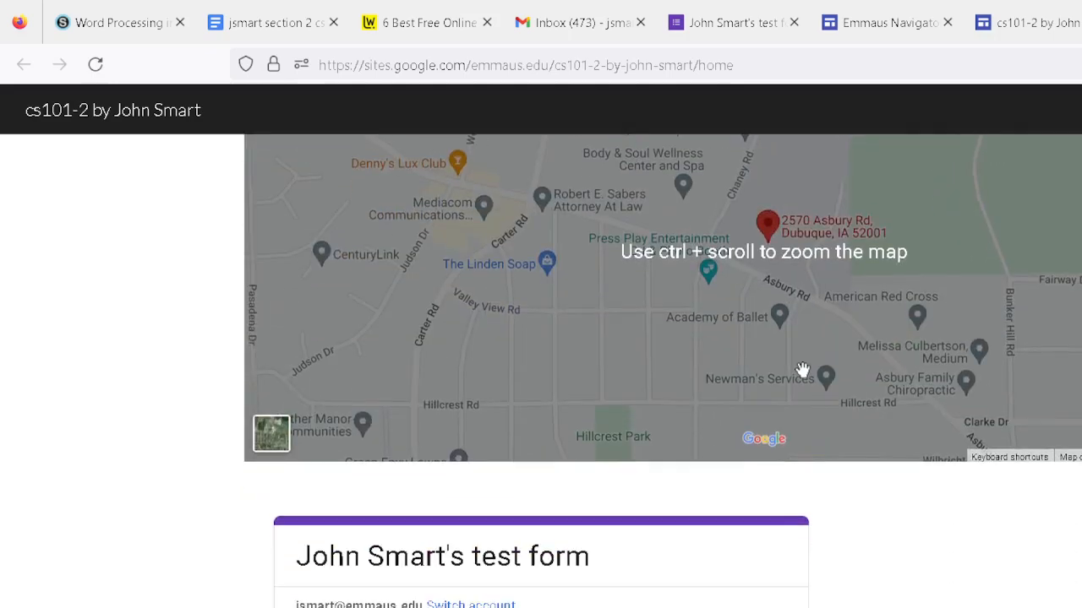
pyautogui.scroll(2, 920, 346)
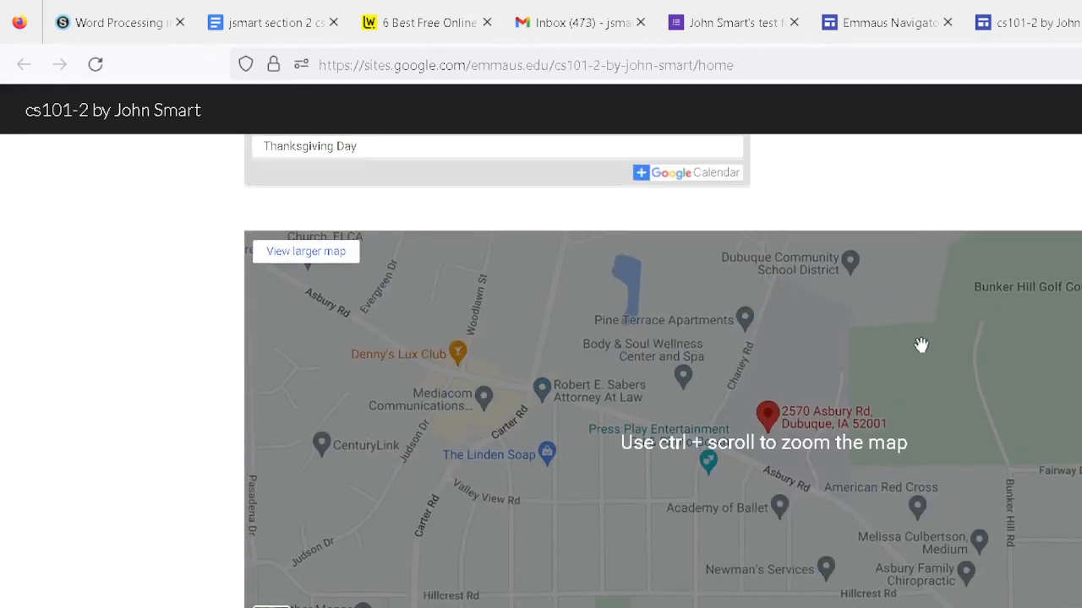
pyautogui.scroll(3, 939, 415)
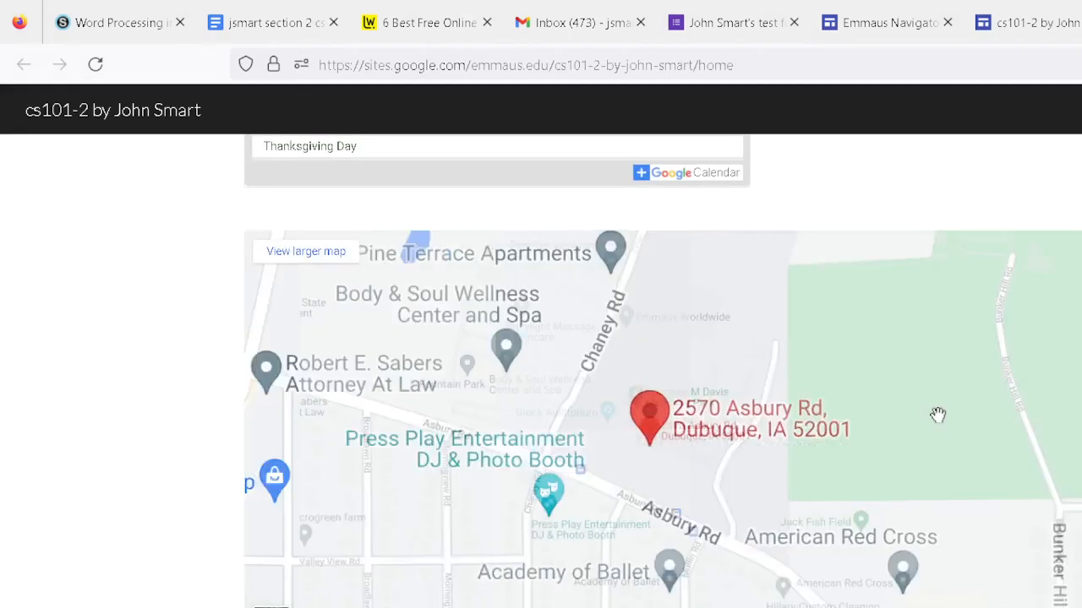
pyautogui.scroll(-2, 933, 415)
pyautogui.scroll(-2, 934, 414)
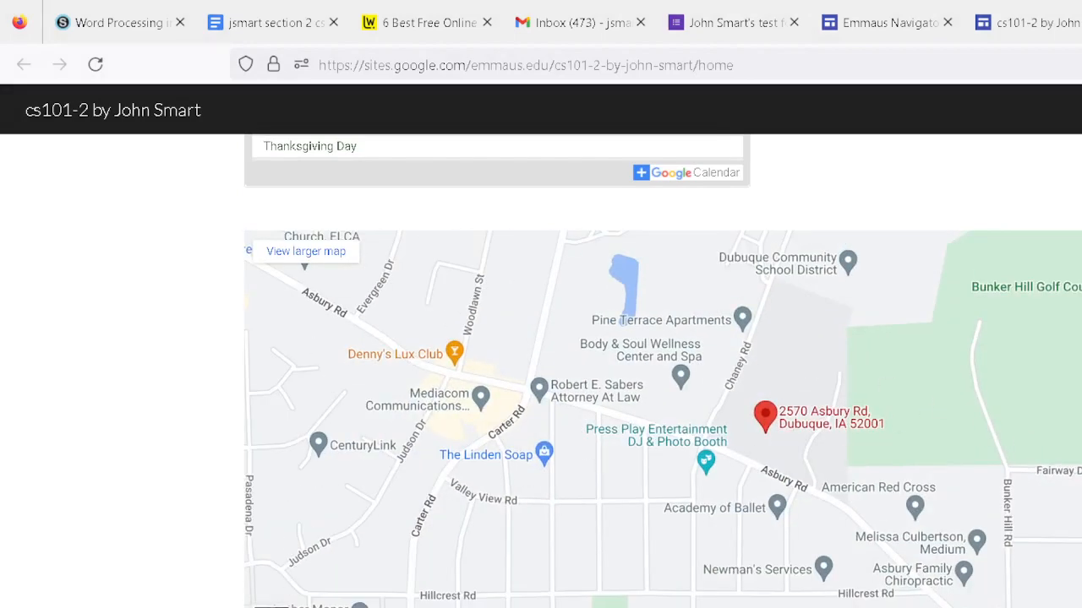
pyautogui.scroll(2, 575, 398)
pyautogui.scroll(-2, 541, 387)
pyautogui.scroll(-1, 541, 387)
# - Check the published page's full web address in the browser
pyautogui.click(732, 23)
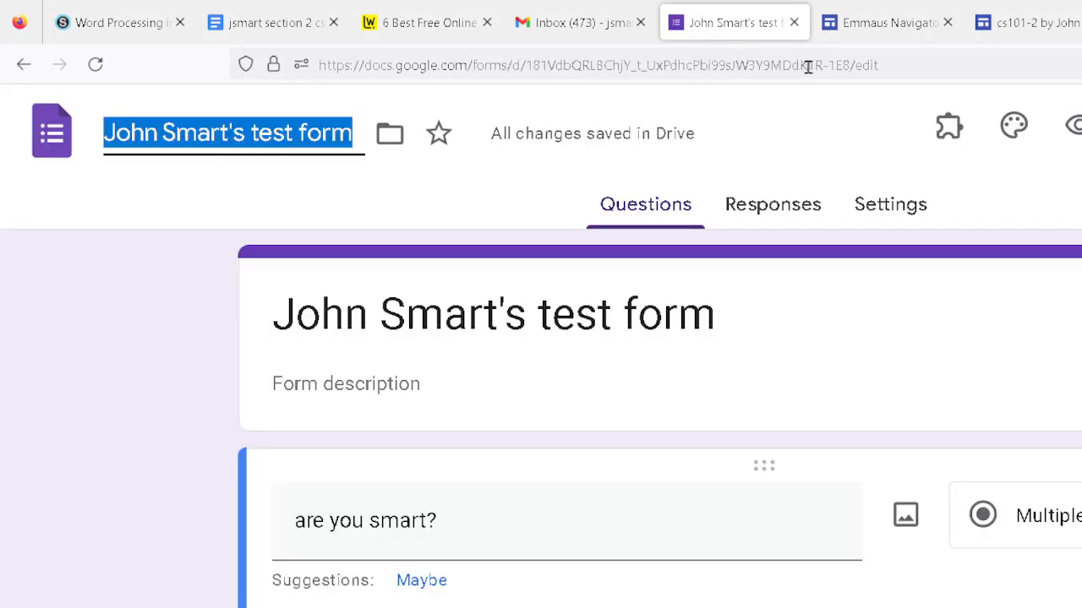
pyautogui.click(1073, 23)
pyautogui.click(758, 61)
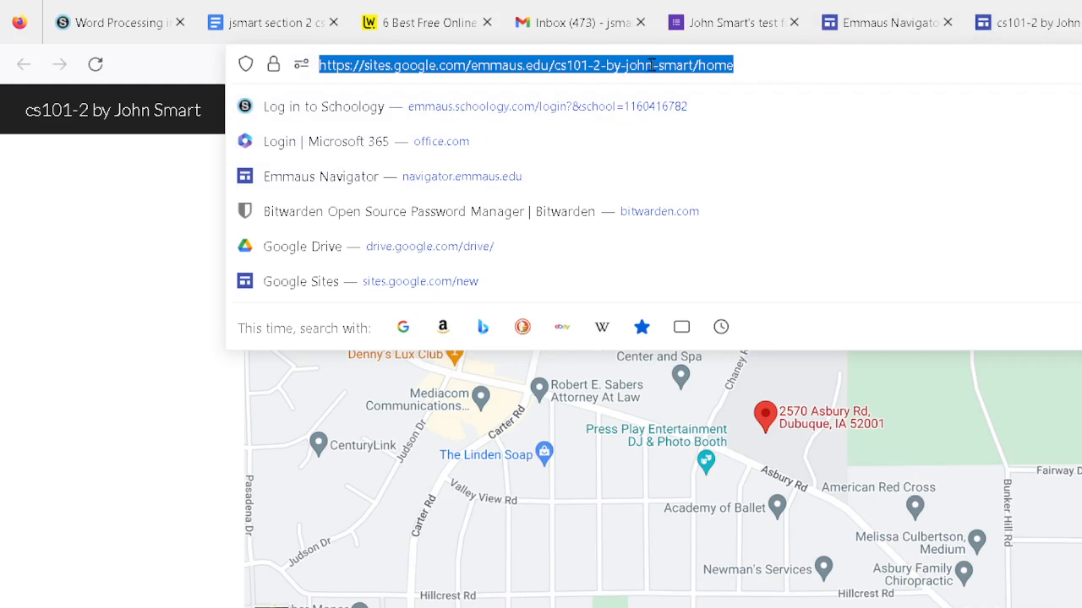
pyautogui.click(667, 507)
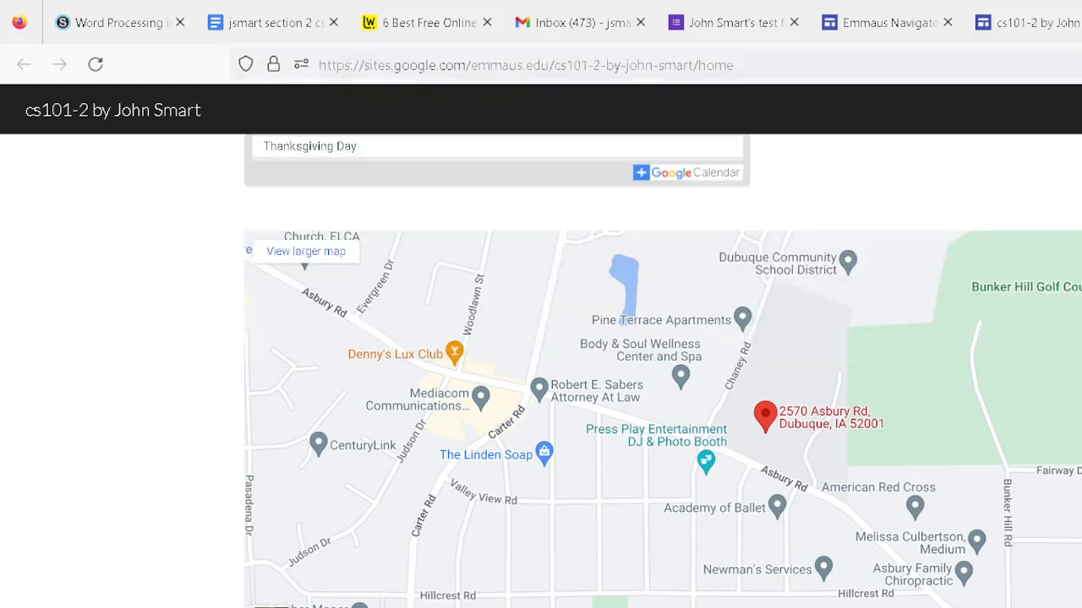
# - Return to the site editor, copy the site's web address from the publish settings, and leave the settings unchanged
pyautogui.click(1042, 25)
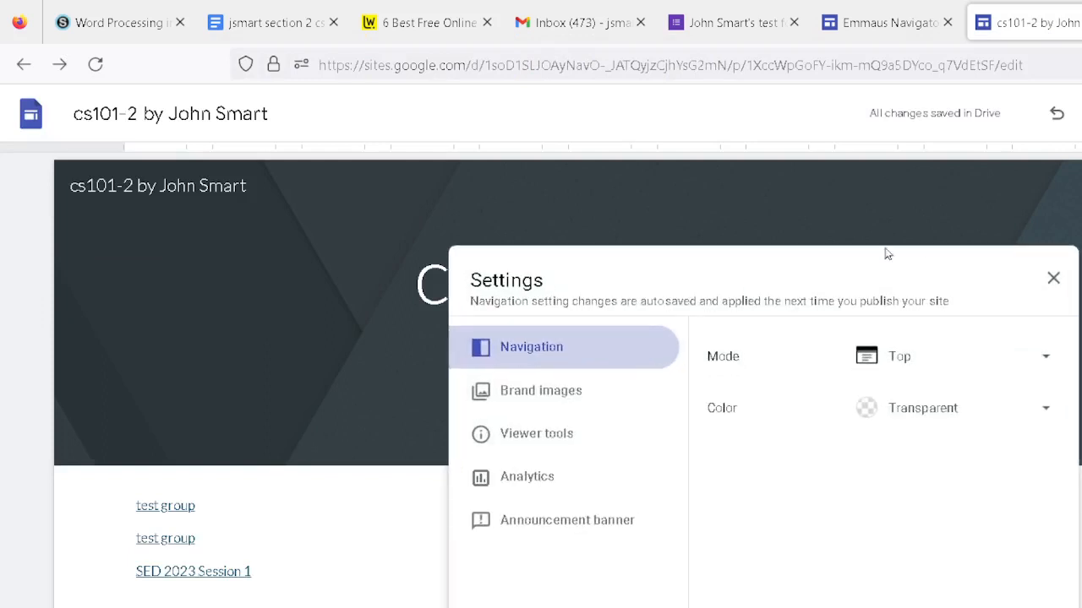
pyautogui.click(1053, 280)
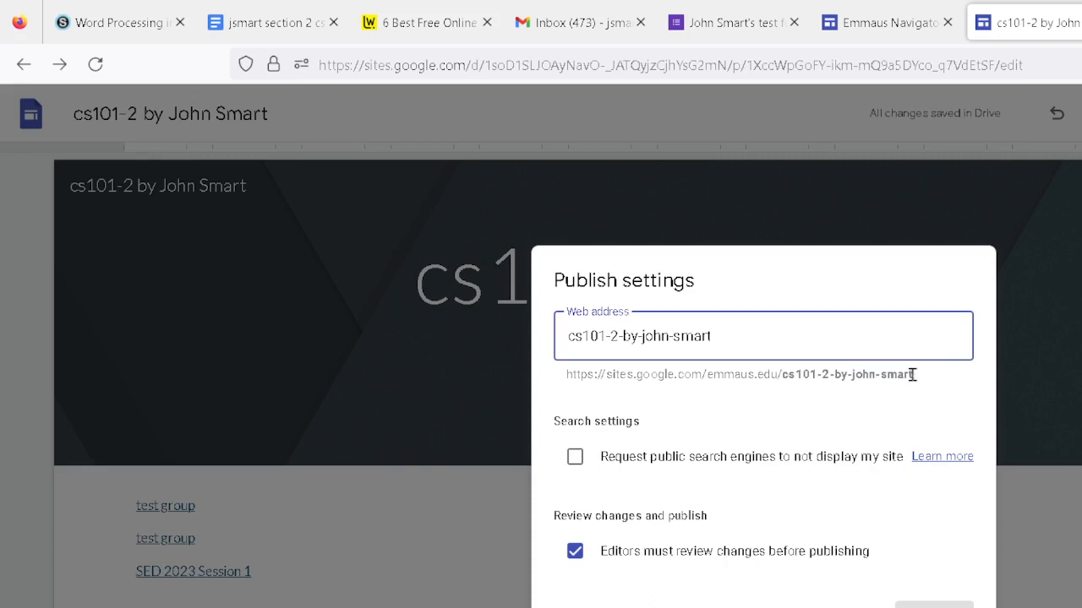
pyautogui.moveTo(911, 375); pyautogui.dragTo(556, 394)
pyautogui.hotkey('ctrl', 'c')
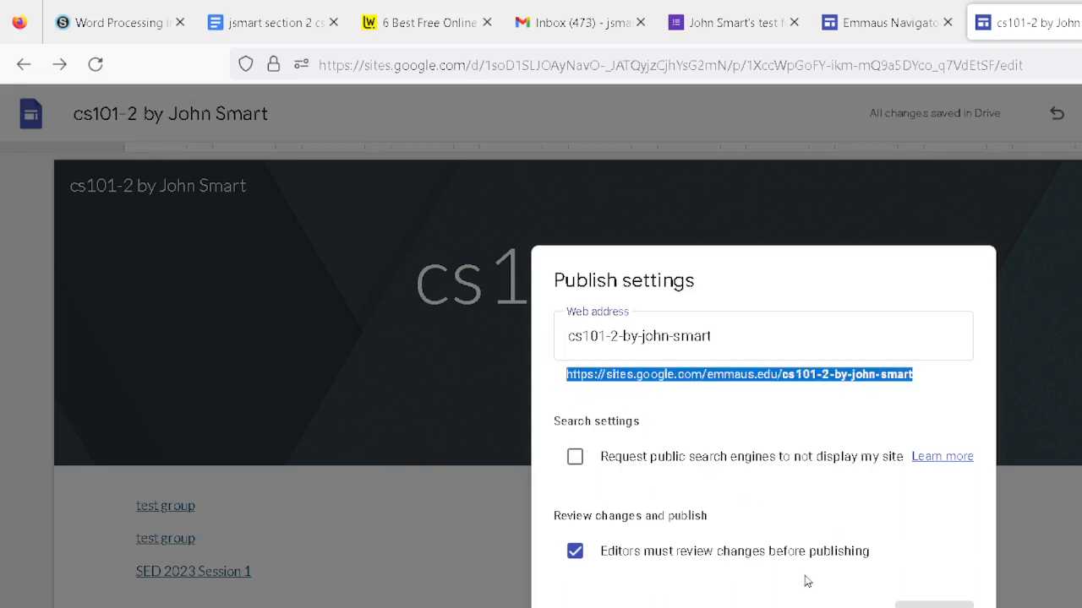
pyautogui.click(841, 604)
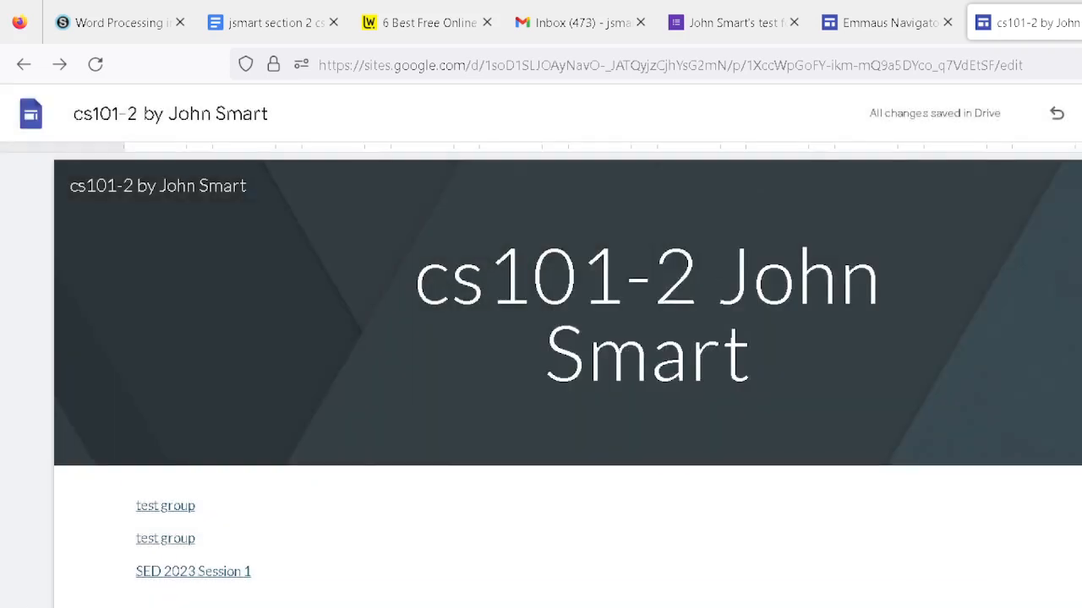
# - Return to the assignment document and link item 14's text "link to your personal website" to the copied address of the published site
pyautogui.click(279, 29)
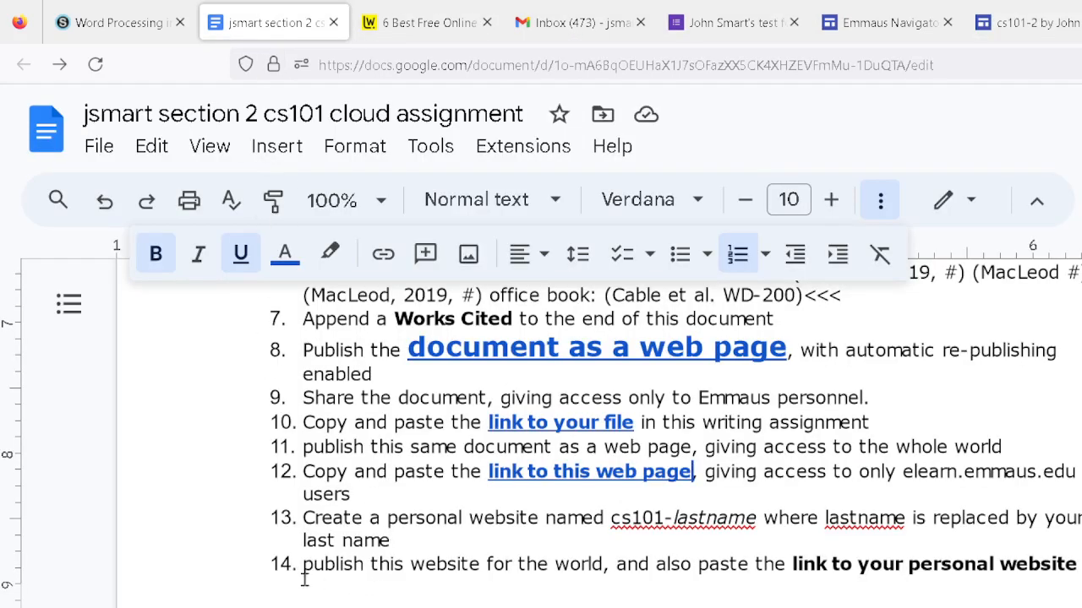
pyautogui.moveTo(792, 564); pyautogui.dragTo(1080, 573)
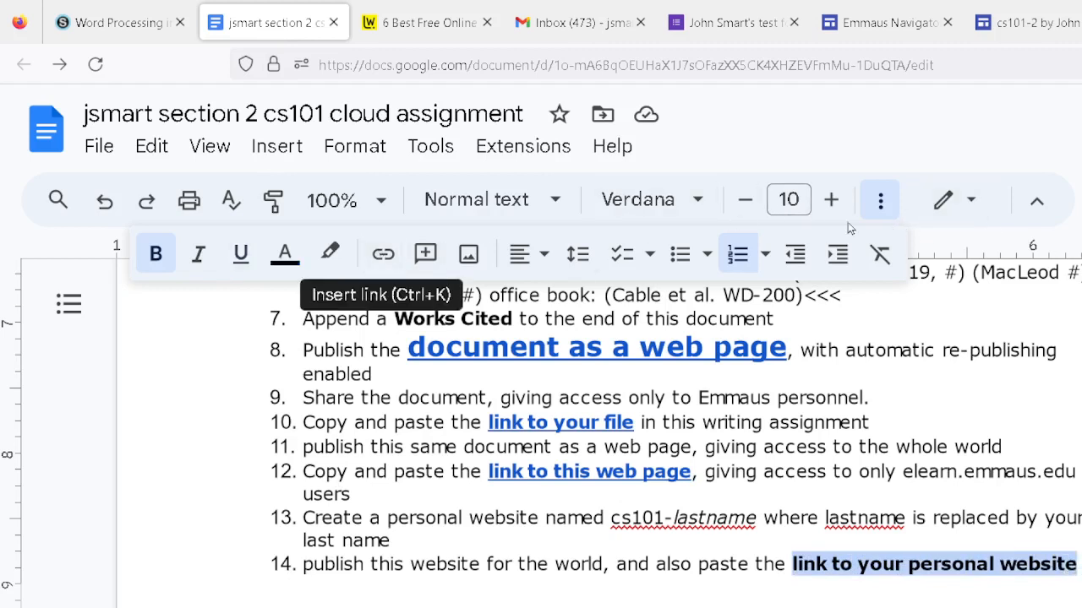
pyautogui.click(881, 201)
pyautogui.click(884, 208)
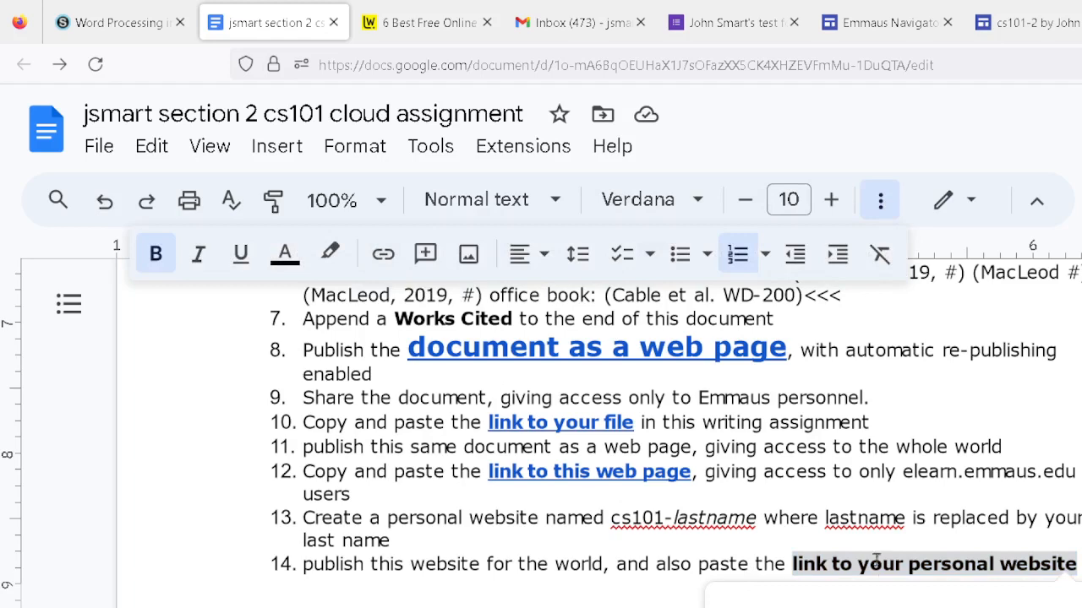
pyautogui.write('https://sites.google.com/emmaus.edu/cs101-2-by-john-smart/home')
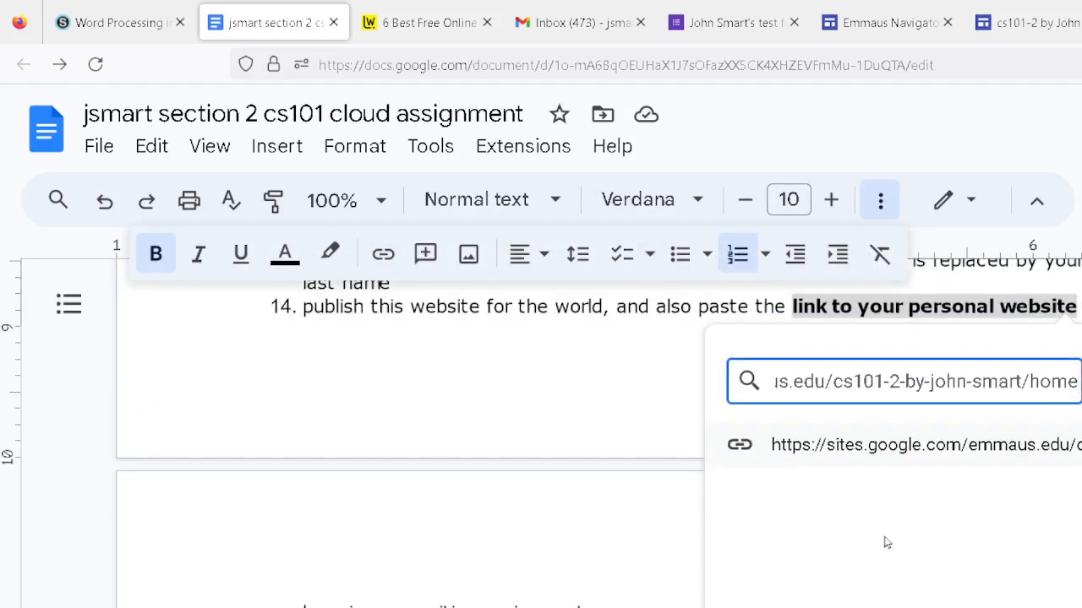
pyautogui.scroll(1, 885, 542)
pyautogui.scroll(-3, 886, 544)
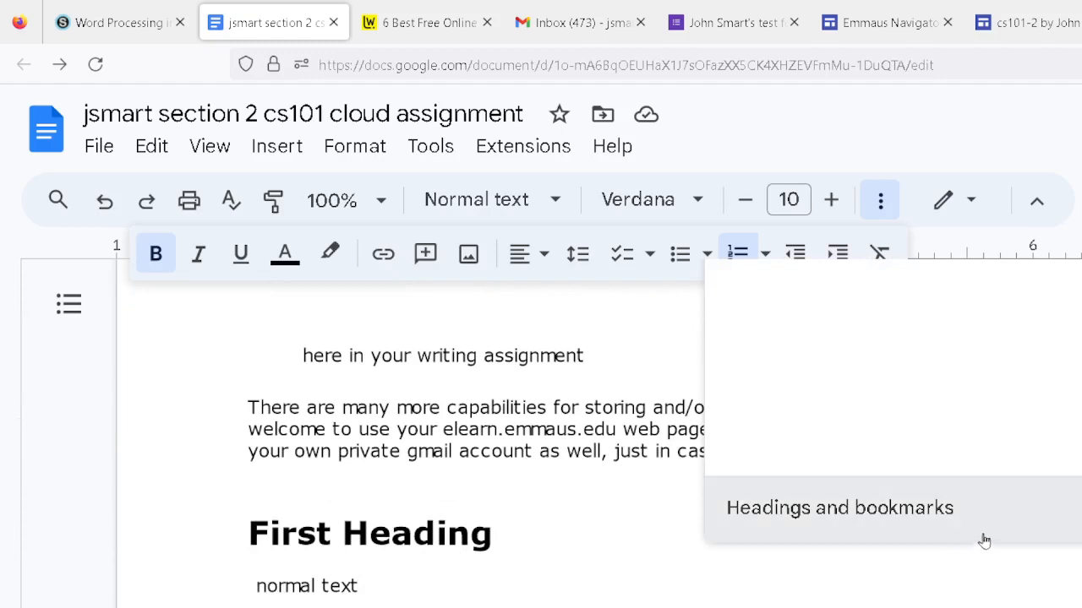
pyautogui.scroll(3, 934, 466)
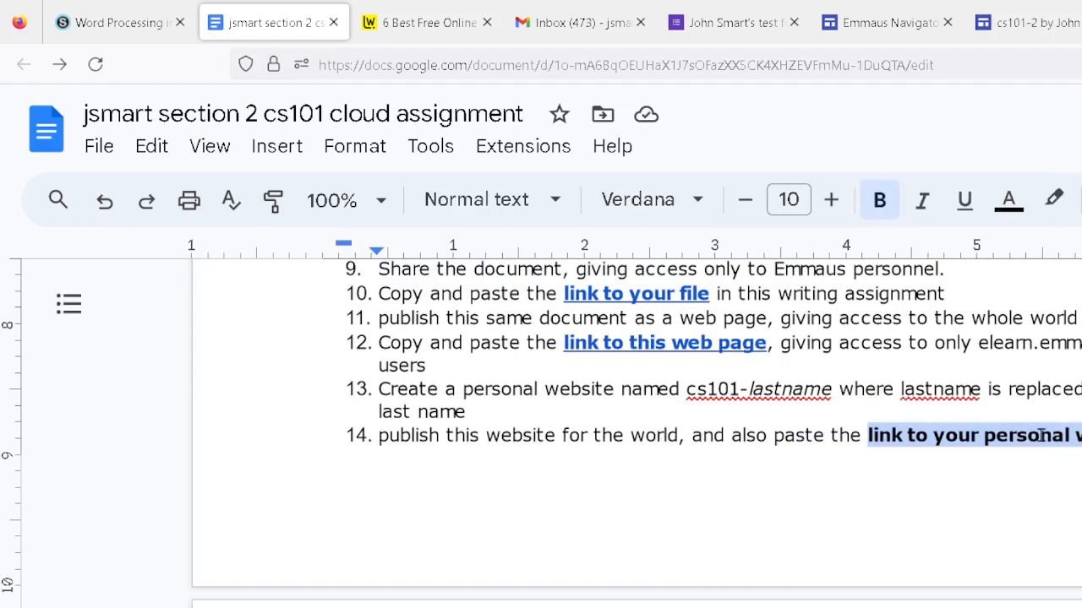
pyautogui.hotkey('ctrl', 'k')
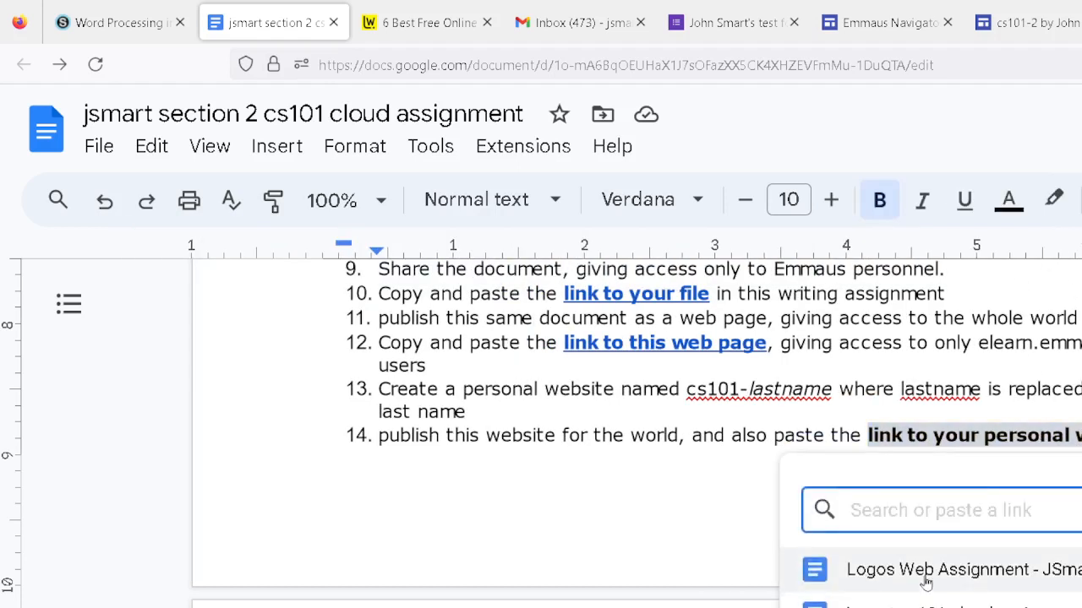
pyautogui.hotkey('ctrl', 'v')
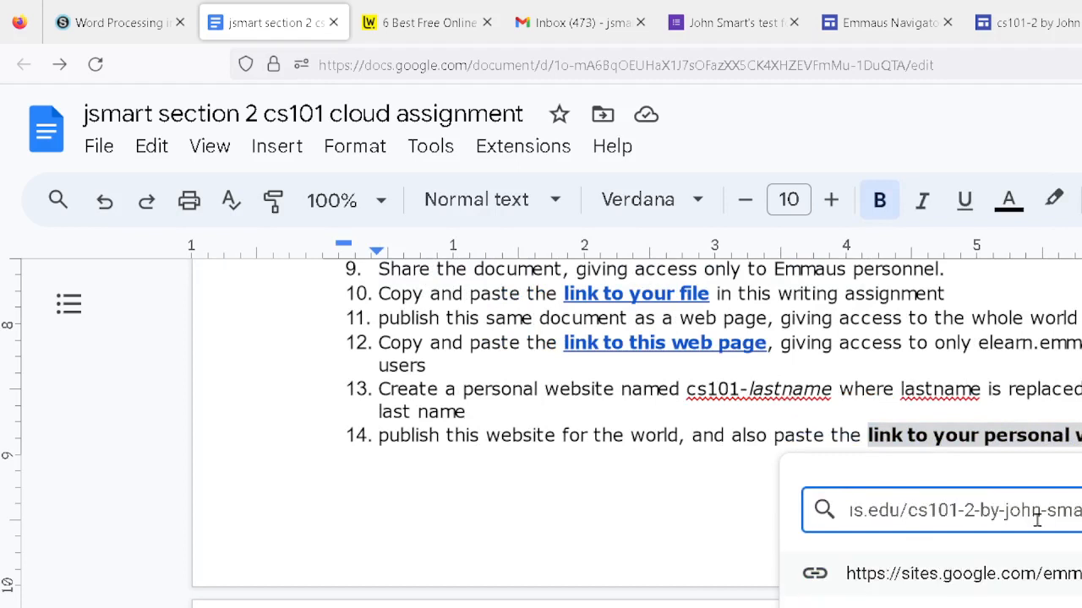
pyautogui.press('Return')
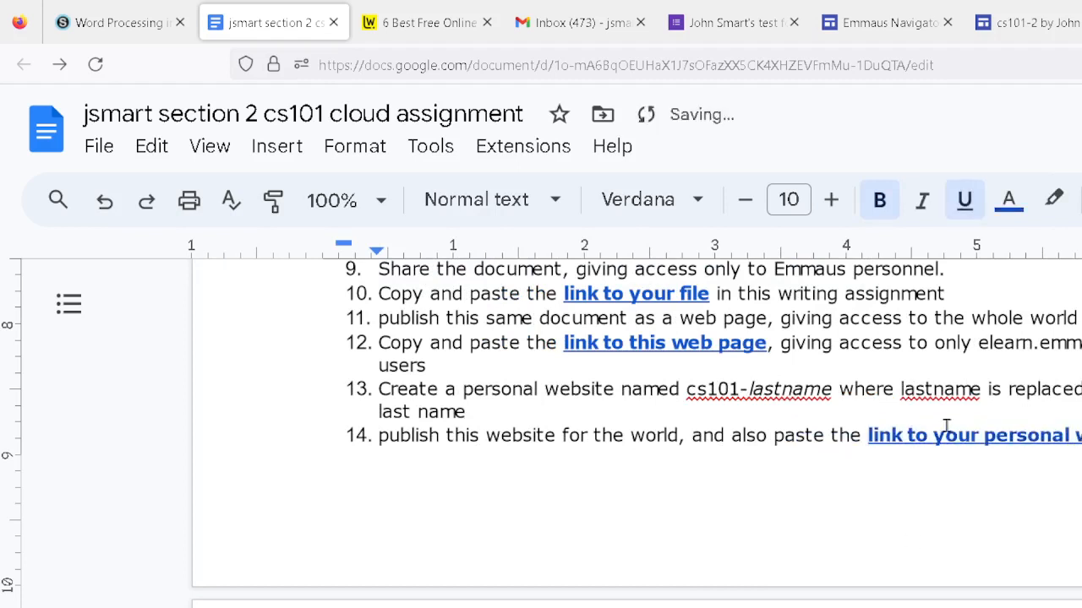
# - Test the new link in item 14 by opening the published site and looking through the page
pyautogui.click(946, 427)
pyautogui.click(962, 477)
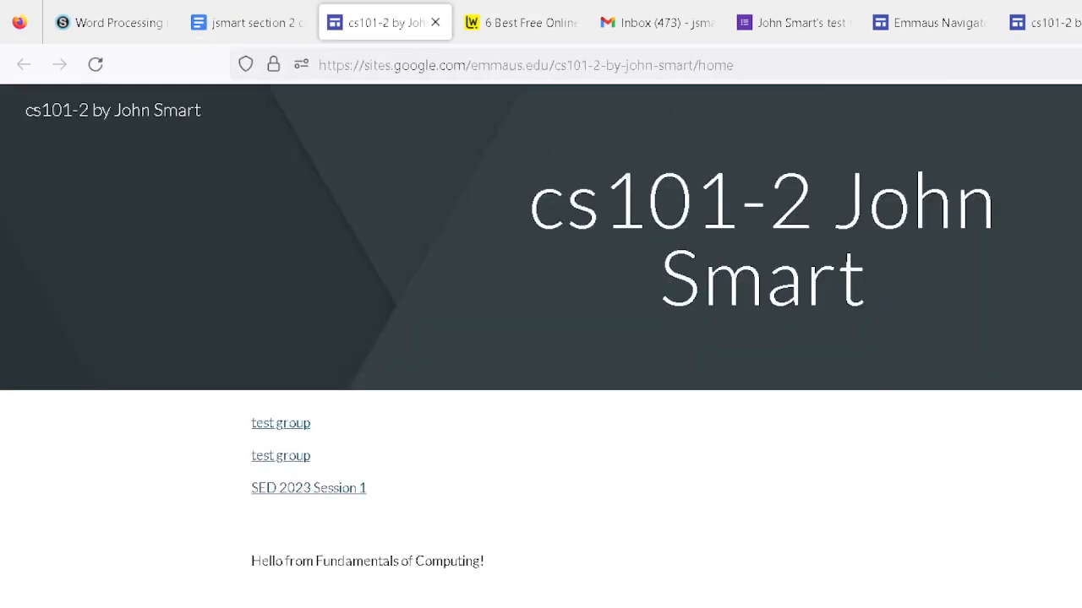
pyautogui.scroll(-10, 541, 346)
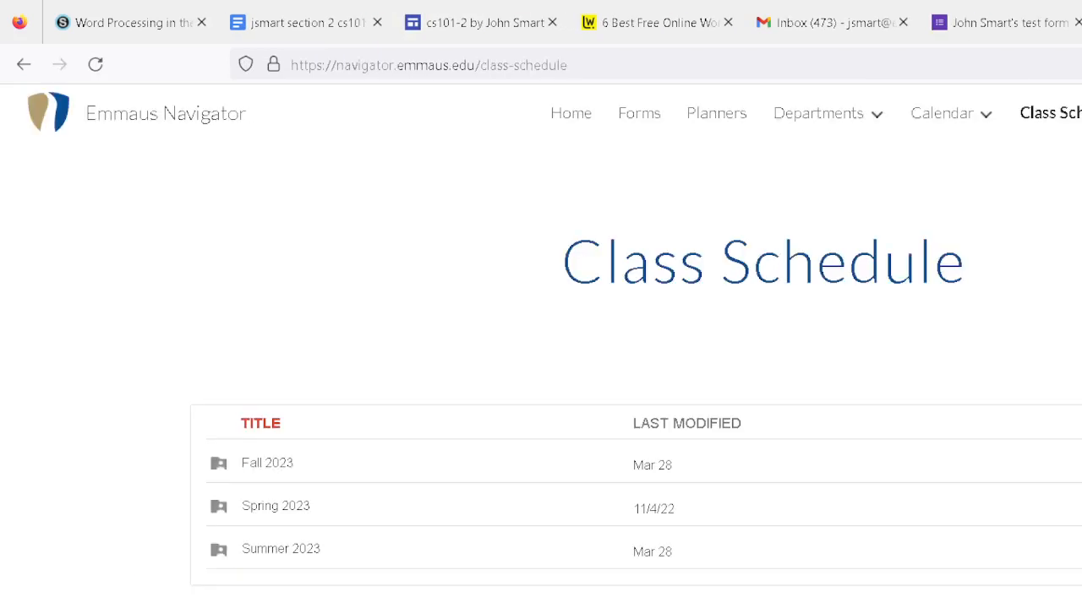
pyautogui.click(1020, 22)
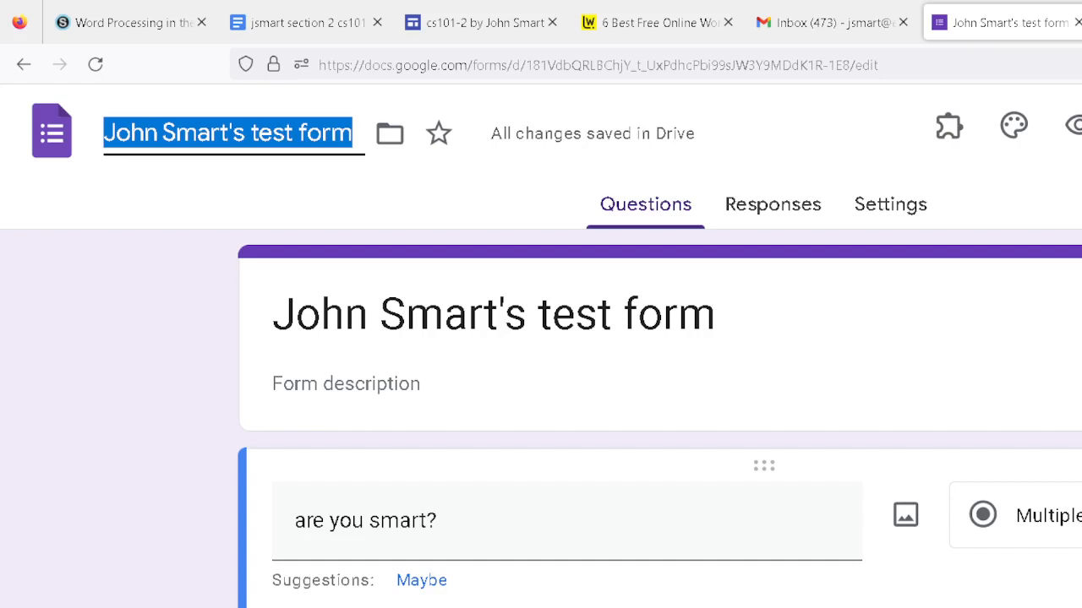
pyautogui.hotkey('ctrl', 'Tab')
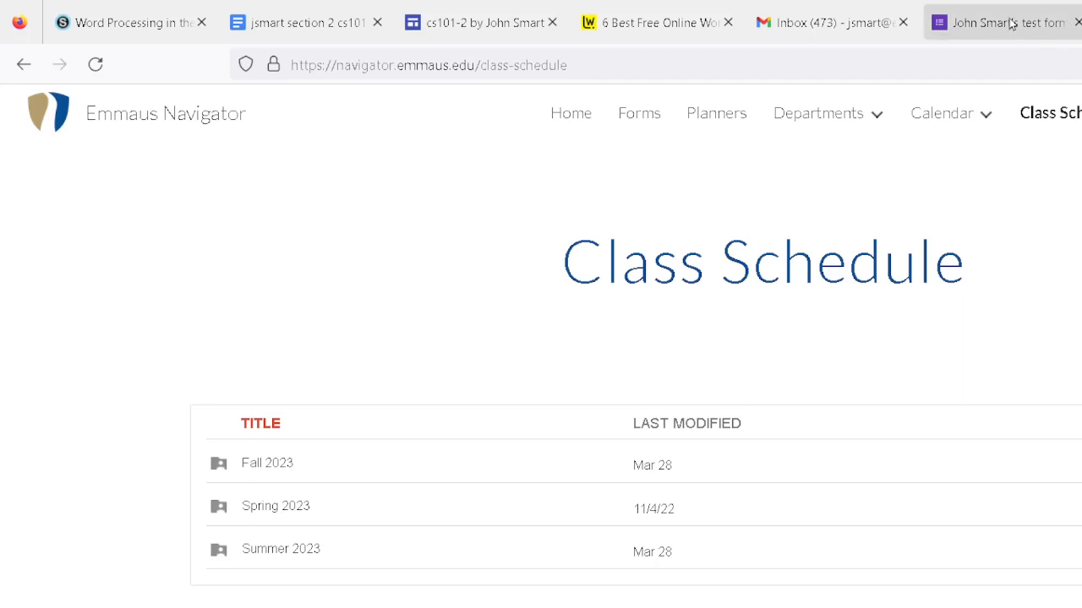
pyautogui.click(827, 23)
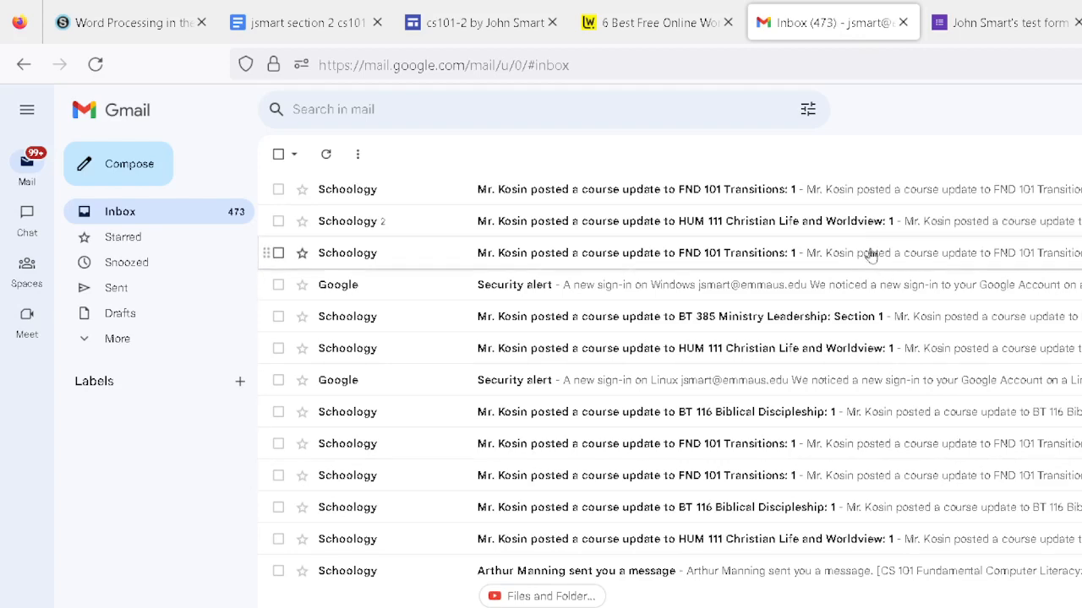
# - Return to the assignment document and review its numbered instructions, inserted links, table of contents and title
pyautogui.click(305, 23)
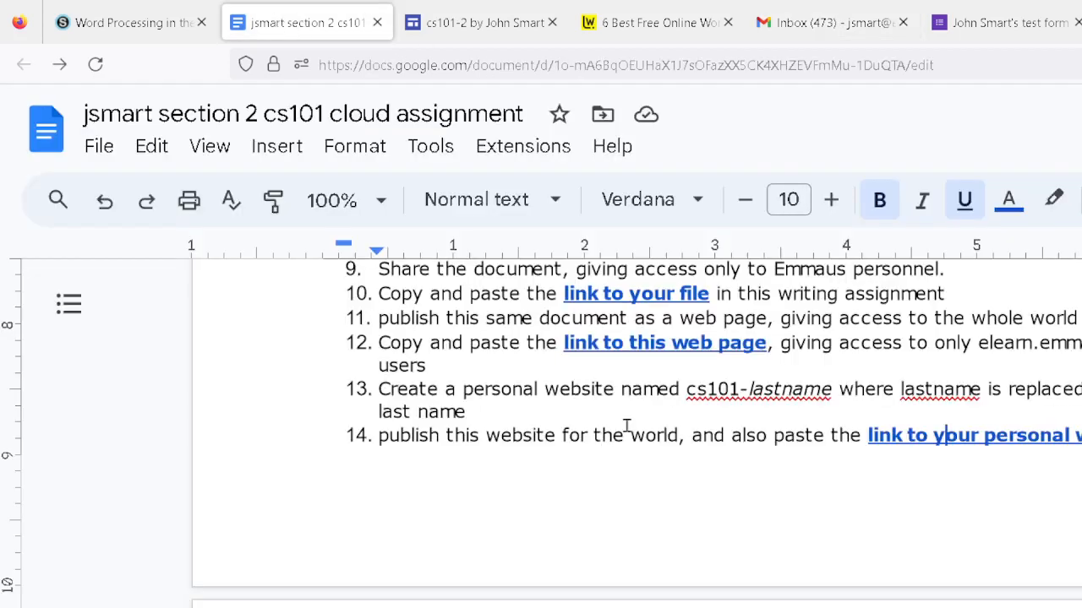
pyautogui.scroll(-5, 625, 428)
pyautogui.scroll(-2, 763, 471)
pyautogui.scroll(8, 763, 470)
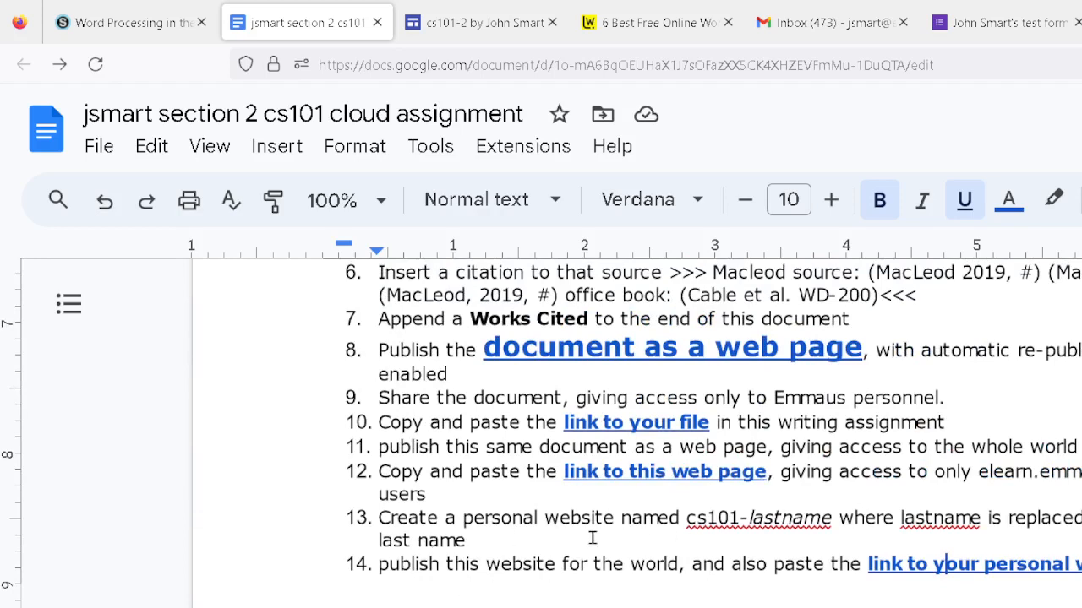
pyautogui.scroll(-3, 666, 543)
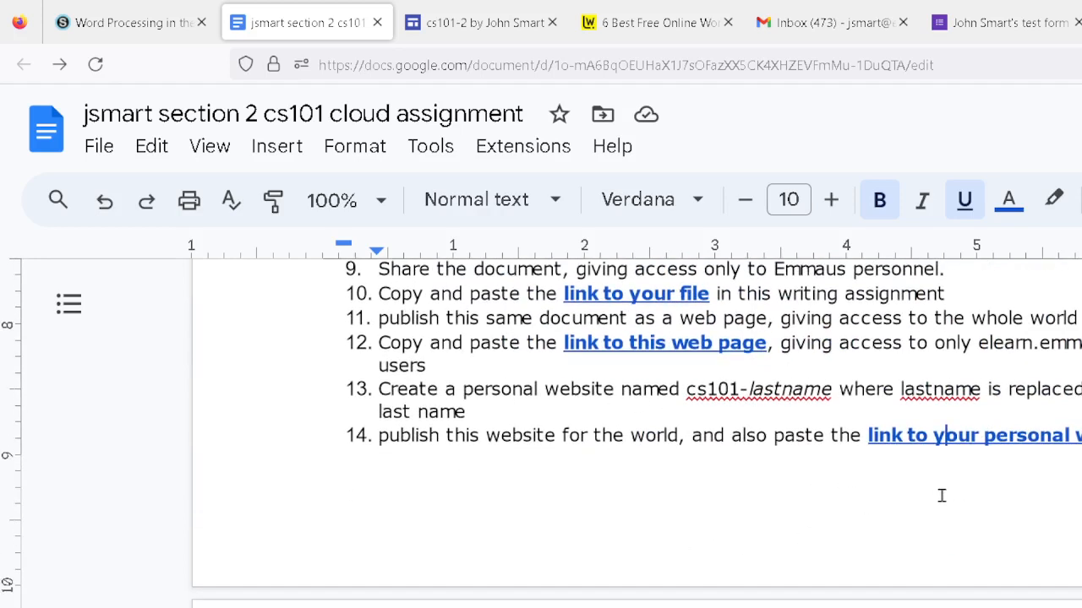
pyautogui.scroll(3, 957, 559)
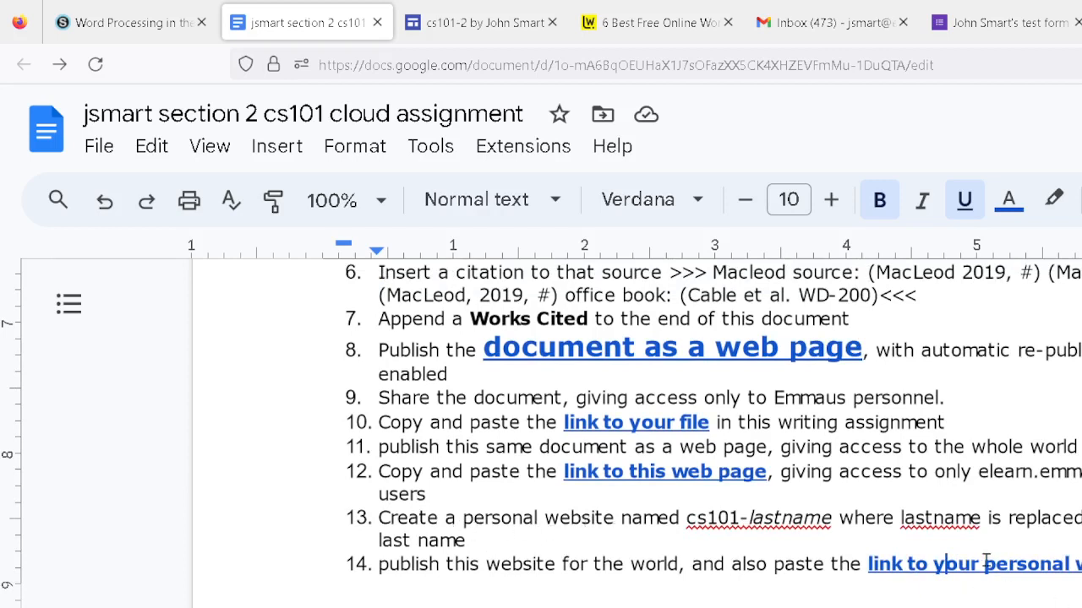
pyautogui.scroll(-10, 980, 565)
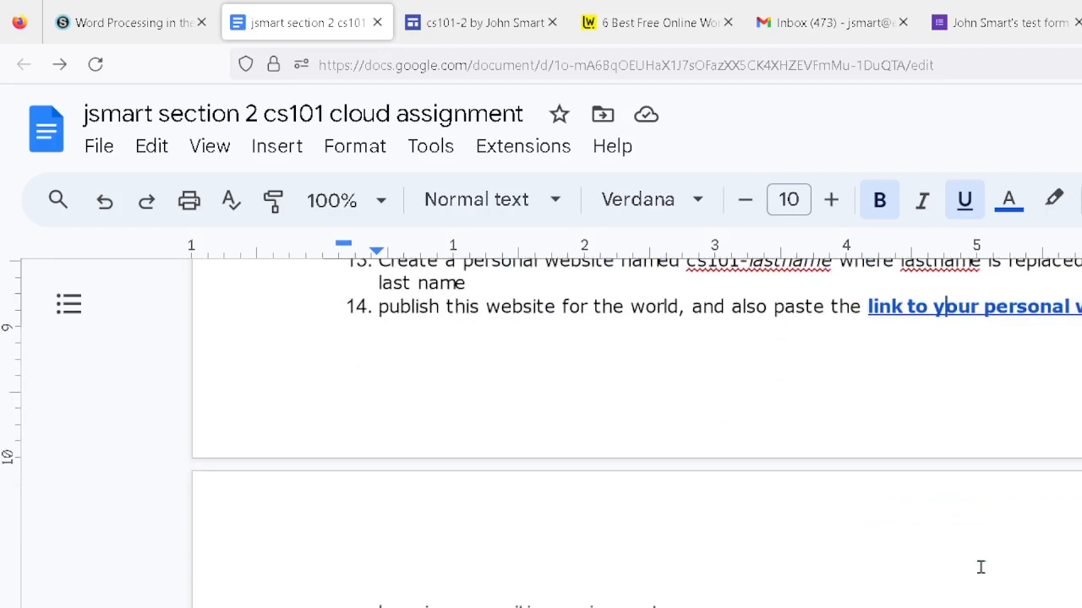
pyautogui.scroll(-3, 985, 570)
pyautogui.scroll(12, 985, 570)
pyautogui.scroll(8, 985, 569)
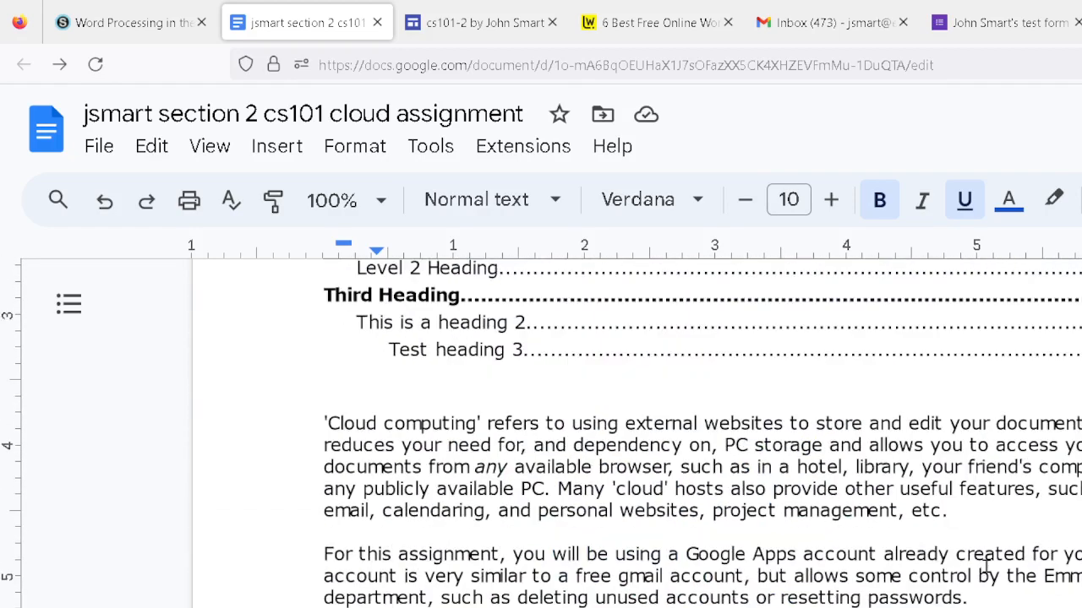
pyautogui.scroll(5, 985, 568)
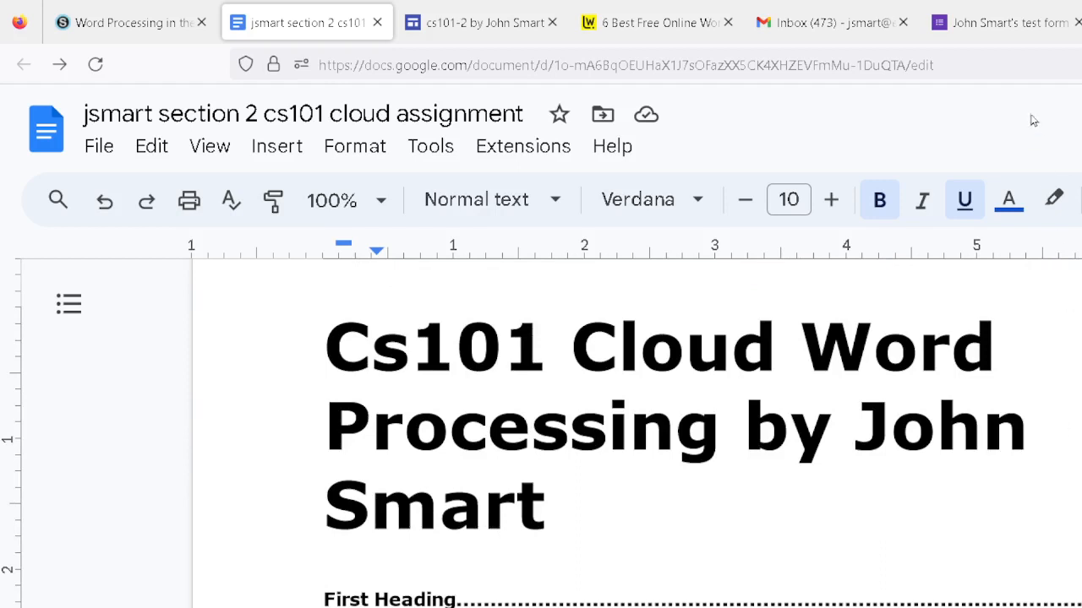
# - Switch to the Gmail inbox, launch Google Sites from there, and open the recent cs101-2 site for editing
pyautogui.click(993, 22)
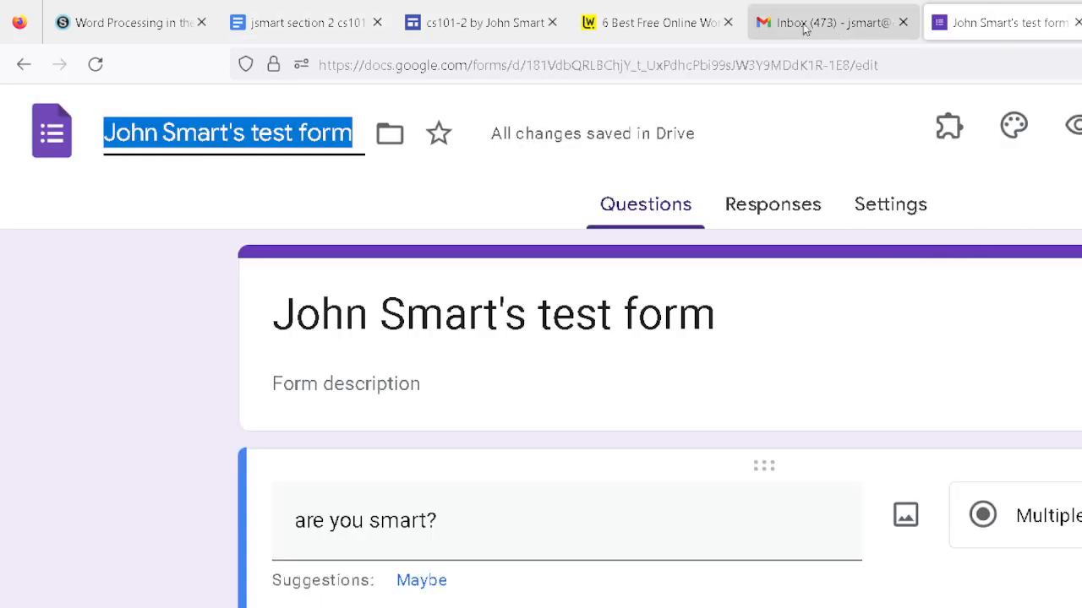
pyautogui.click(500, 27)
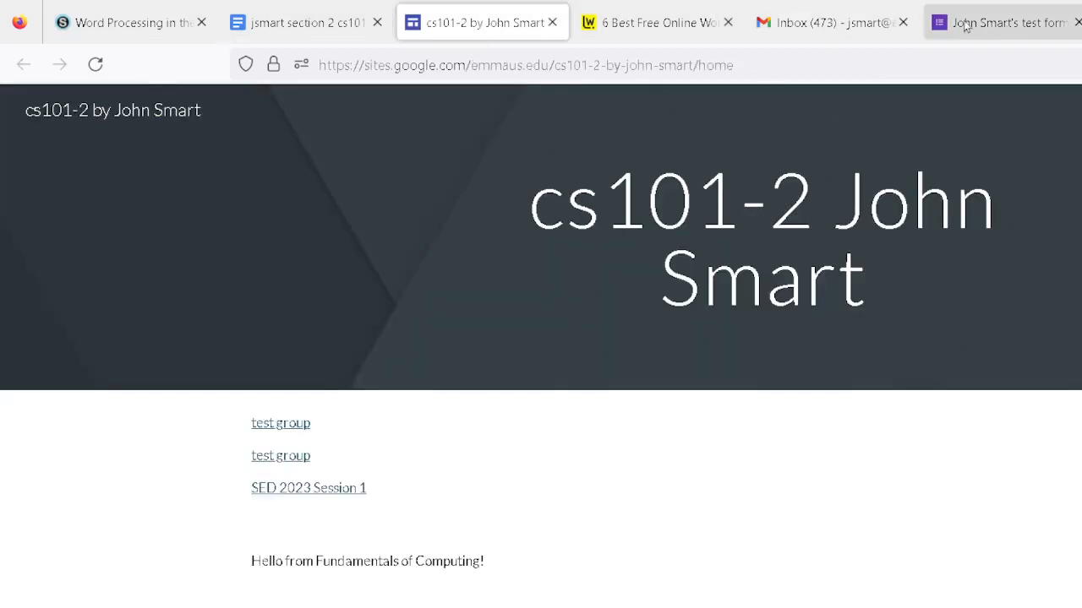
pyautogui.click(835, 29)
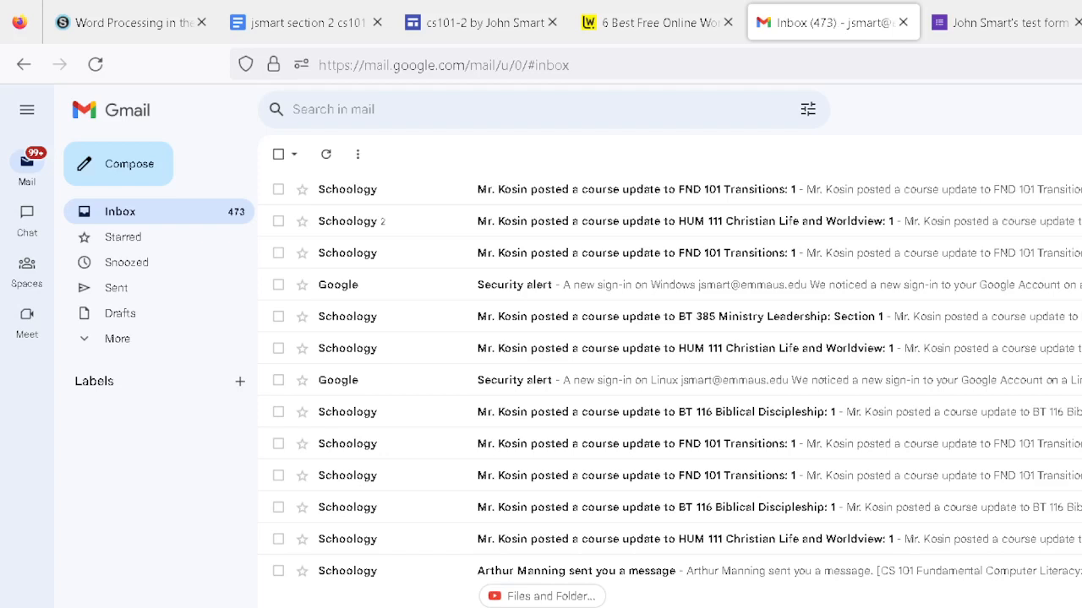
pyautogui.click(1081, 338)
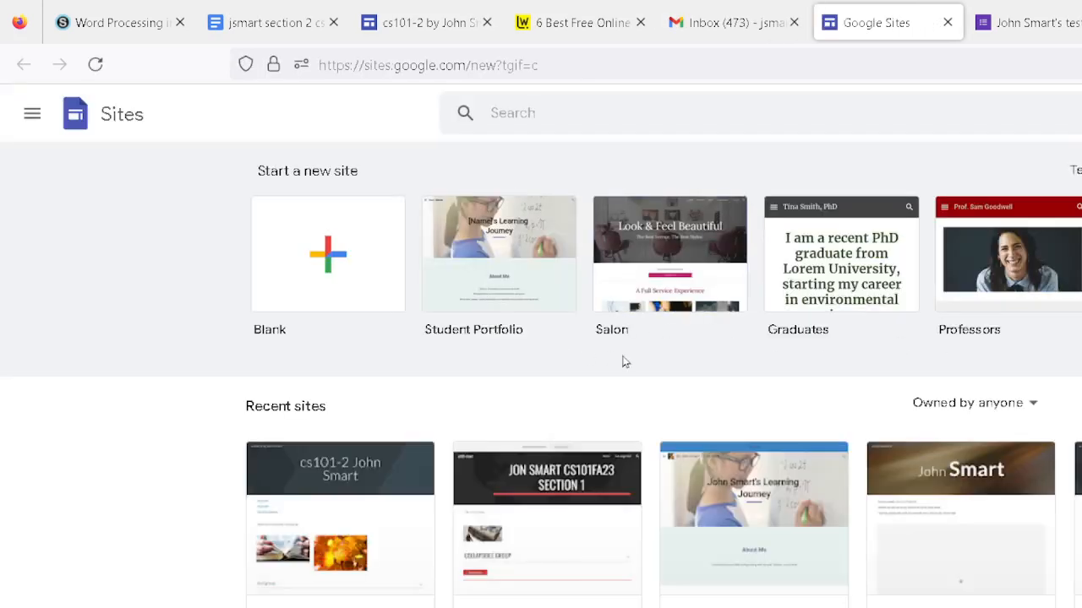
pyautogui.click(364, 509)
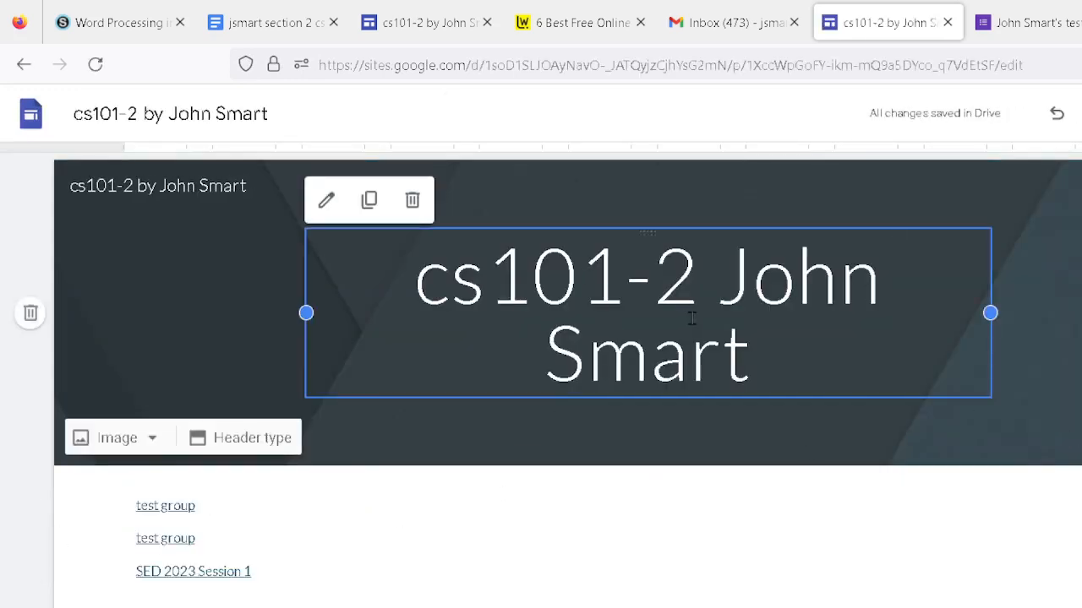
# - Check the site for unpublished changes, add an extra "t" at the end of the header title, and publish the change
pyautogui.click(1080, 113)
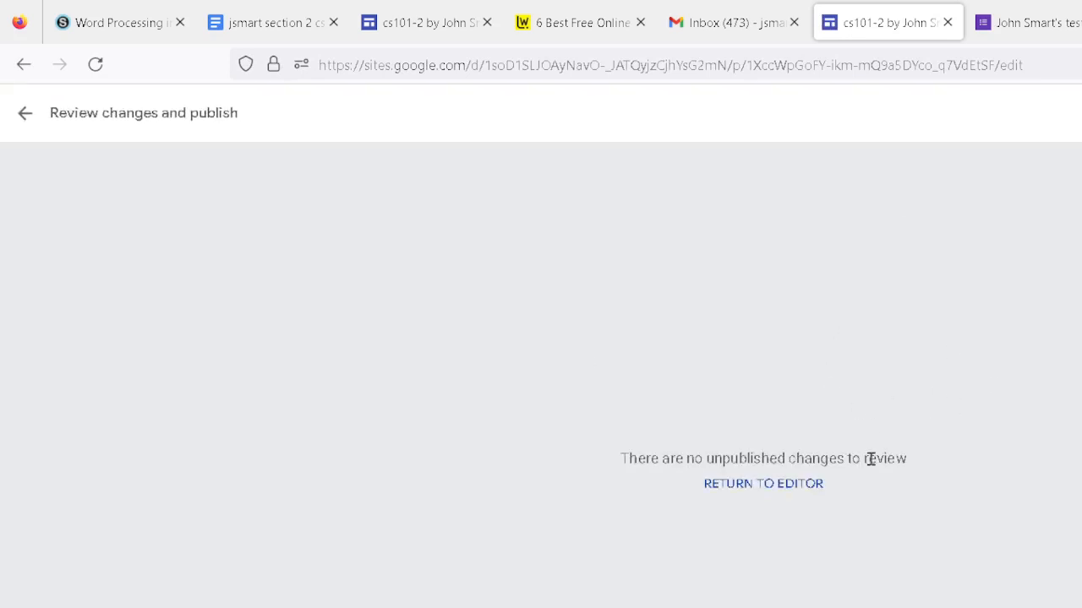
pyautogui.click(26, 116)
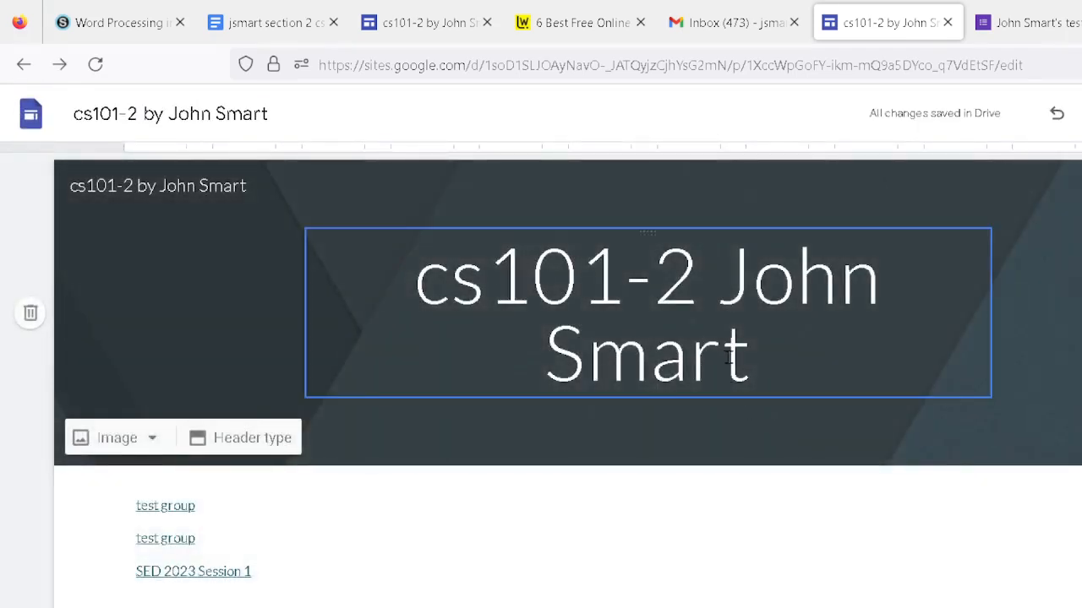
pyautogui.click(729, 358)
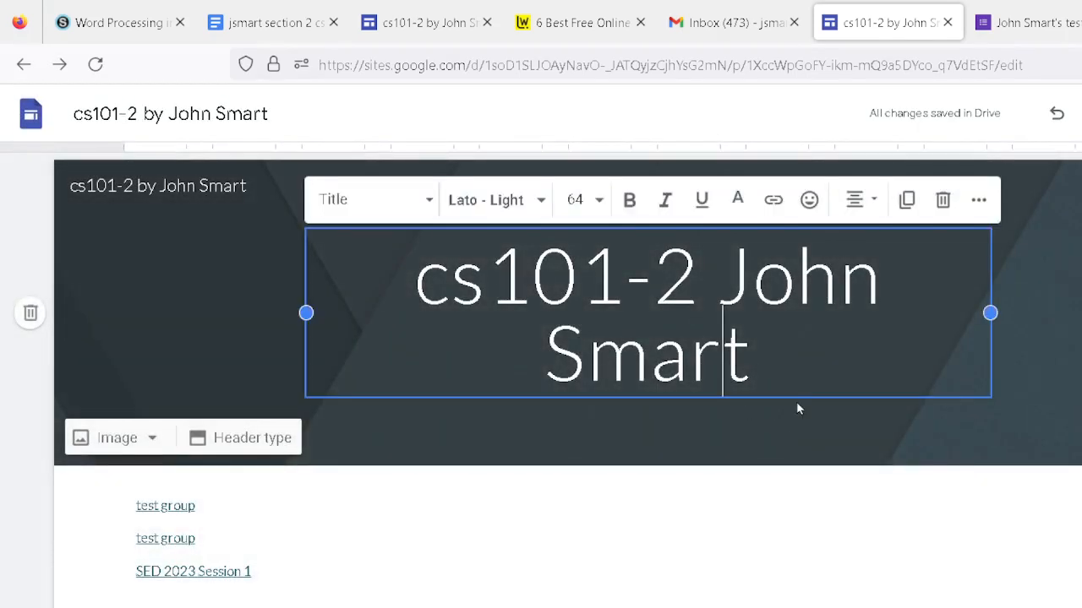
pyautogui.write('t')
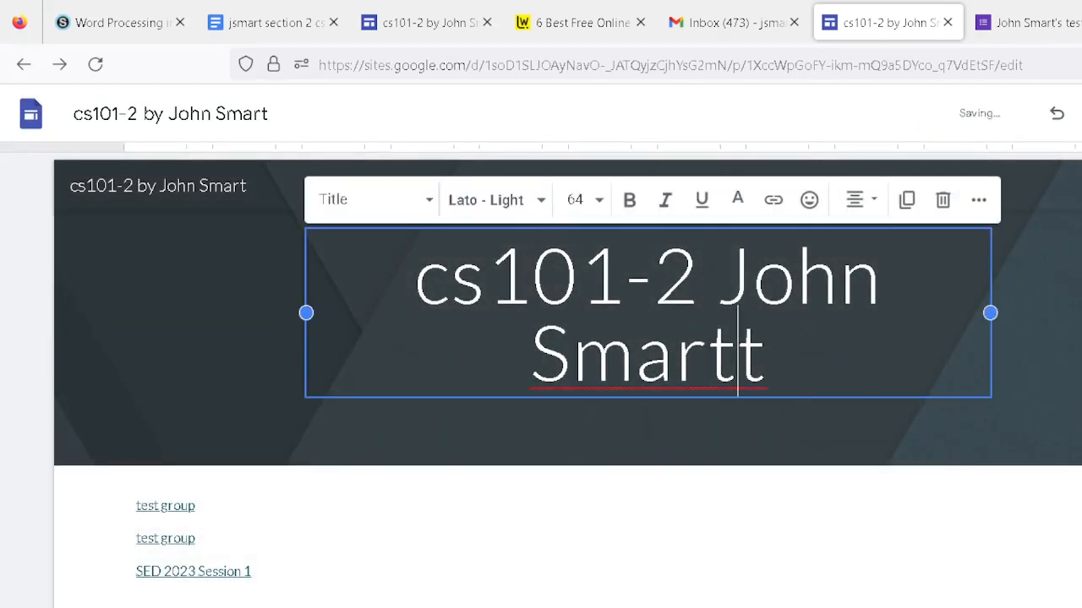
pyautogui.click(1080, 113)
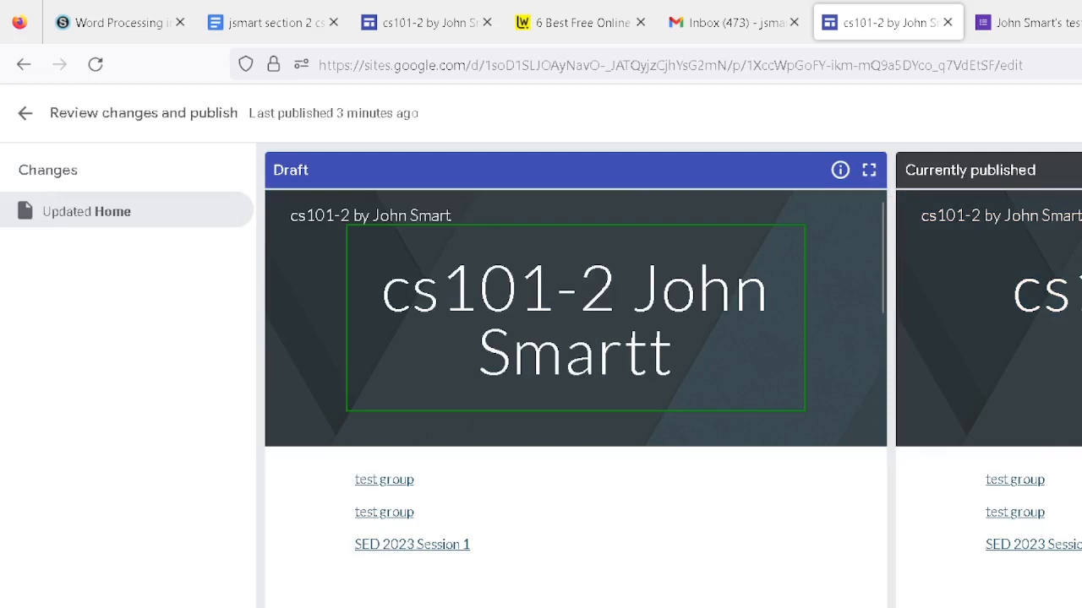
pyautogui.click(1080, 113)
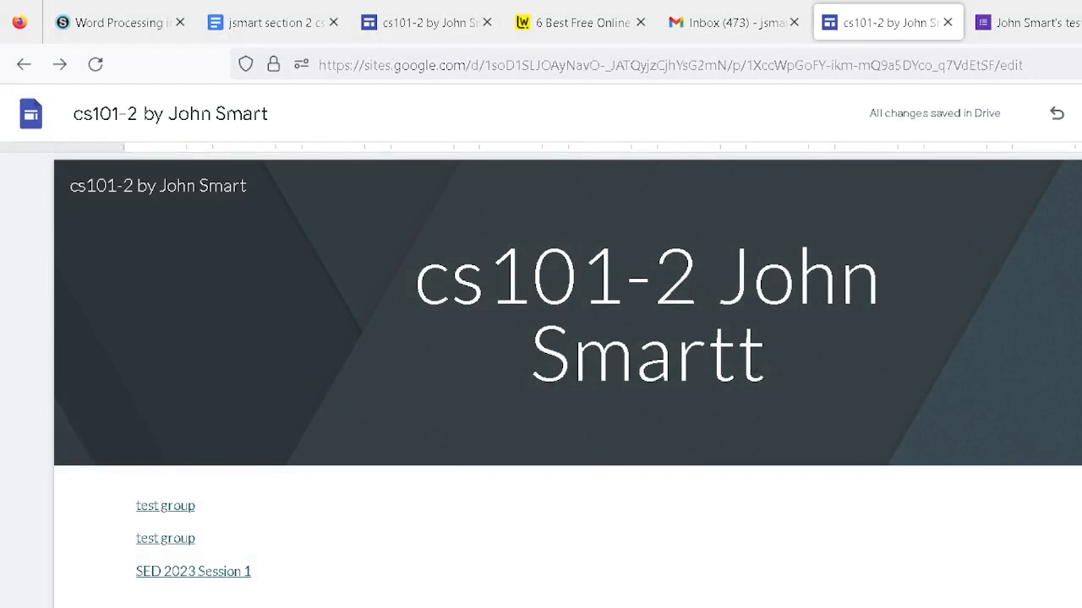
# - Remove the extra "t" from the end of the header title and close the site editor
pyautogui.click(773, 360)
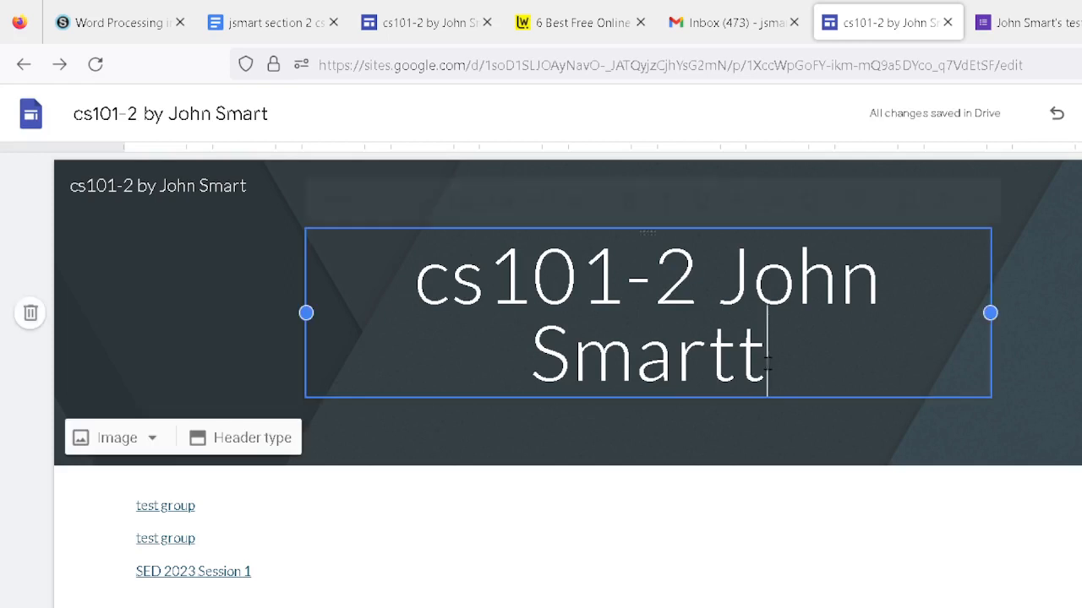
pyautogui.press('BackSpace')
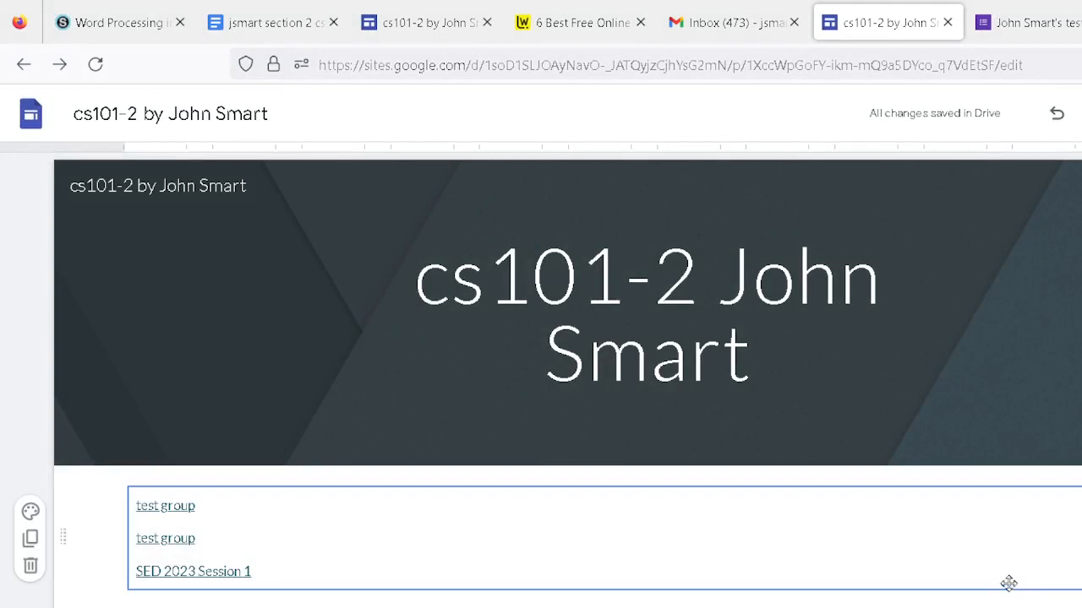
pyautogui.click(948, 22)
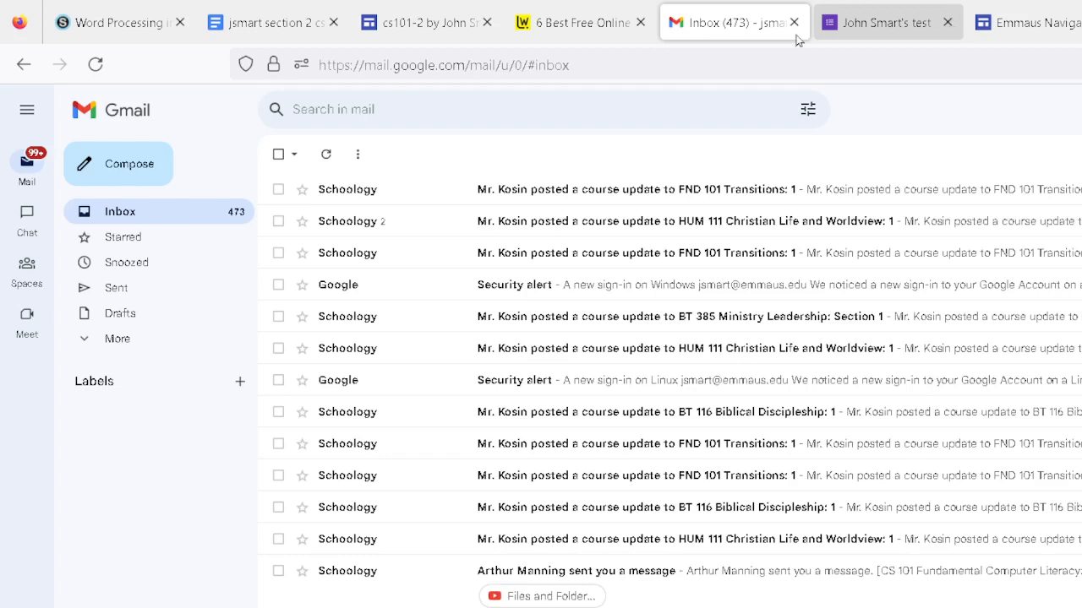
# - Return to the assignment document and open the personal website link in instruction 14
pyautogui.click(254, 30)
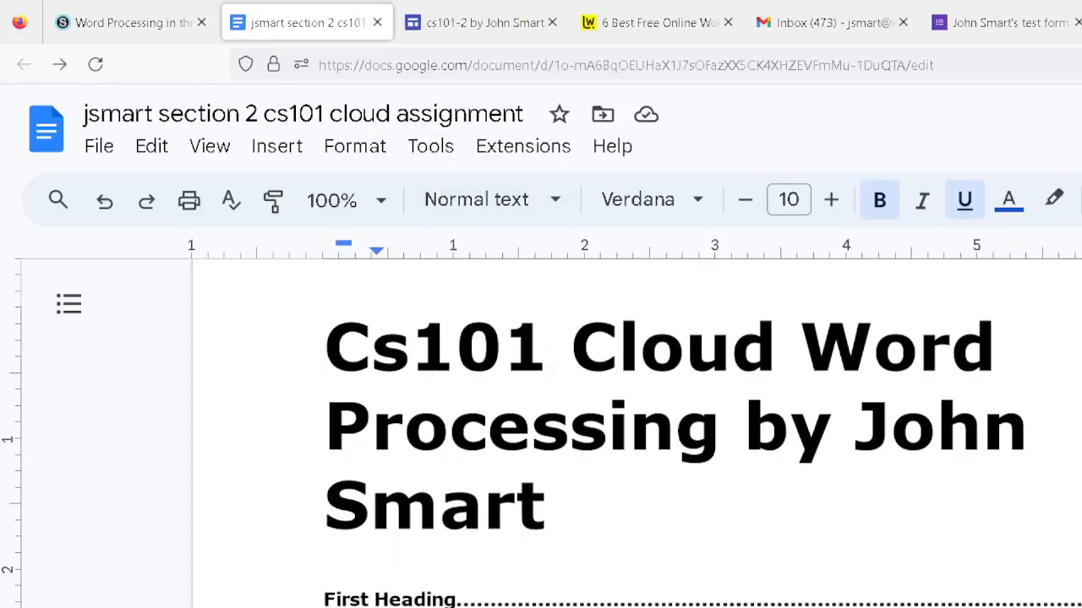
pyautogui.scroll(-10, 646, 503)
pyautogui.scroll(-3, 958, 583)
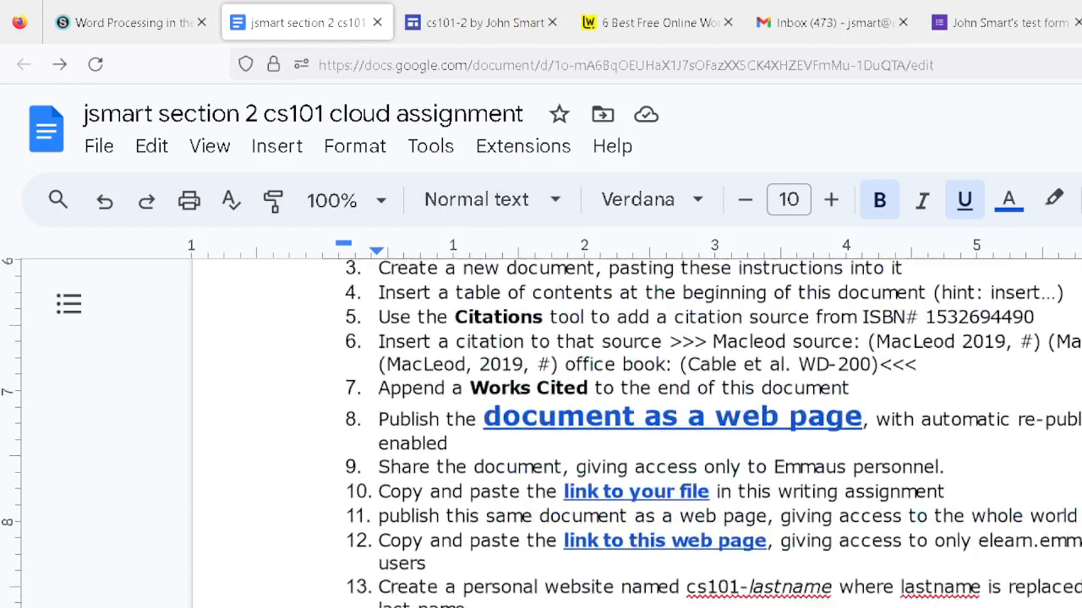
pyautogui.scroll(2, 958, 583)
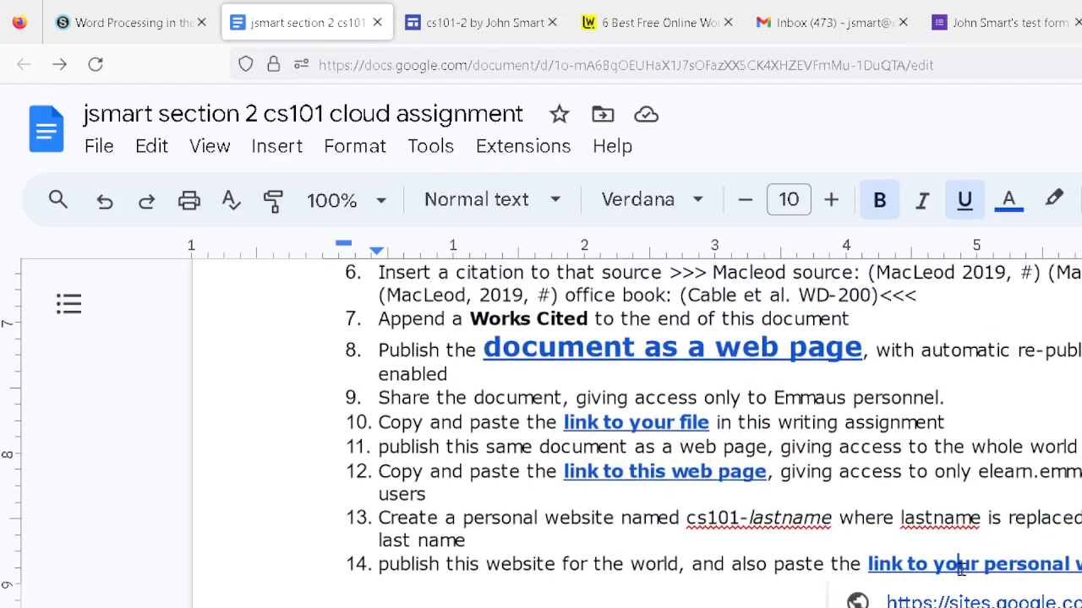
pyautogui.click(977, 604)
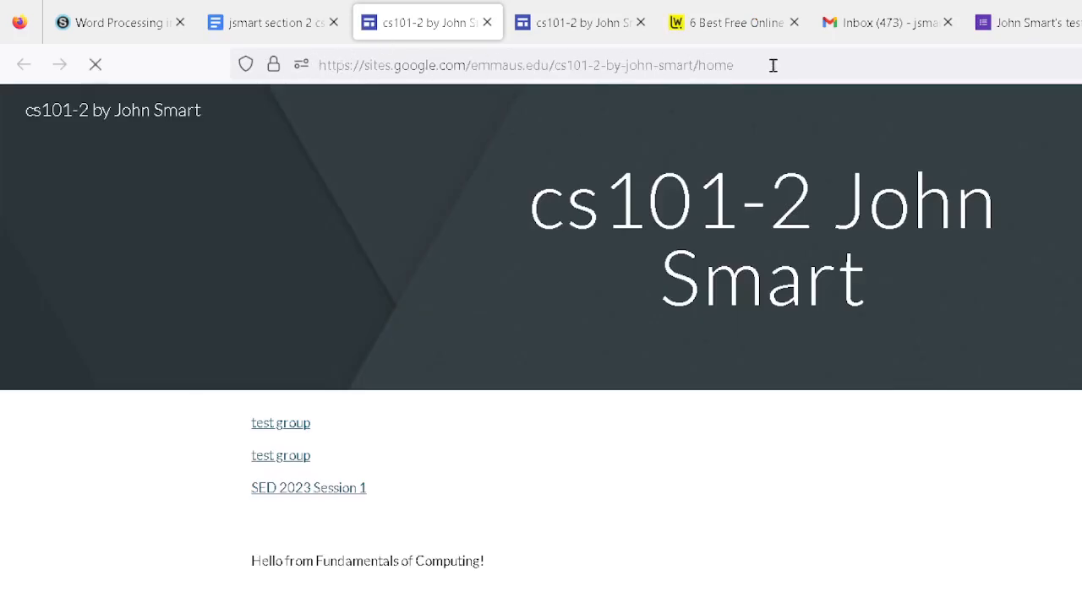
# - Highlight the published site's web address to examine the site name in it
pyautogui.moveTo(773, 64); pyautogui.dragTo(317, 78)
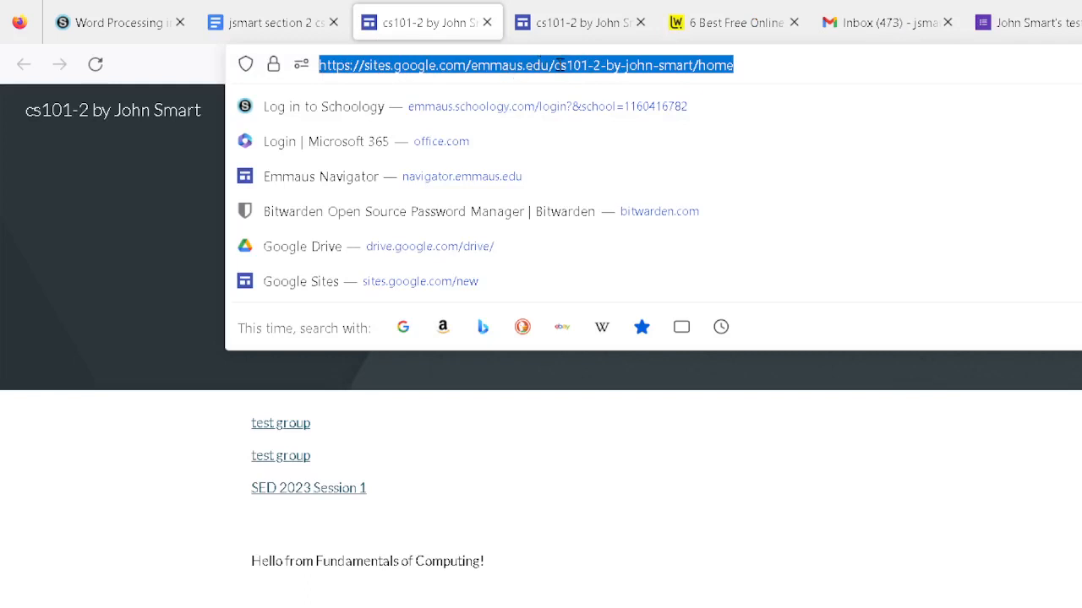
pyautogui.moveTo(771, 61); pyautogui.dragTo(555, 65)
pyautogui.click(1081, 203)
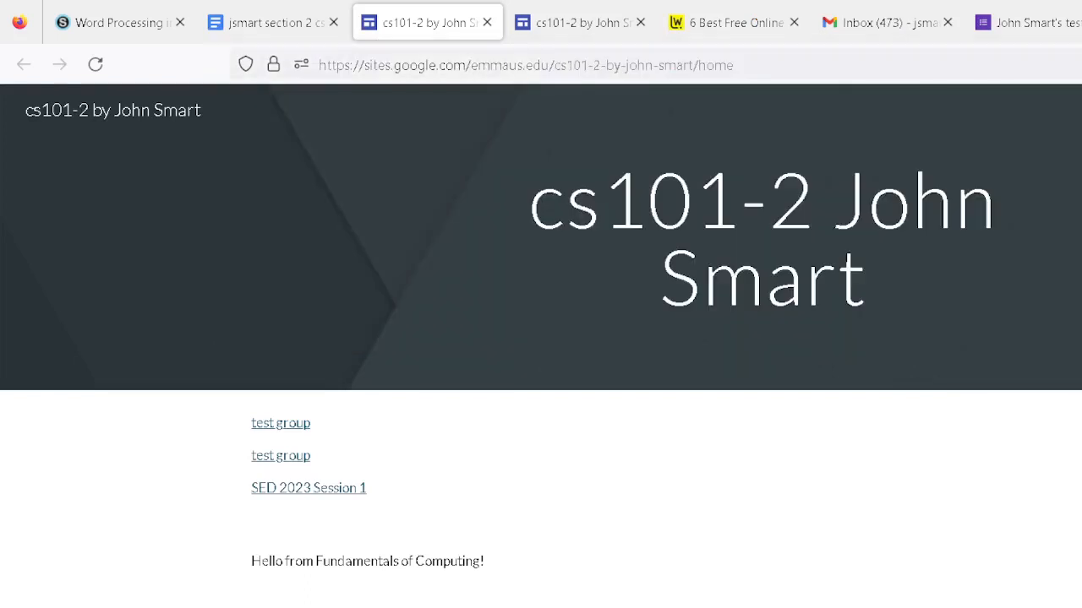
# - Go back to the assignment document and review its numbered instructions and inserted links
pyautogui.click(266, 22)
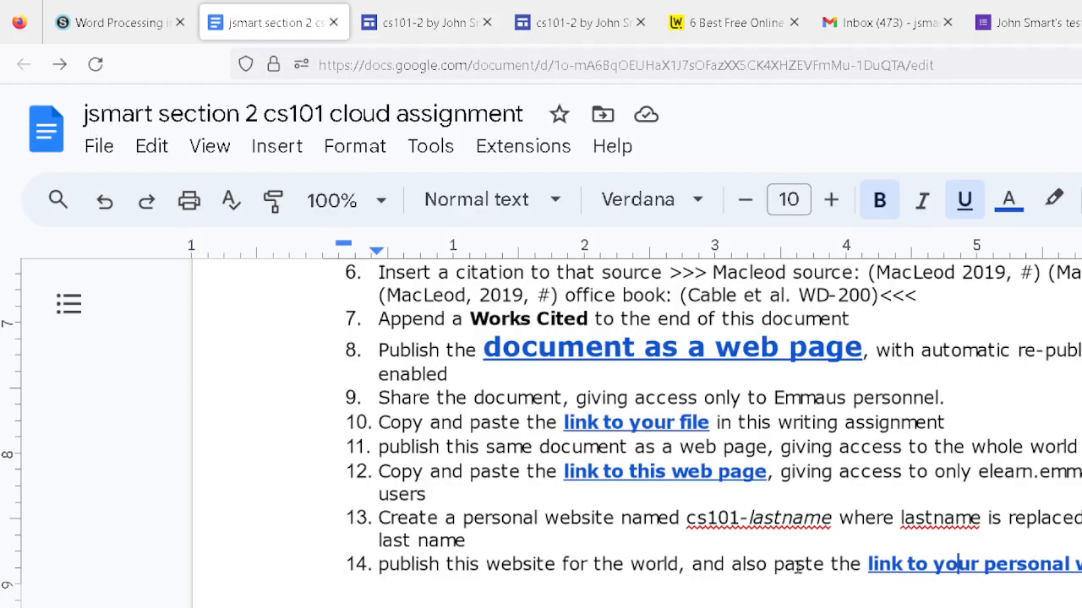
pyautogui.scroll(3, 773, 516)
pyautogui.scroll(-3, 773, 515)
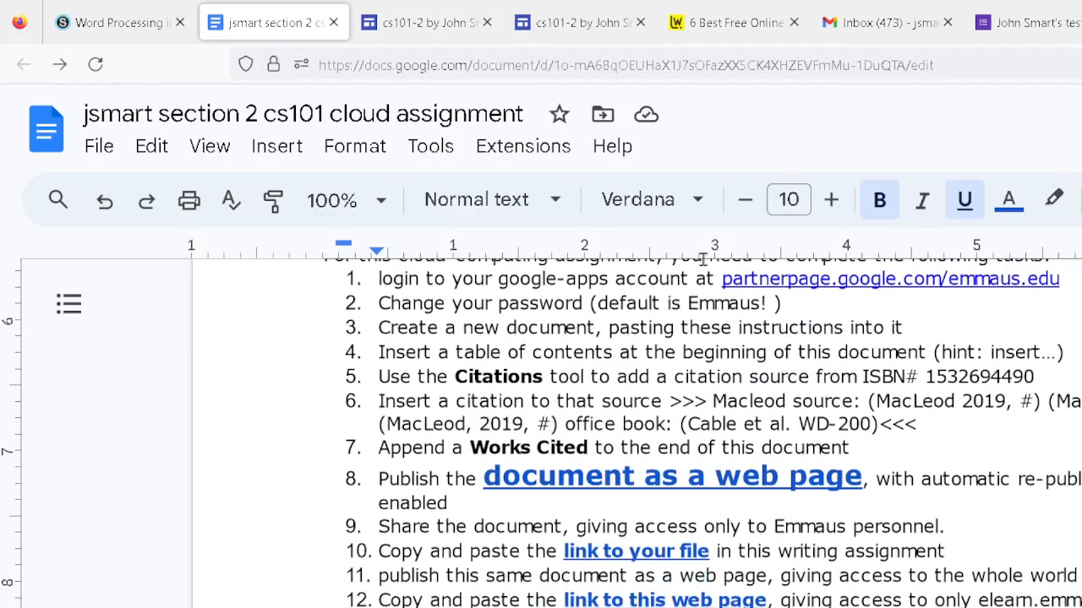
# - Switch to Schoology, open the submission for Word Processing in the cloud, and check the instructions through its shared document link
pyautogui.click(128, 29)
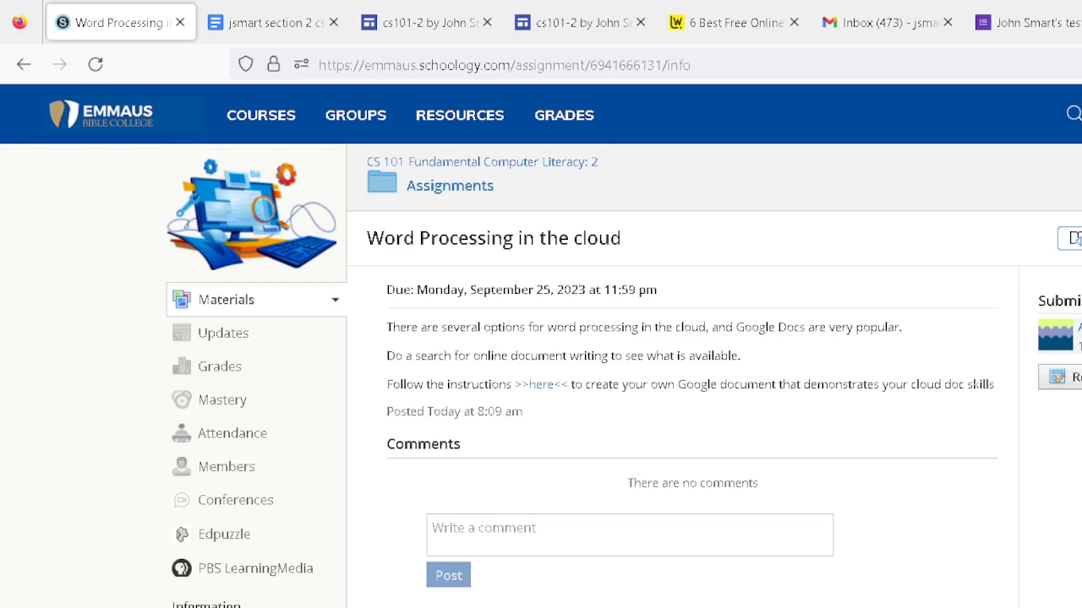
pyautogui.click(1072, 238)
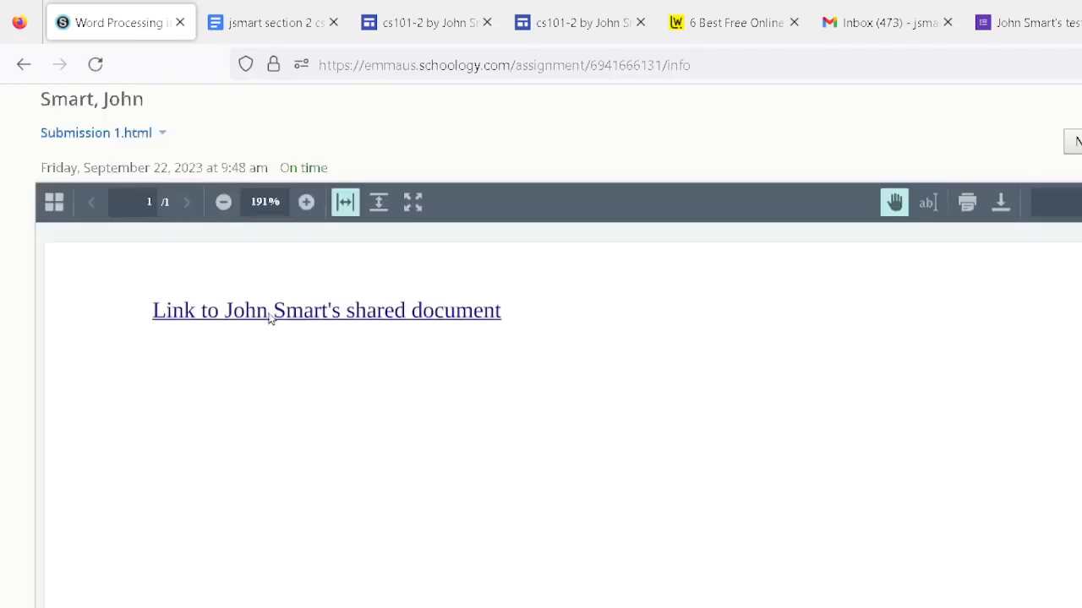
pyautogui.click(270, 317)
pyautogui.scroll(-9, 640, 452)
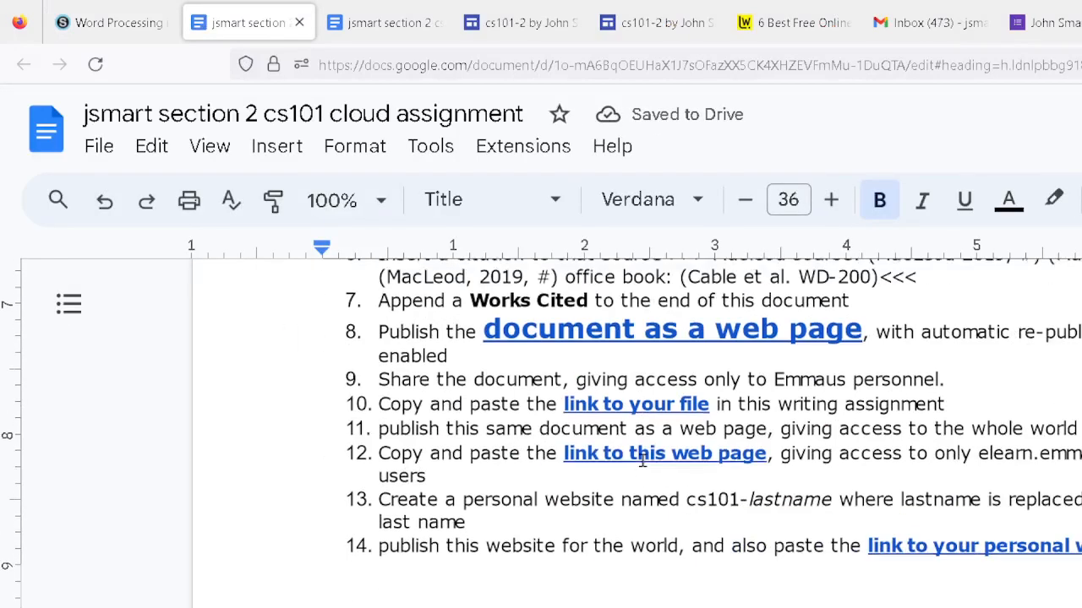
pyautogui.scroll(-6, 642, 462)
pyautogui.scroll(7, 642, 463)
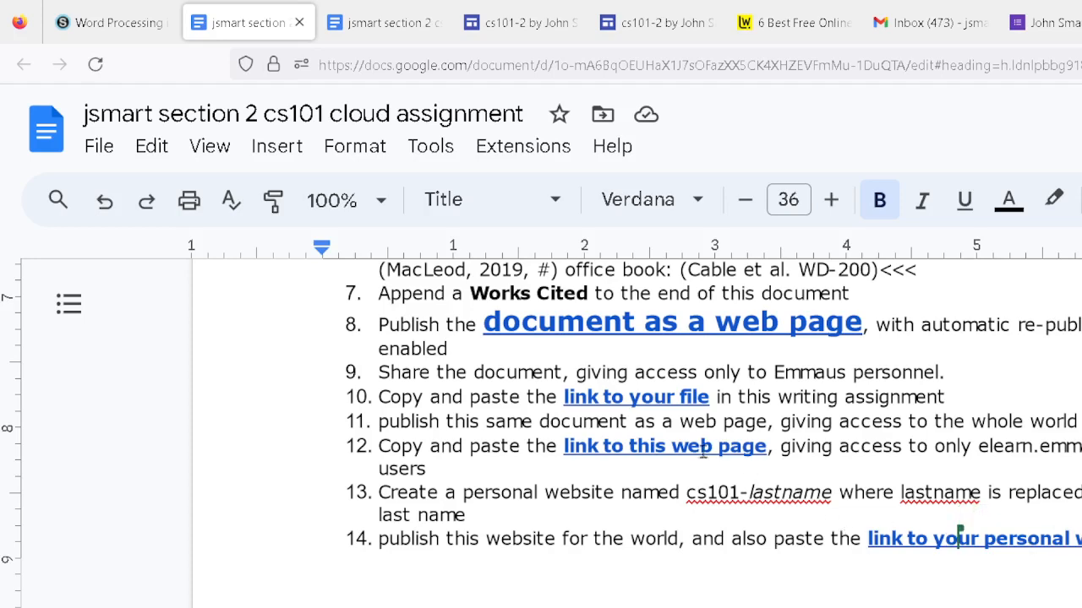
# - Close both open copies of the assignment document and exit the submission view in Schoology
pyautogui.click(298, 24)
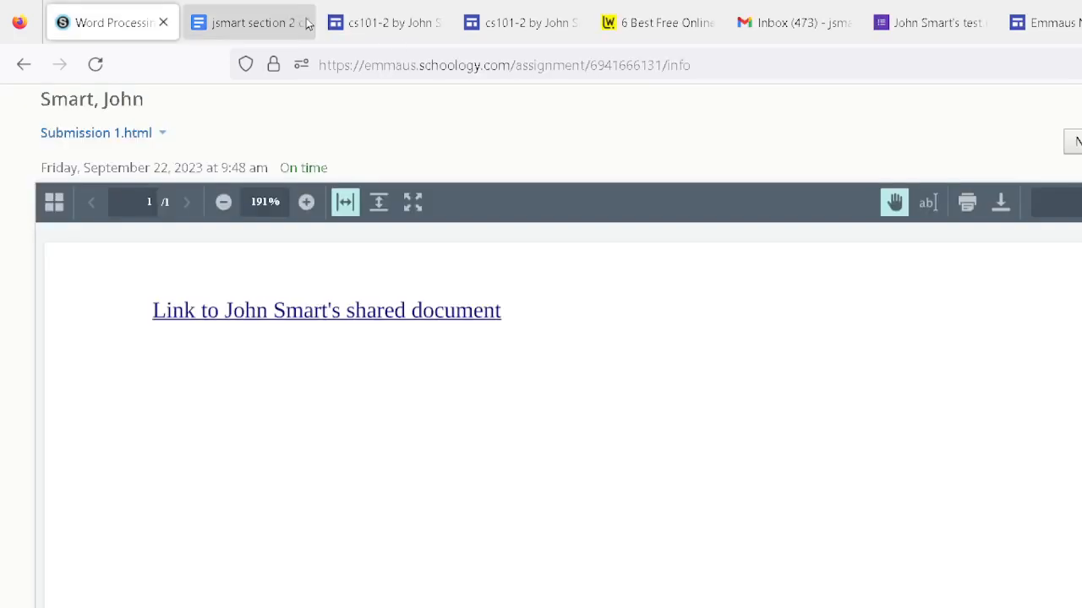
pyautogui.click(236, 30)
pyautogui.click(299, 23)
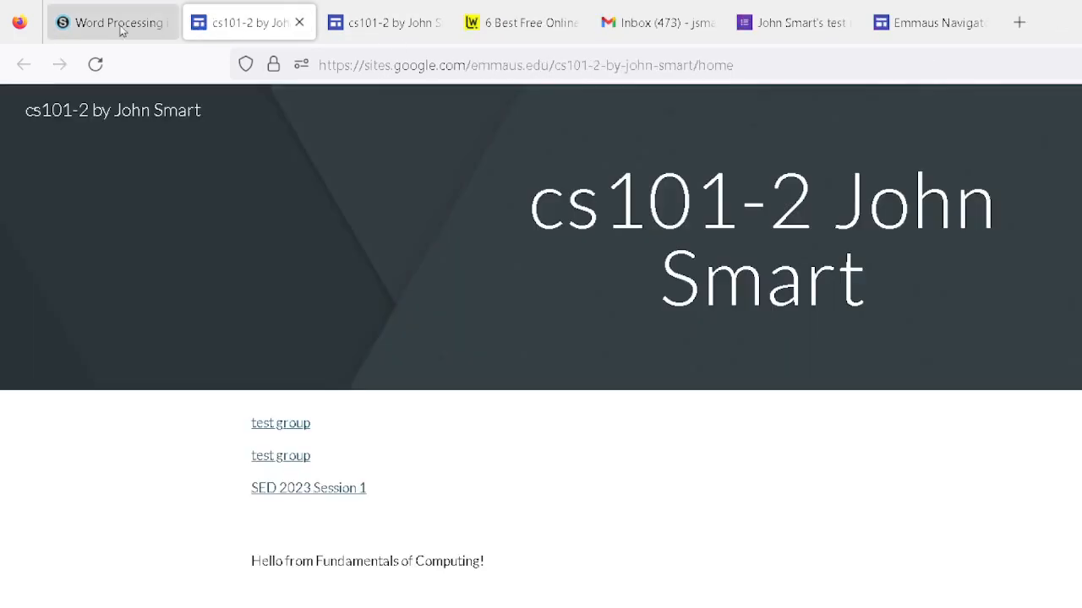
pyautogui.click(99, 28)
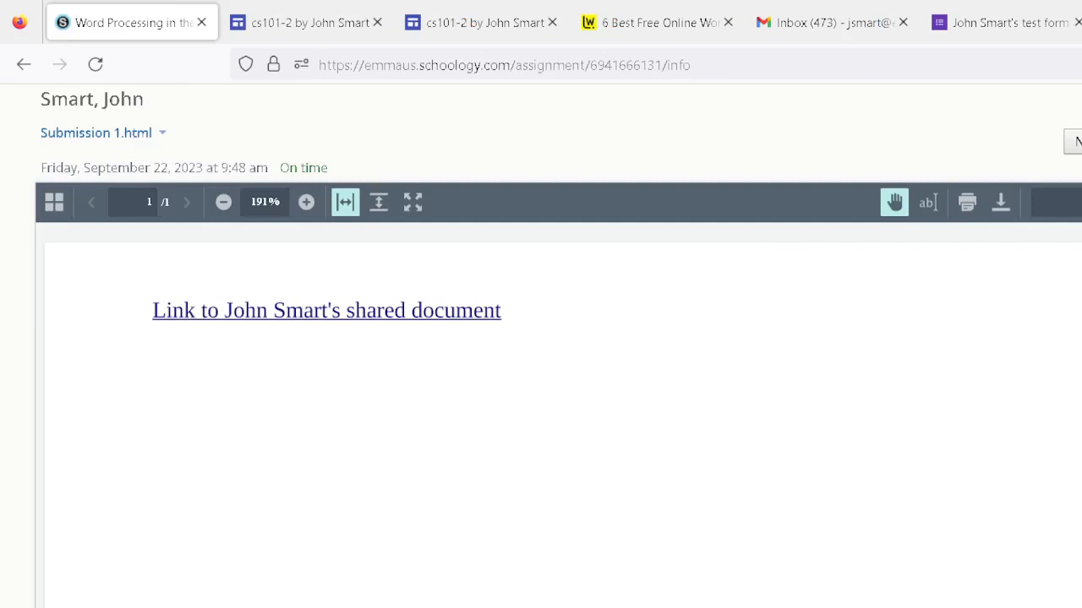
pyautogui.press('Escape')
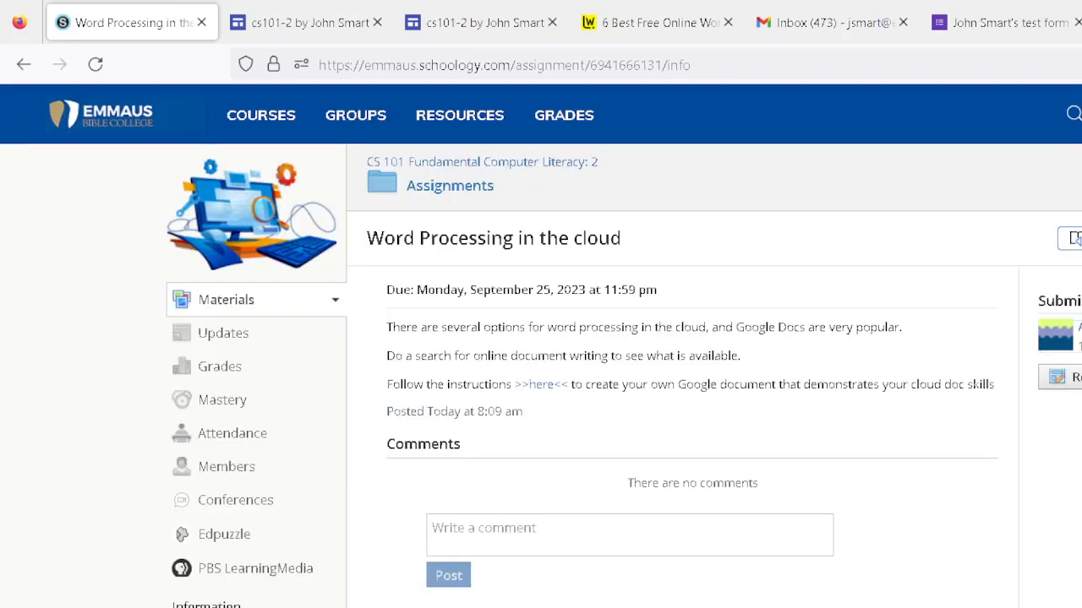